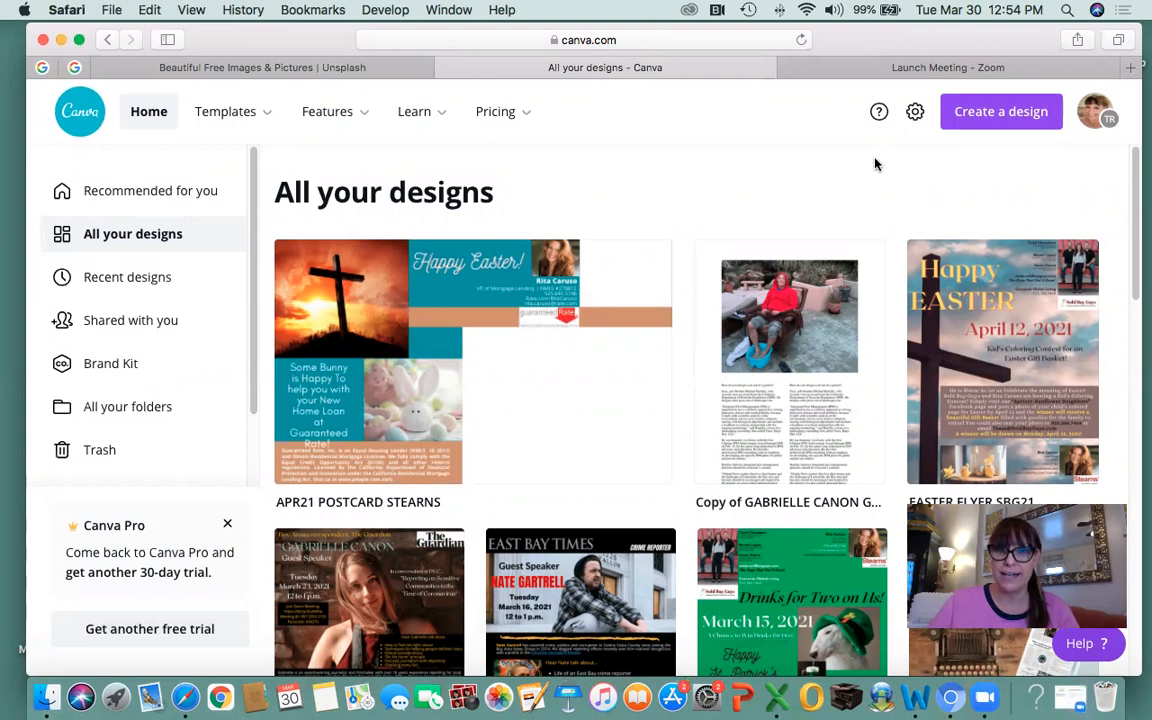
click(975, 117)
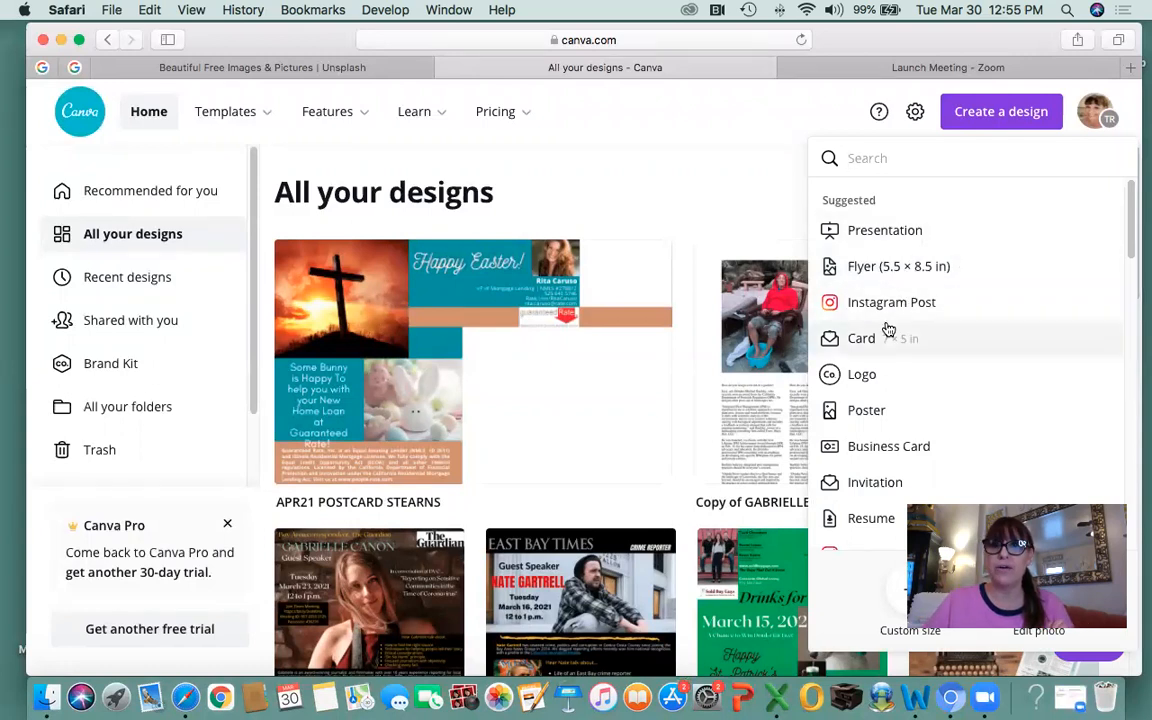
click(688, 193)
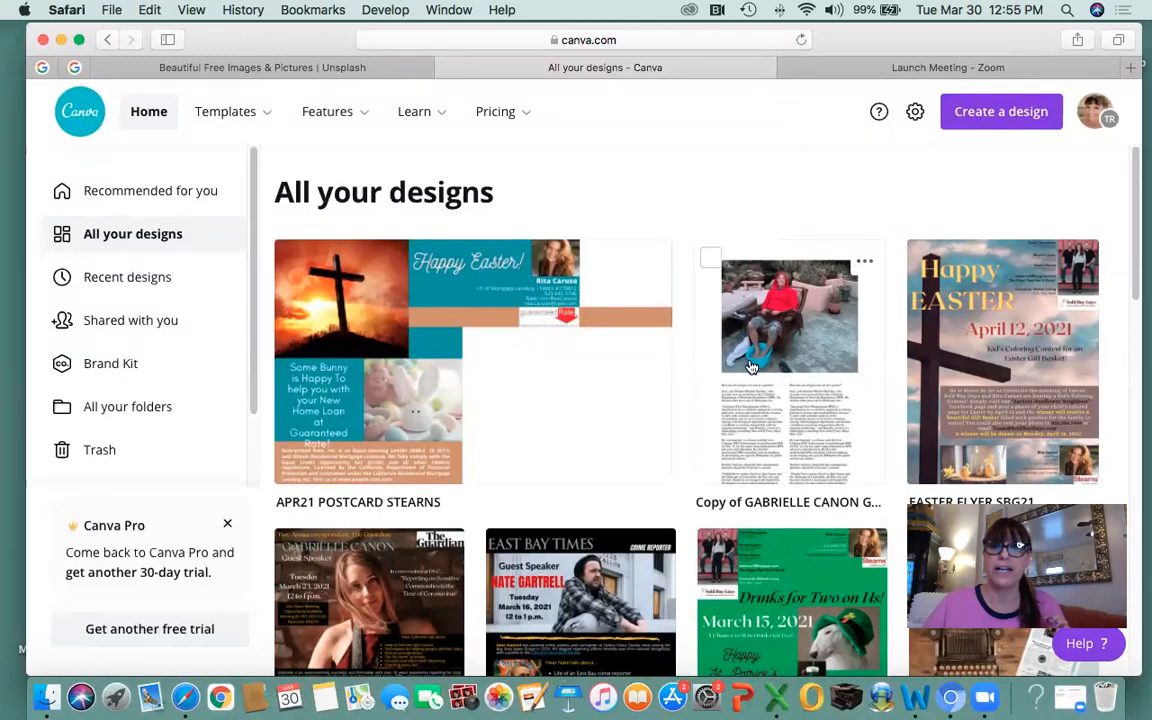
click(769, 430)
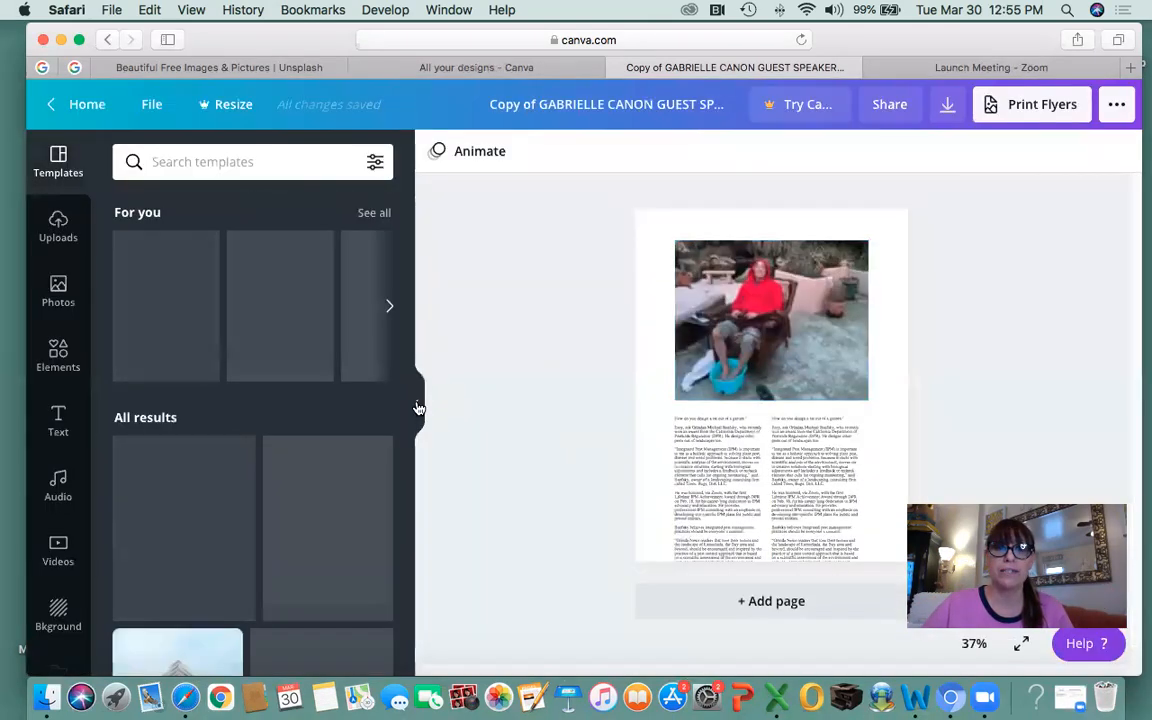
Collapse the side panel, zoom to 125%, and delete the garden photo.
click(416, 403)
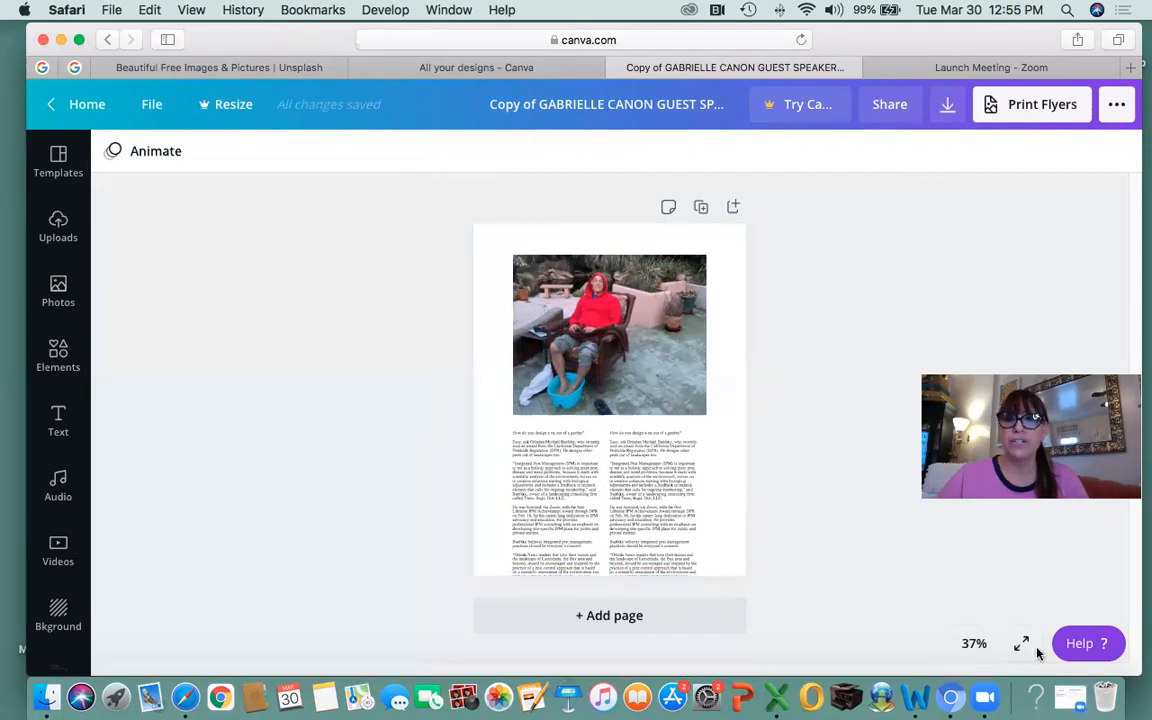
click(973, 645)
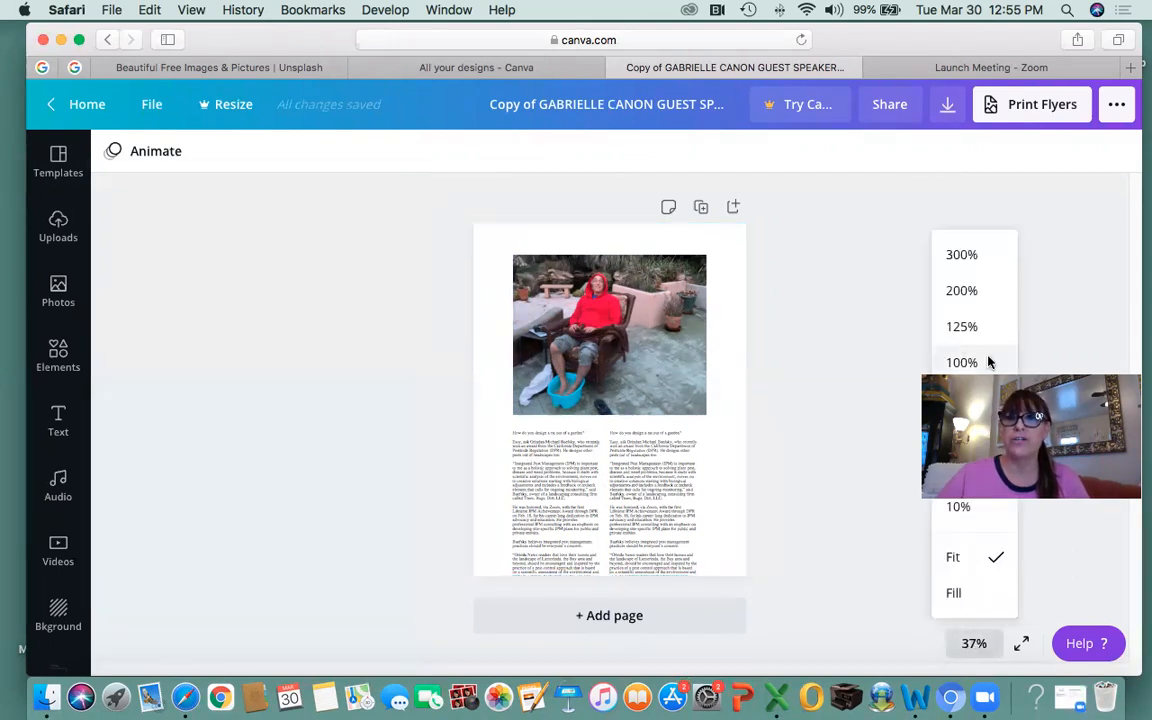
click(959, 327)
scroll(777, 383, up, 10)
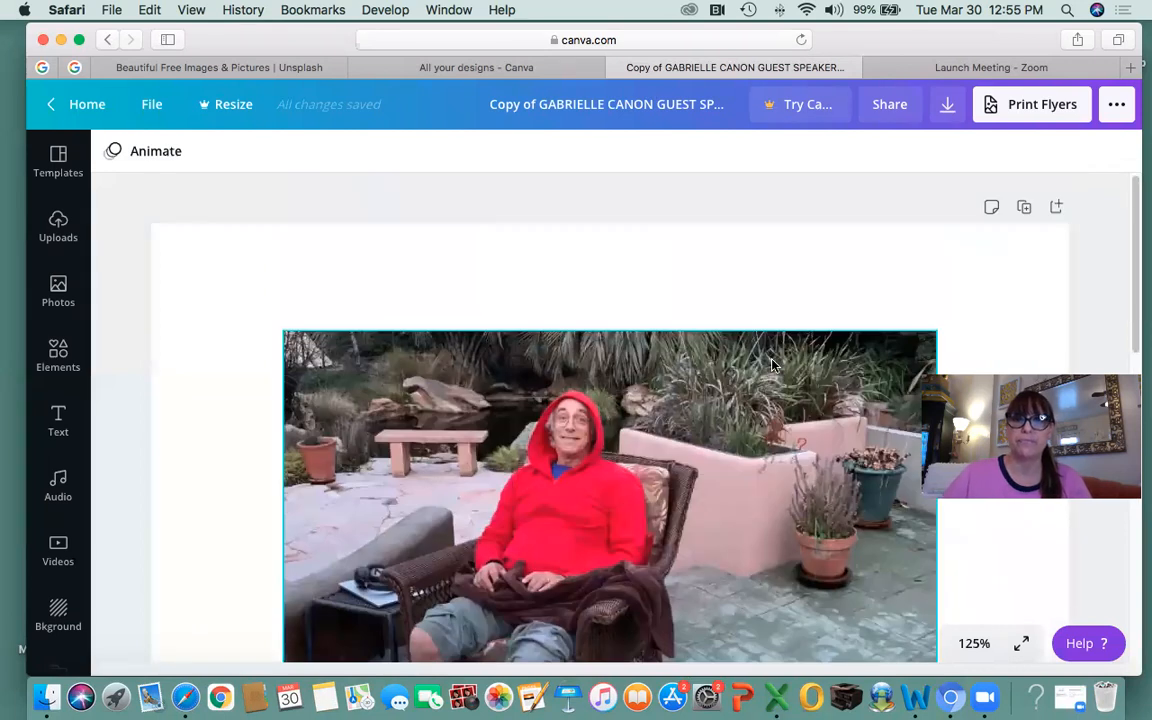
scroll(777, 383, down, 2)
click(761, 411)
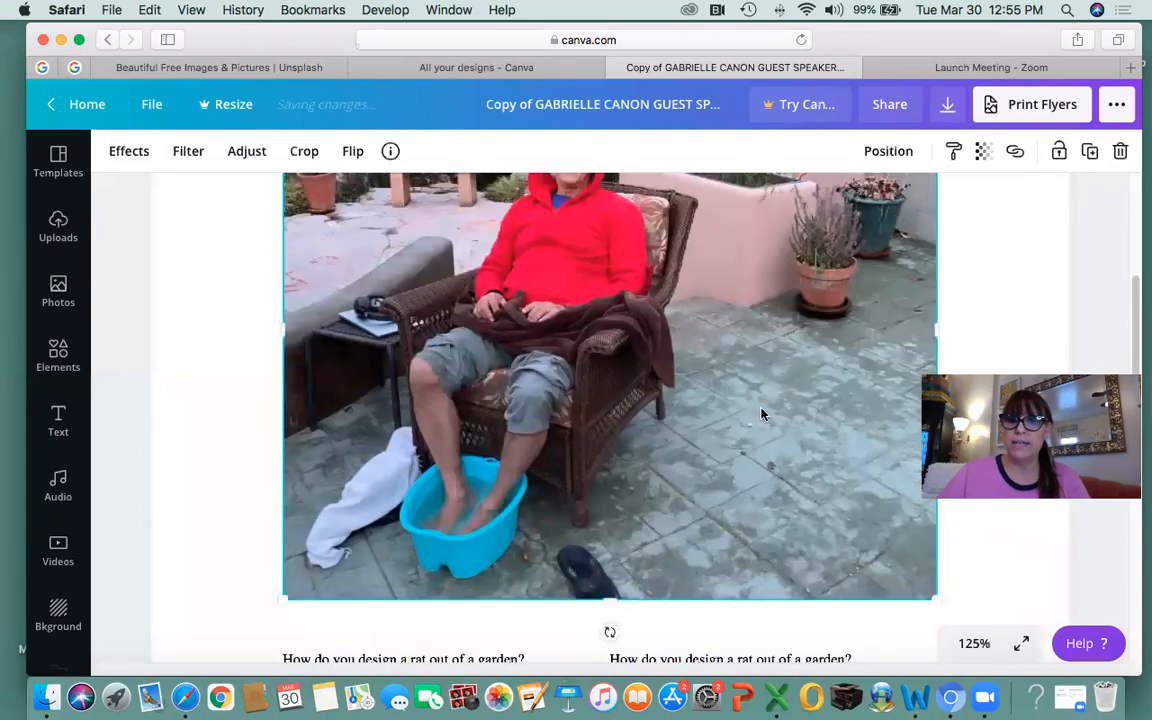
key(Delete)
Delete the left and right article text columns, then zoom back out to 75%.
scroll(765, 410, down, 5)
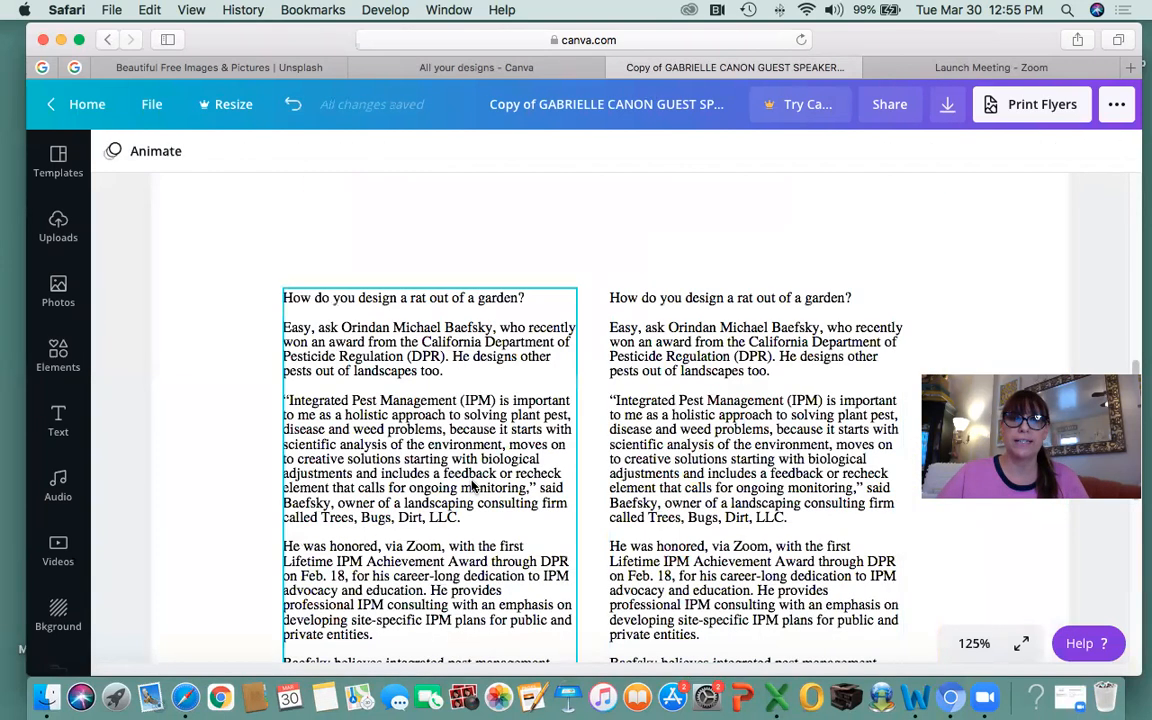
click(429, 439)
key(Delete)
click(677, 425)
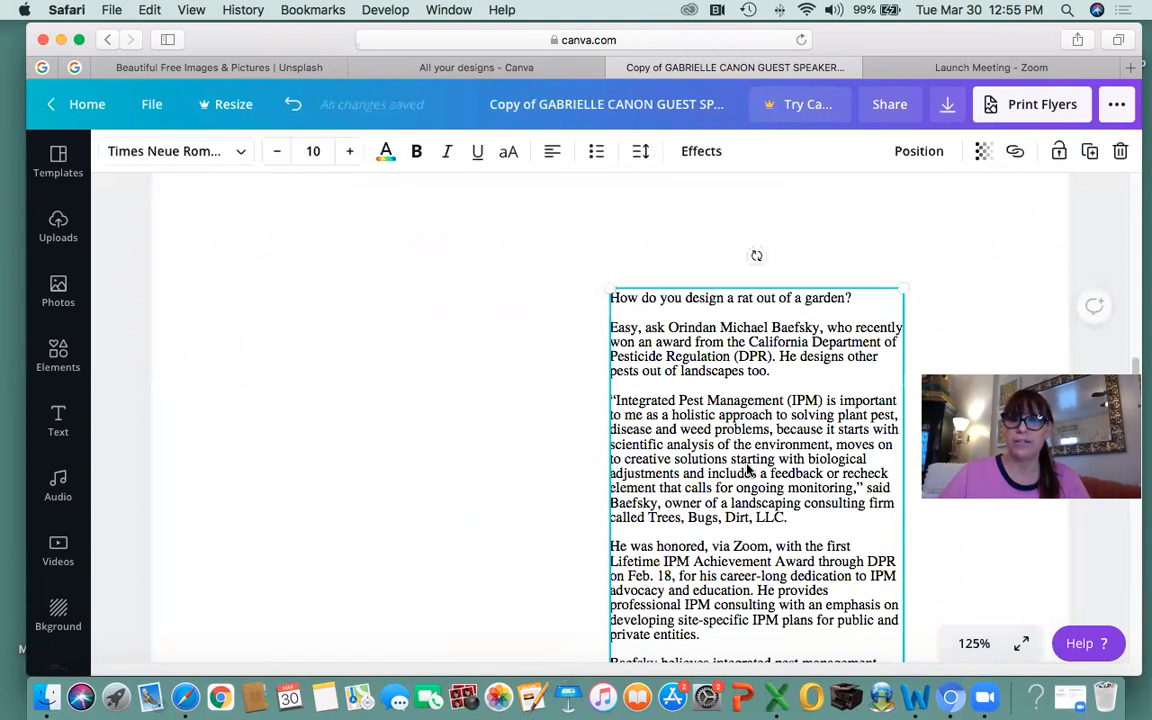
key(Delete)
scroll(676, 425, up, 7)
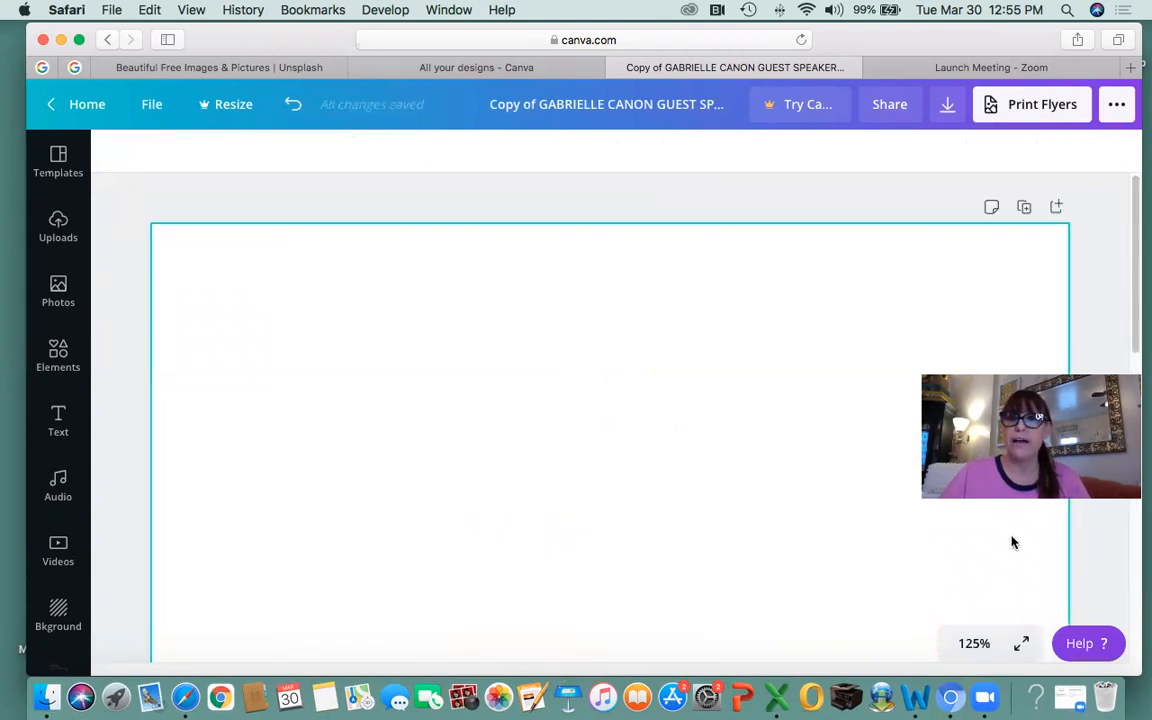
click(974, 645)
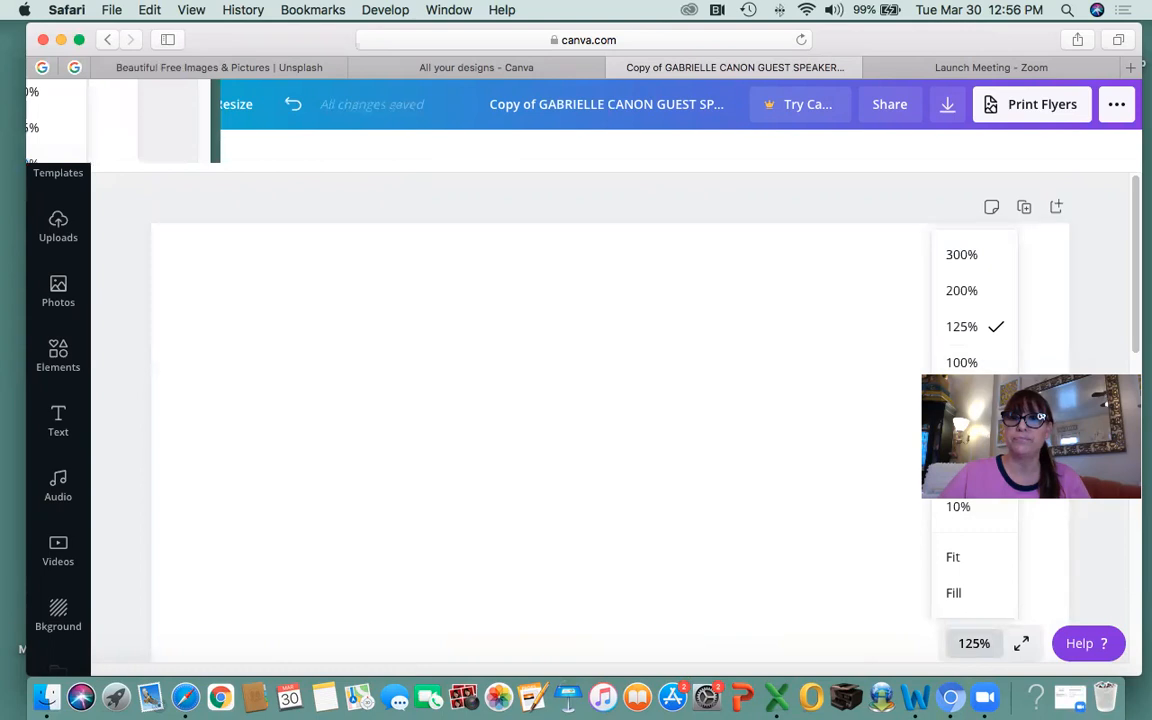
click(962, 398)
scroll(692, 424, down, 3)
scroll(693, 424, up, 2)
scroll(693, 424, down, 2)
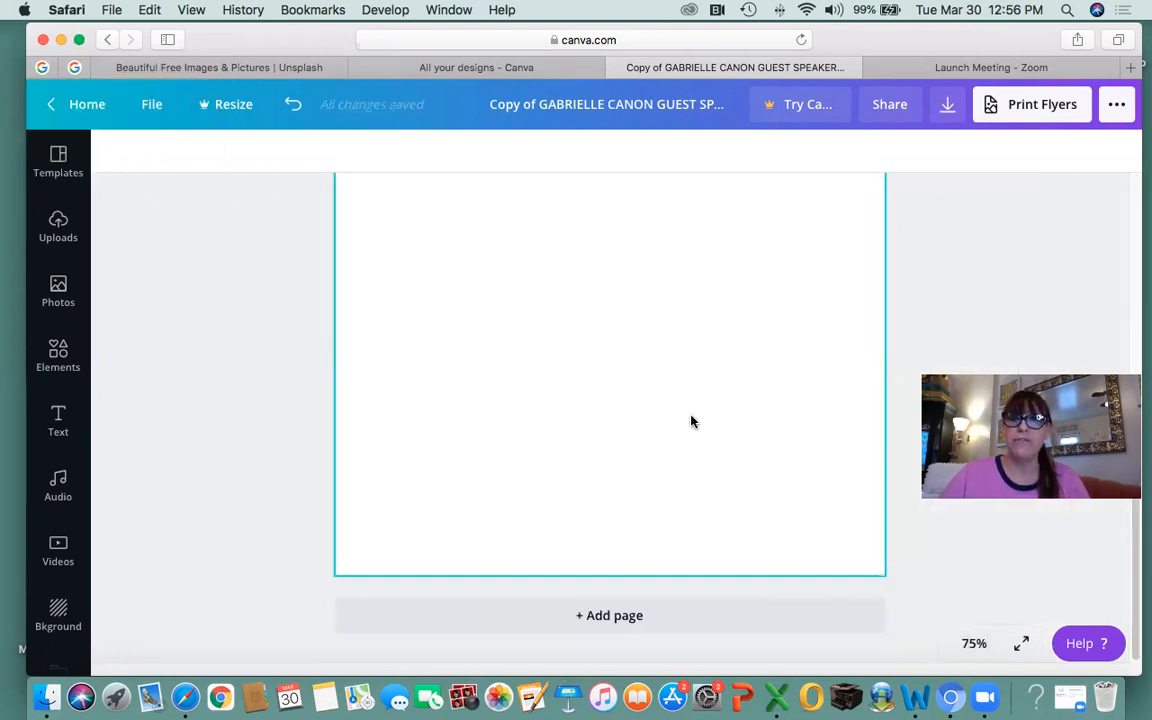
Add a blank second page and bring up the Uploads panel's media sources.
click(592, 600)
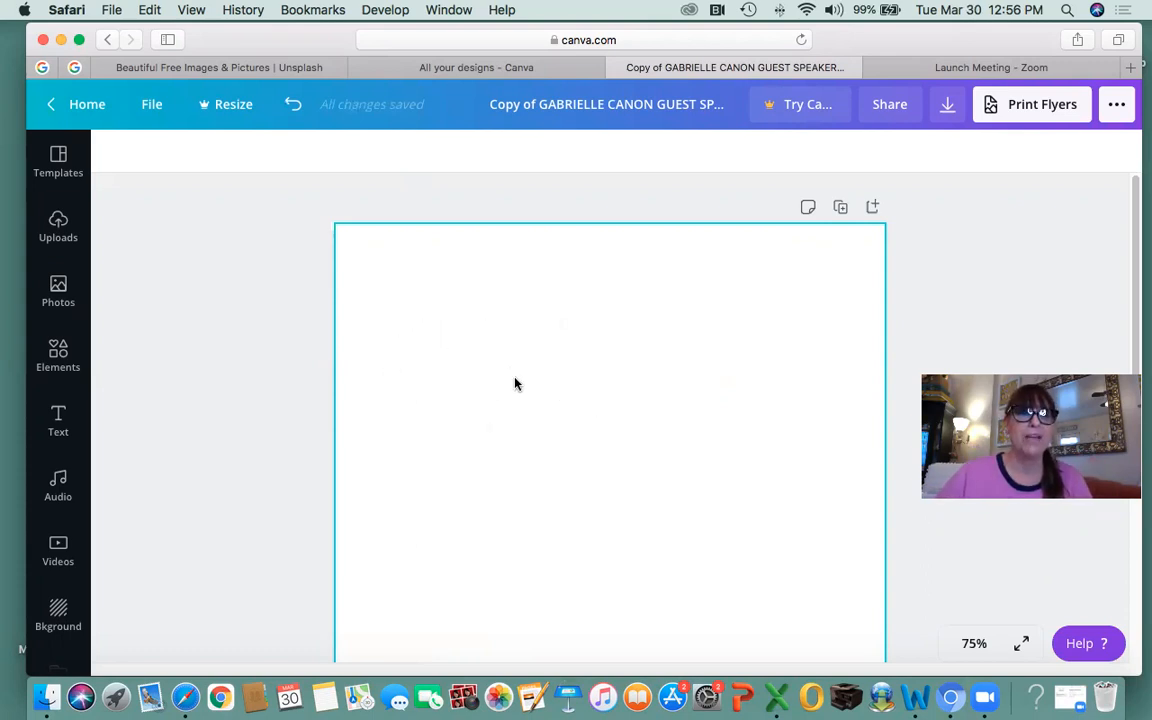
click(56, 288)
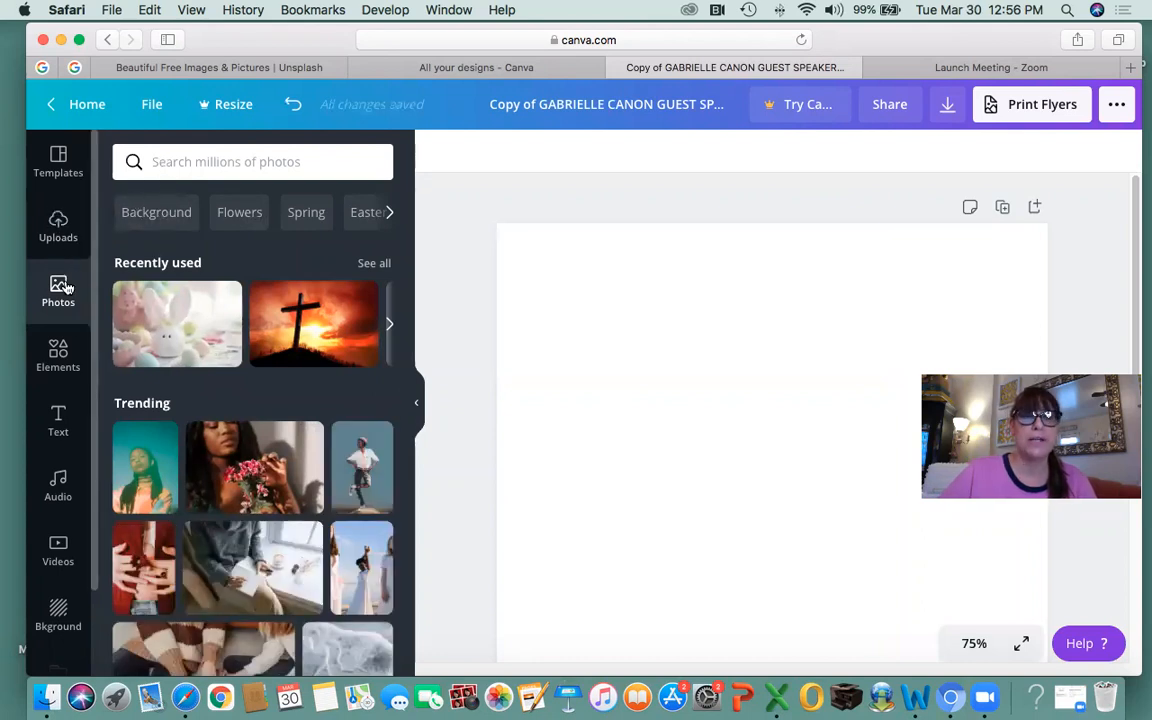
click(57, 228)
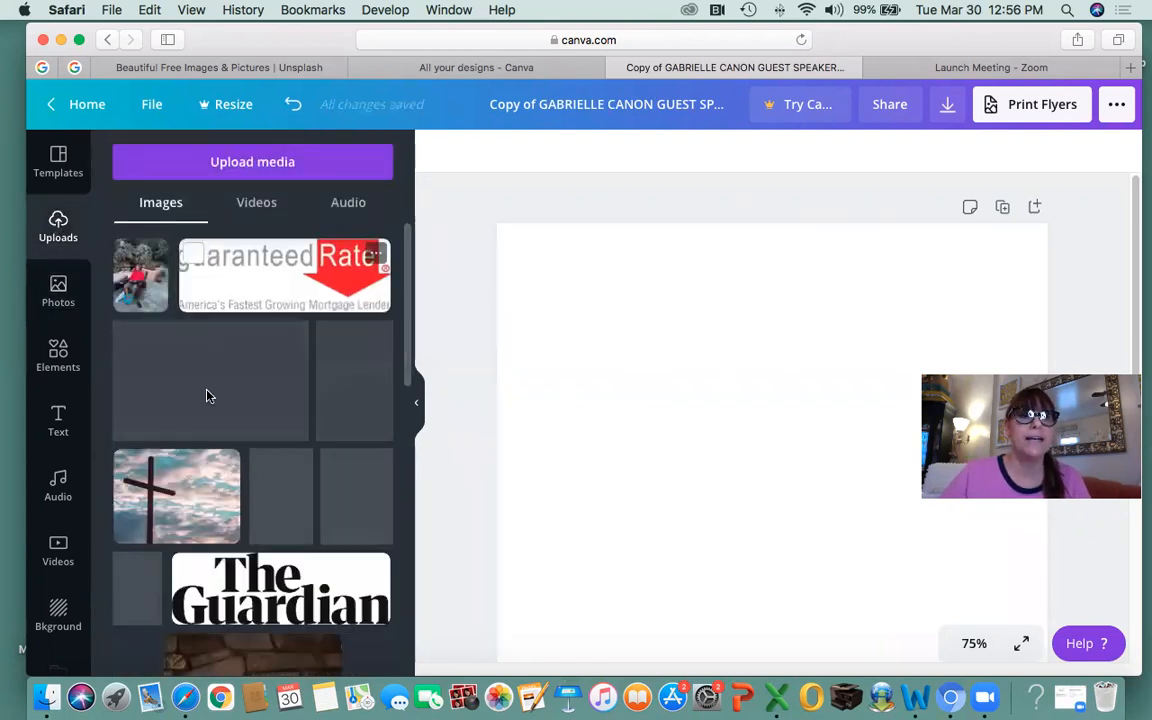
click(233, 162)
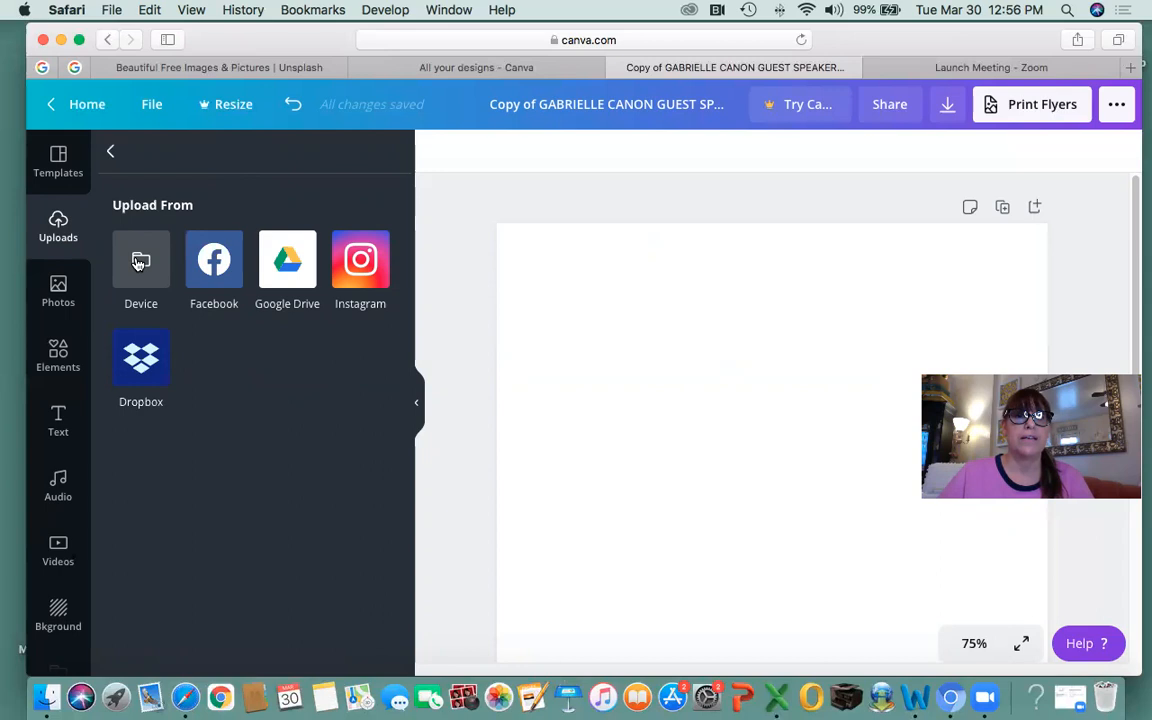
Upload the woman's JPG photo from the desktop 1 TUTORIAL DESIGN PAGE IN CANVA 3.30.21 folder.
click(140, 262)
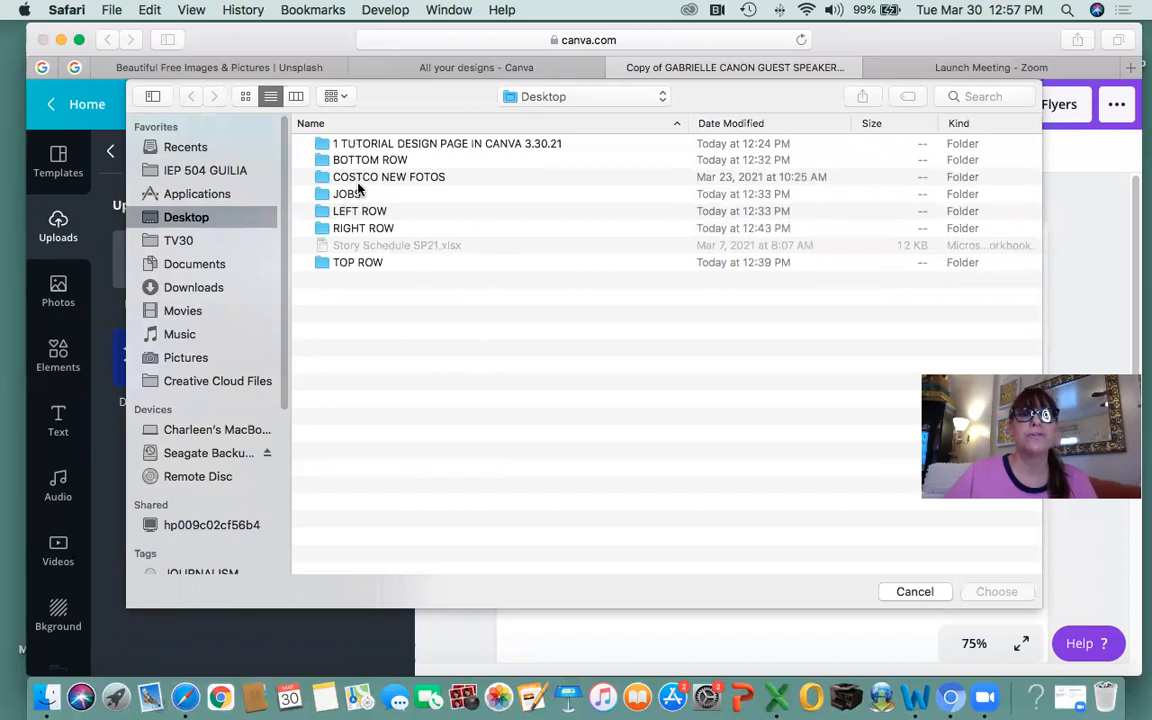
double_click(330, 143)
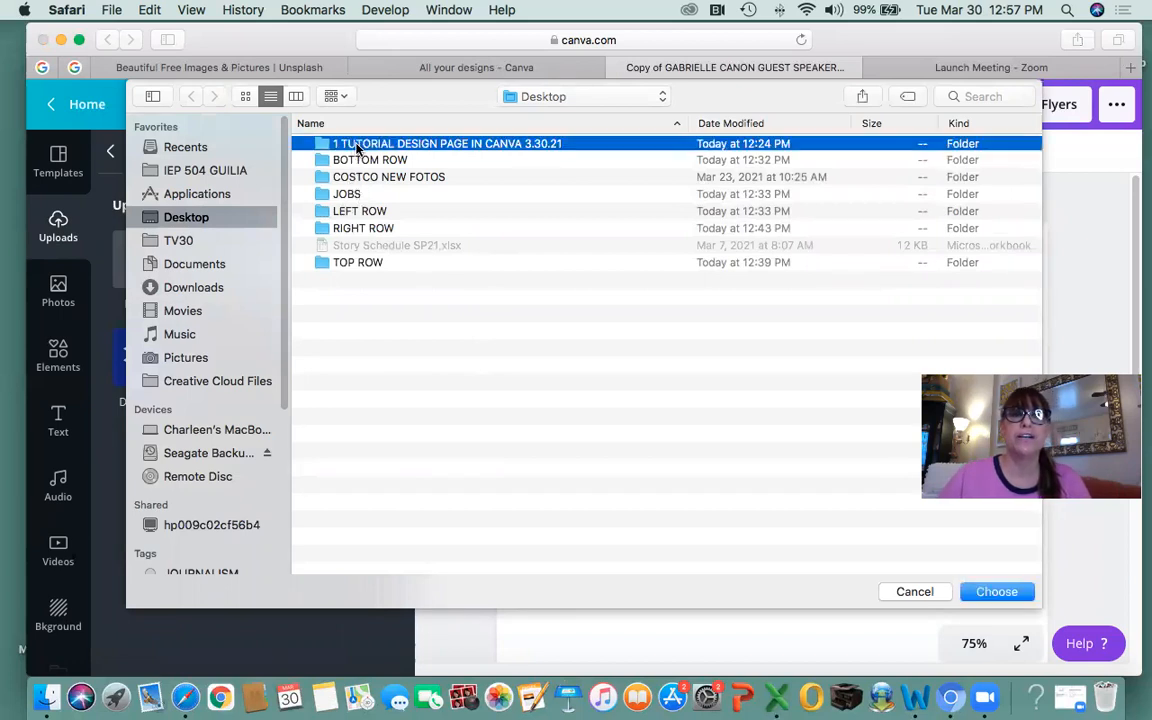
click(383, 164)
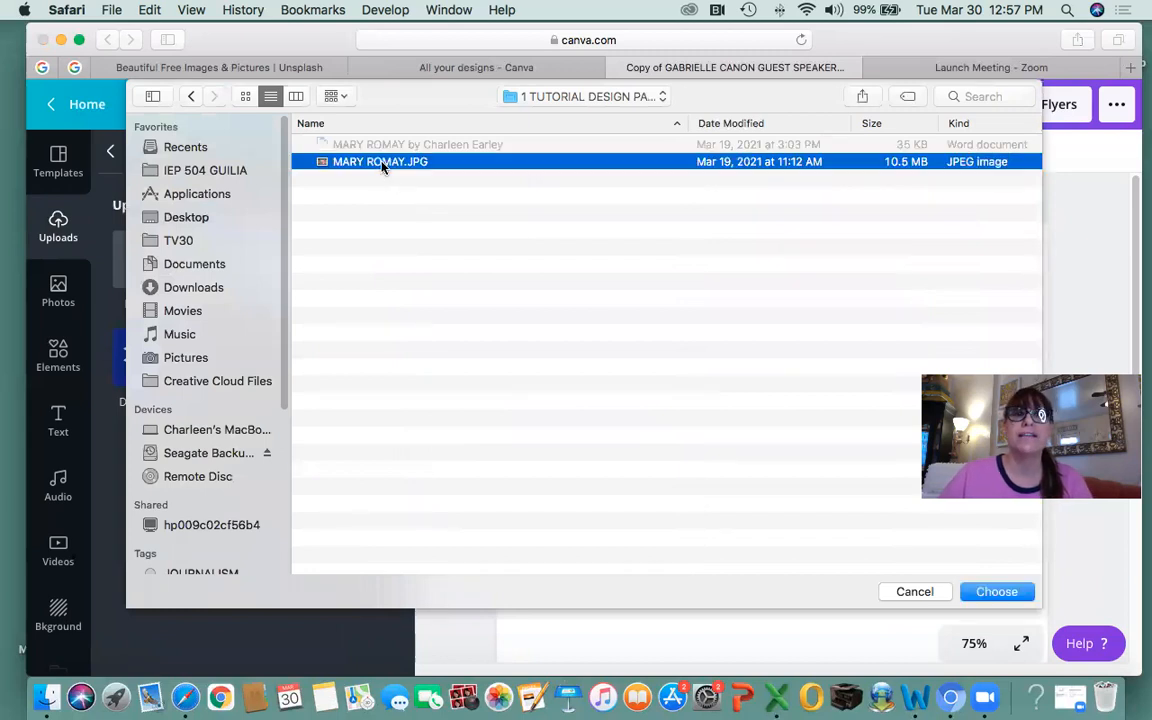
click(996, 592)
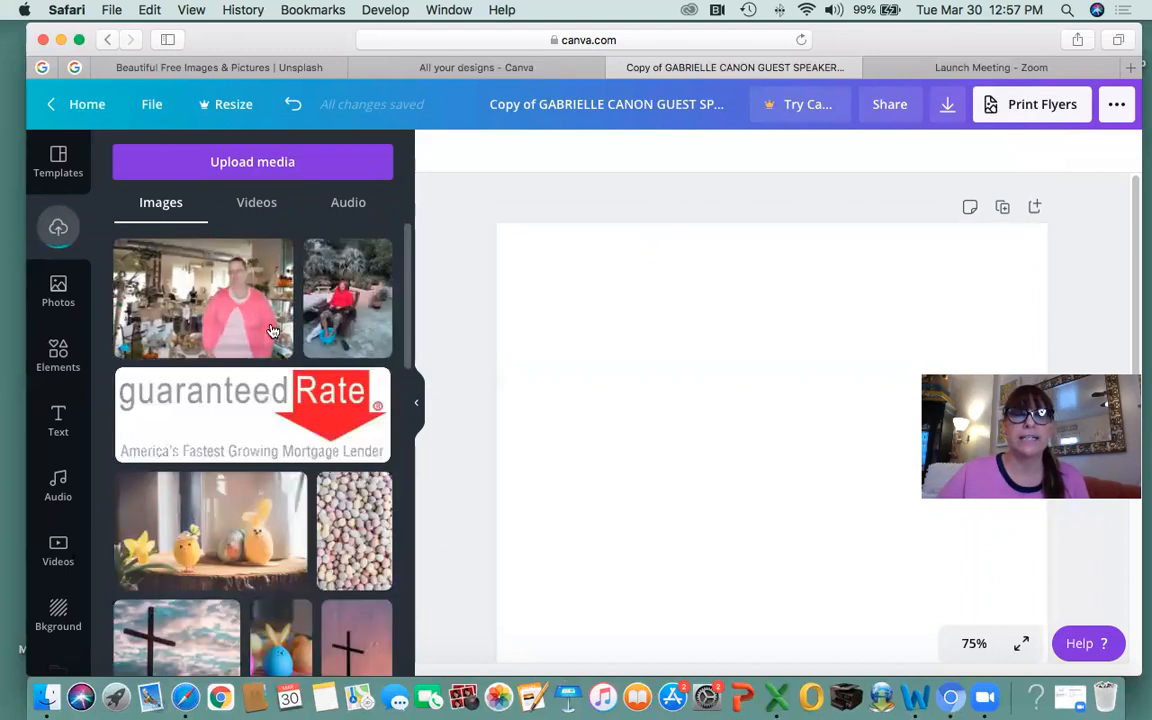
Place the woman's photo on the page, trim its left side, and position it near the top centre.
click(185, 303)
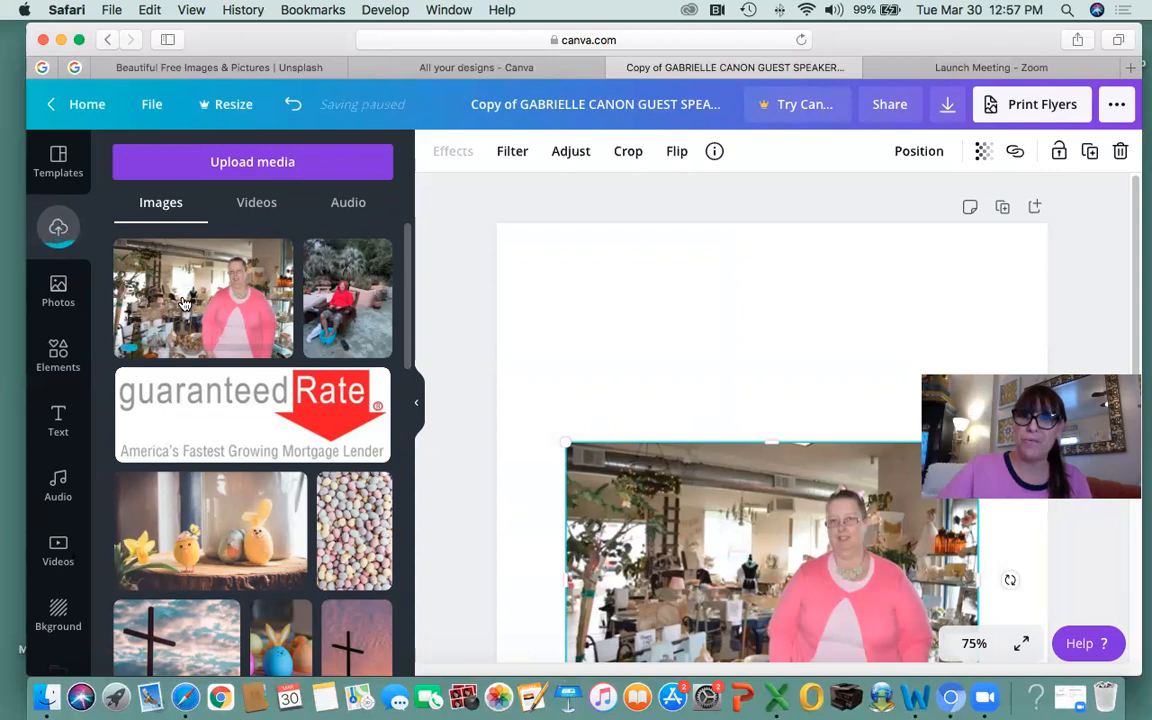
click(419, 409)
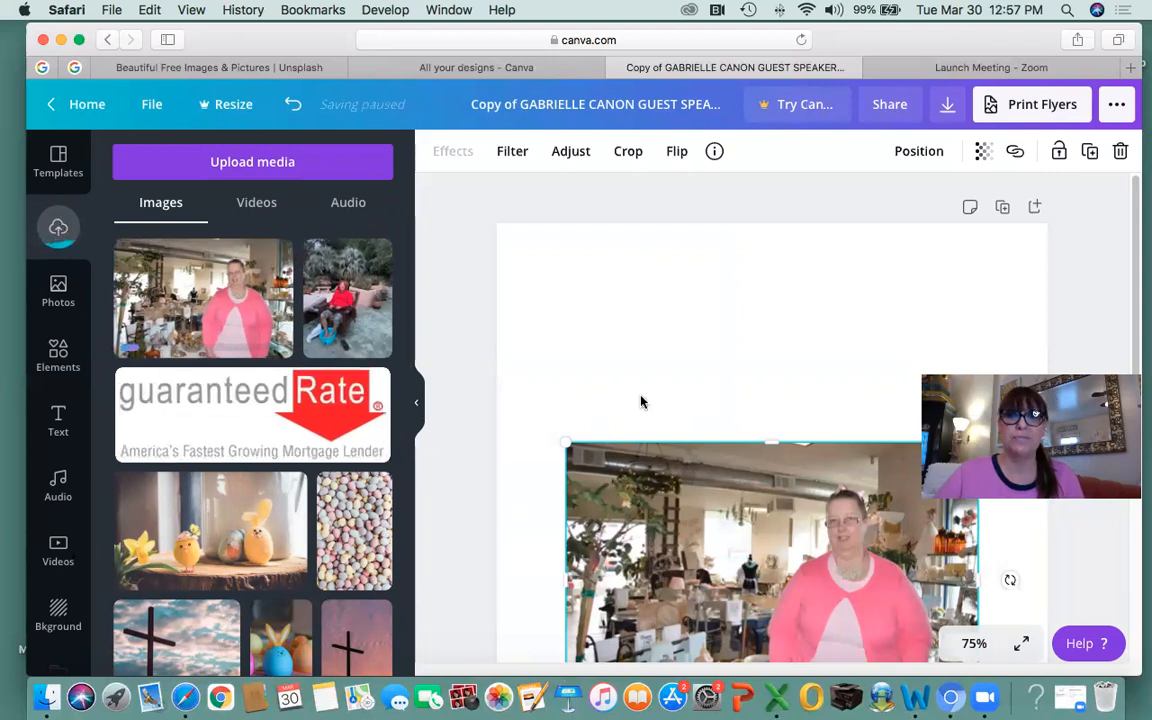
drag(581, 457, 574, 292)
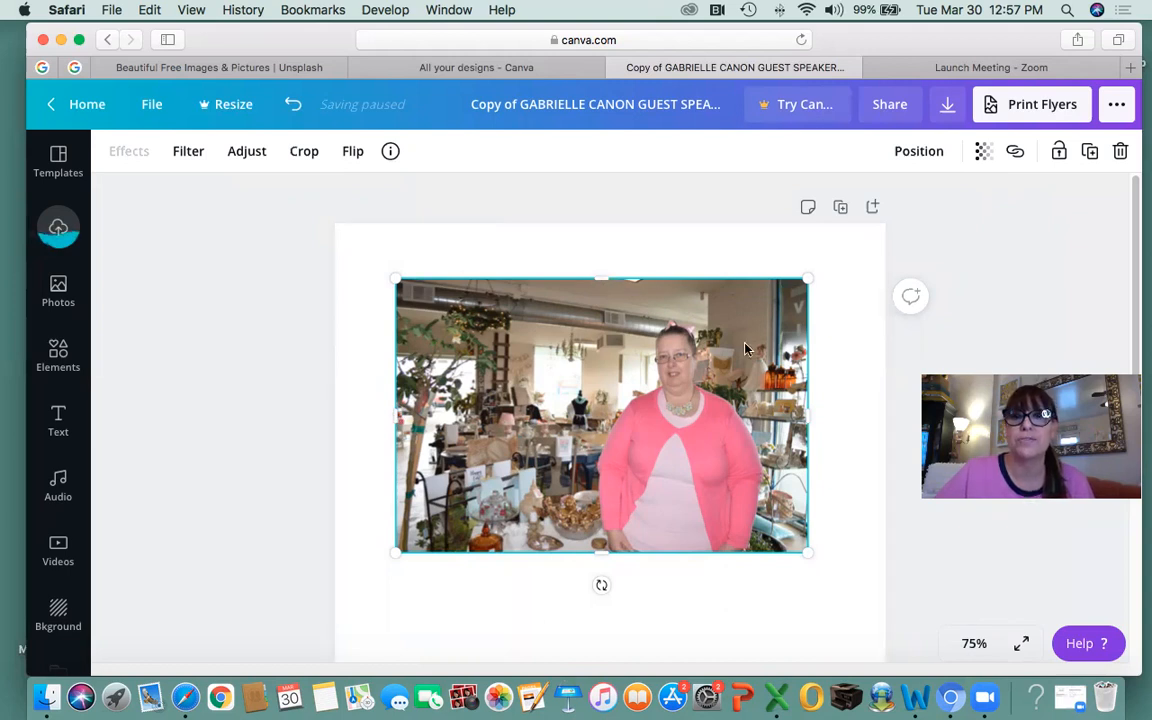
mouse_move(394, 417)
mouse_down()
mouse_move(514, 426)
mouse_move(372, 425)
mouse_move(389, 424)
mouse_up()
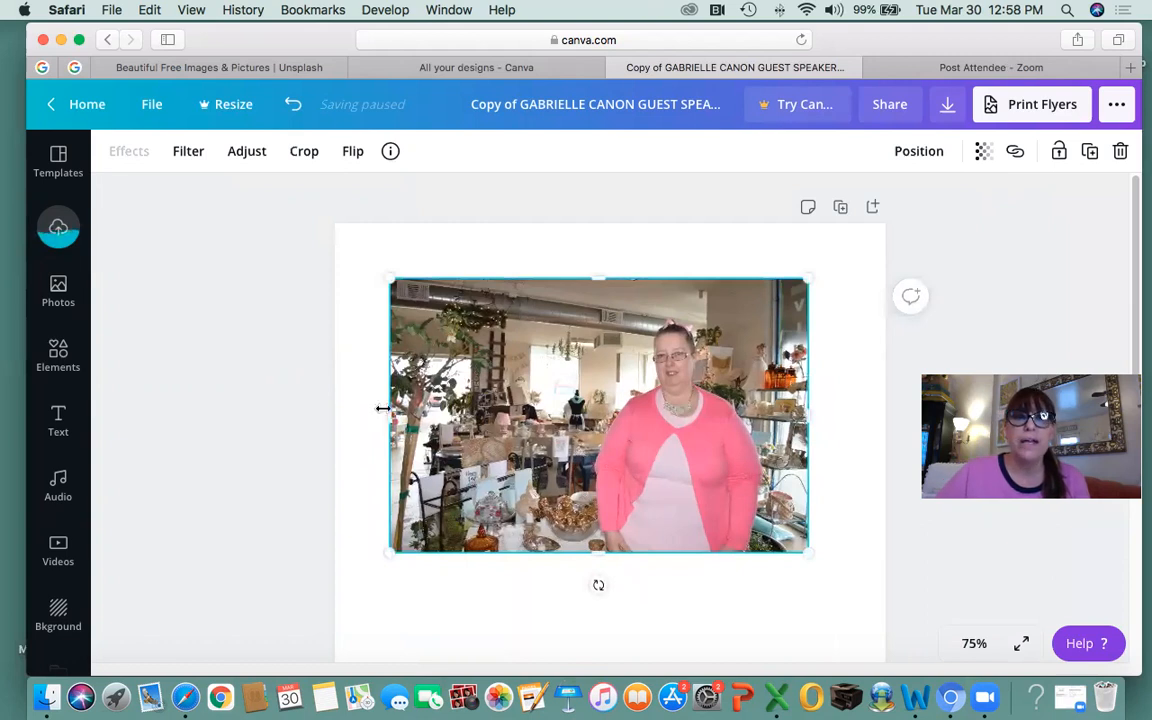
drag(390, 418, 428, 418)
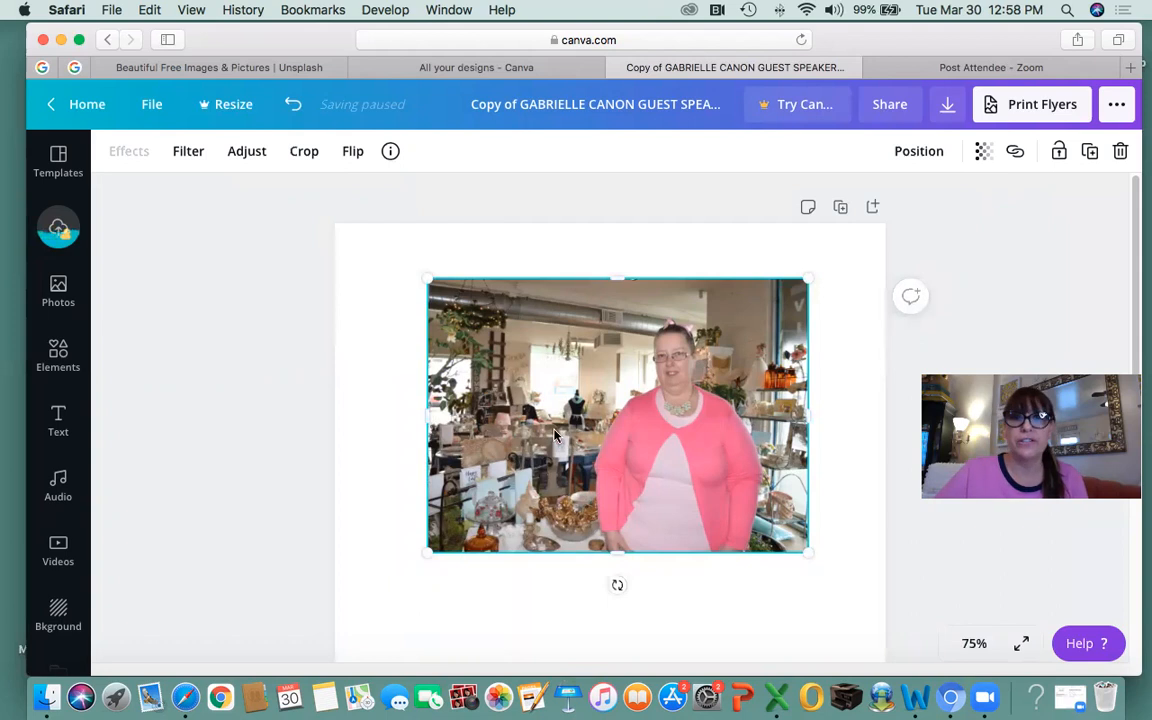
mouse_move(540, 446)
mouse_down()
mouse_move(531, 473)
mouse_move(532, 463)
mouse_up()
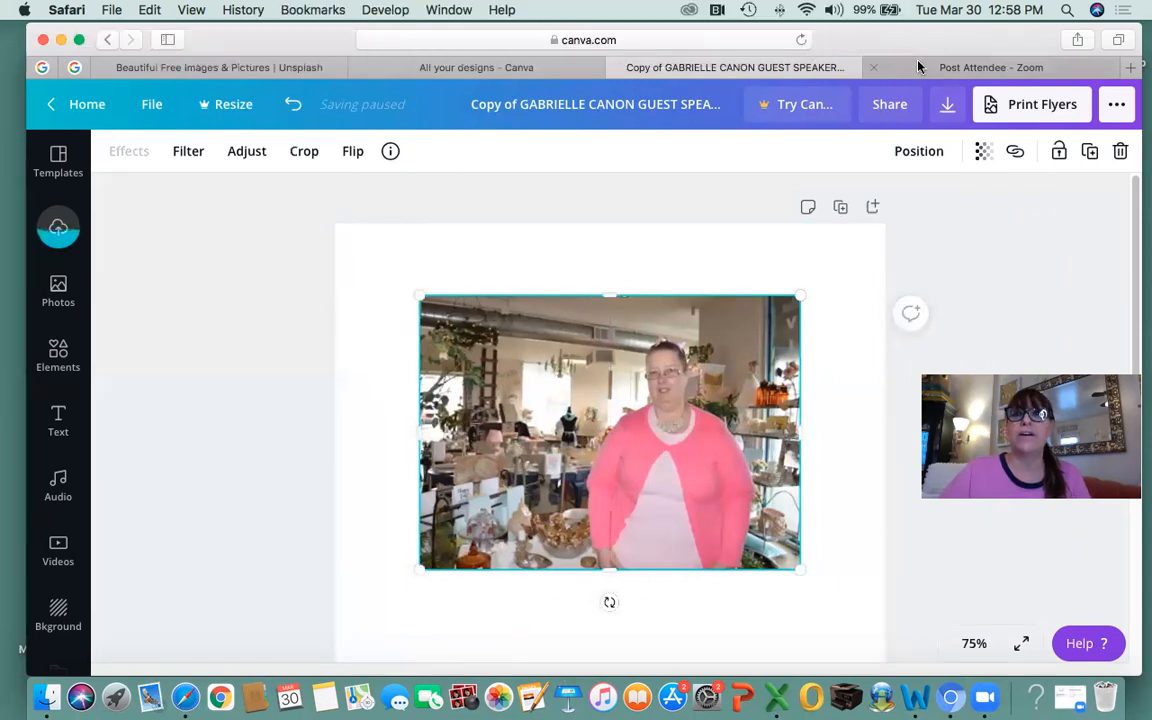
Open the Word article from the 1 TUTORIAL DESIGN PAGE IN CANVA 3.30.21 desktop folder.
click(61, 40)
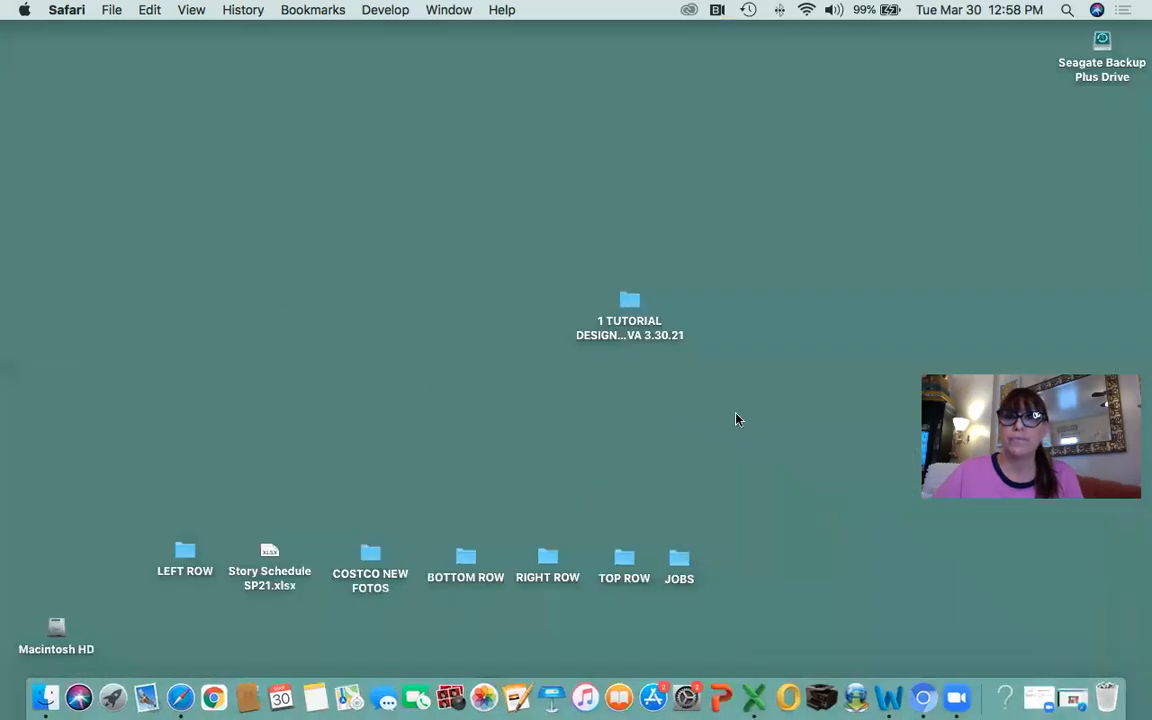
click(630, 305)
double_click(663, 337)
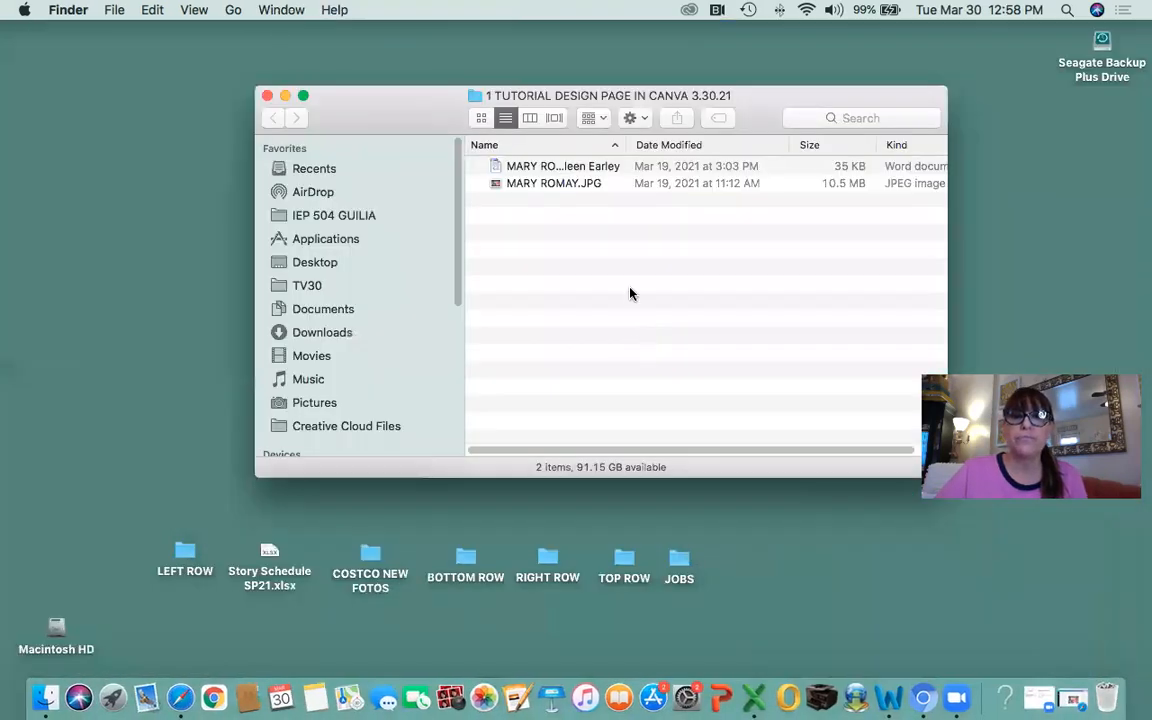
click(578, 167)
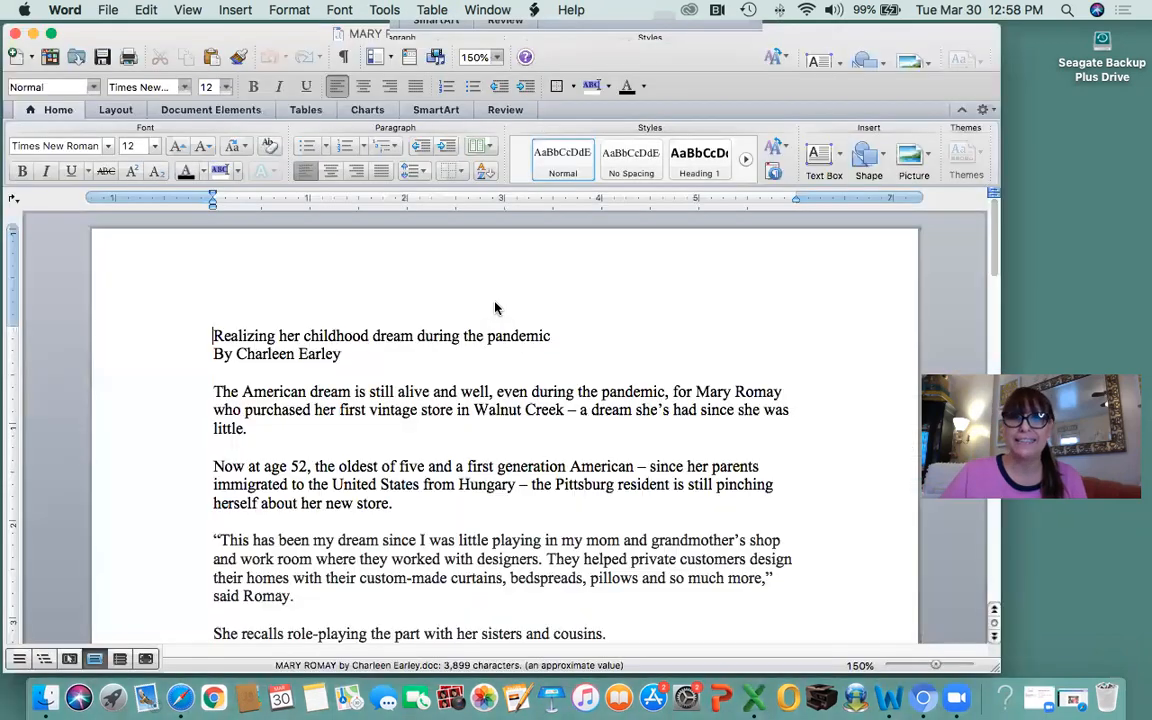
Move the Word window to the right and scroll through the three-page article.
drag(742, 58, 820, 55)
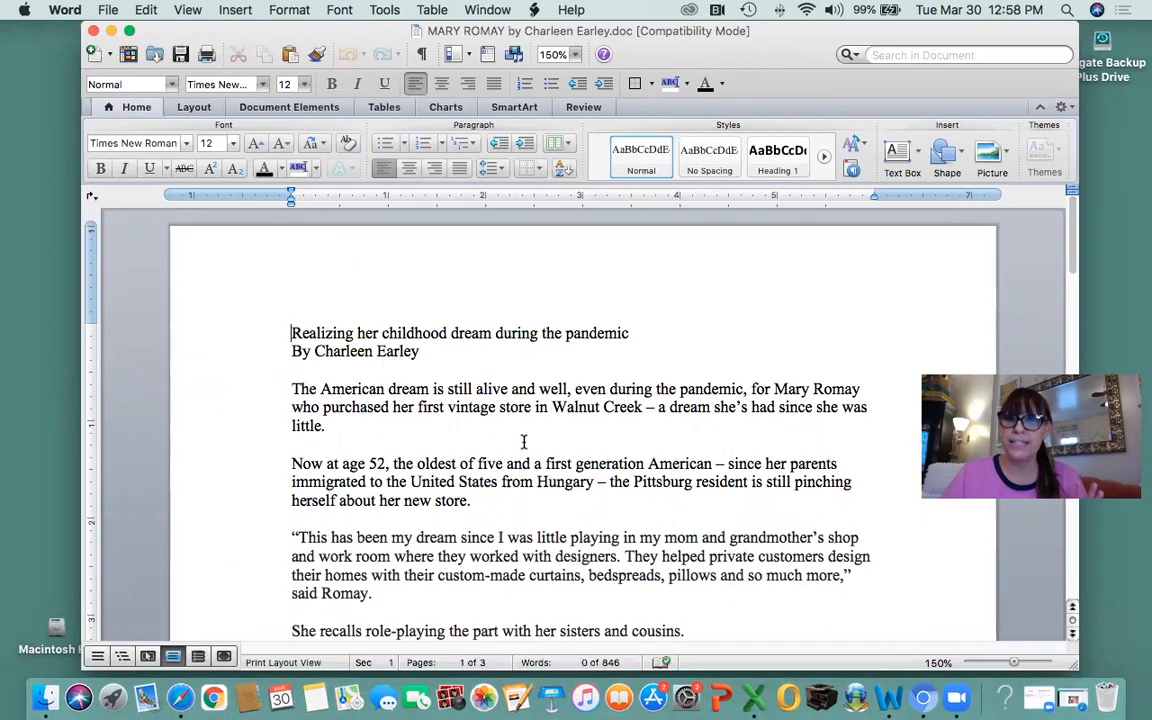
scroll(564, 478, down, 5)
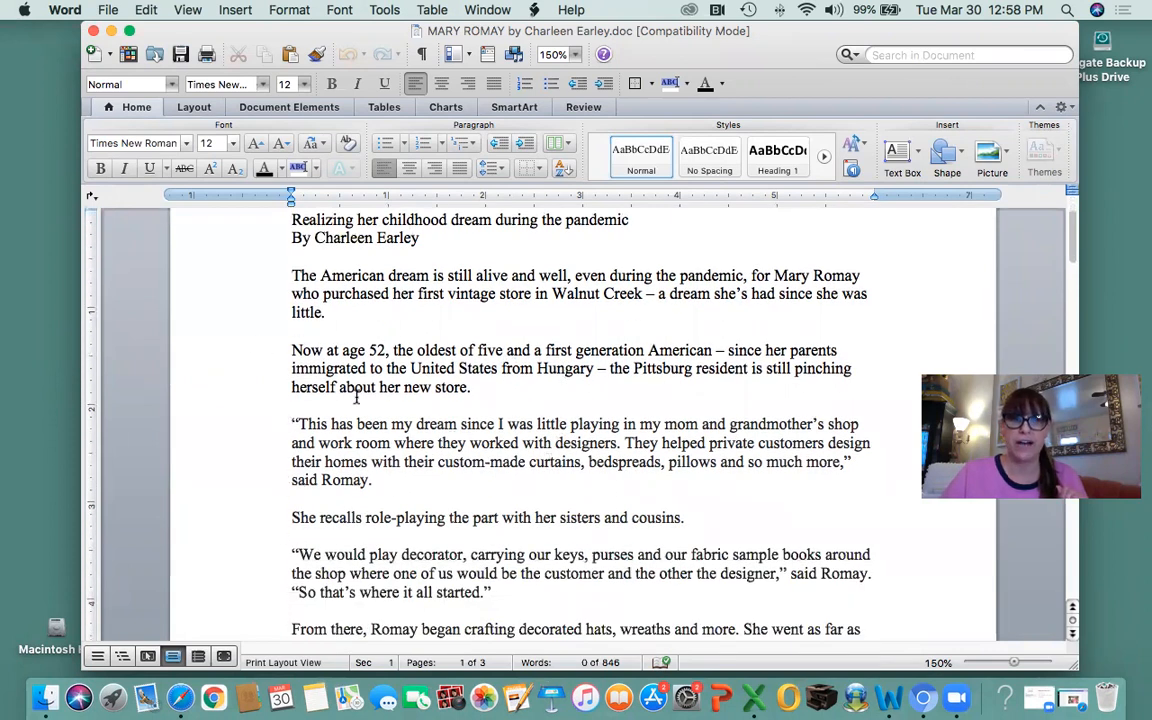
scroll(356, 398, up, 5)
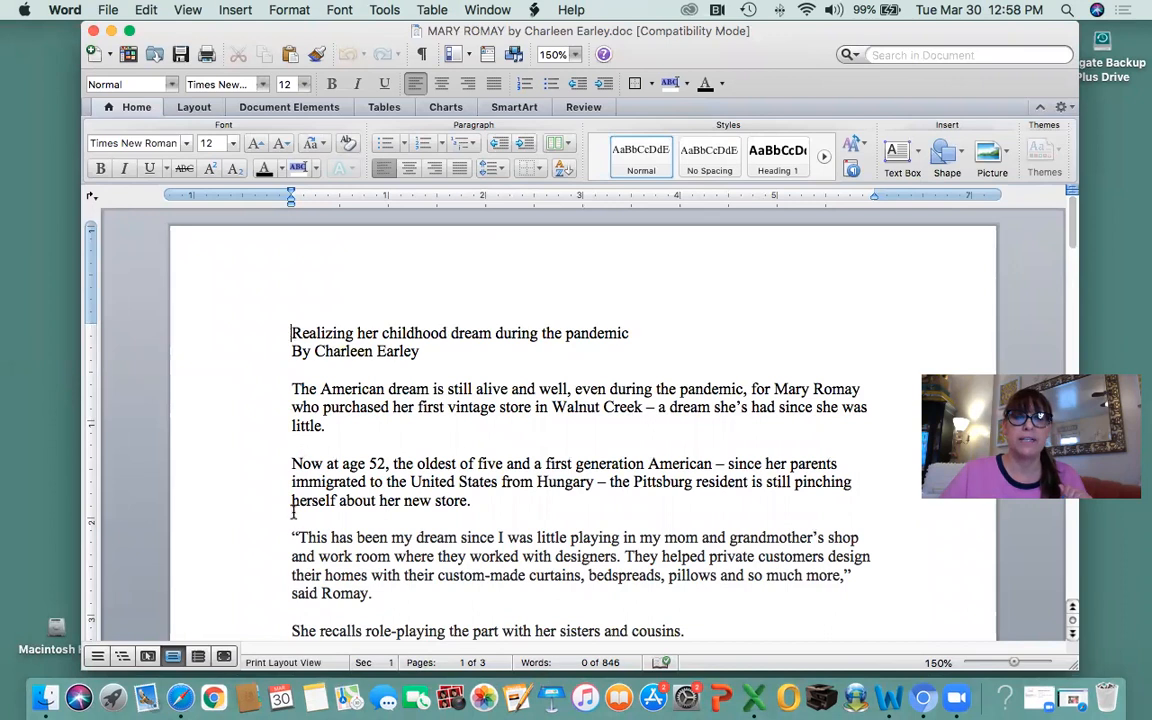
Select the title 'Realizing her childhood dream during the pandemic', then minimize Word.
drag(289, 333, 640, 335)
drag(285, 351, 420, 351)
click(298, 351)
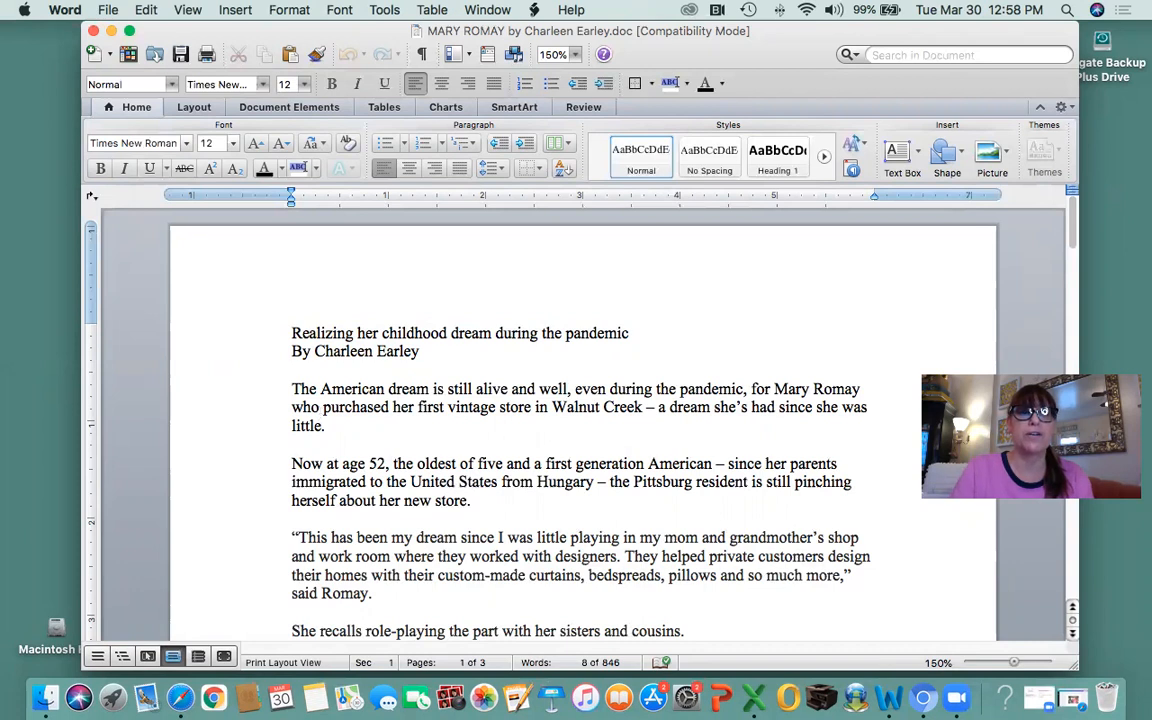
click(313, 351)
text(:)
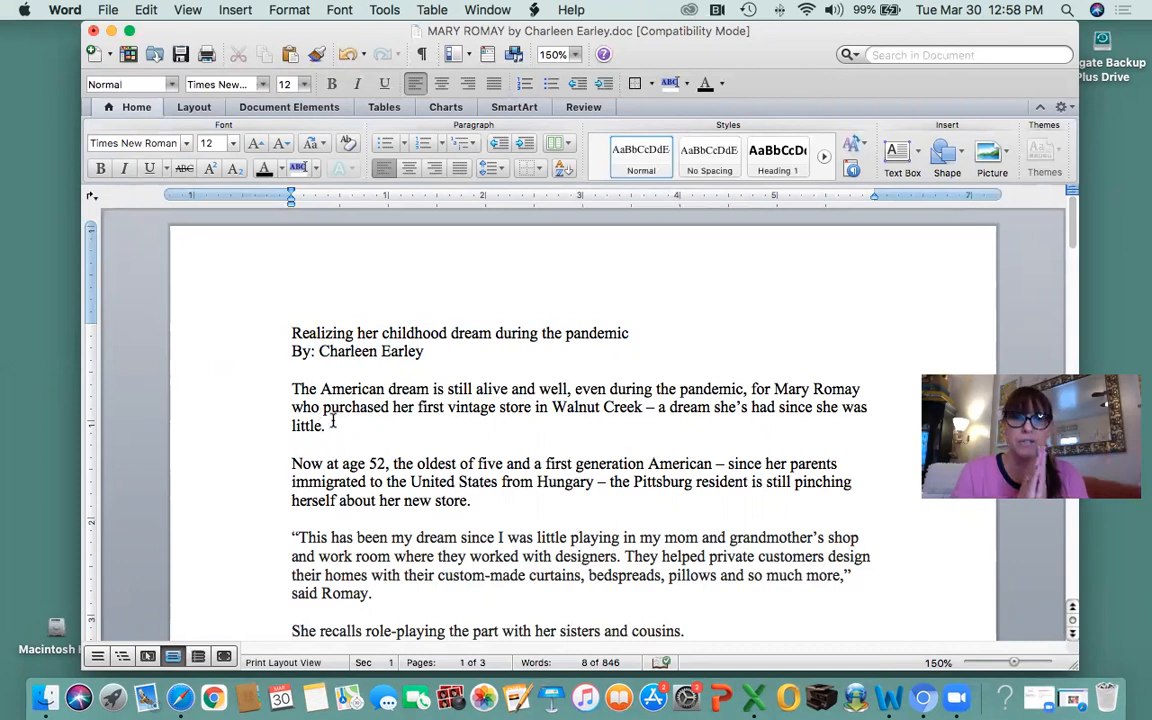
key(BackSpace)
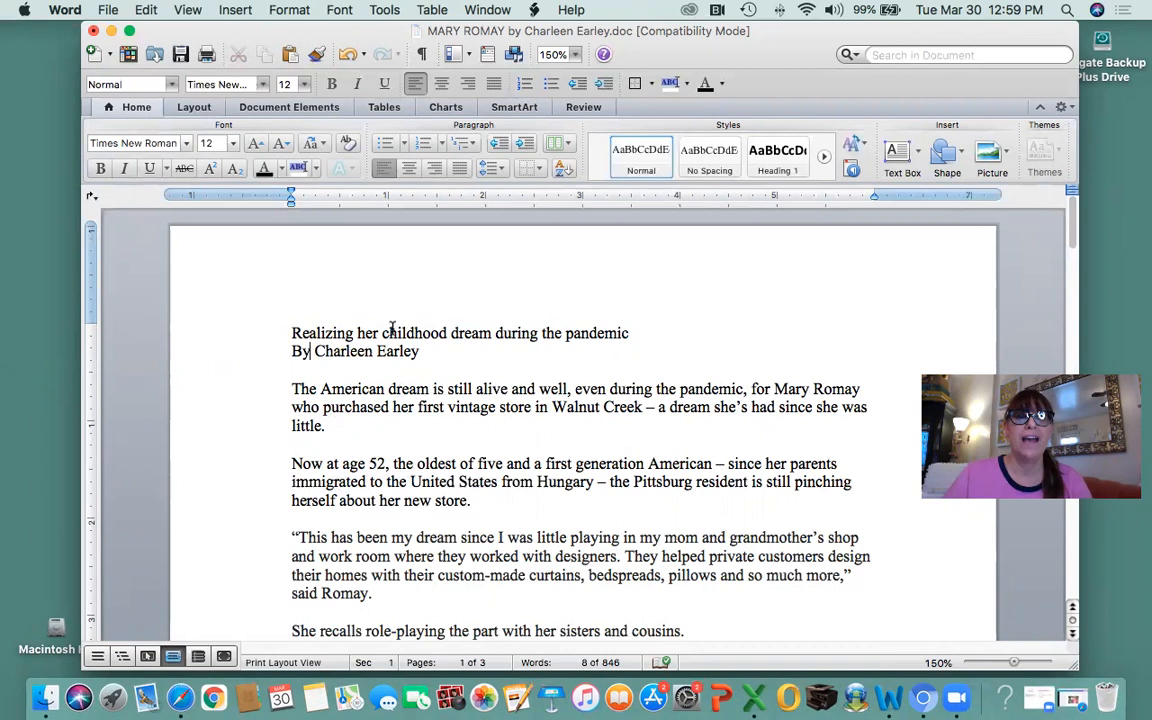
drag(292, 332, 627, 333)
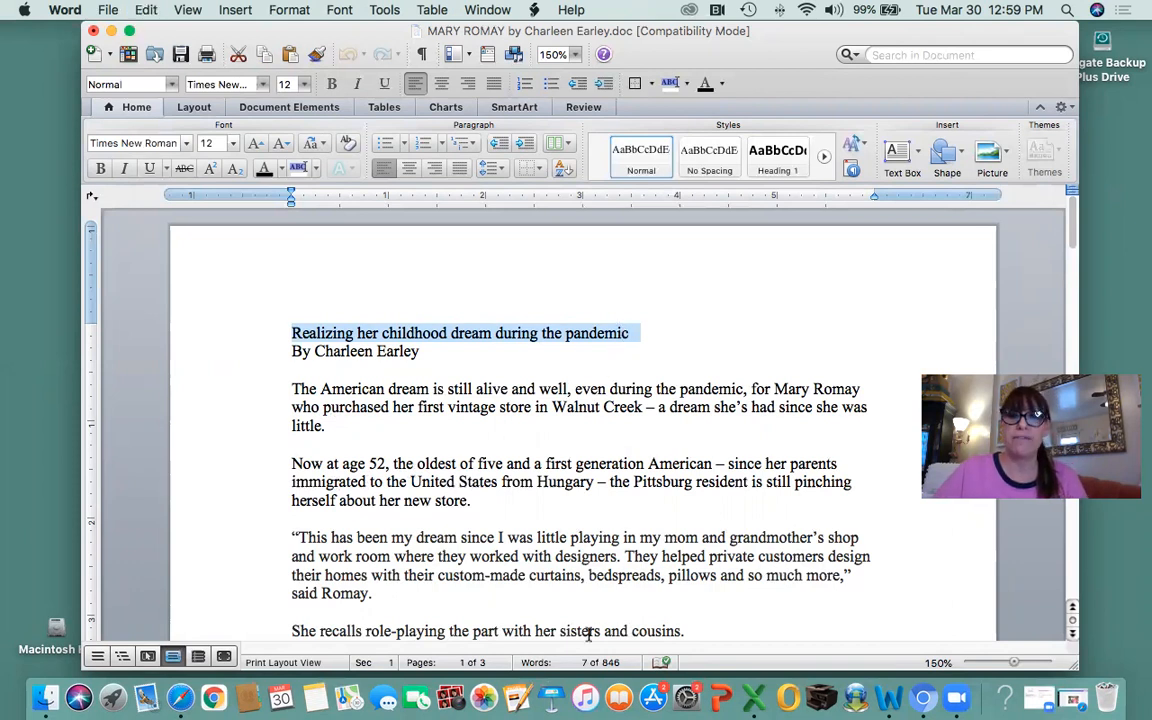
click(111, 31)
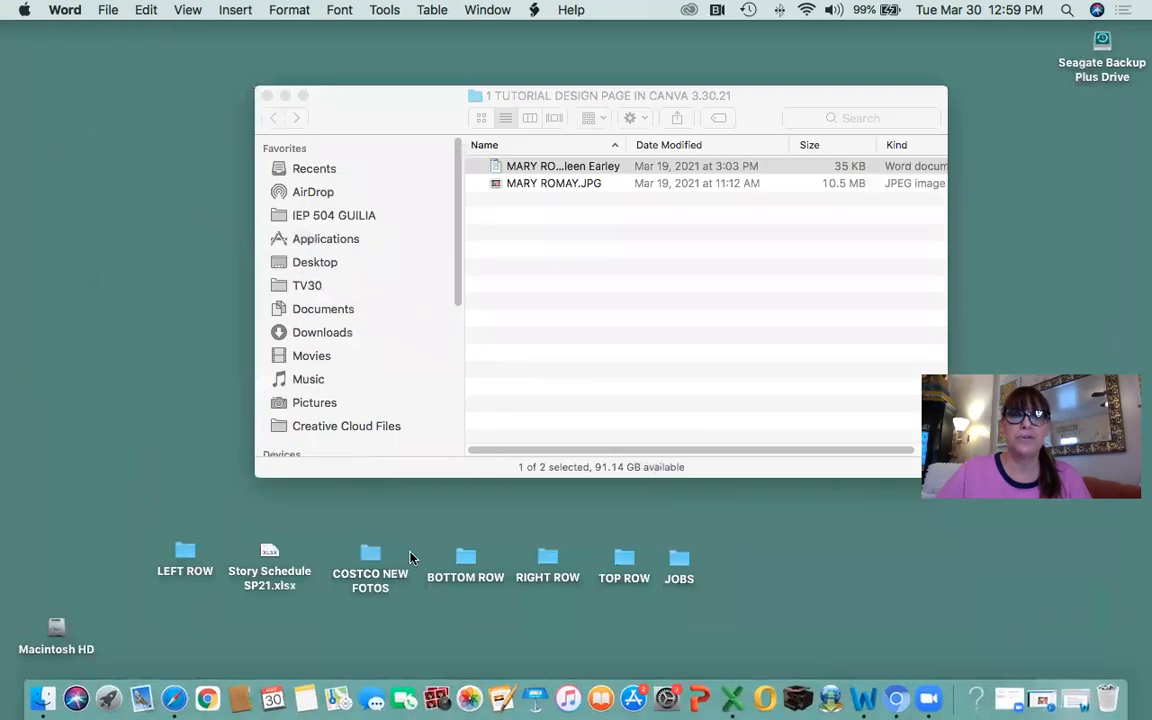
Close the tutorial folder window and return to the Canva flyer in Safari.
click(267, 96)
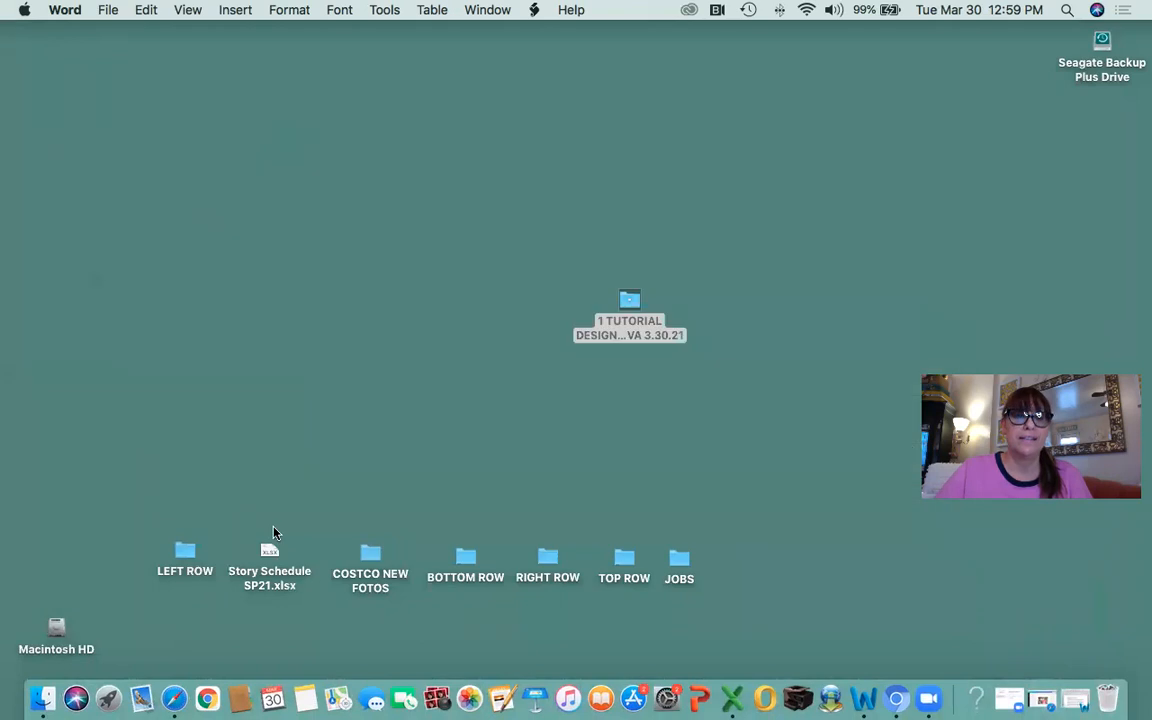
click(174, 700)
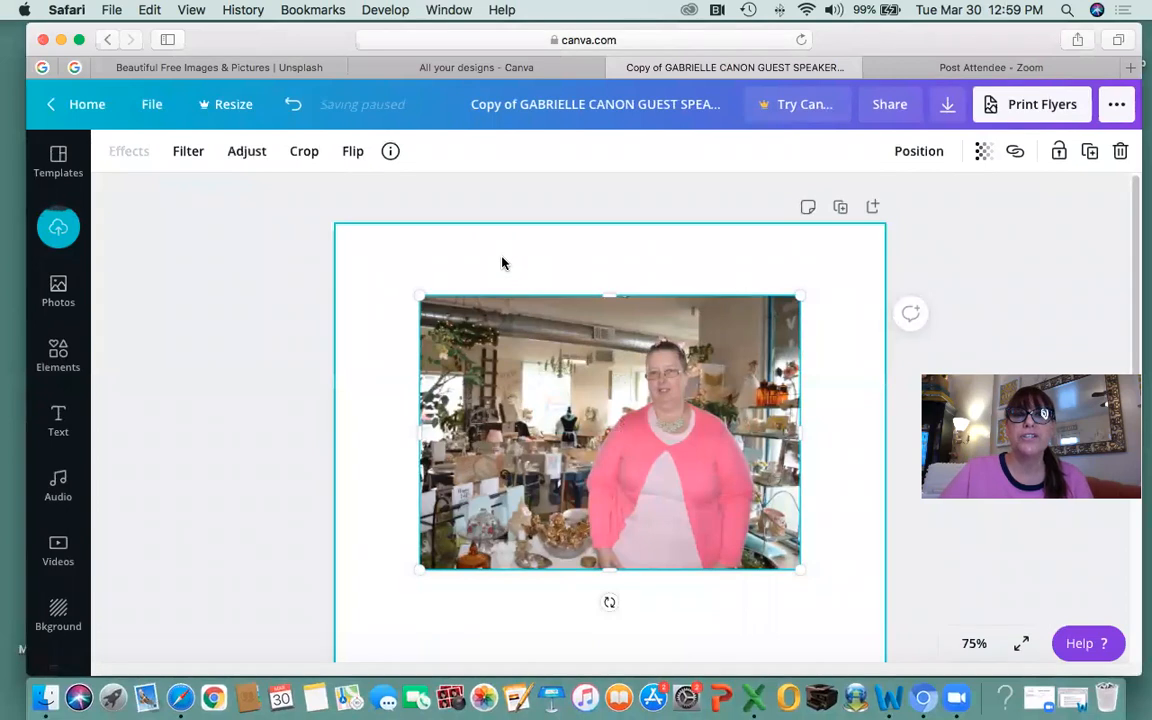
Open the Text panel and browse its heading styles and font combinations.
click(57, 413)
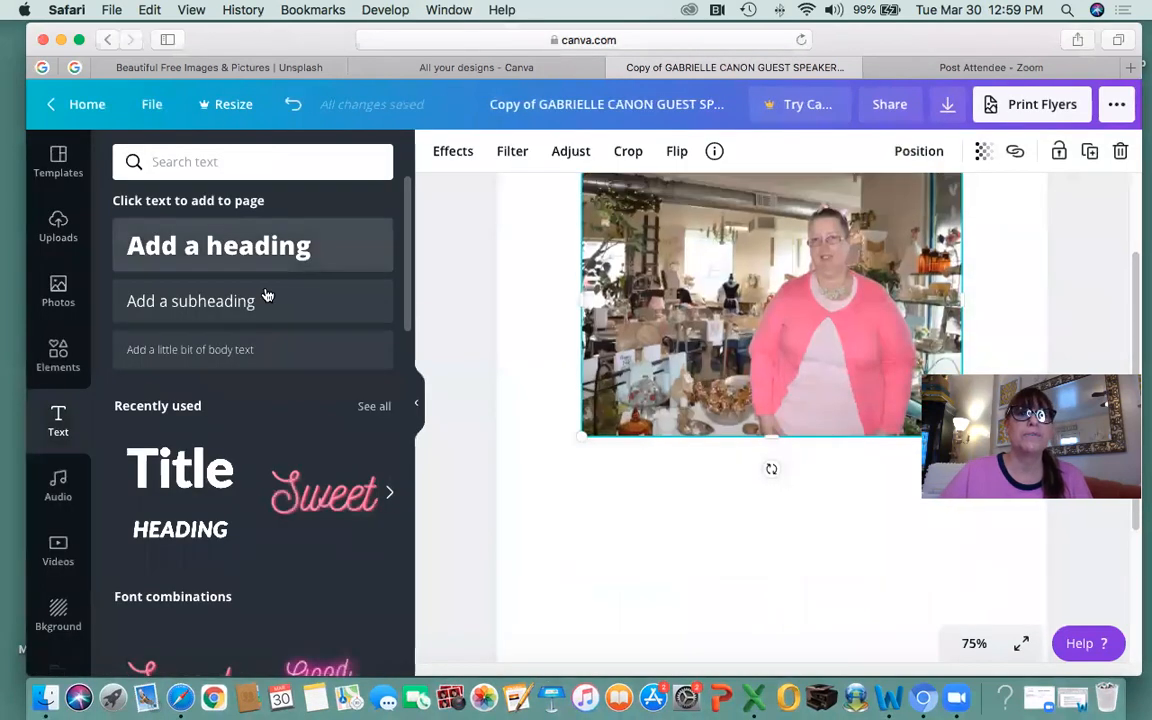
scroll(408, 340, down, 5)
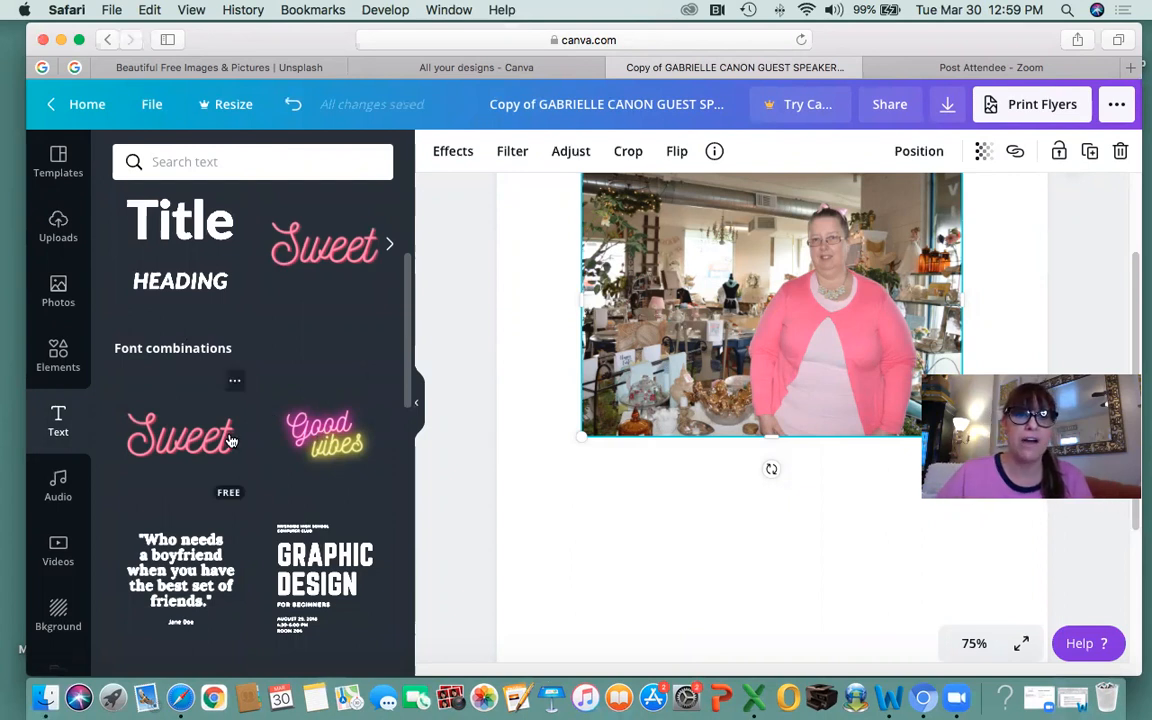
scroll(340, 437, down, 2)
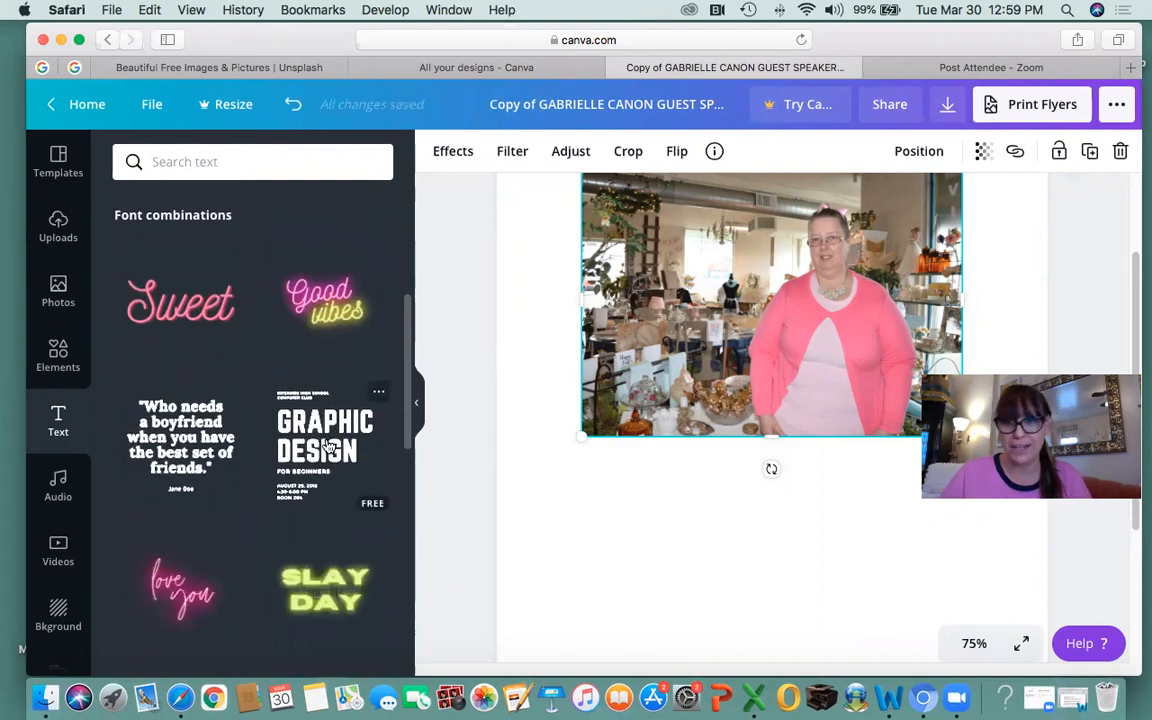
scroll(312, 447, up, 5)
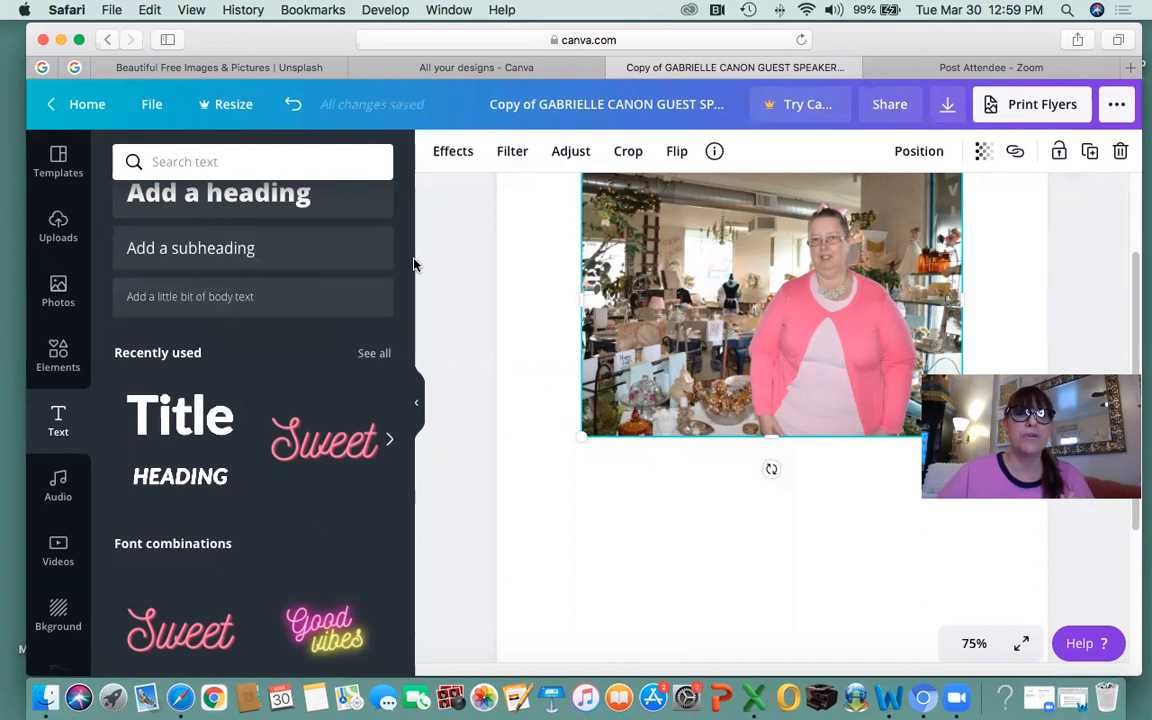
scroll(408, 275, up, 3)
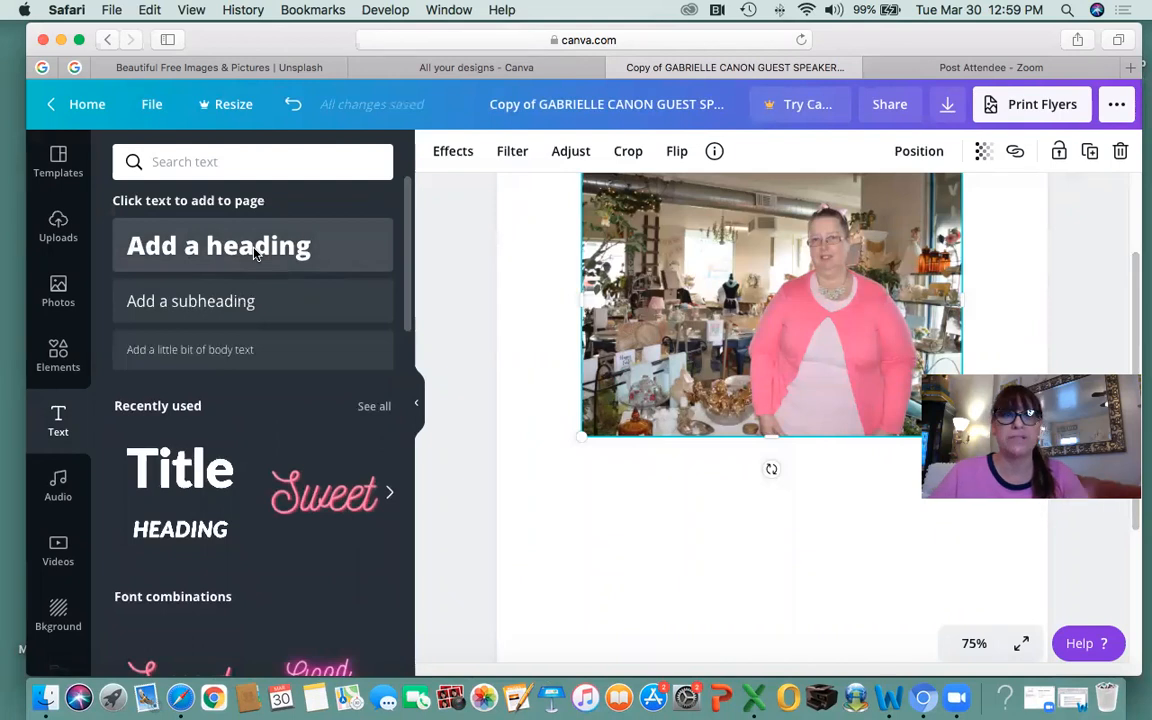
Paste 'Realizing her childhood dream' as an Open Sans Extra Bold 62 heading under the photo.
click(219, 250)
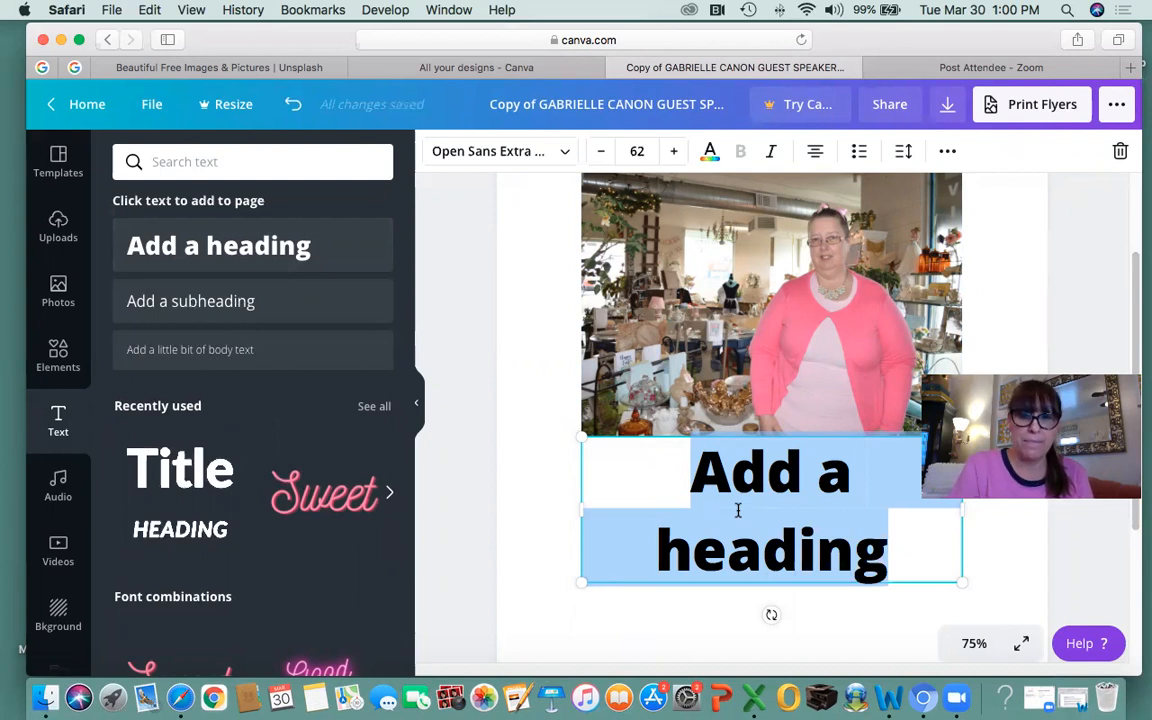
text(Realizing her childhood dream)
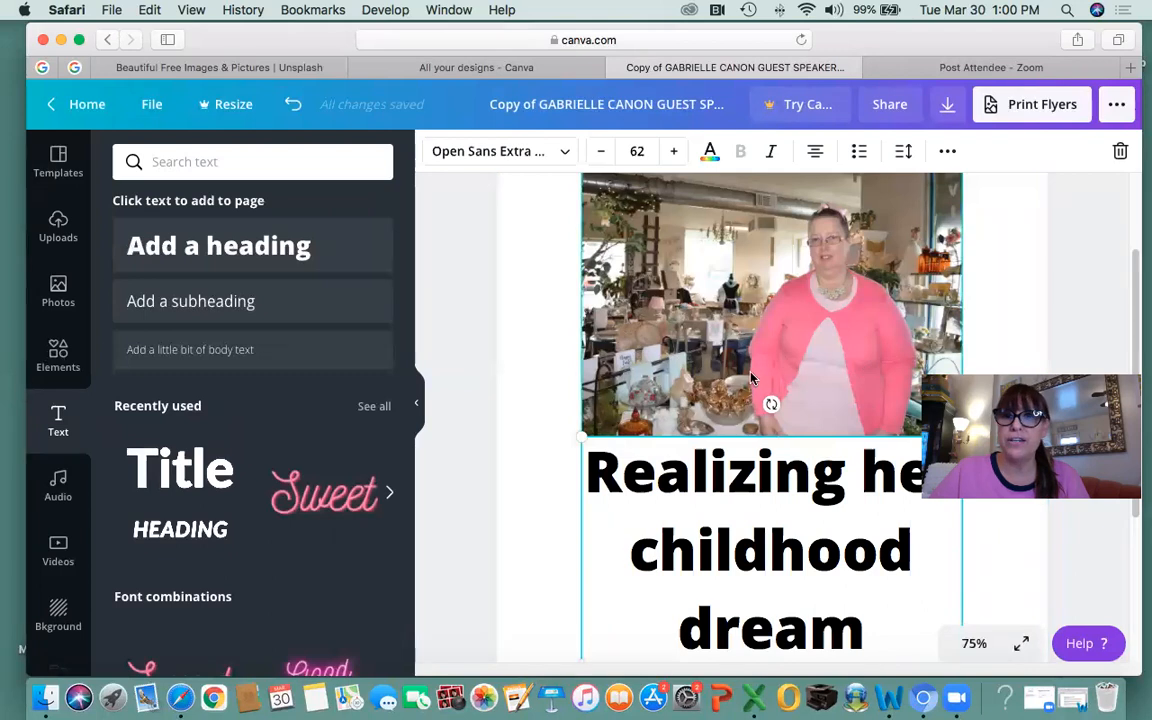
click(545, 380)
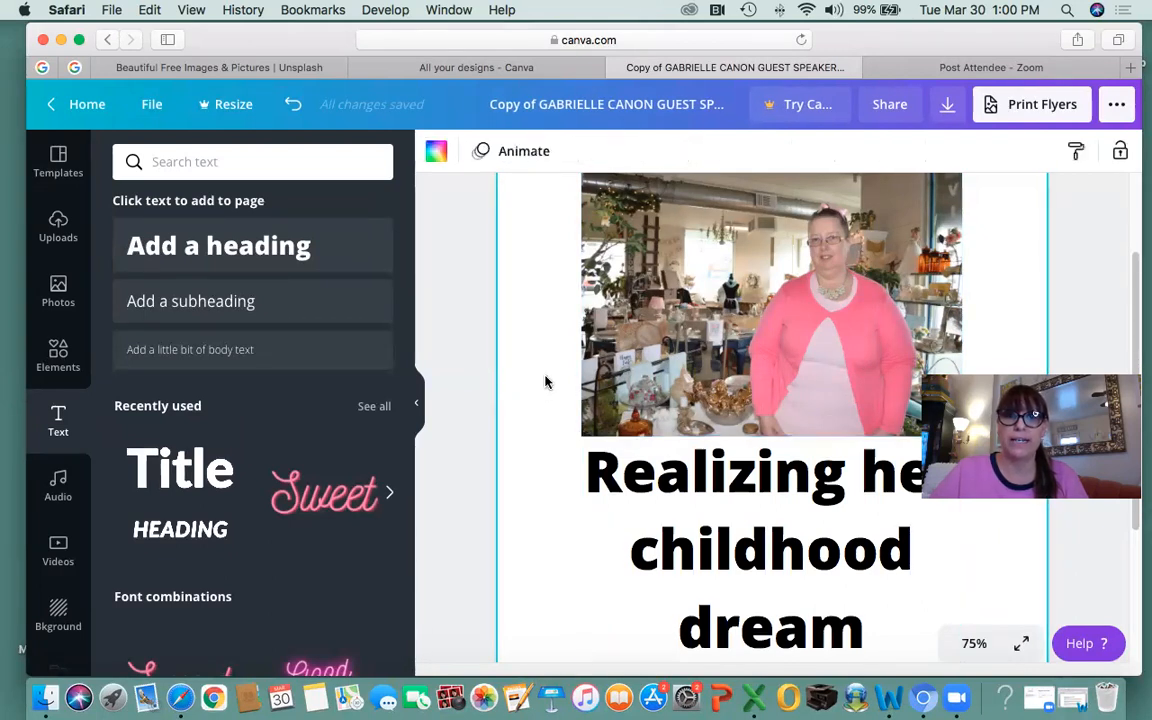
click(416, 406)
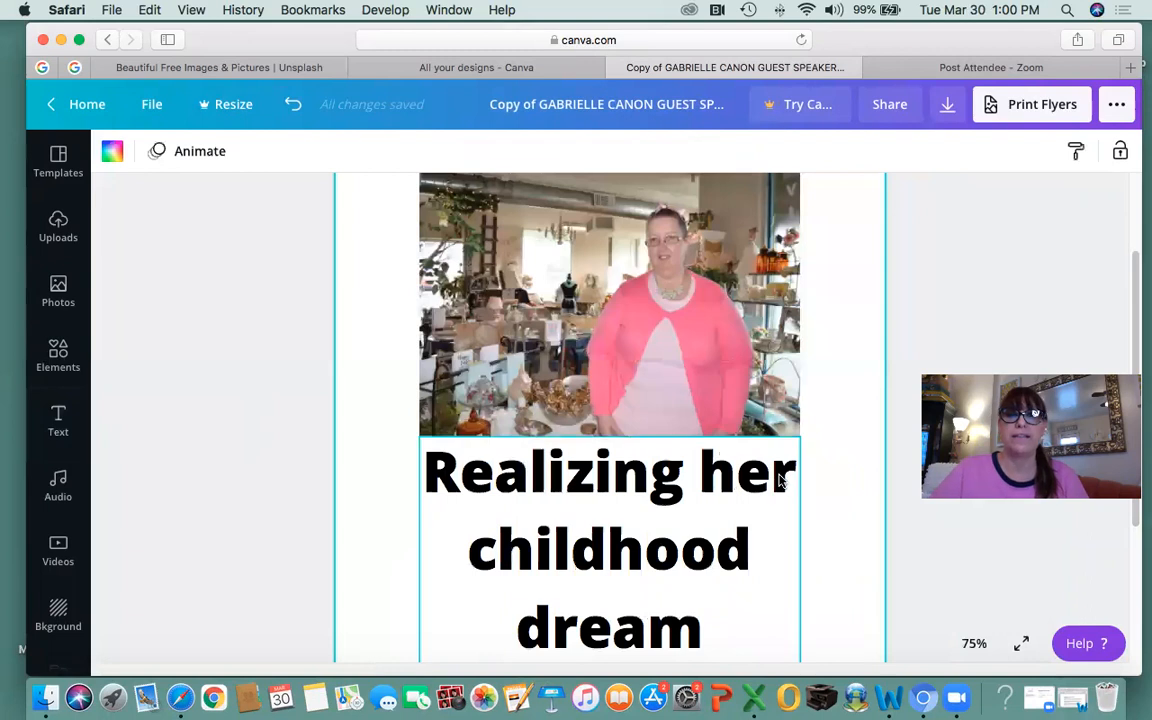
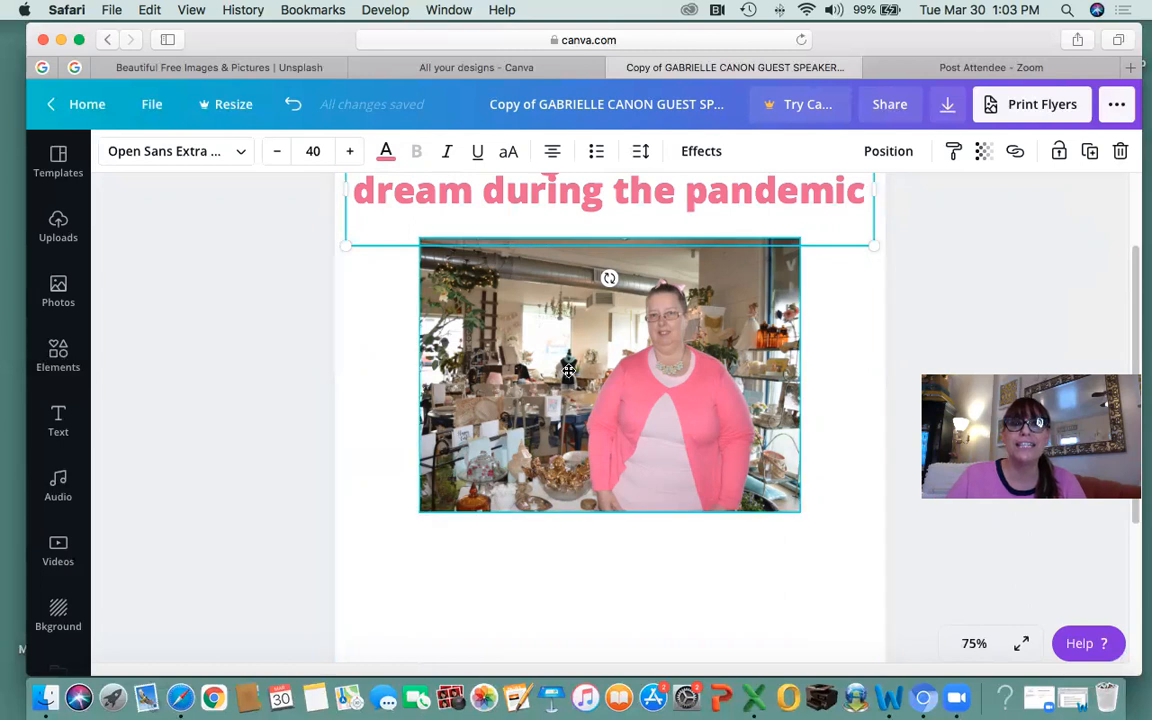
Select the shop photo placed under the pink 'Realizing her childhood dream' heading.
scroll(568, 372, up, 2)
scroll(540, 360, down, 2)
click(542, 387)
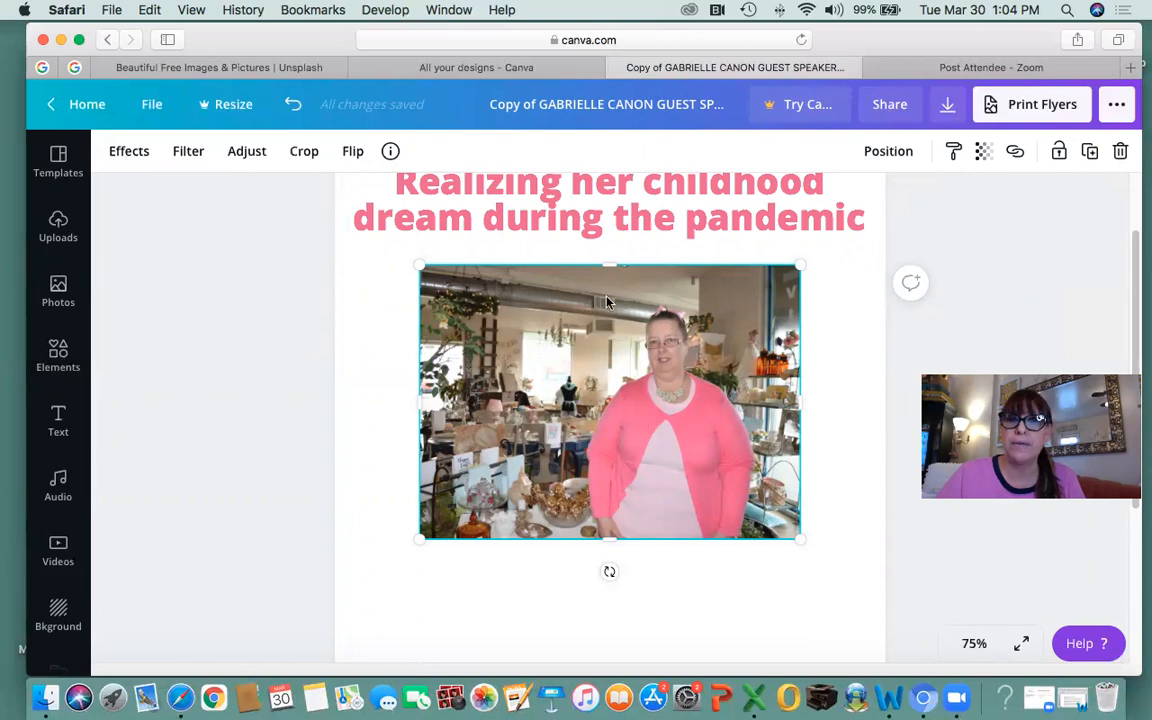
Trim, enlarge and centre the shop photo directly under the heading.
drag(608, 275, 609, 295)
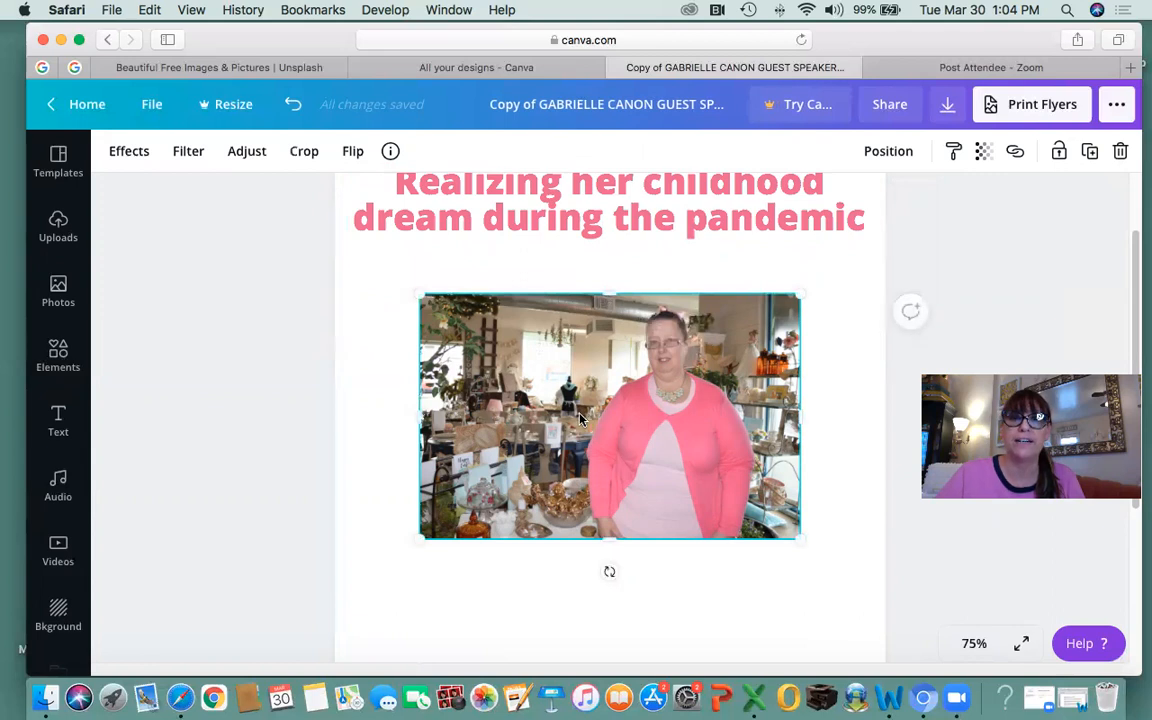
drag(580, 418, 632, 408)
scroll(712, 432, up, 3)
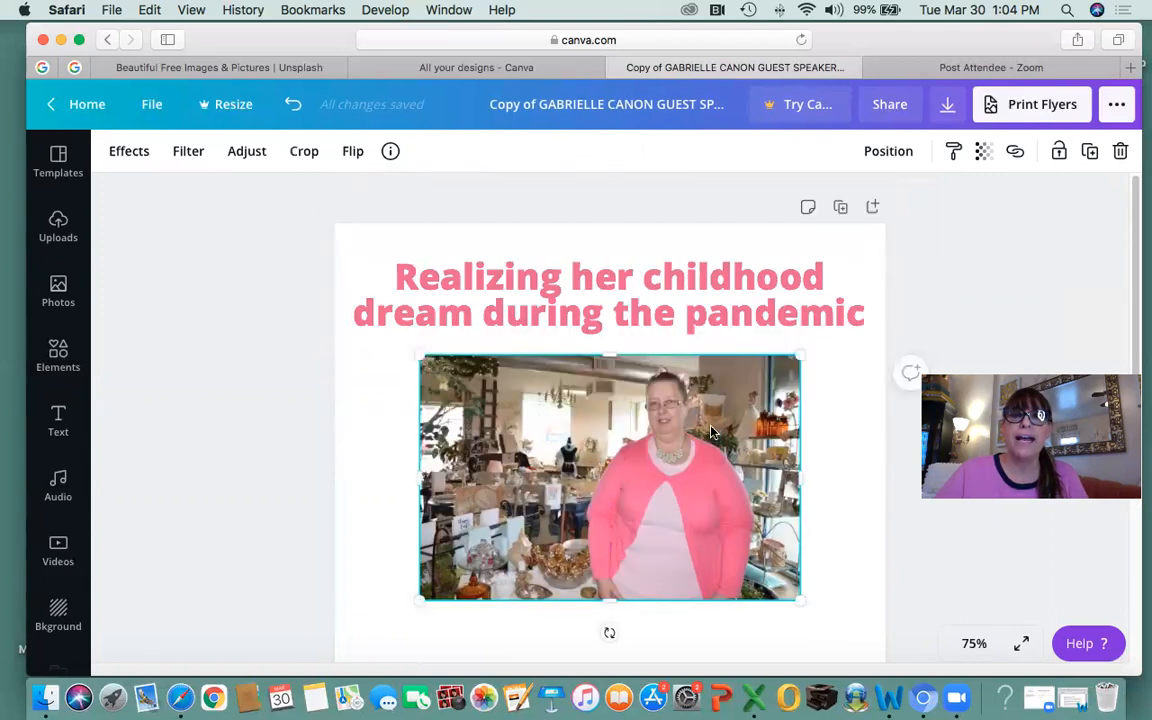
scroll(712, 432, down, 3)
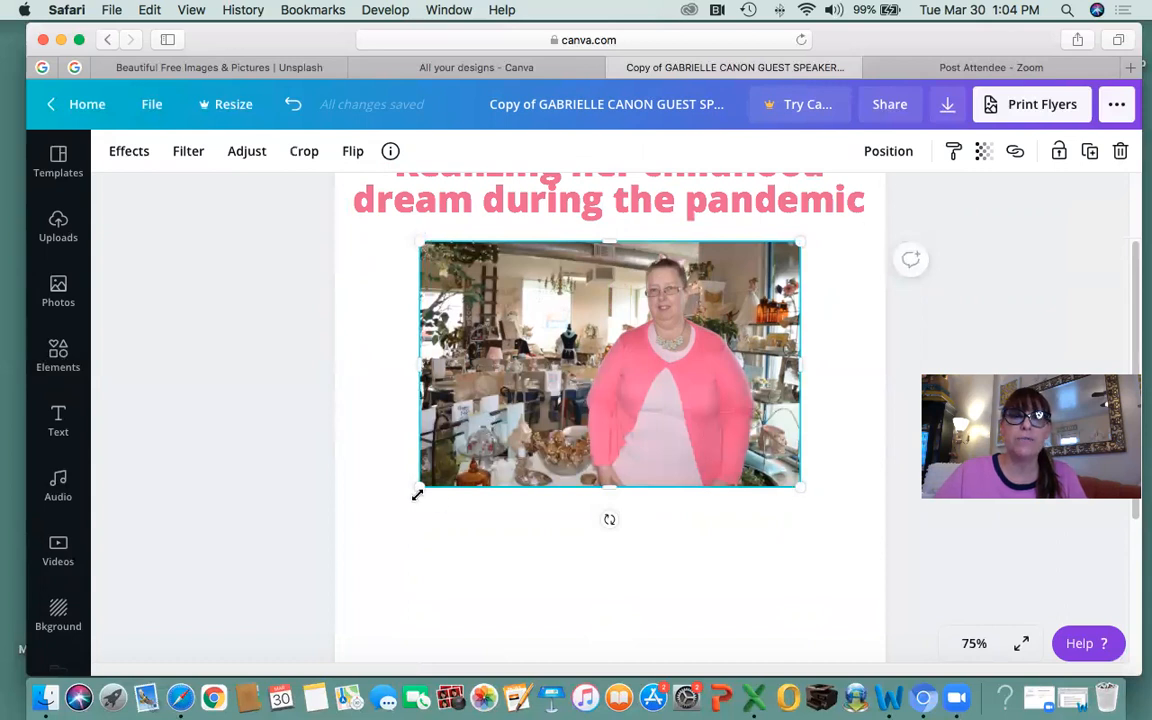
drag(417, 488, 367, 520)
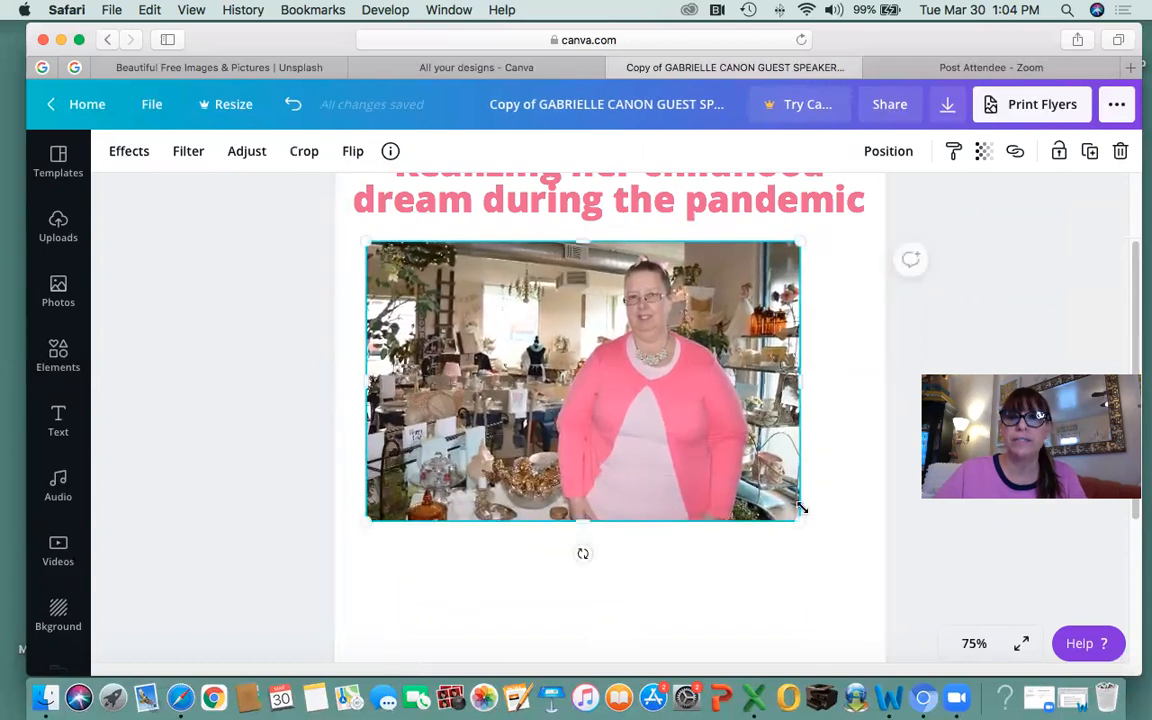
drag(815, 525, 859, 554)
drag(627, 424, 644, 418)
scroll(642, 430, down, 5)
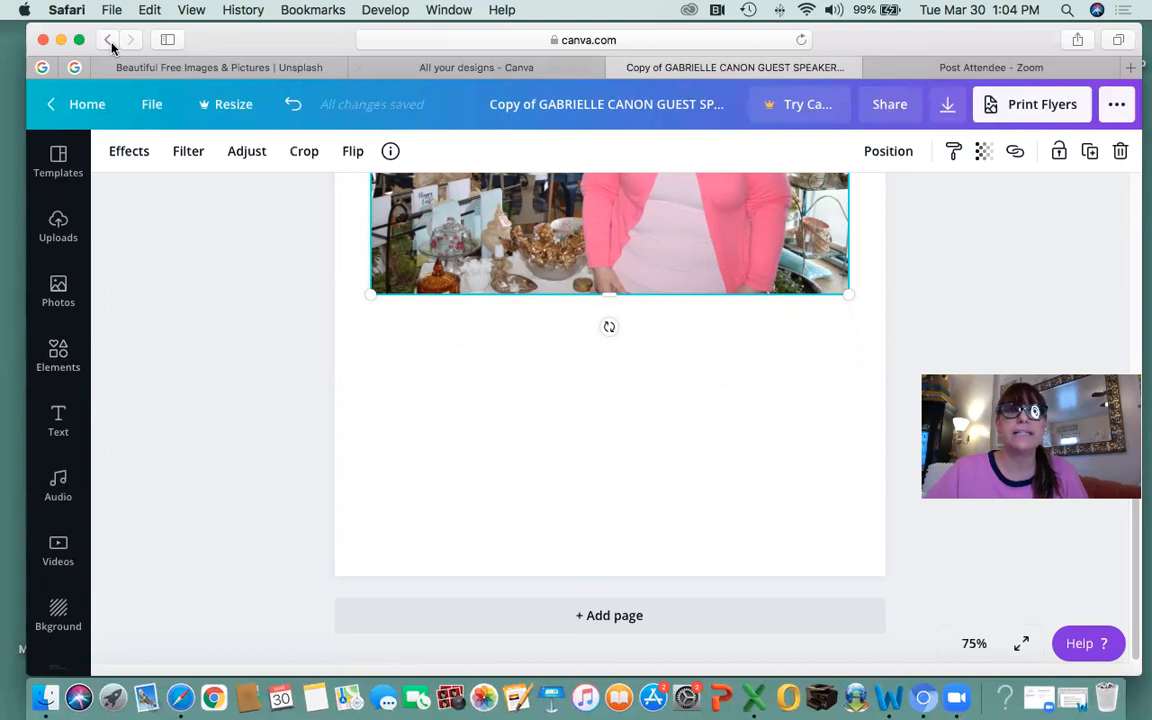
Minimize Safari, open the desktop tutorial folder and pick the article's Word document.
click(61, 40)
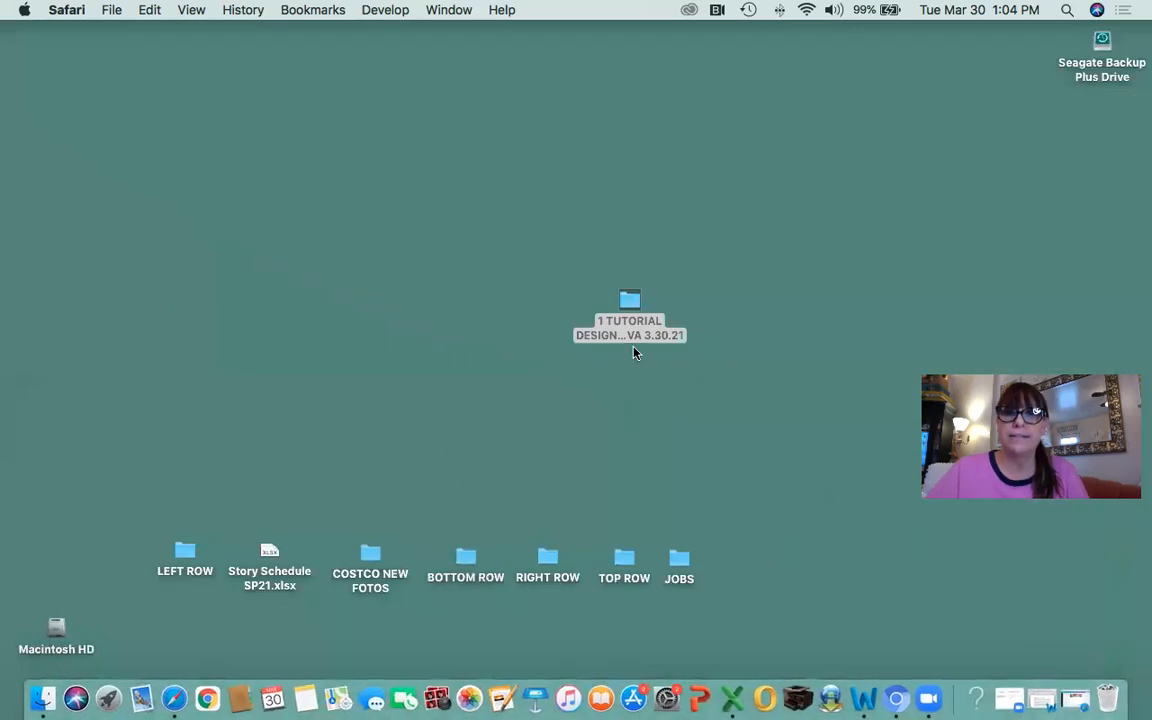
click(630, 300)
double_click(655, 322)
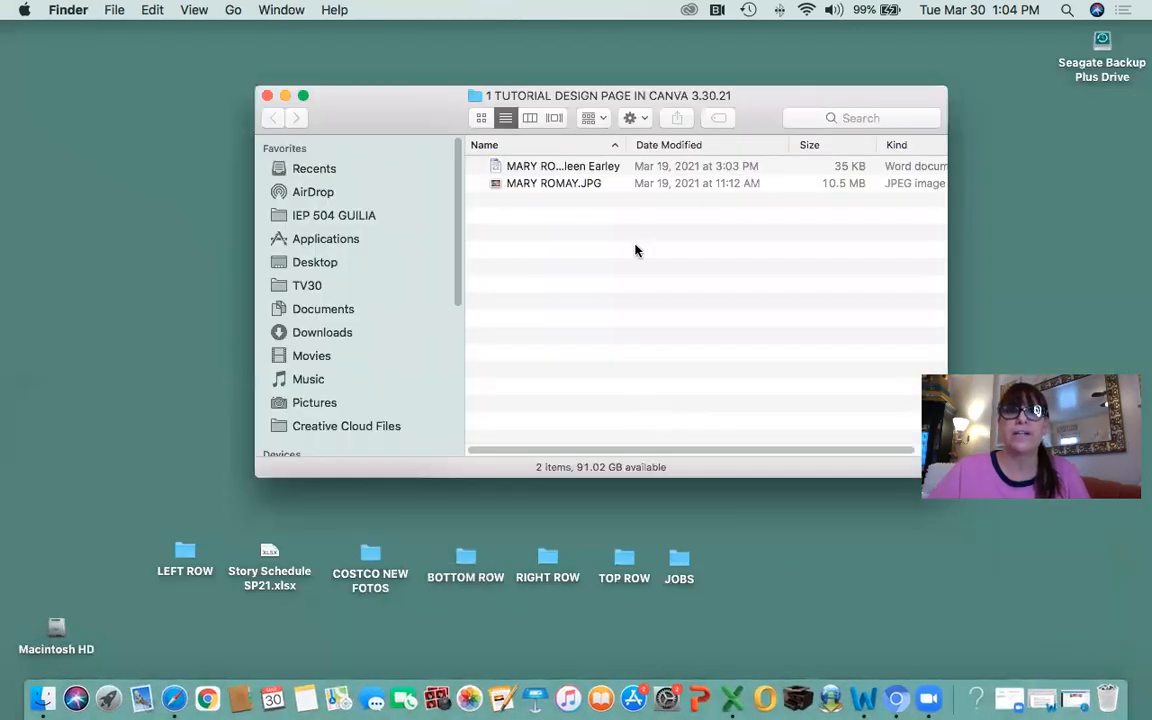
click(527, 170)
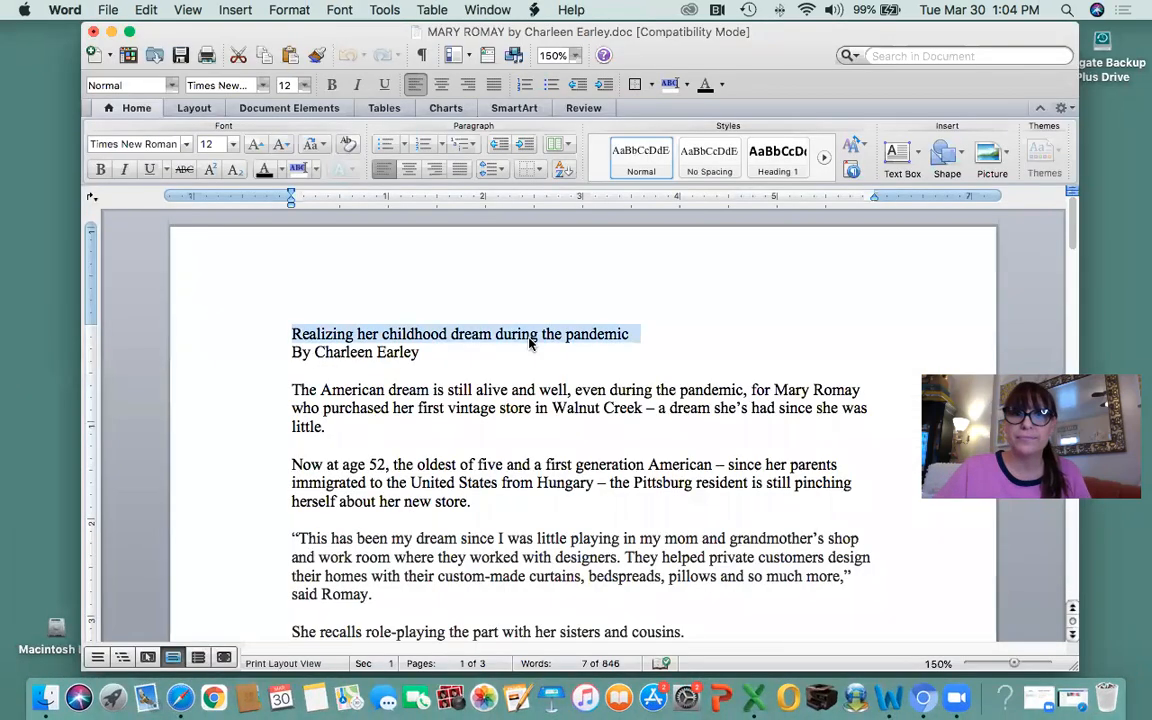
Select the article body from 'The American dream' to the end, then return to Canva.
scroll(479, 404, down, 2)
scroll(478, 404, down, 2)
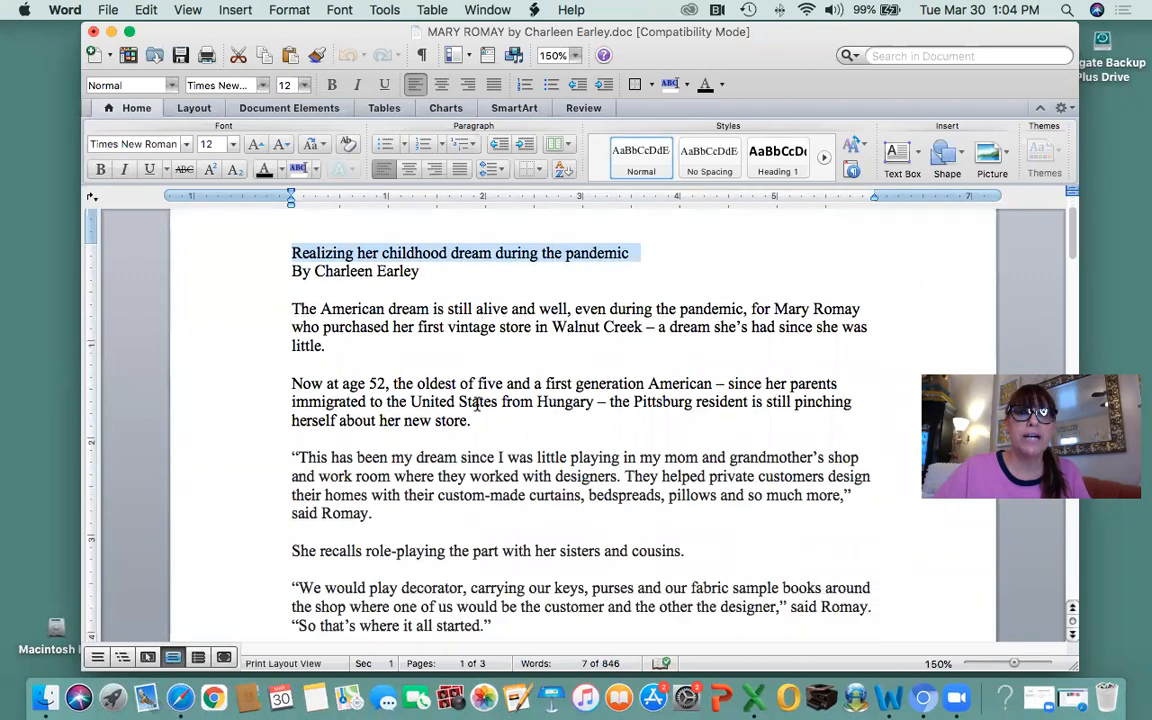
click(296, 309)
shift+click(297, 327)
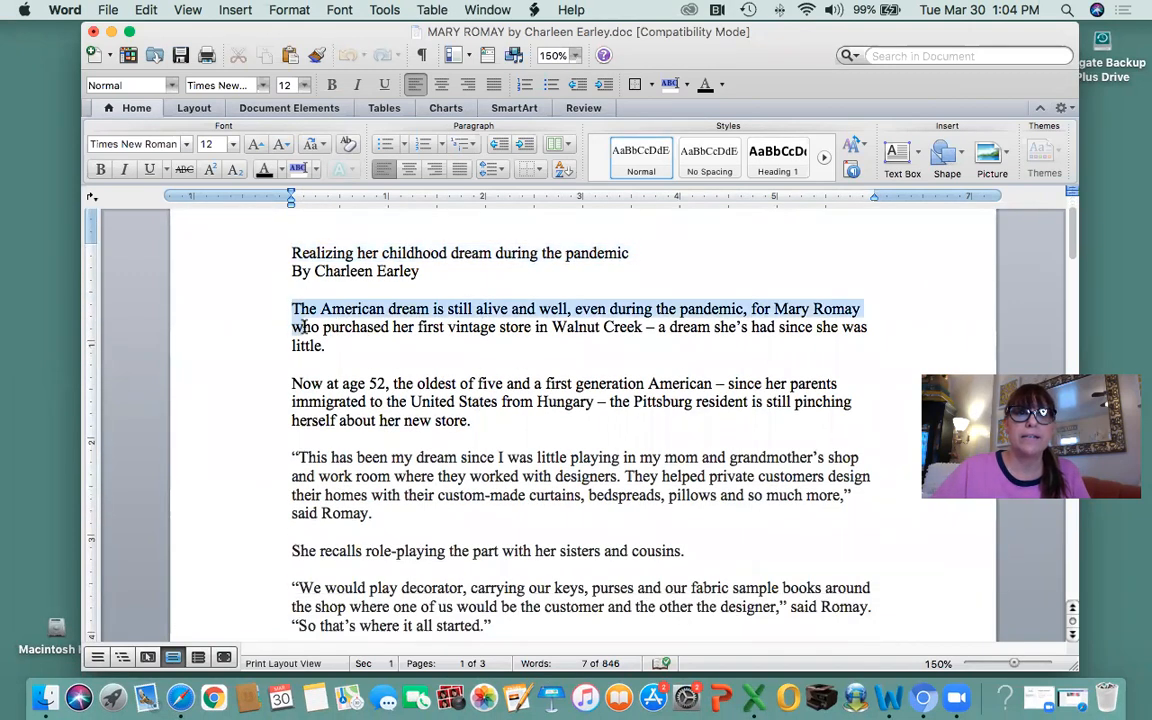
drag(296, 309, 810, 231)
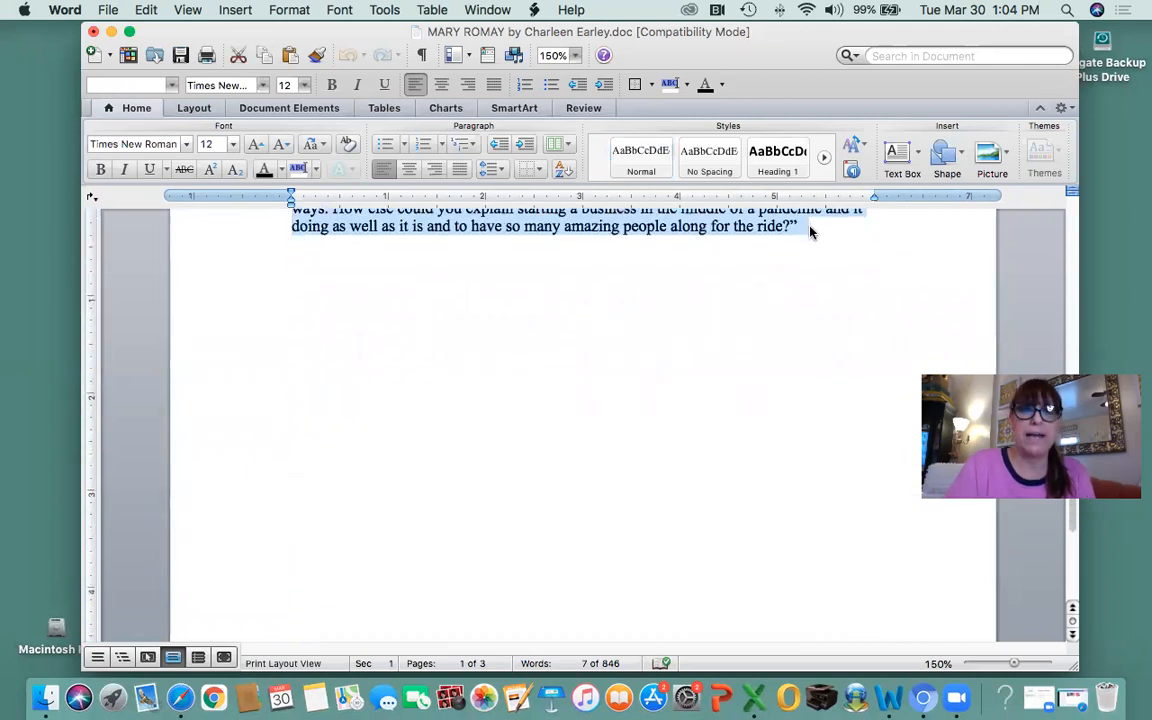
click(182, 699)
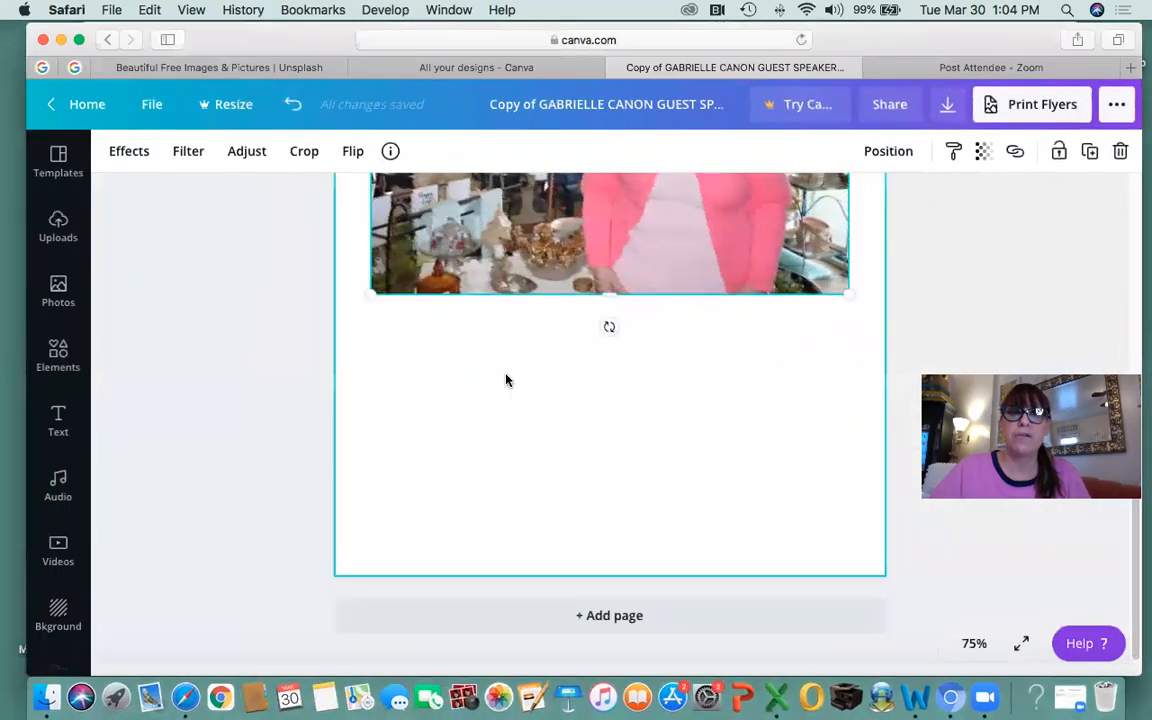
Add a body text box below the photo and paste the copied article text into it.
click(450, 353)
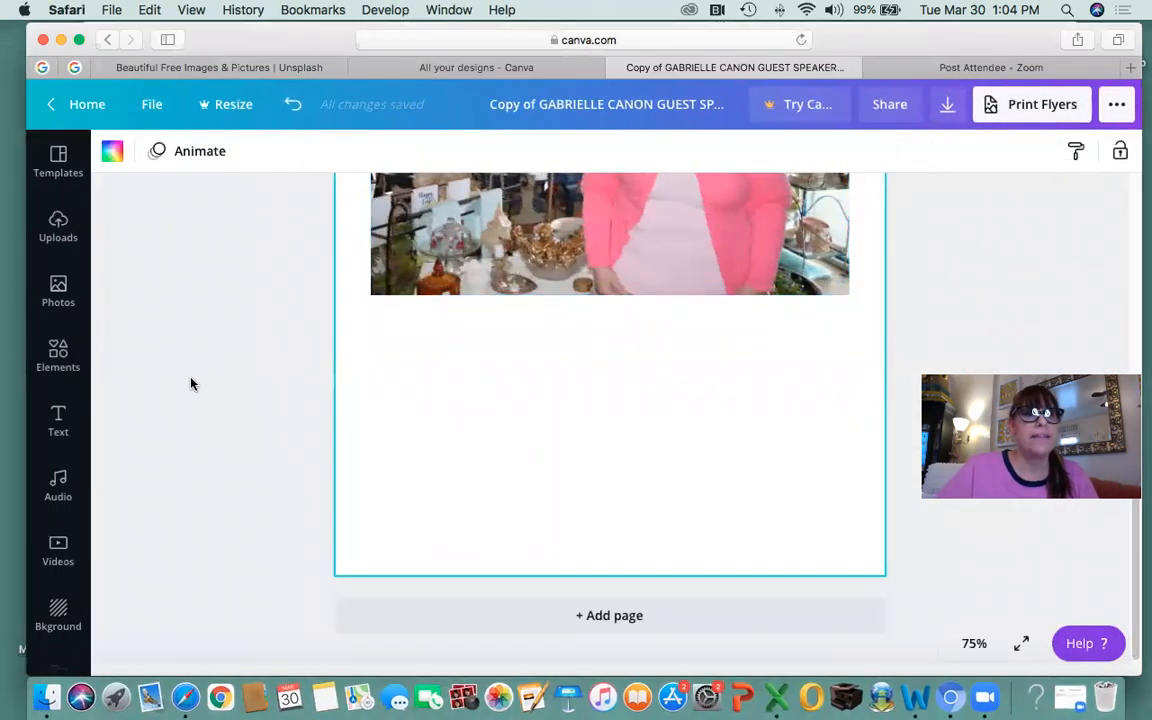
click(58, 420)
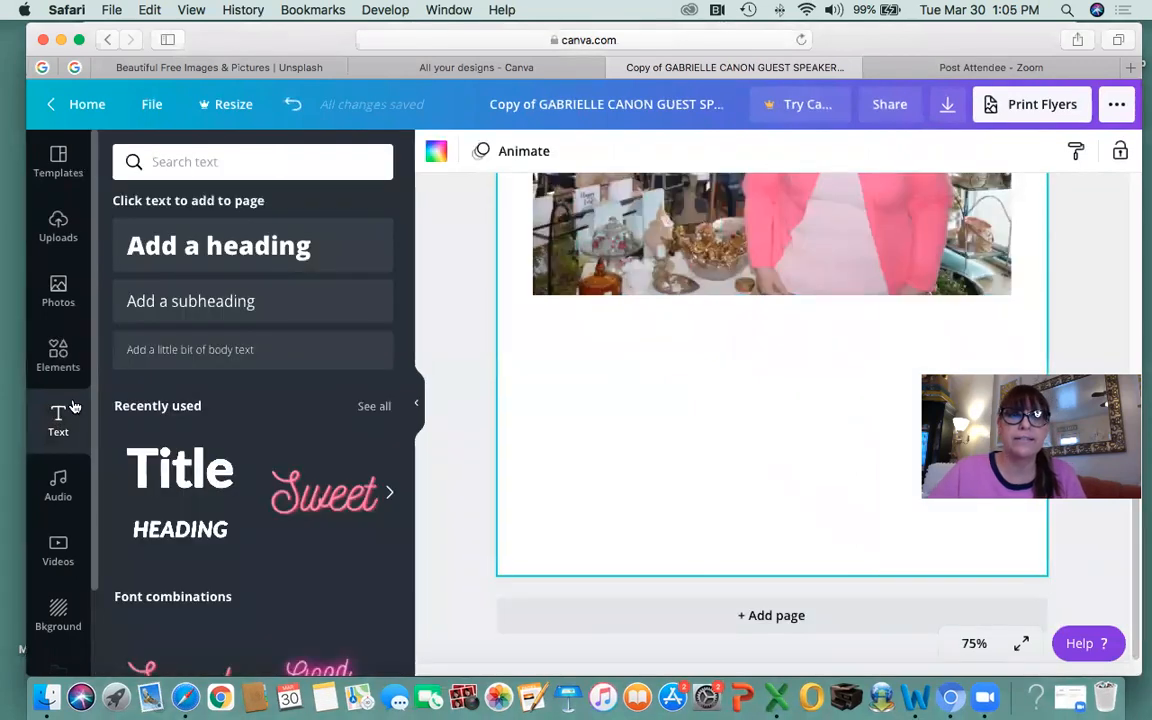
click(233, 352)
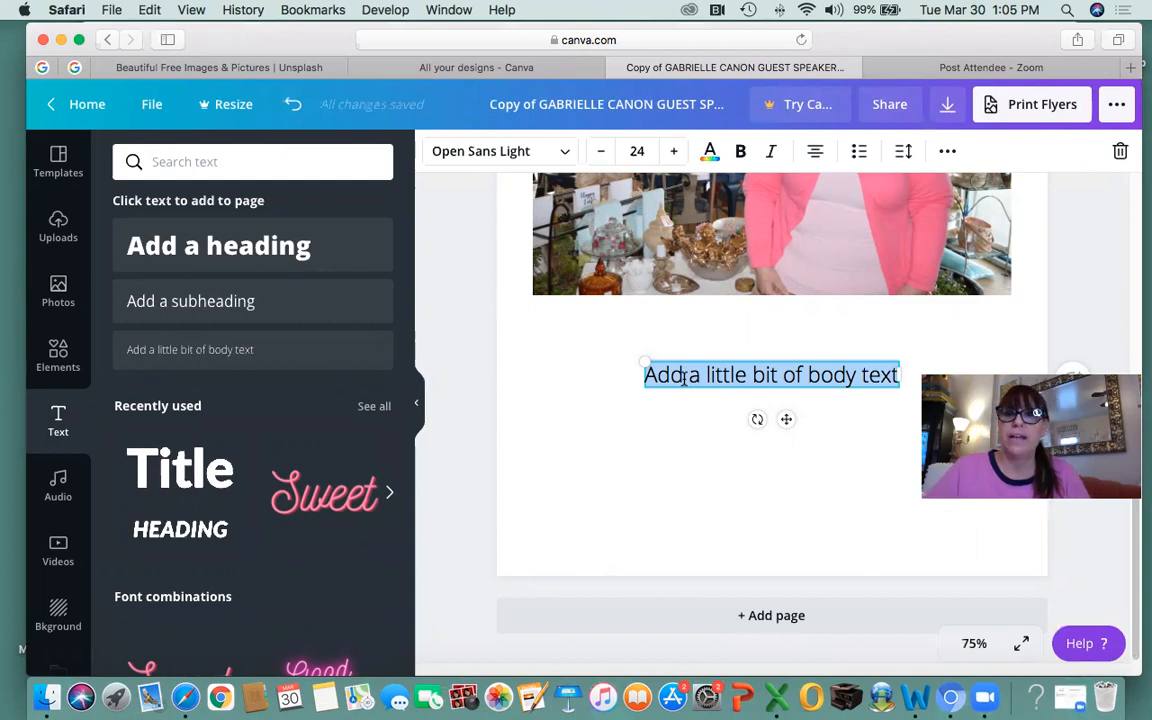
key(super+v)
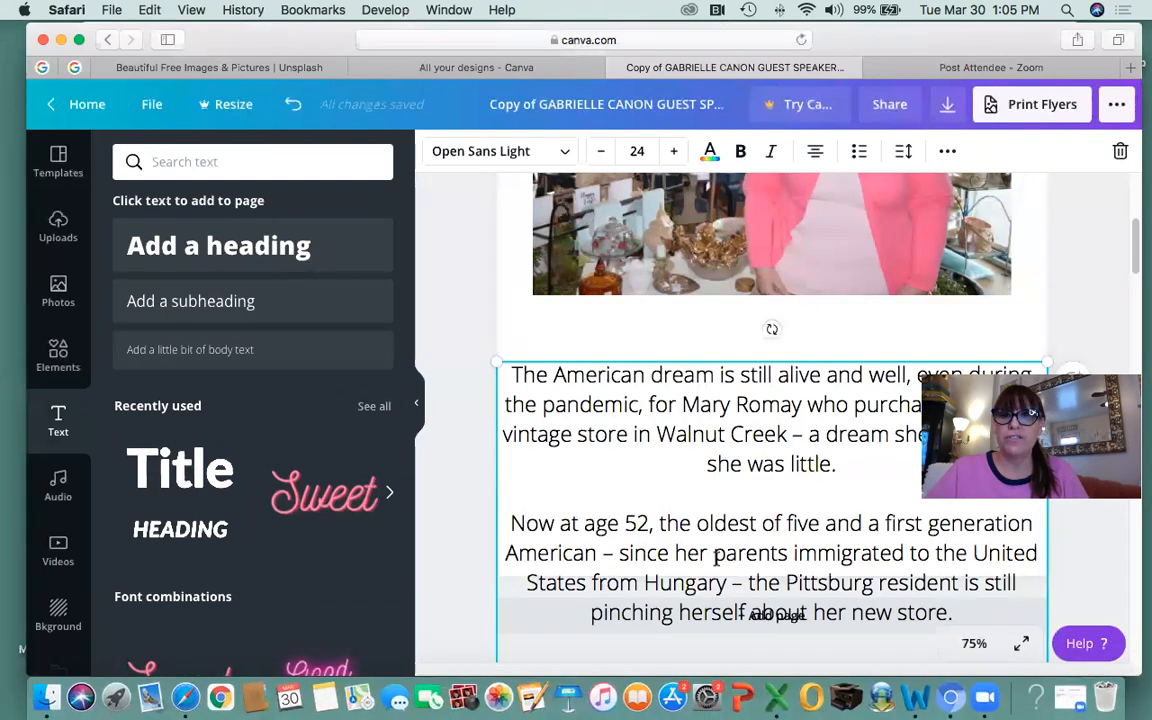
Select all the pasted article text and set its font size to 10.
click(414, 403)
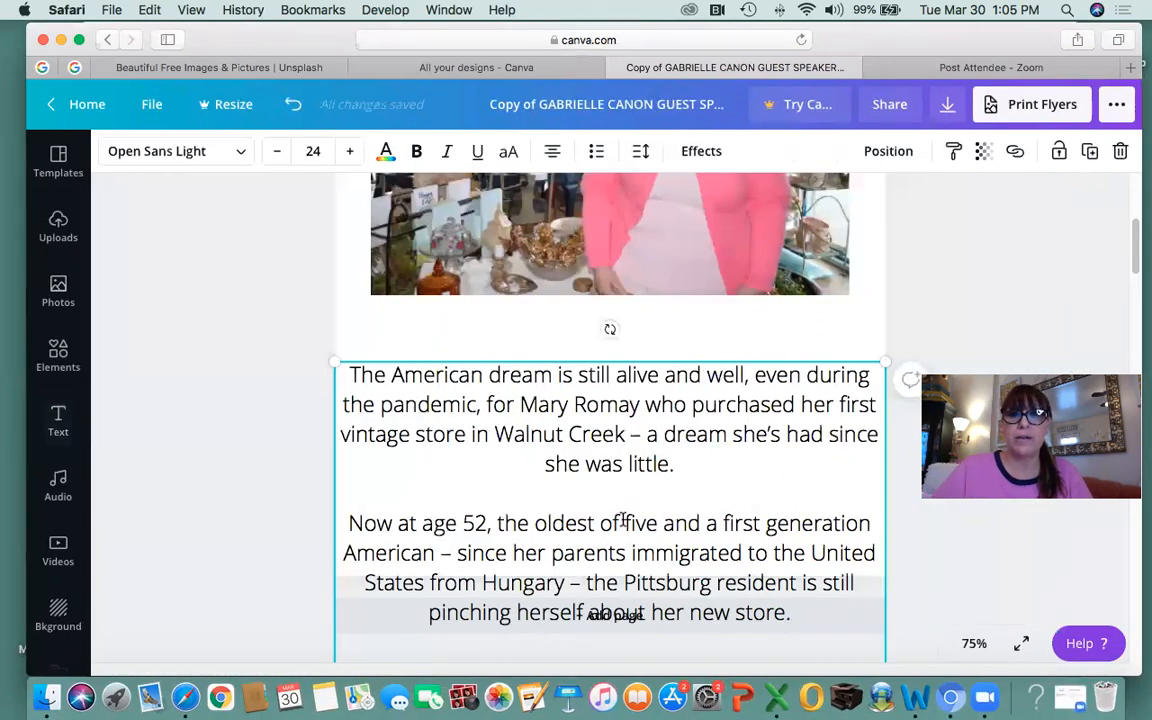
scroll(592, 485, up, 5)
scroll(592, 485, down, 10)
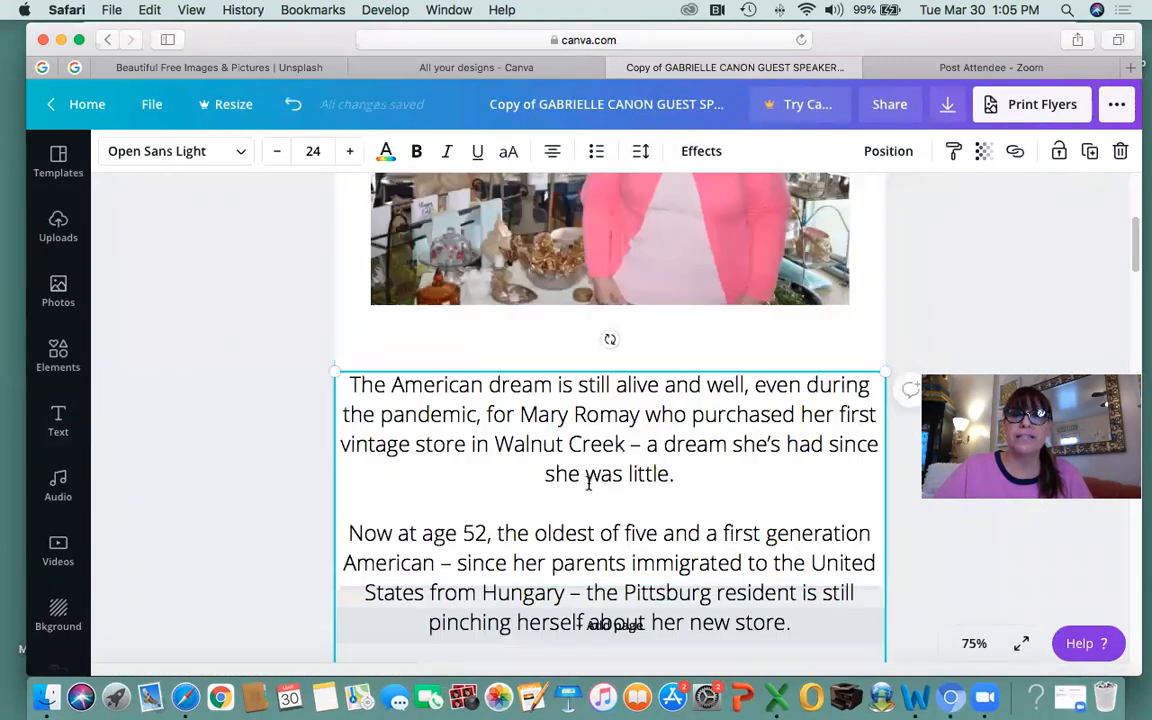
scroll(586, 495, up, 8)
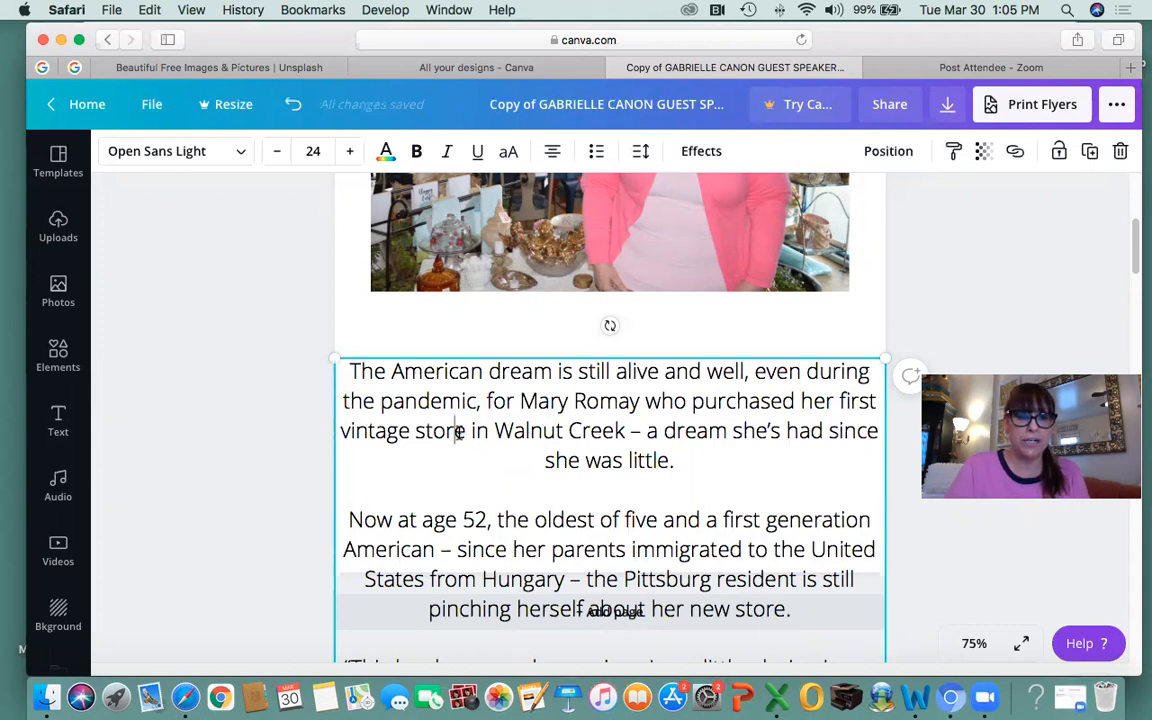
key(super+a)
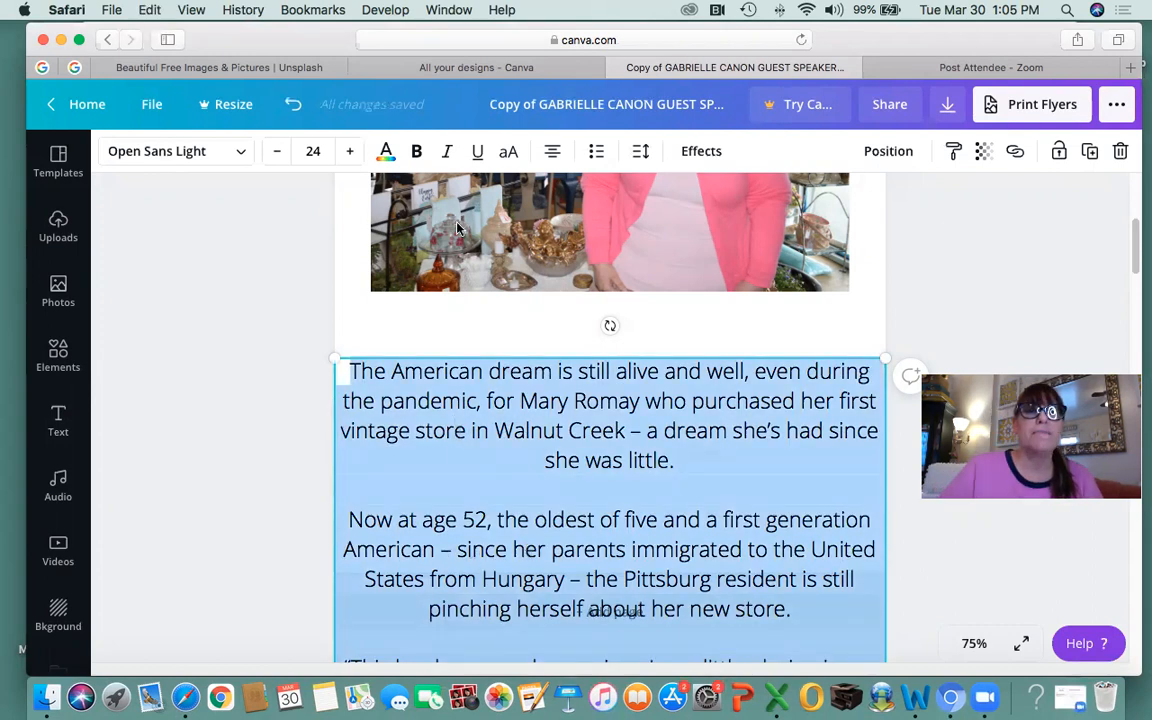
click(317, 154)
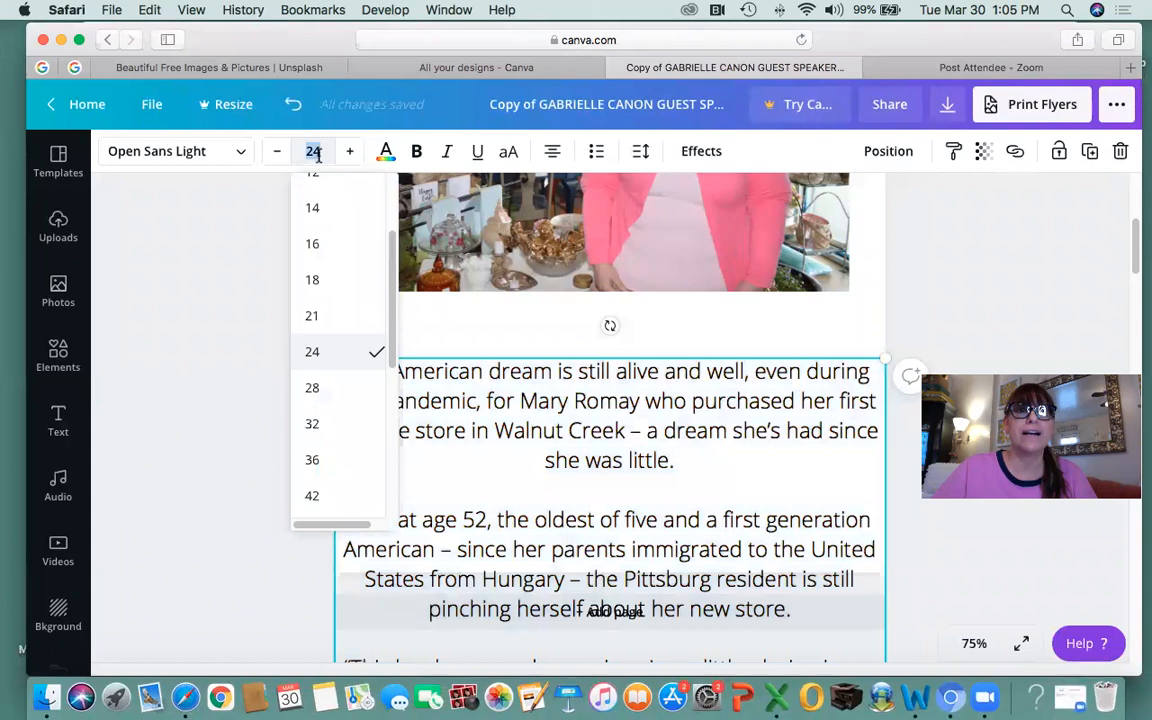
scroll(315, 228, up, 2)
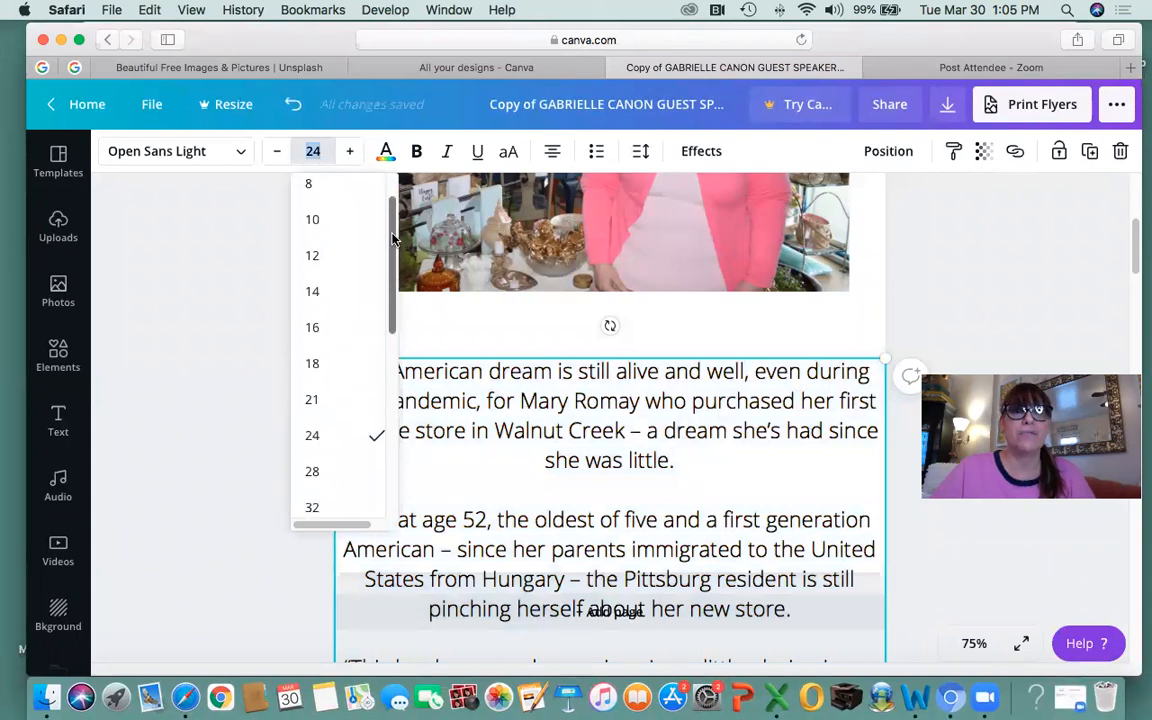
click(314, 228)
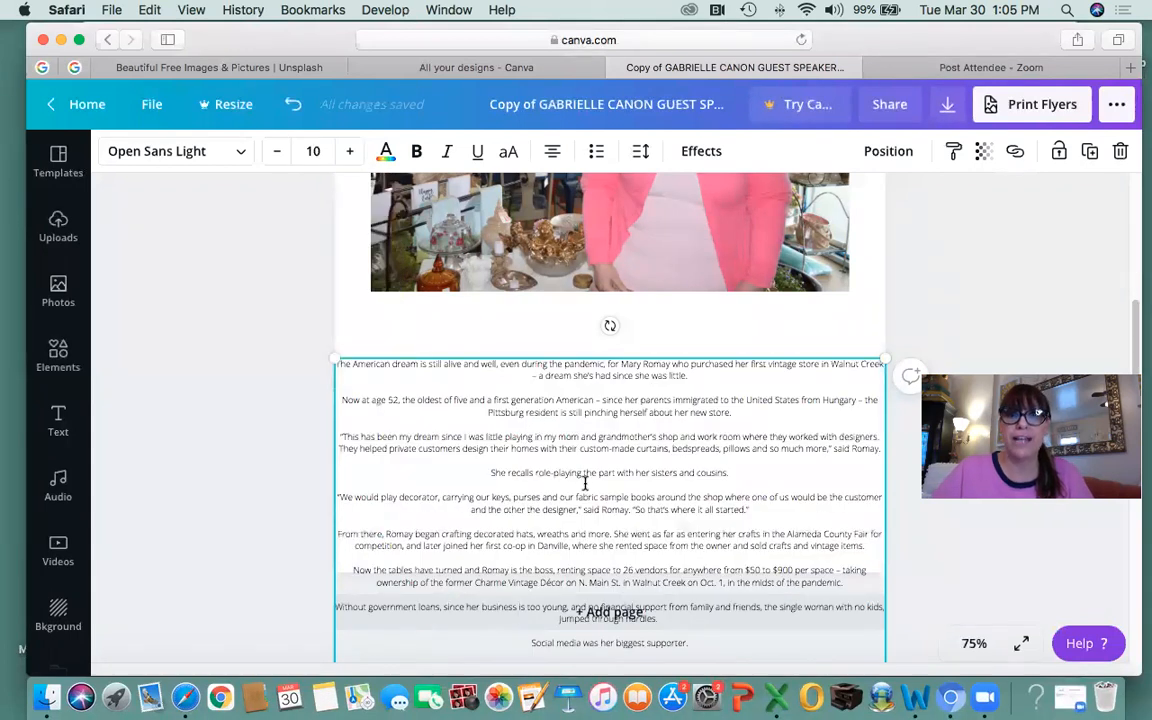
Change the whole article text's font to Times Neue Roman.
click(241, 153)
click(645, 437)
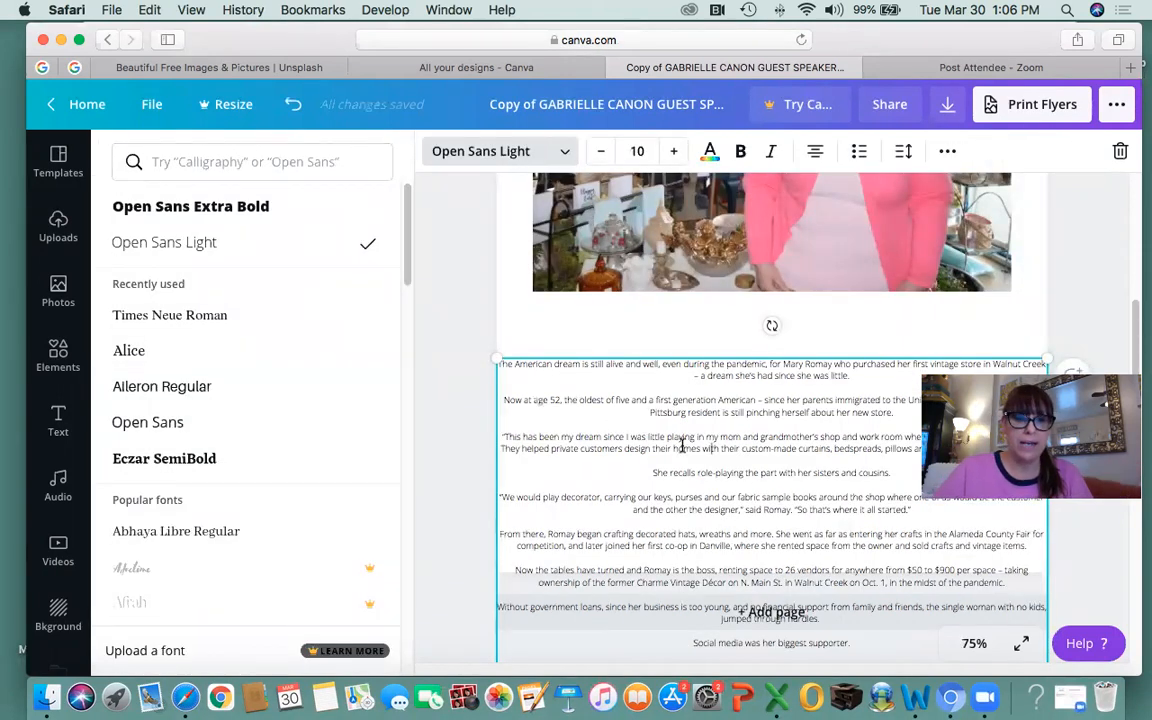
key(super+a)
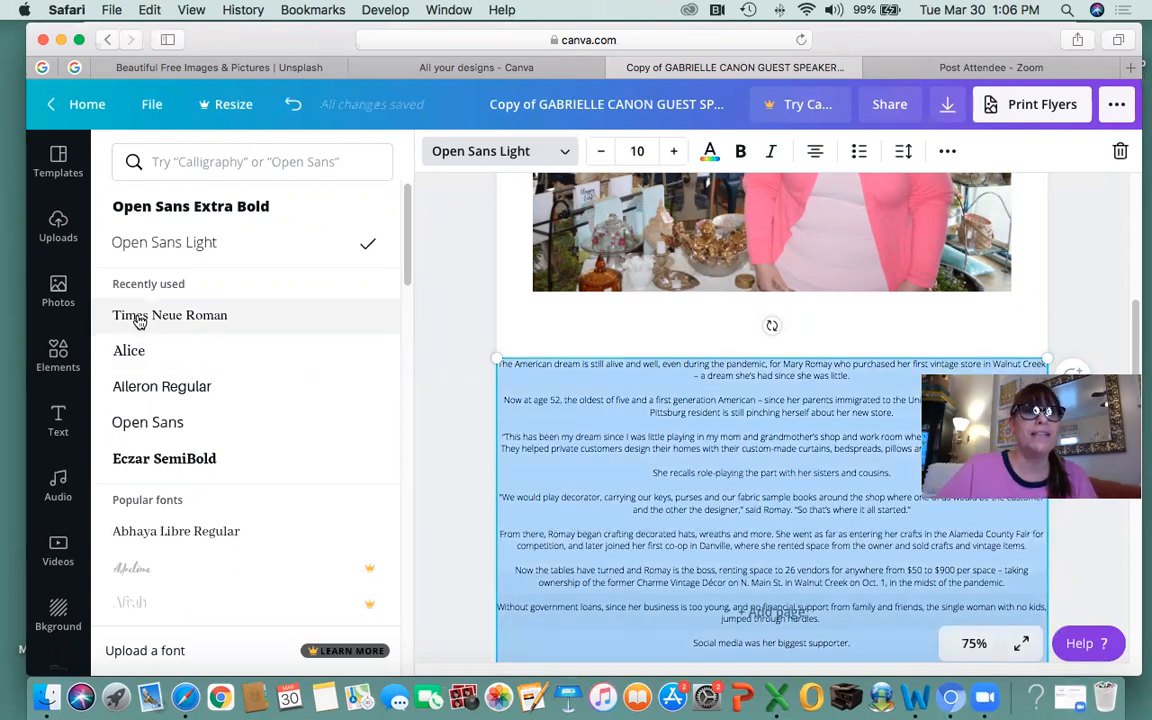
click(214, 318)
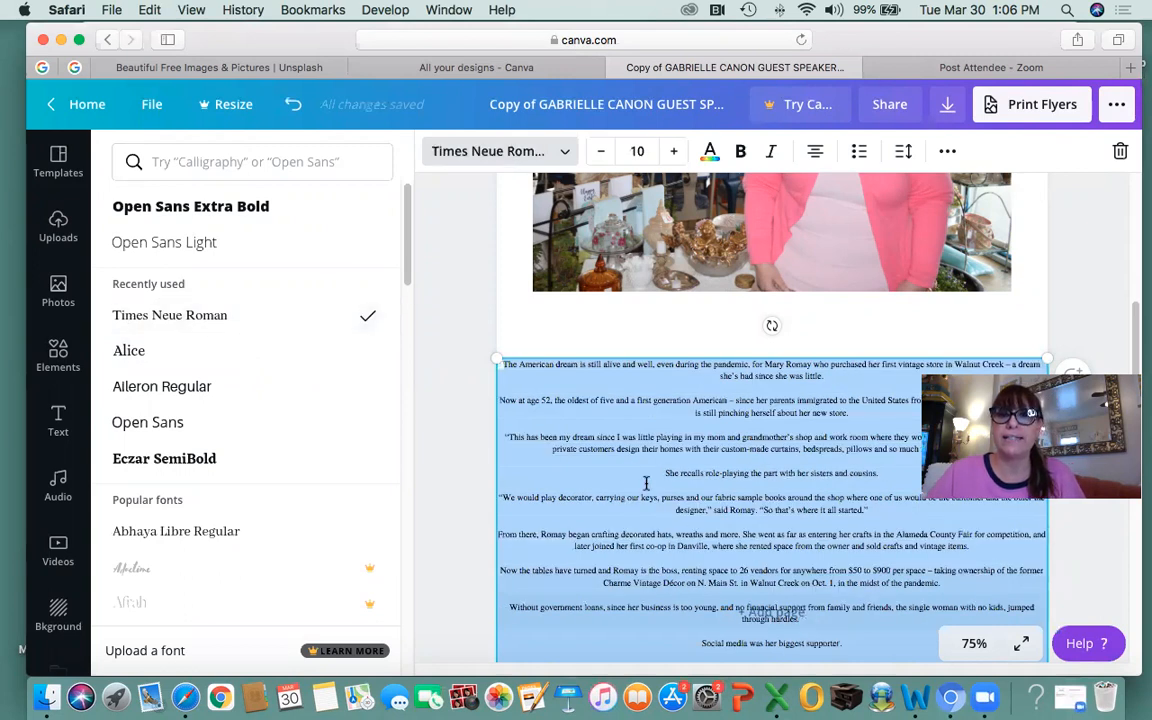
key(Escape)
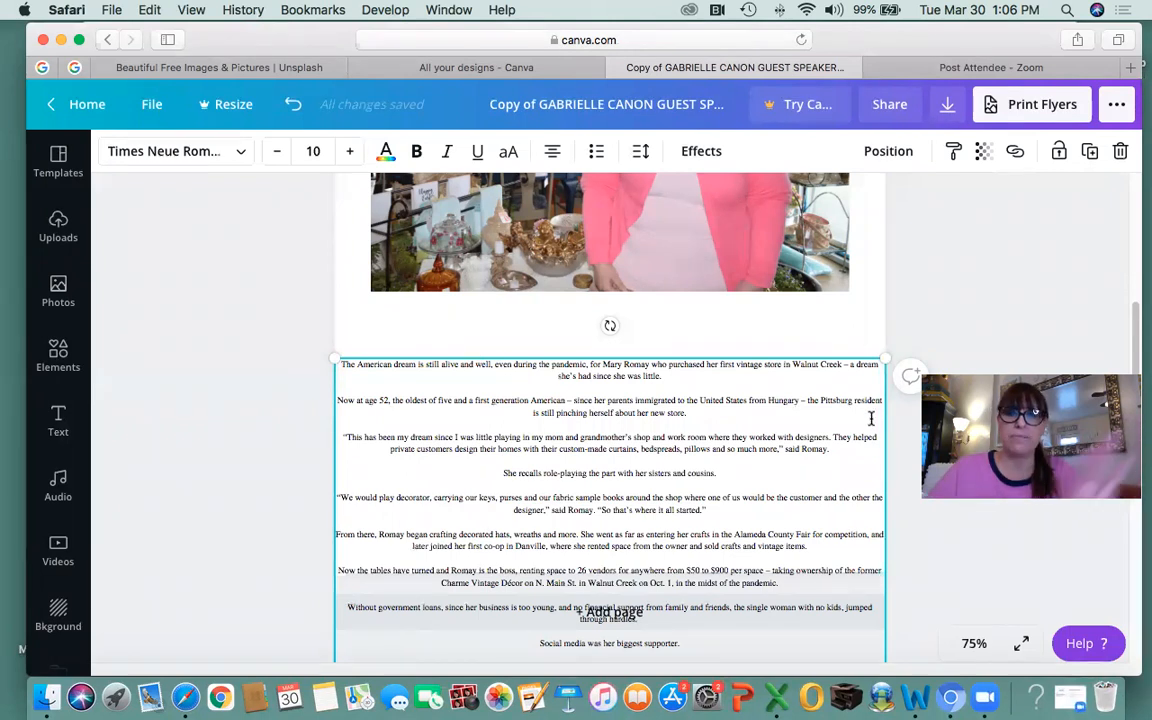
Select all of the article text again for further formatting.
scroll(611, 565, up, 5)
scroll(611, 565, down, 5)
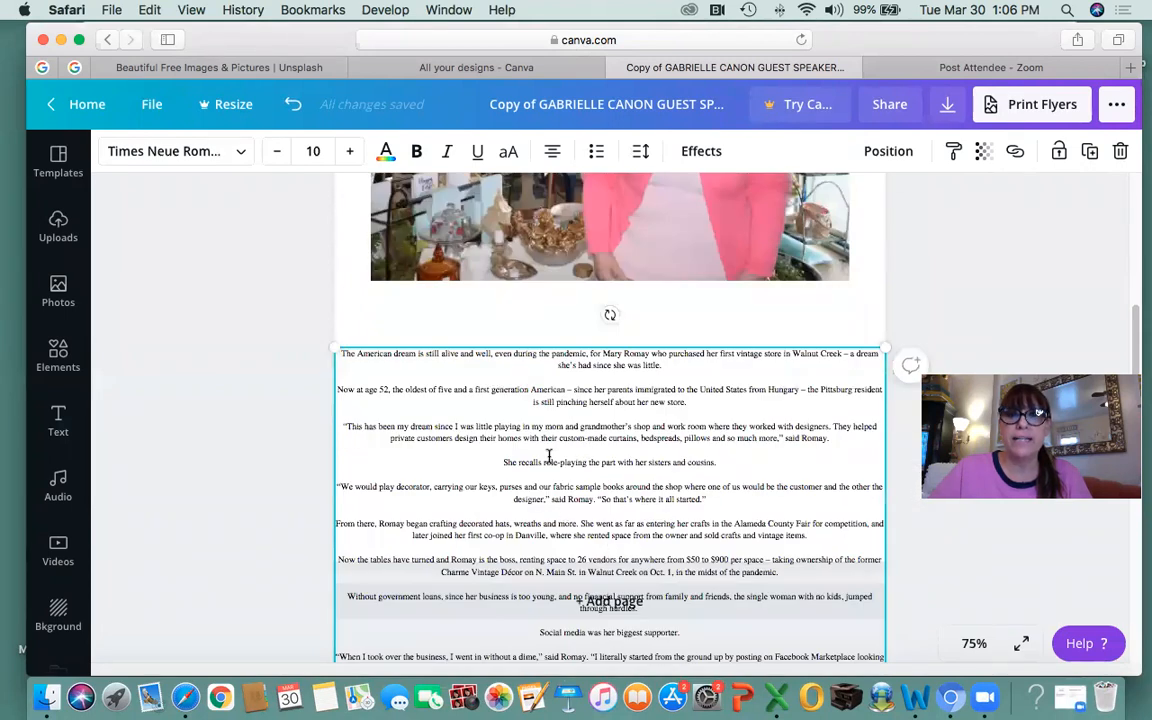
drag(533, 427, 805, 440)
click(688, 462)
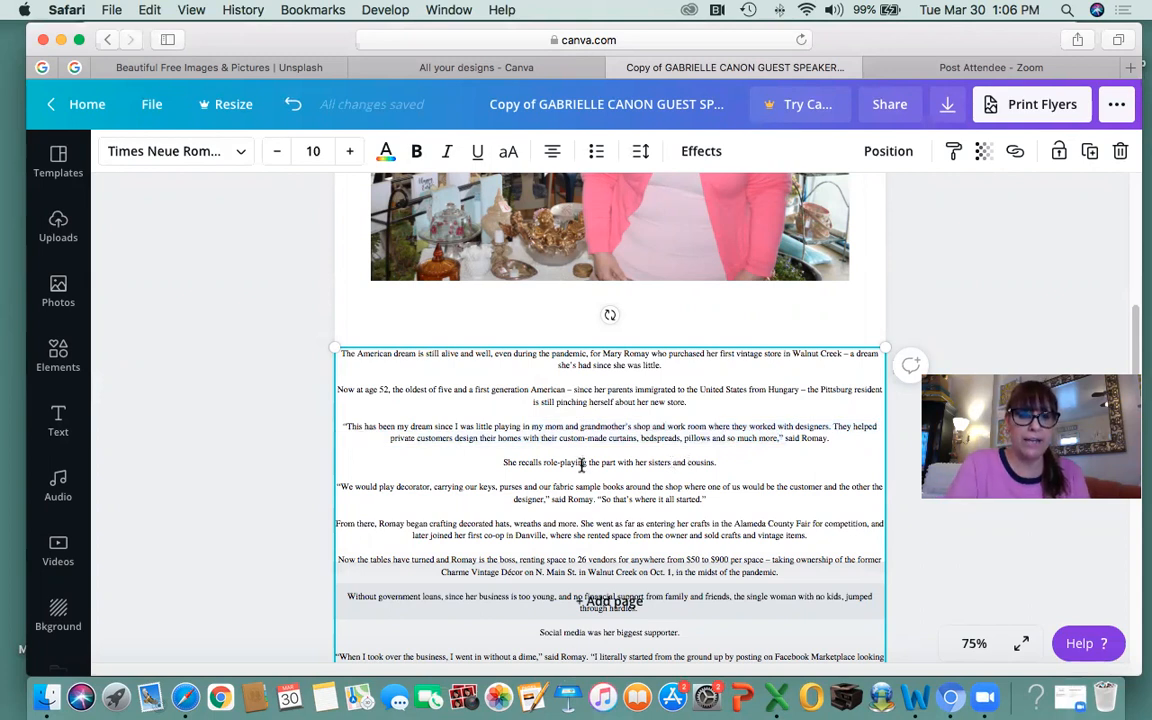
key(super+a)
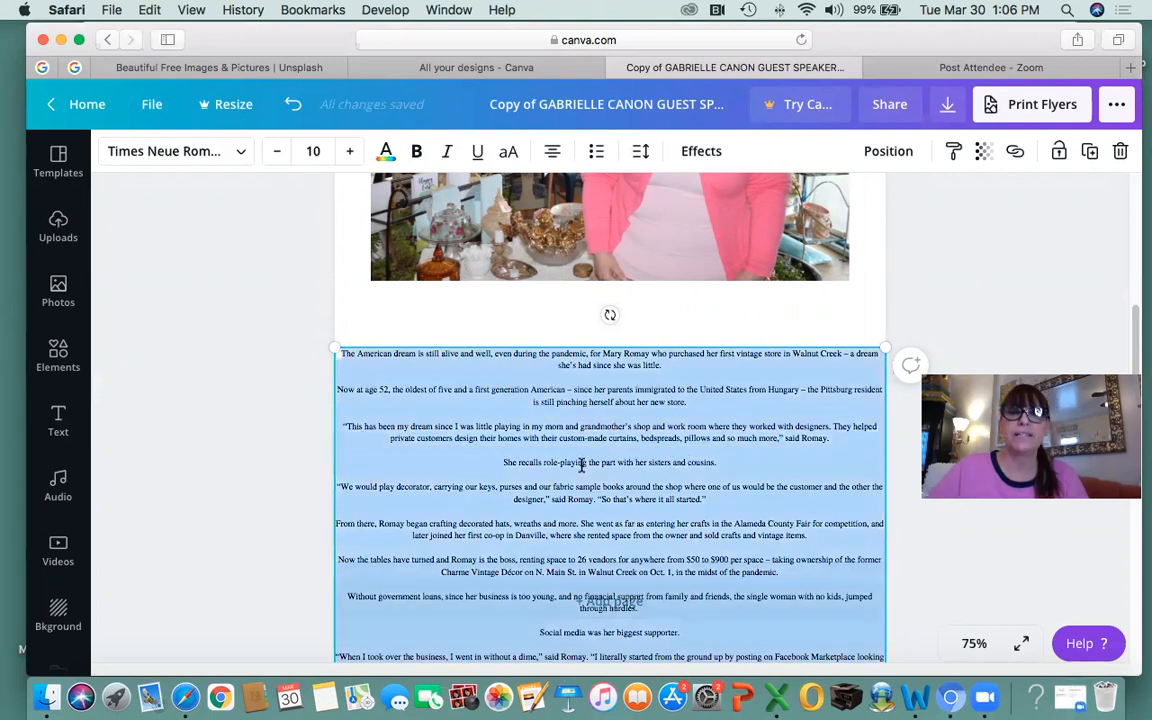
Left-align the article text and set its line height to 1.
click(553, 155)
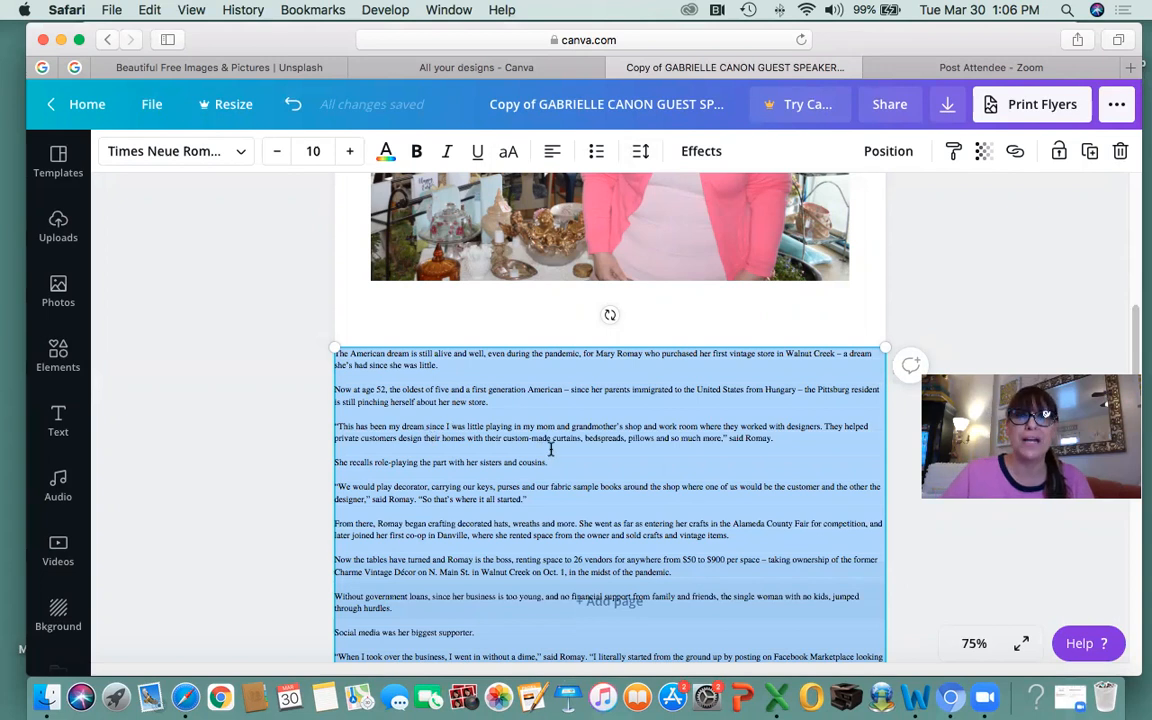
click(639, 151)
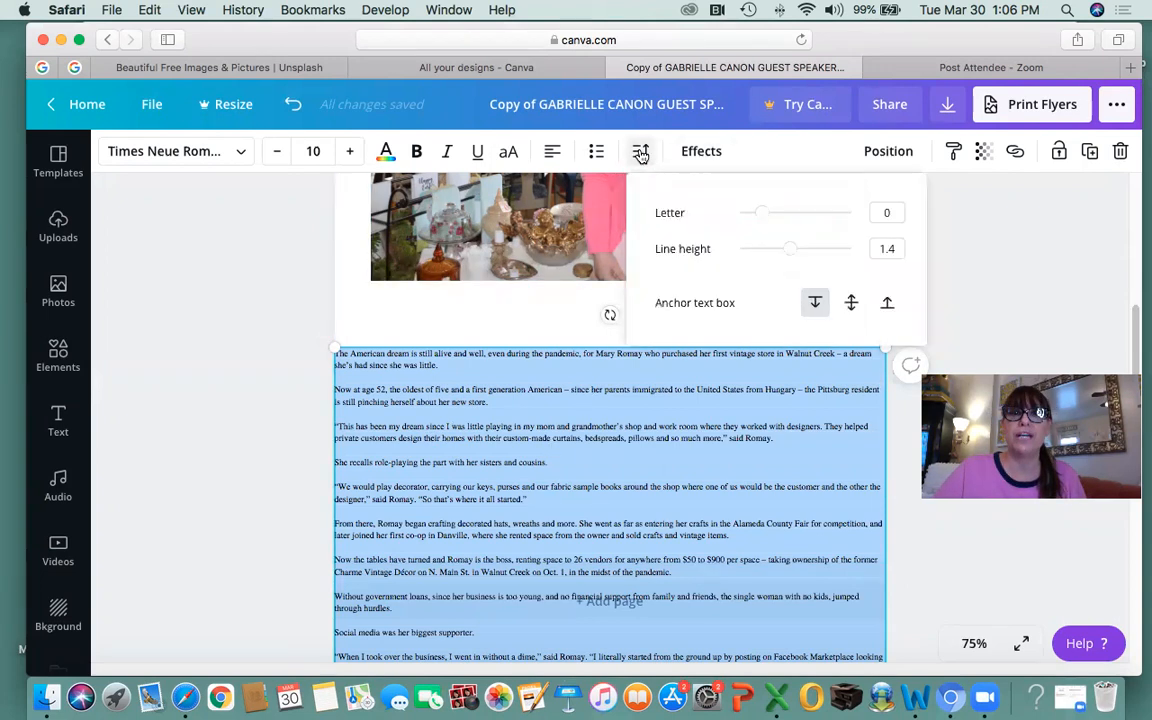
click(891, 249)
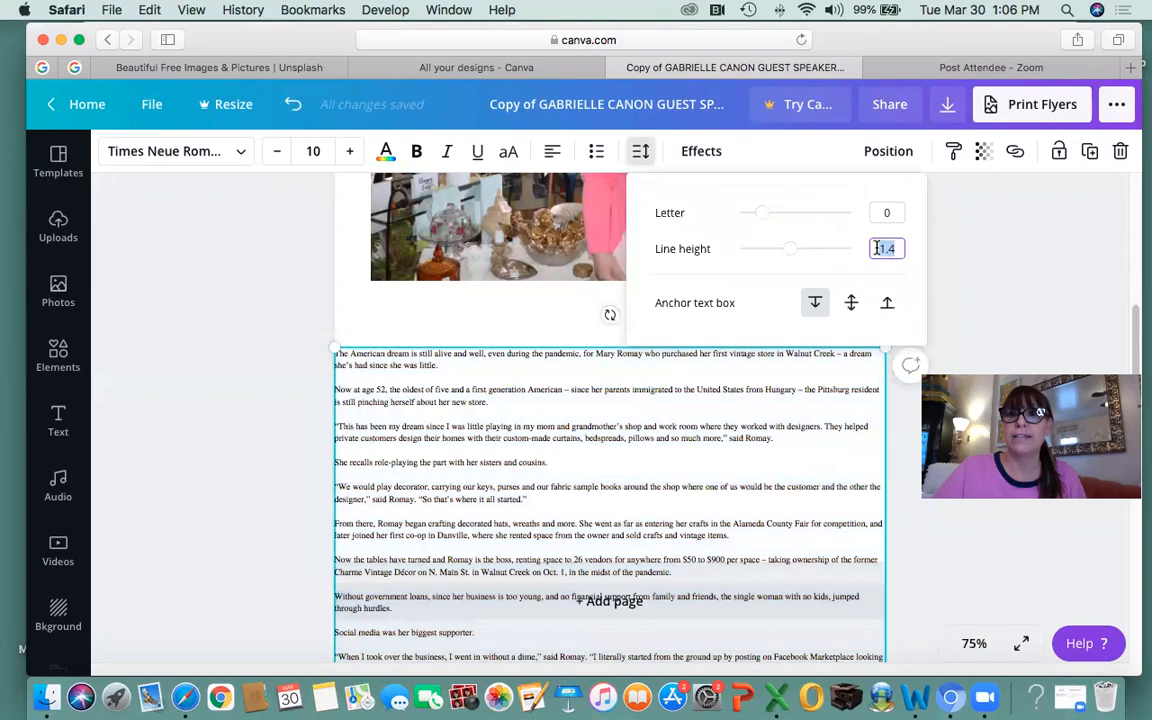
text(1)
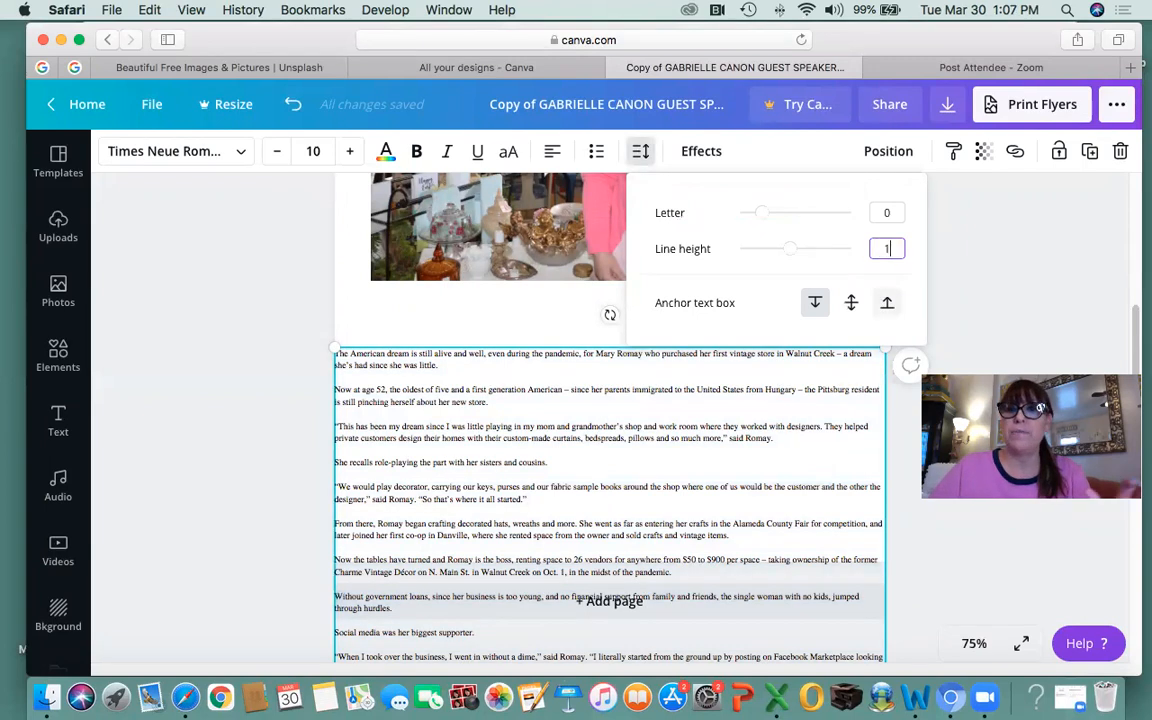
key(Return)
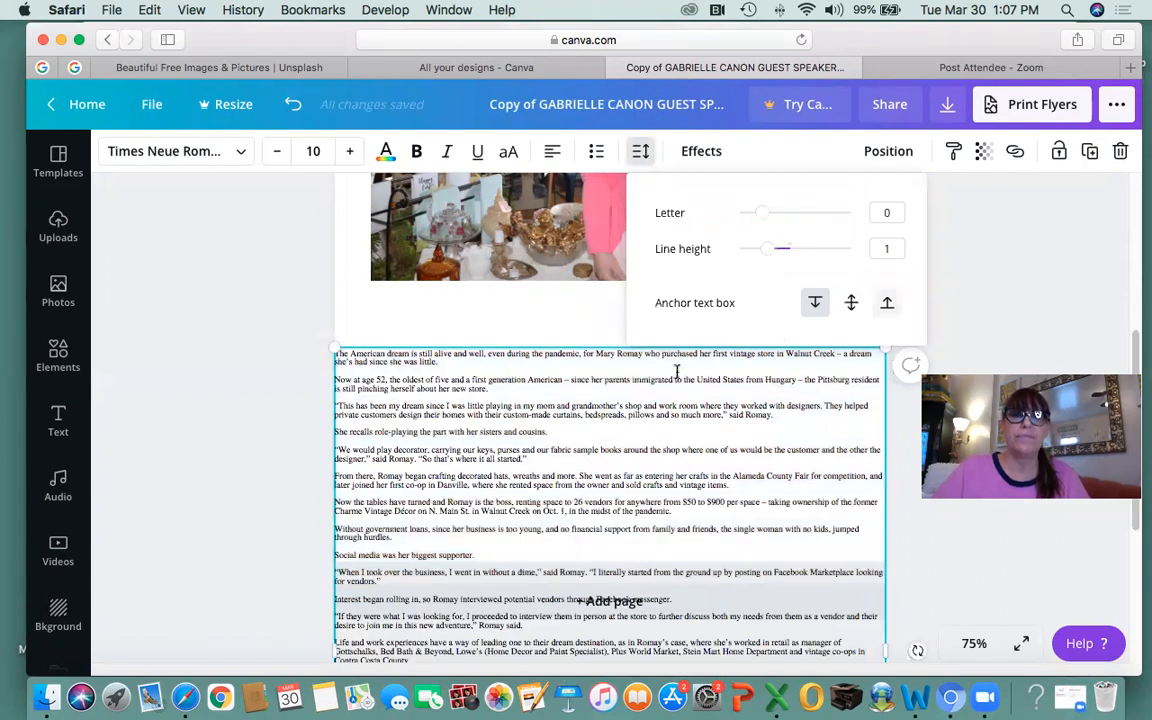
scroll(467, 490, down, 3)
scroll(464, 490, up, 4)
scroll(470, 520, up, 1)
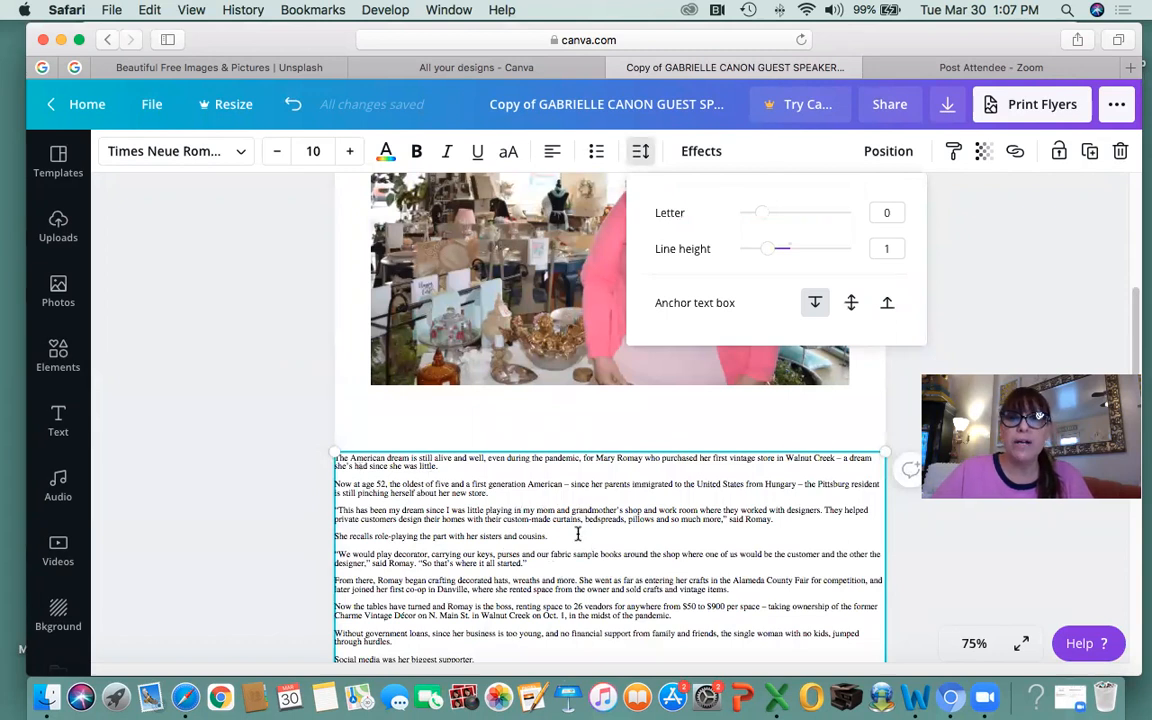
click(581, 423)
Narrow the article box to a column about 3.7 wide, aligned under the photo's left edge.
scroll(574, 290, up, 5)
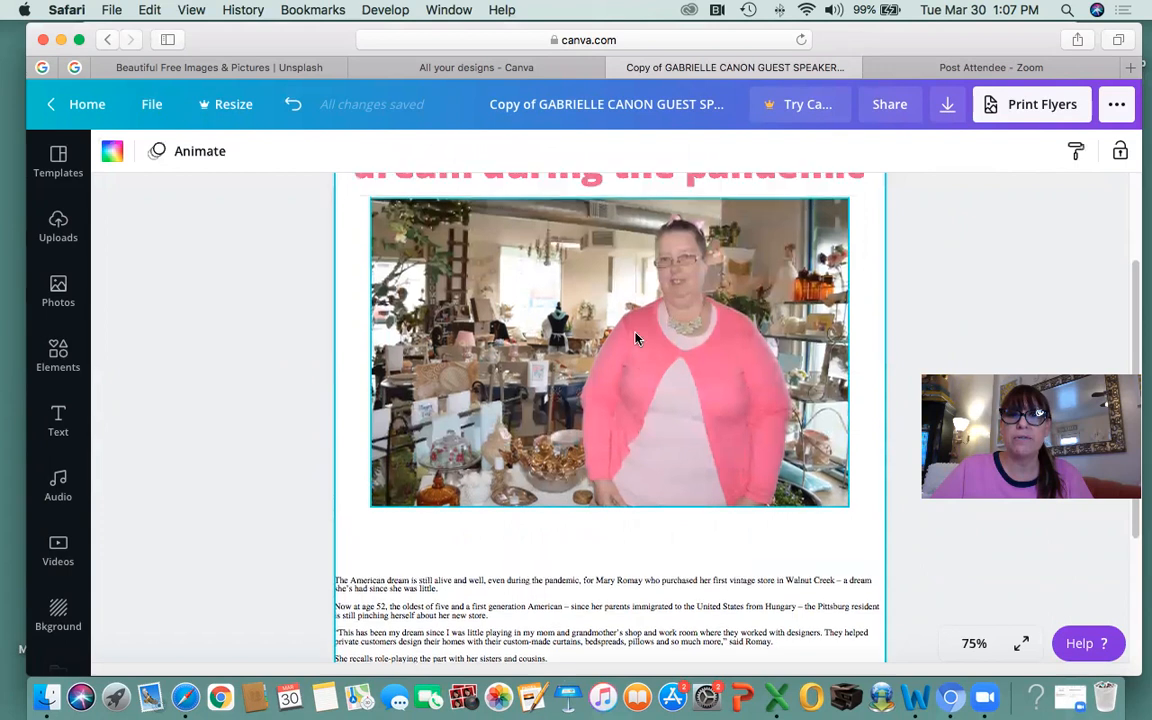
scroll(612, 480, down, 5)
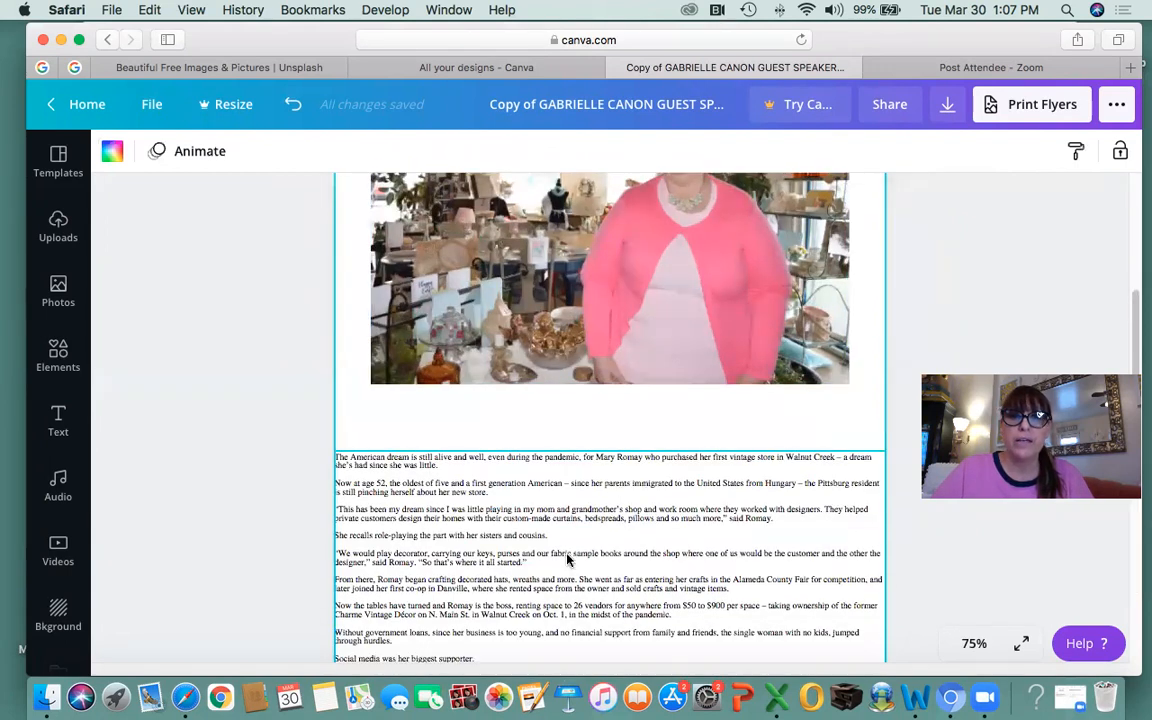
click(768, 575)
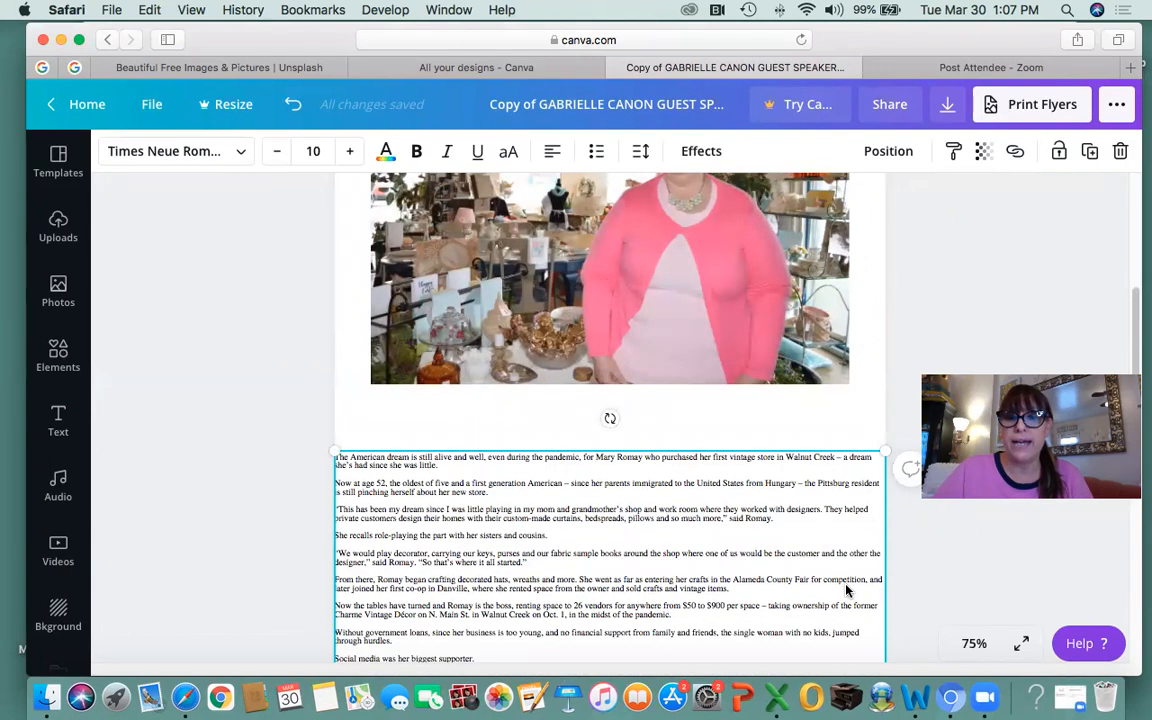
scroll(896, 583, down, 3)
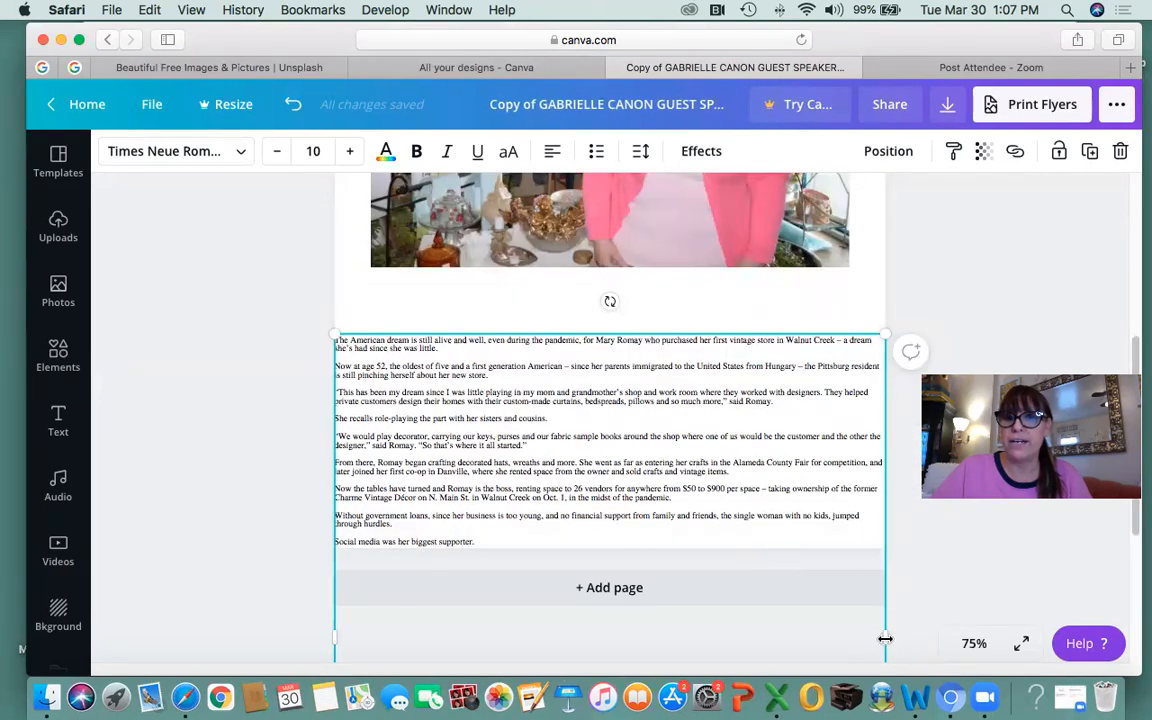
drag(885, 638, 565, 587)
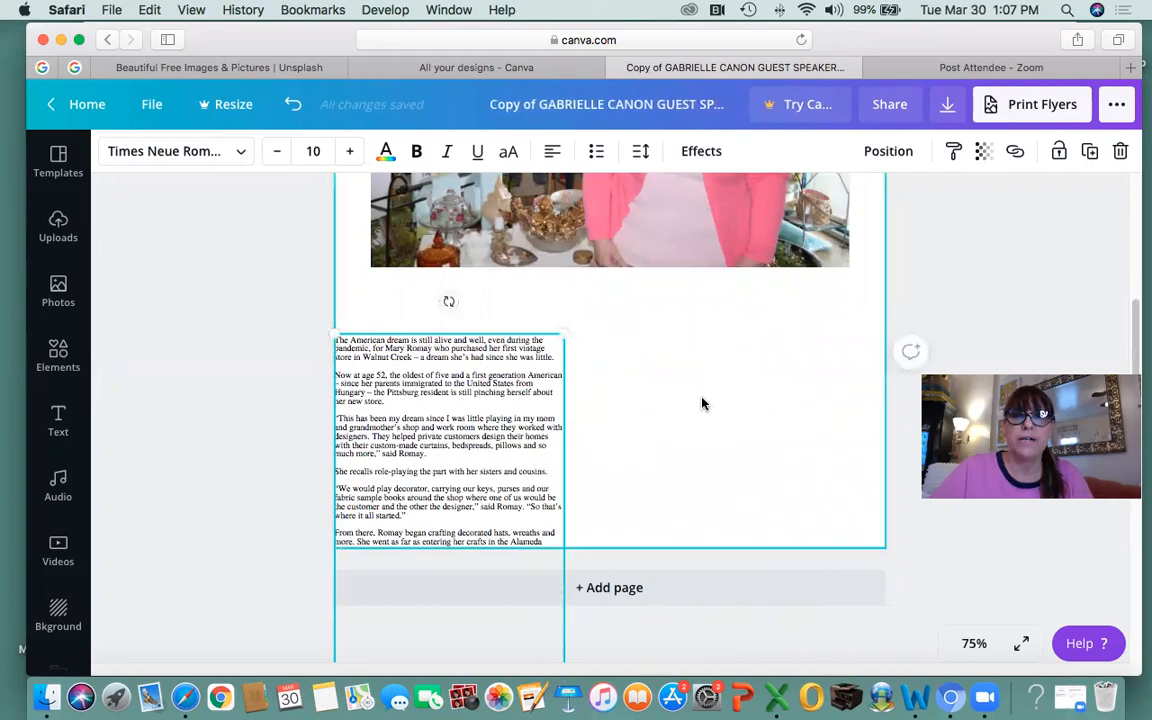
drag(449, 403, 485, 351)
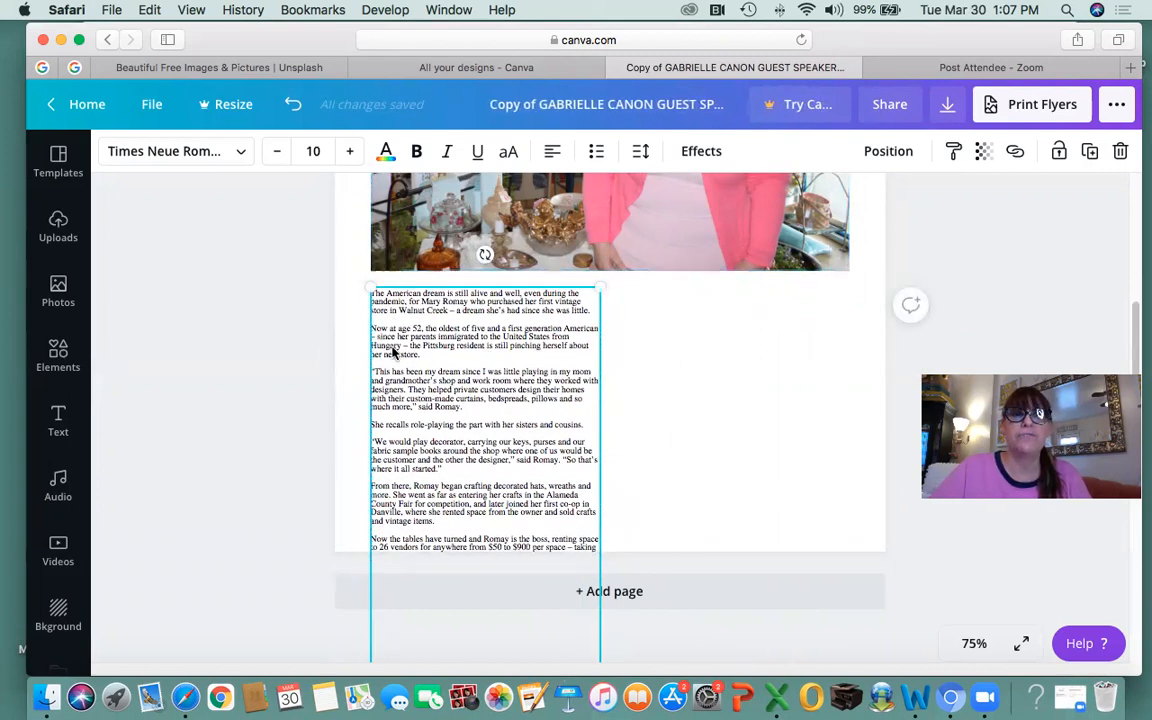
drag(393, 353, 423, 385)
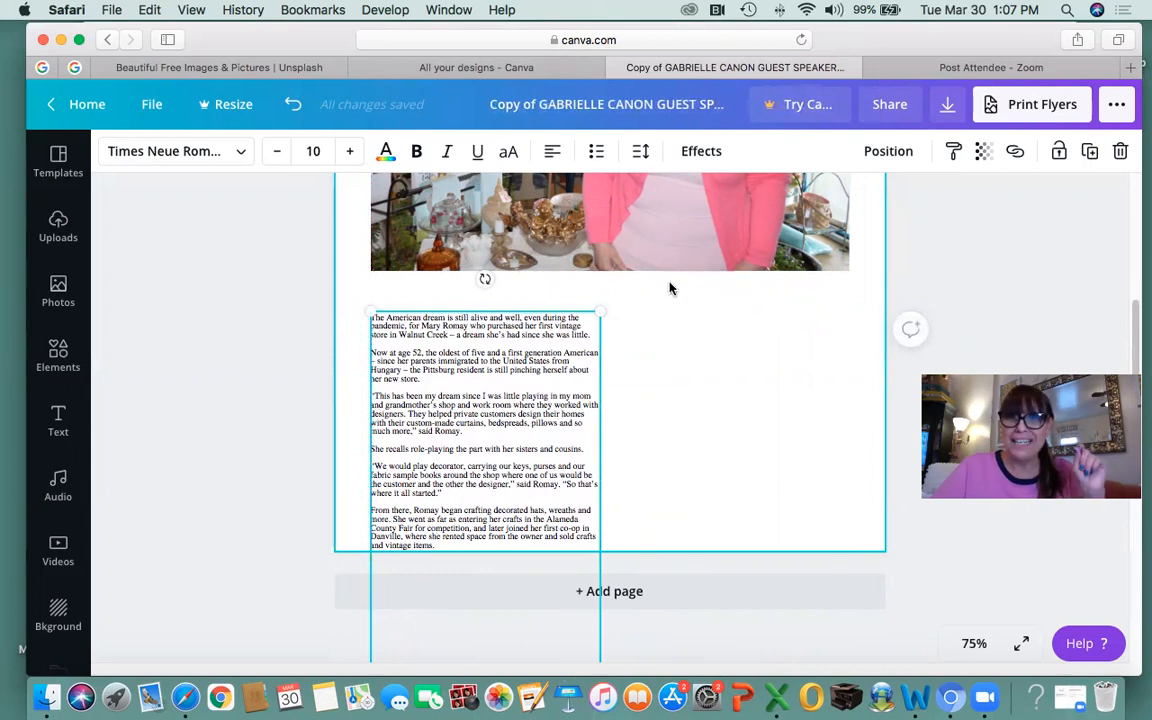
scroll(676, 285, up, 3)
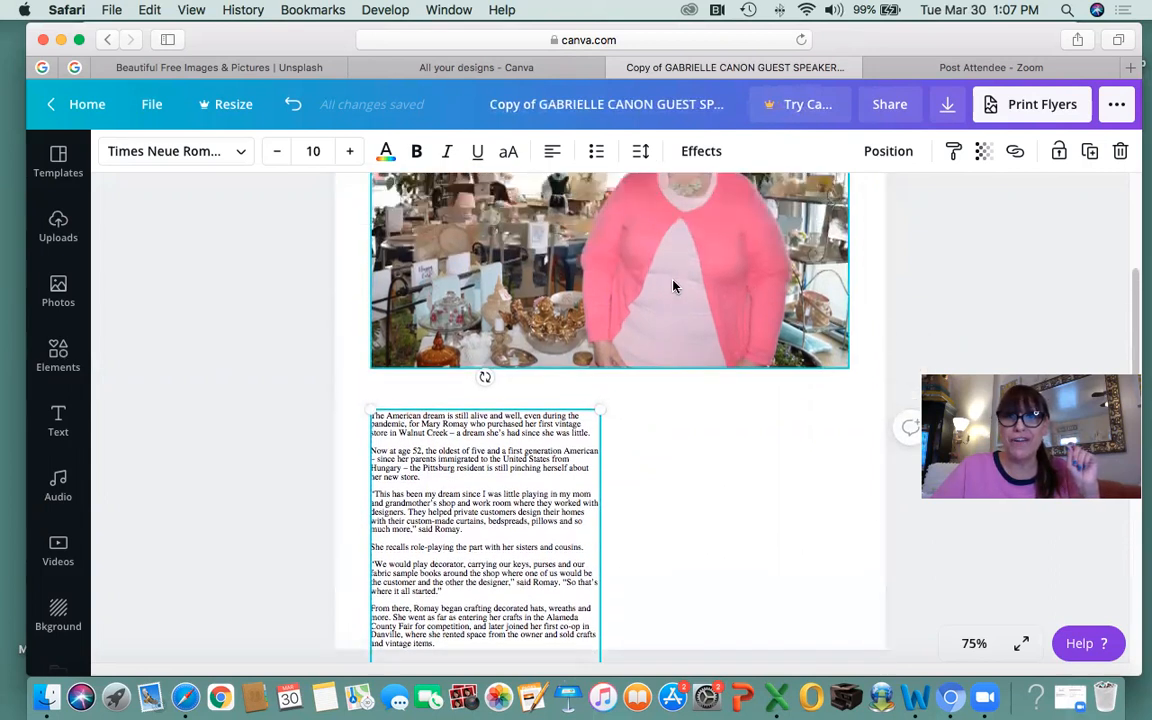
scroll(673, 287, up, 2)
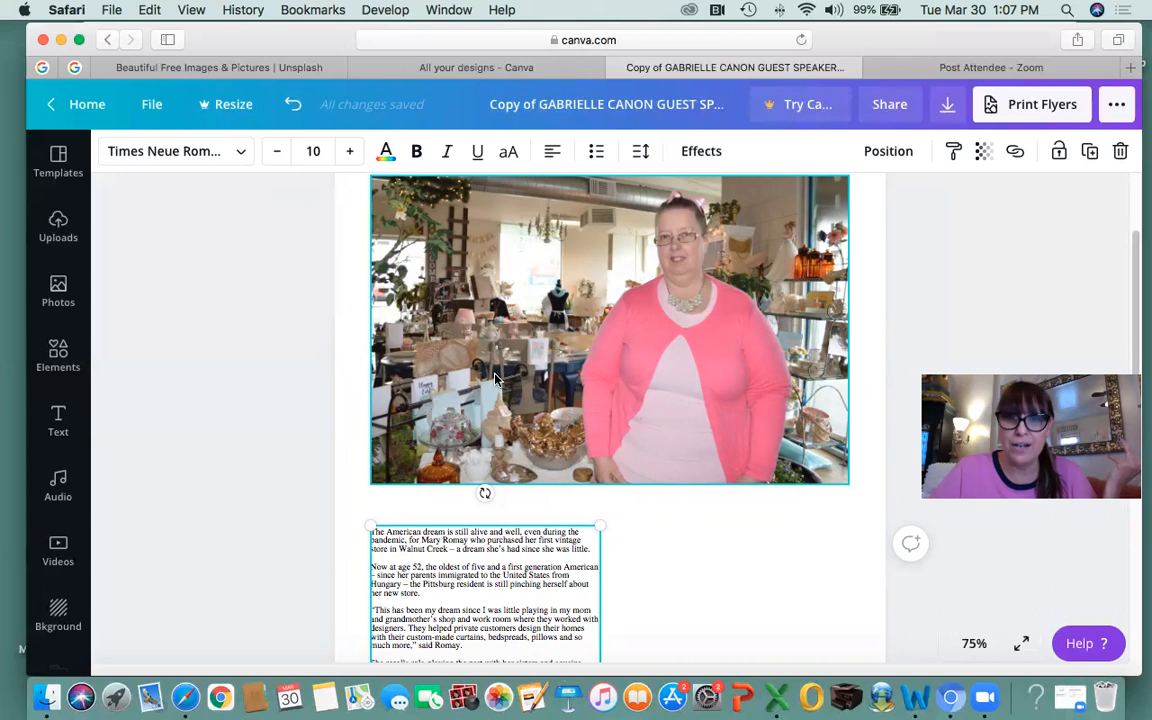
scroll(507, 371, up, 3)
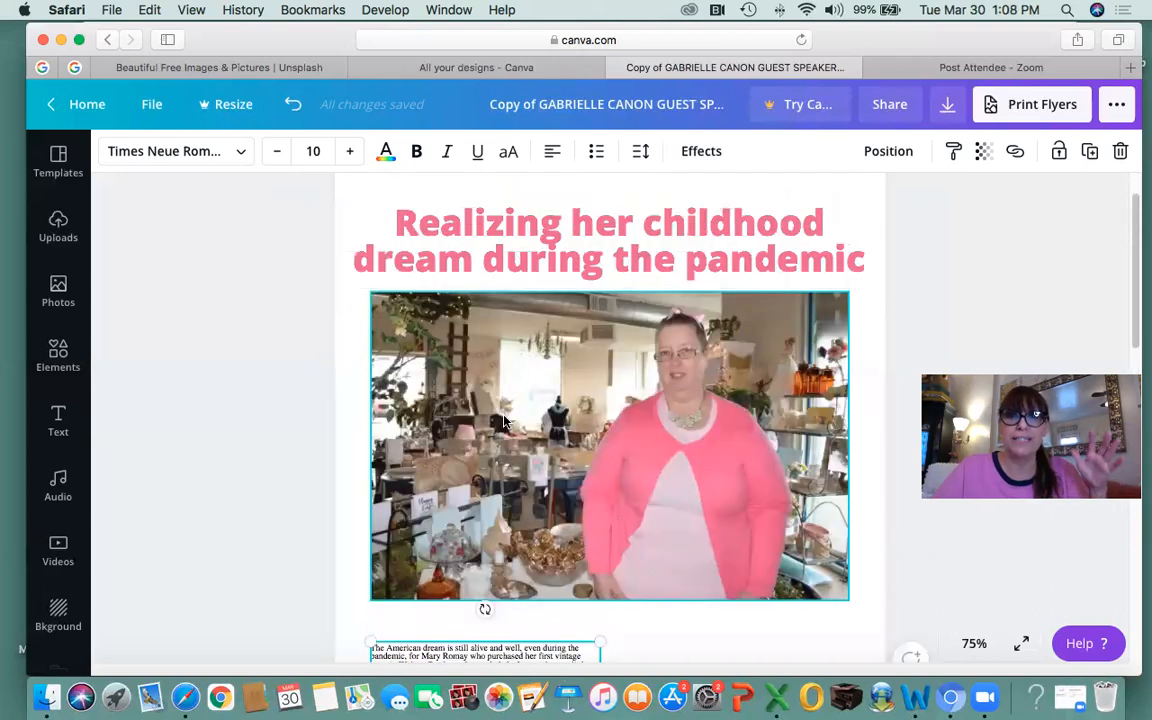
scroll(503, 421, down, 10)
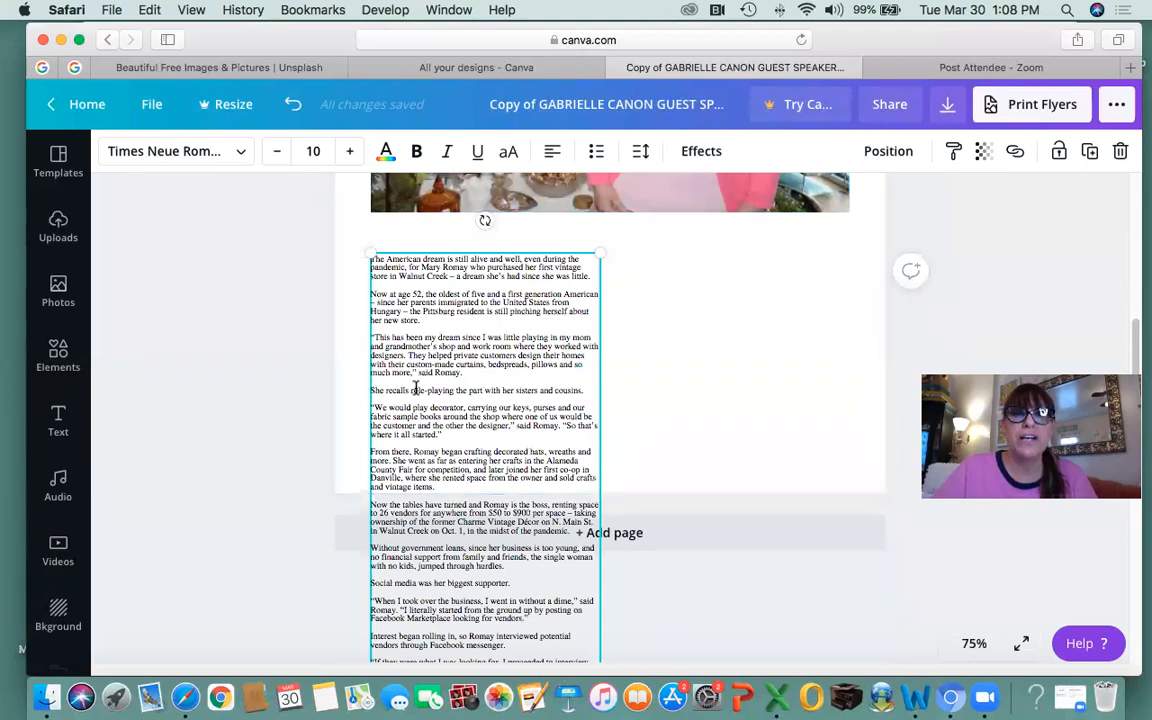
scroll(505, 410, down, 15)
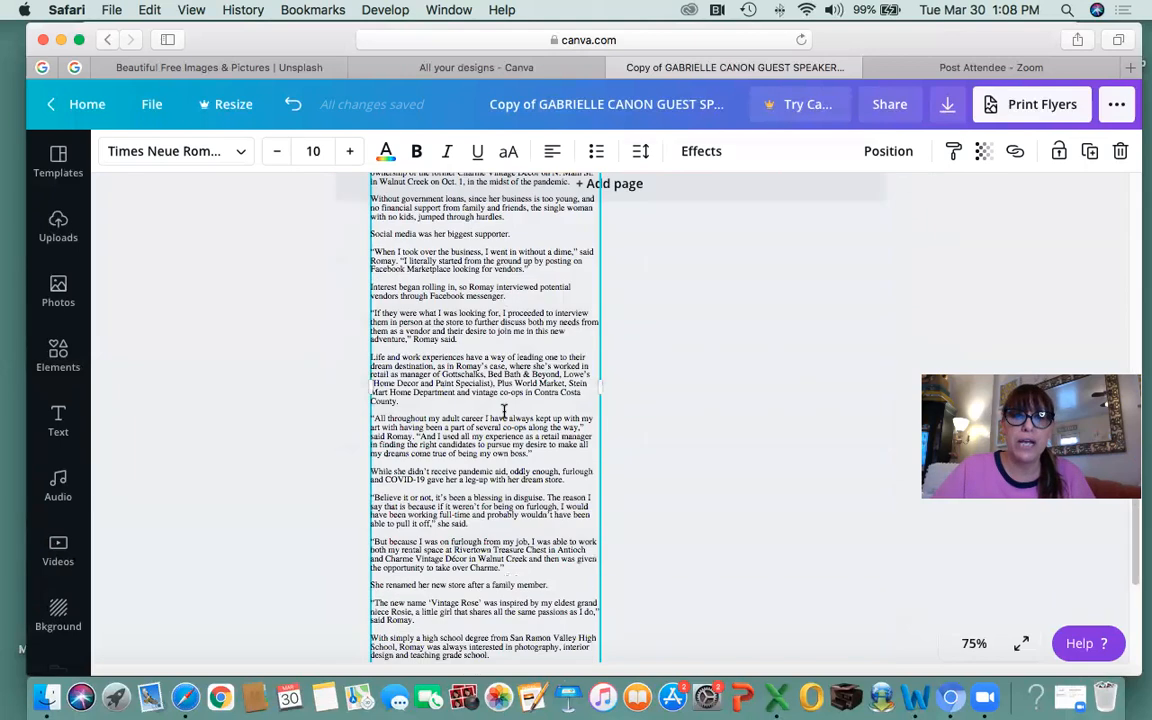
scroll(503, 410, up, 15)
scroll(480, 590, down, 6)
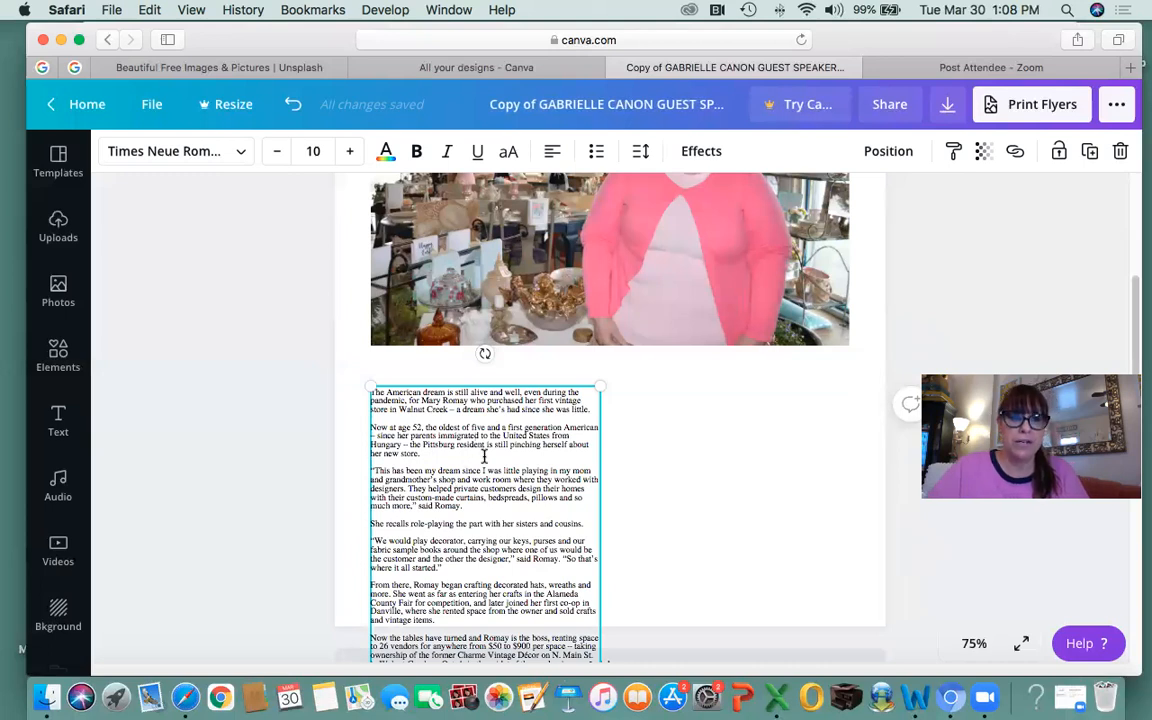
Duplicate the article column and place the copy to the right of the original.
click(722, 481)
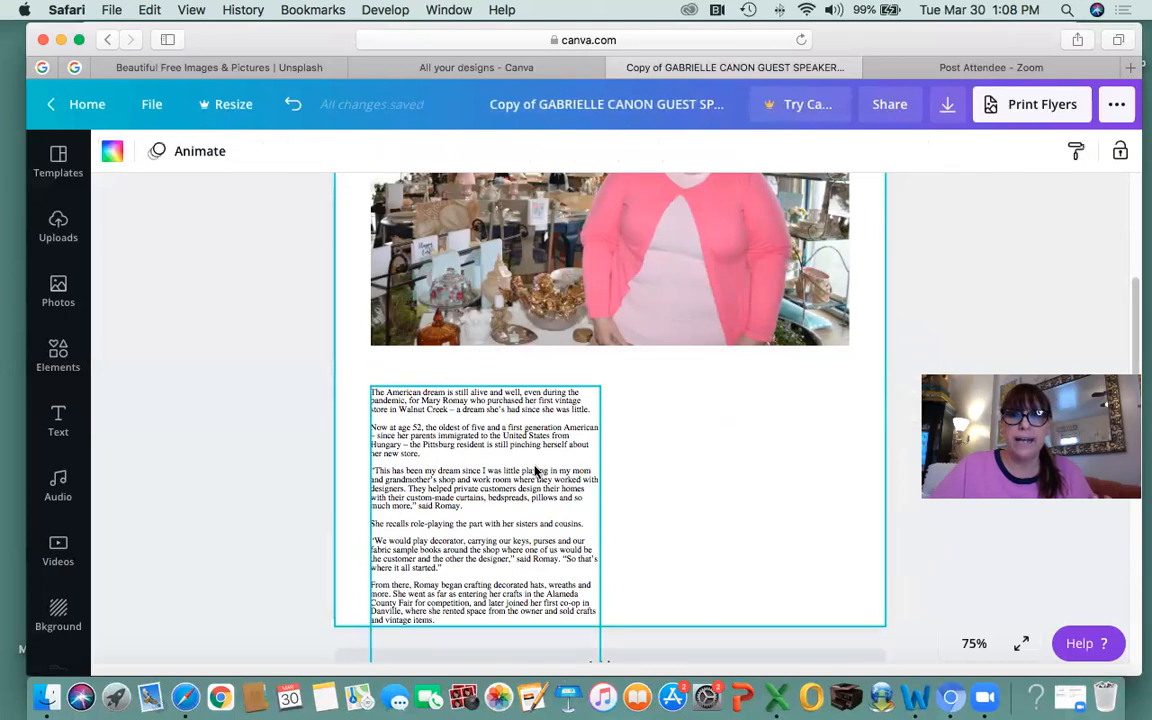
click(535, 471)
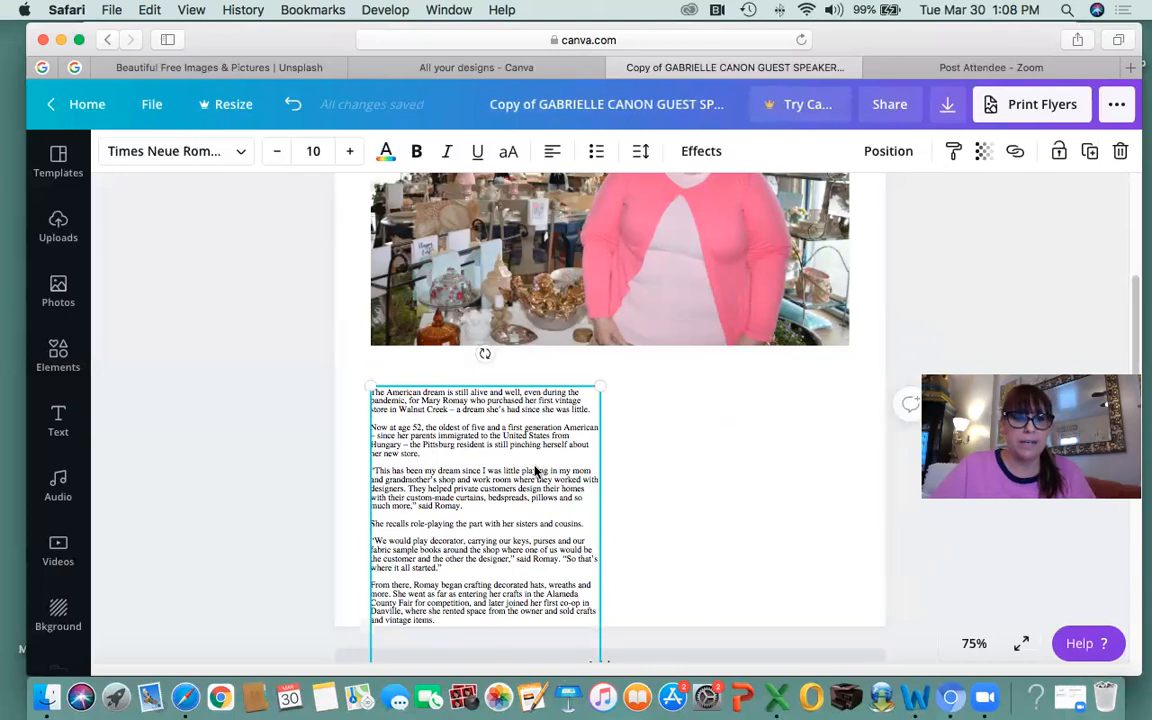
click(727, 450)
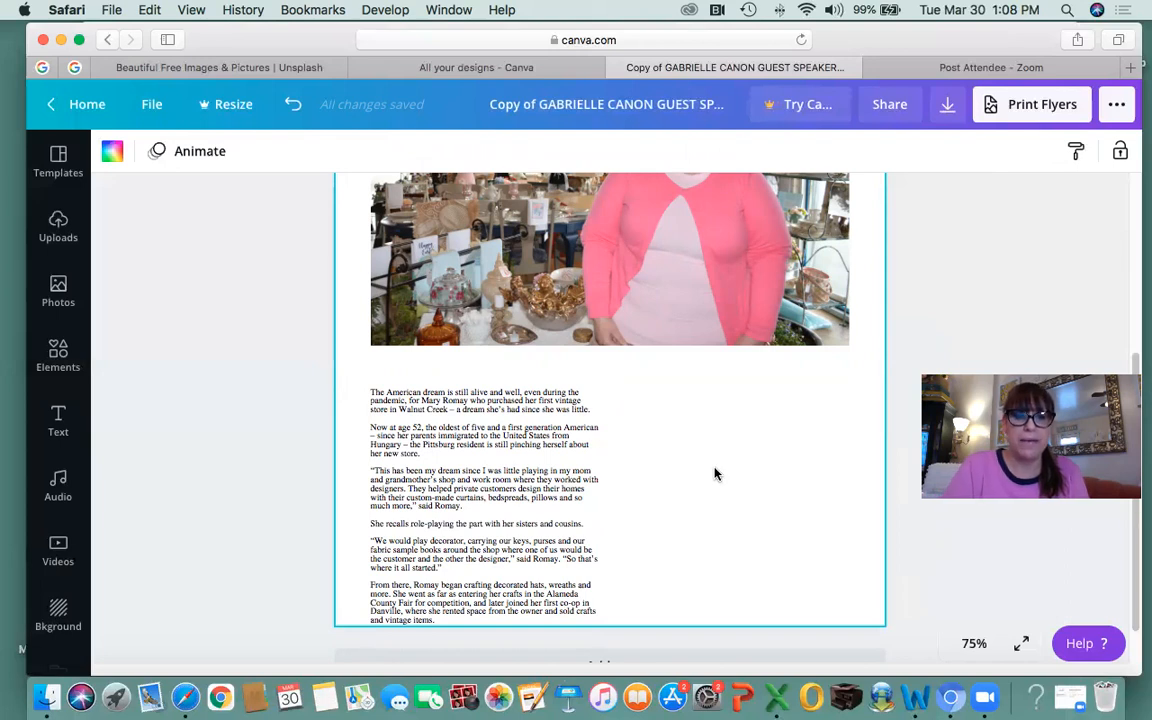
key(cmd+v)
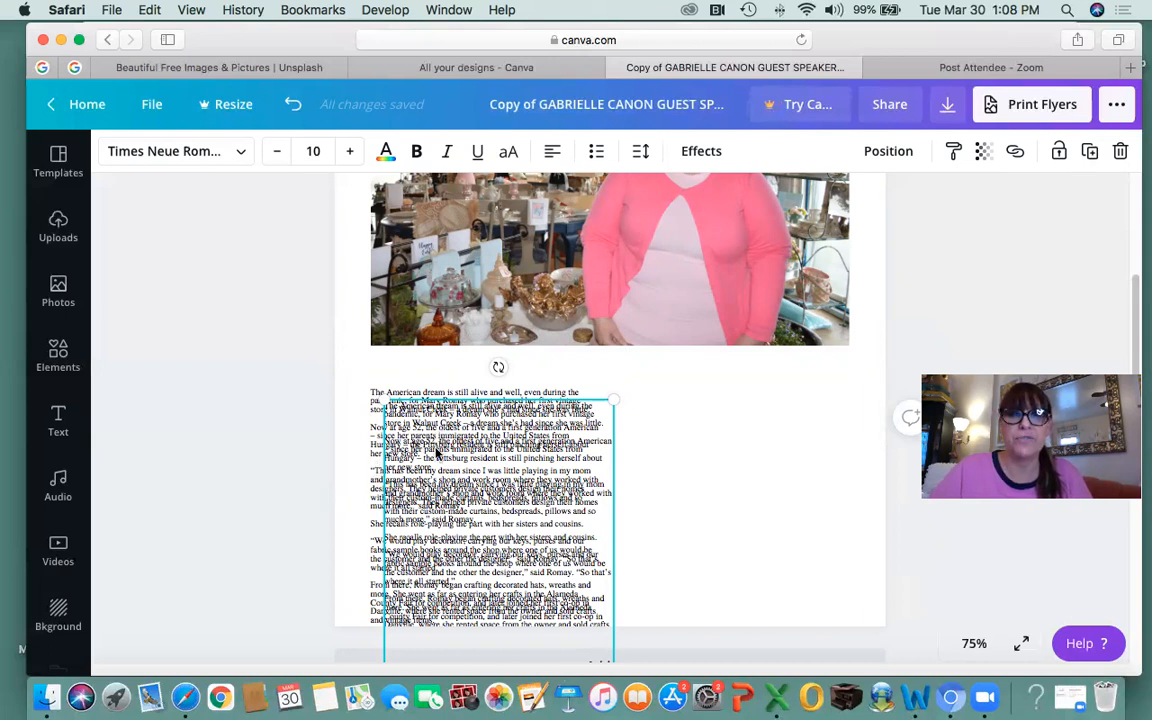
drag(434, 455, 674, 437)
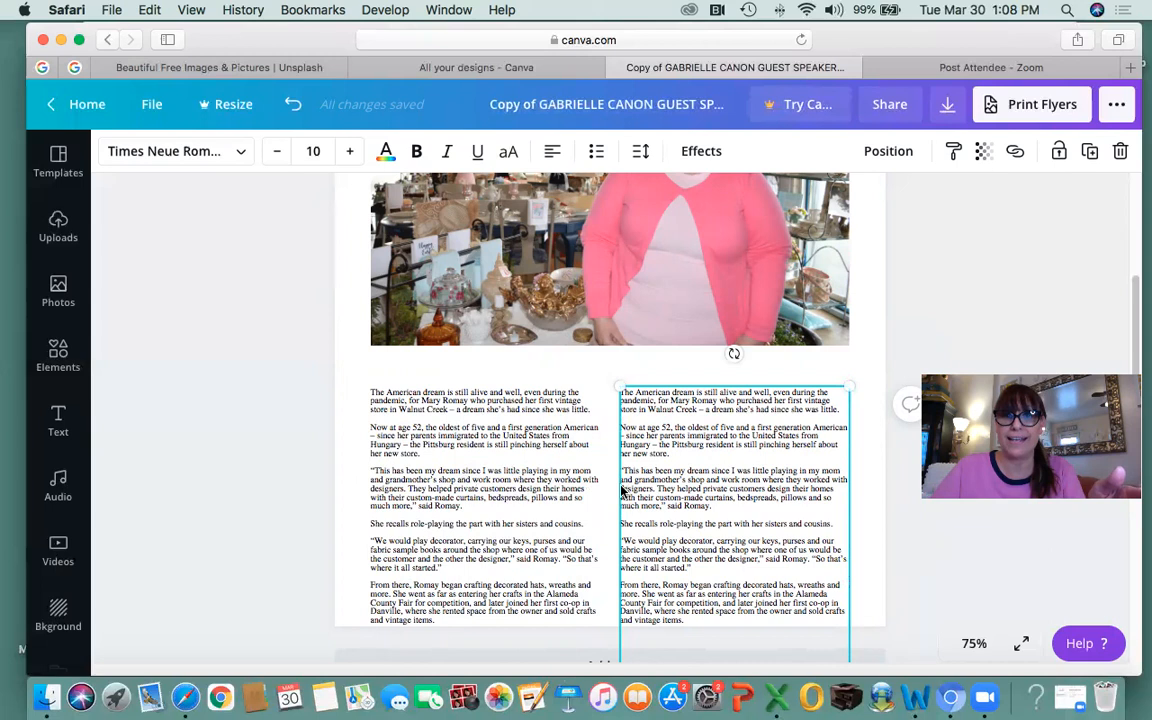
scroll(688, 507, down, 2)
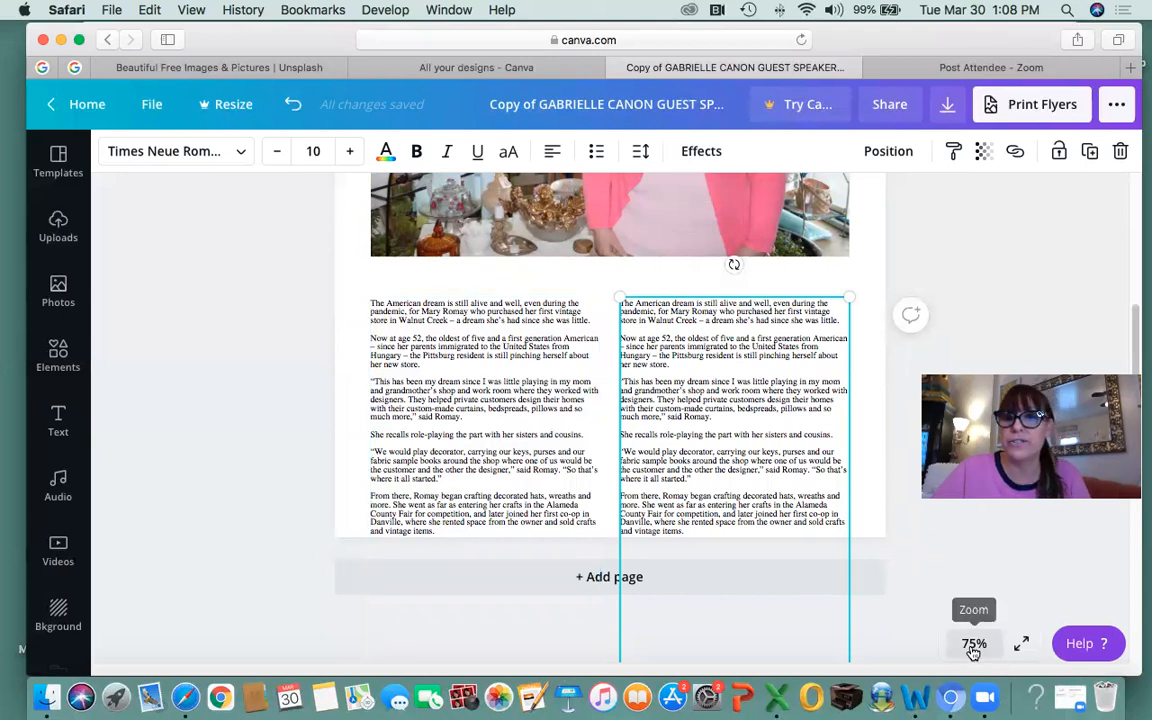
Zoom the page to 125%.
click(973, 645)
click(964, 327)
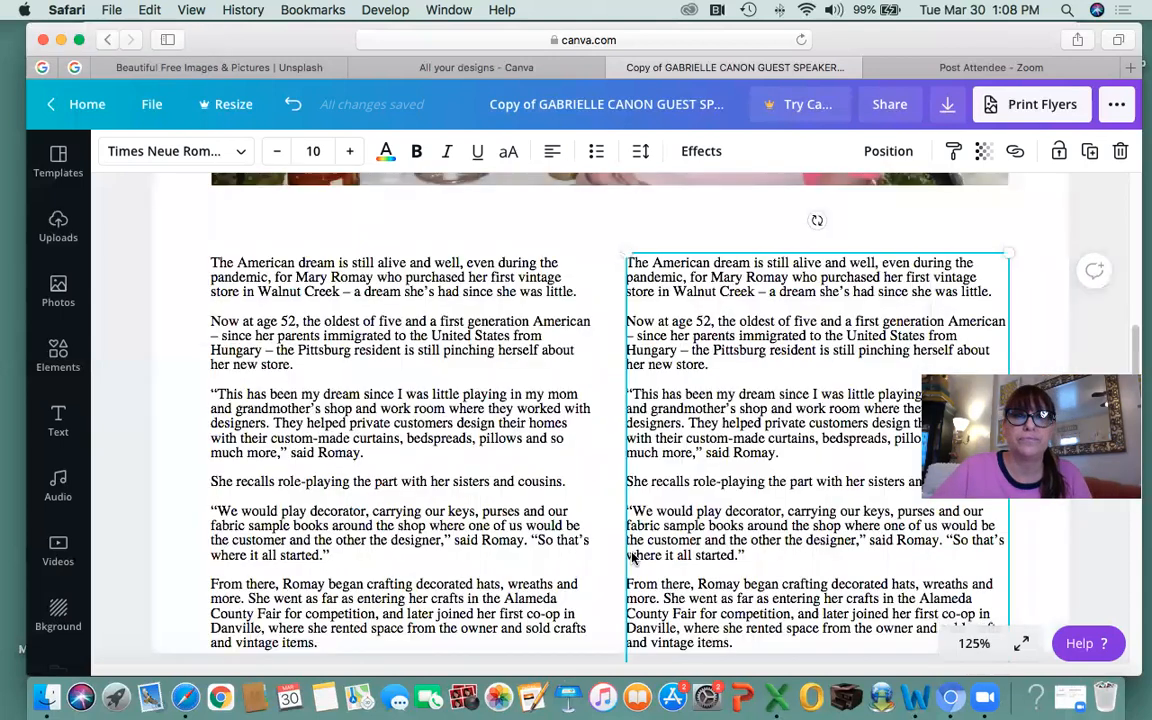
scroll(632, 558, down, 3)
scroll(317, 322, up, 3)
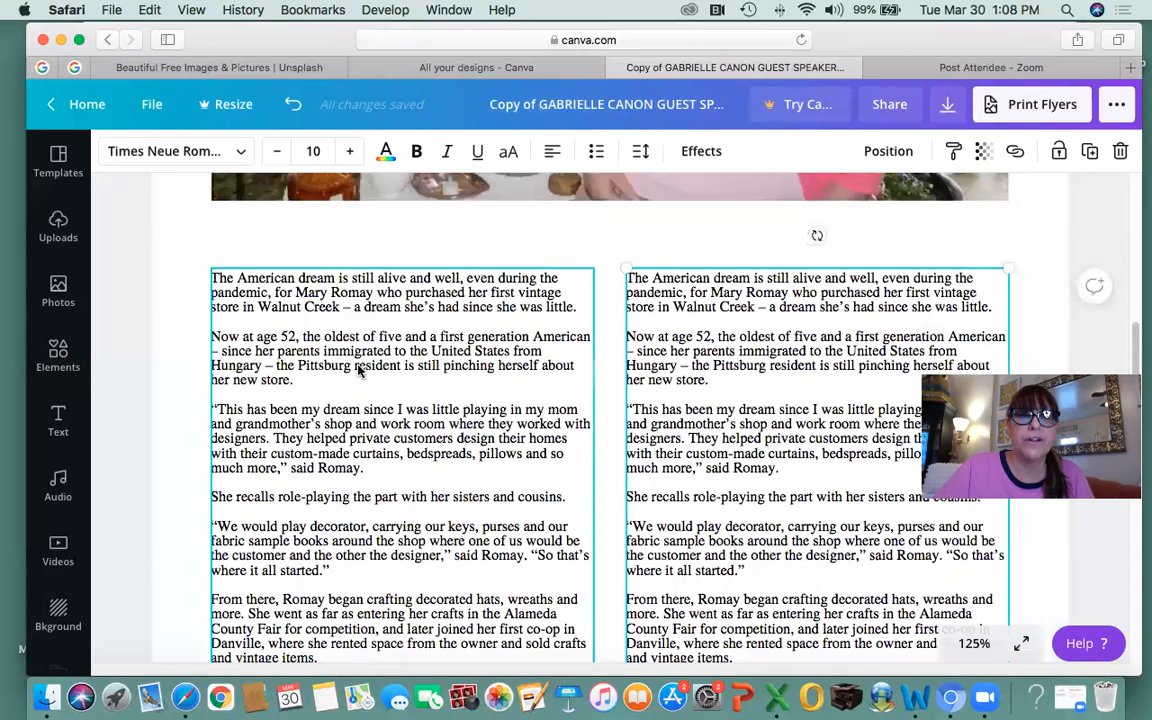
scroll(360, 370, down, 3)
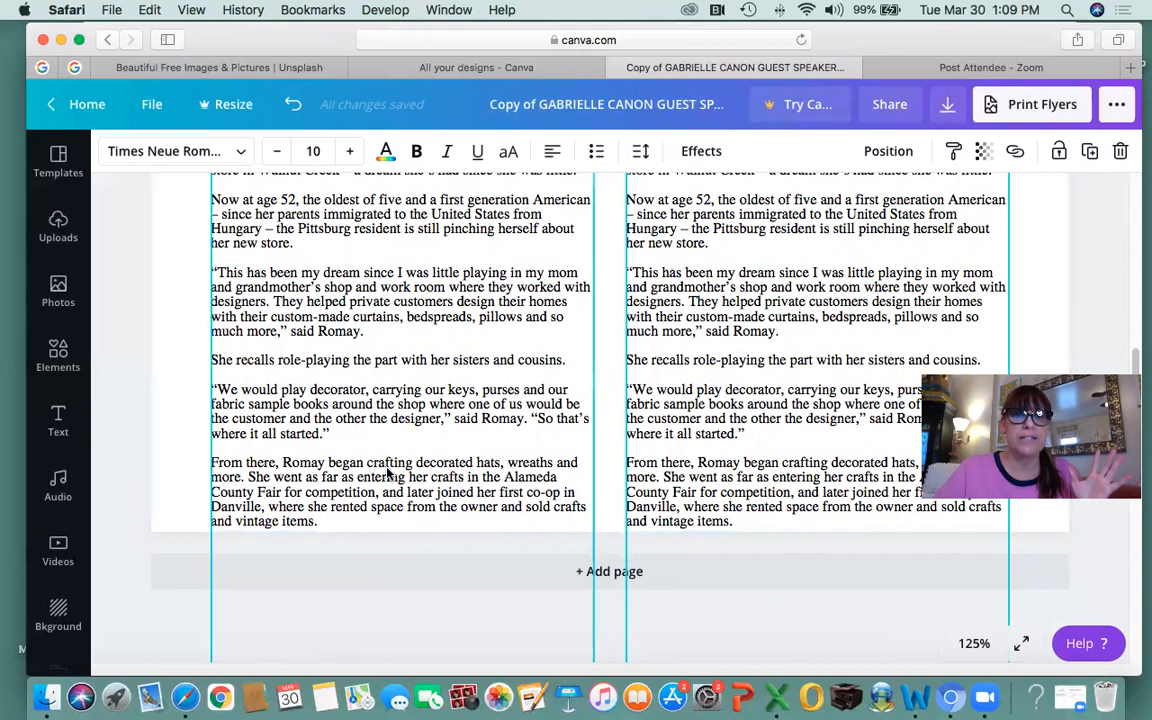
Select the long middle passage of the left column's article text.
click(294, 475)
click(262, 470)
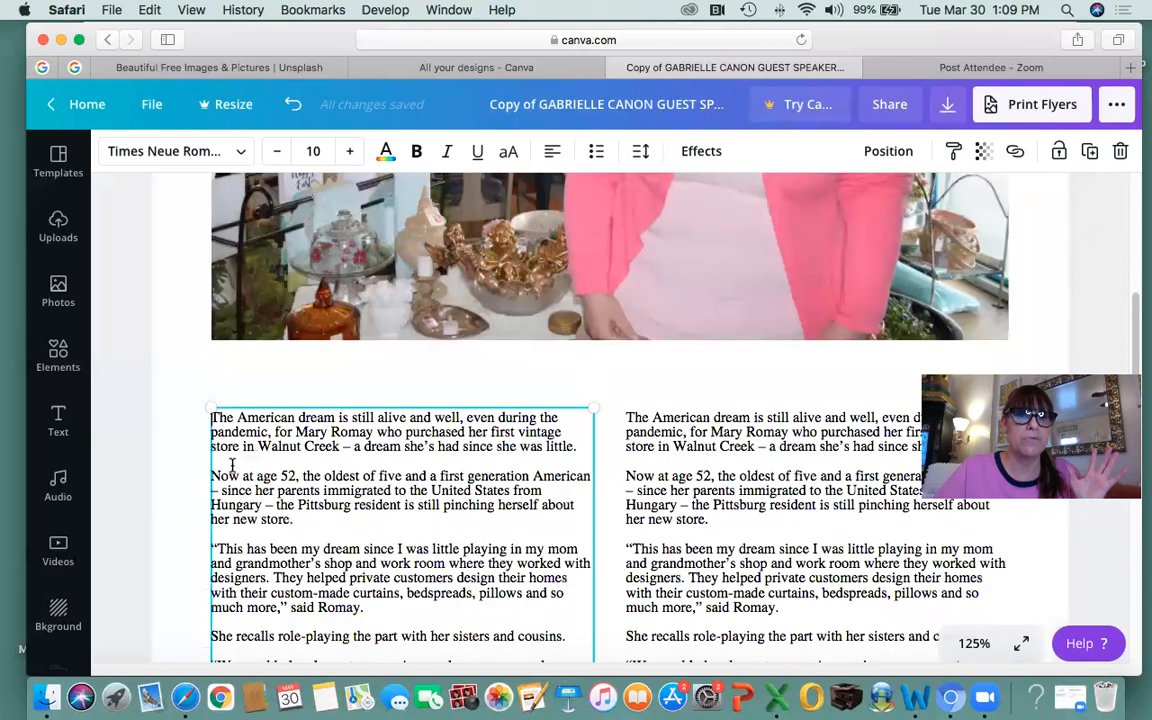
scroll(446, 531, down, 4)
click(269, 348)
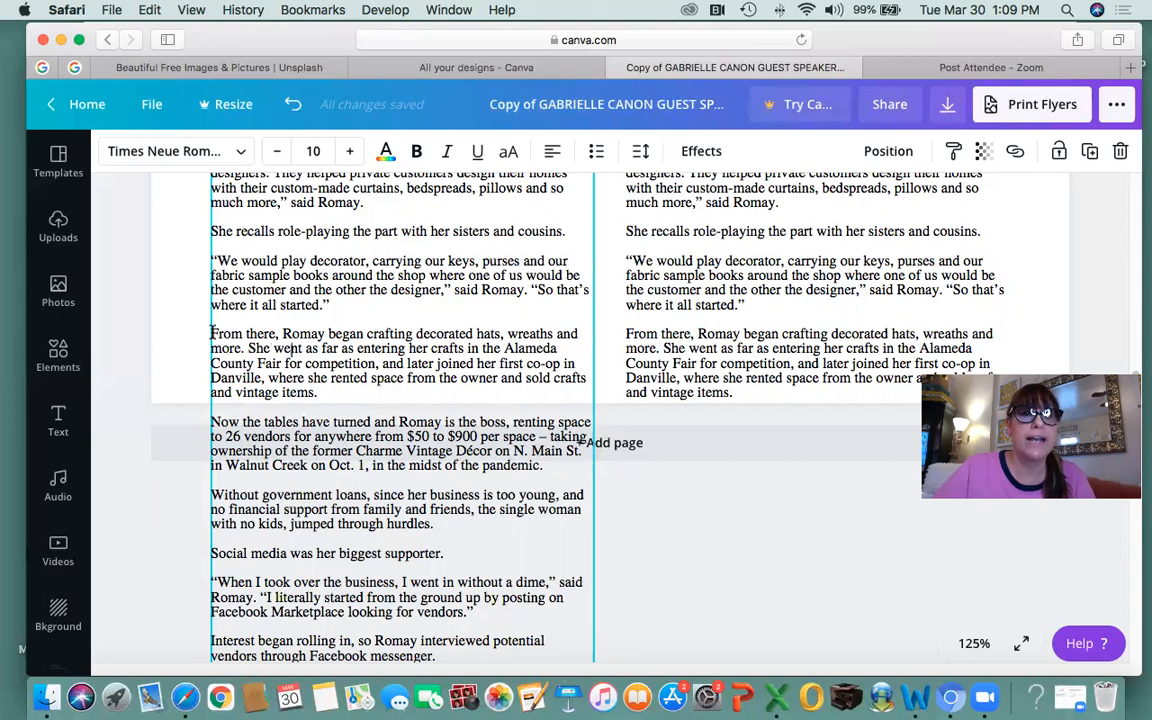
drag(212, 333, 432, 630)
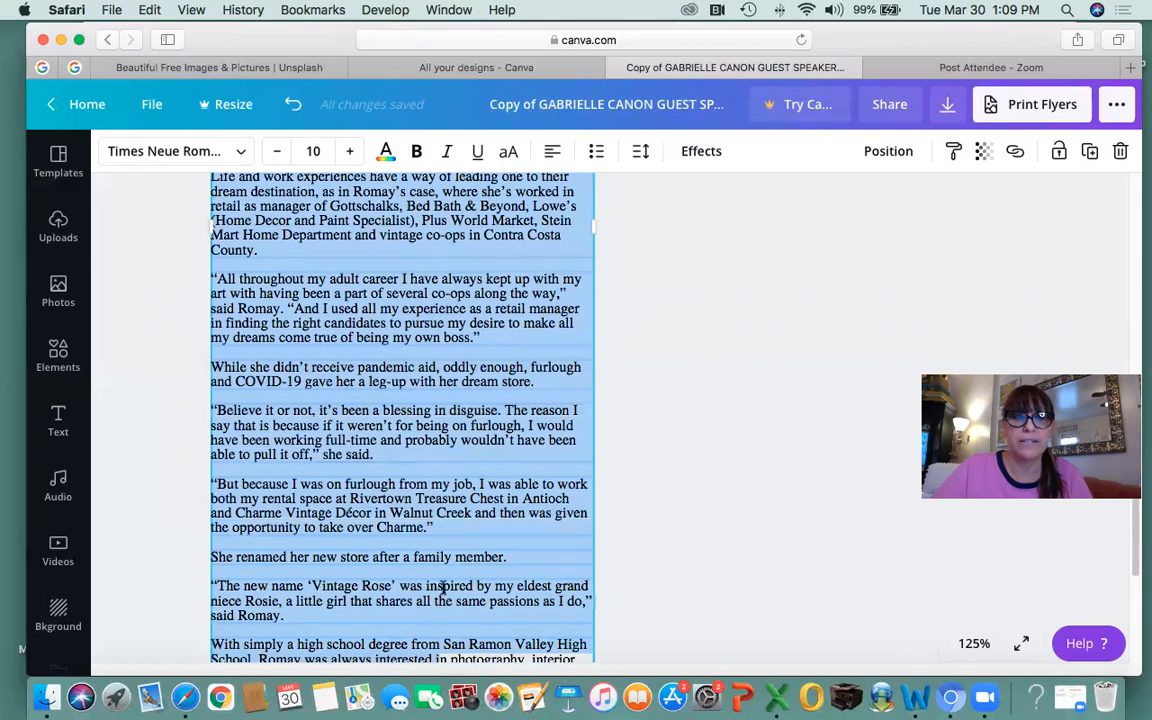
Delete the selected passage and the left column's last three paragraphs.
key(BackSpace)
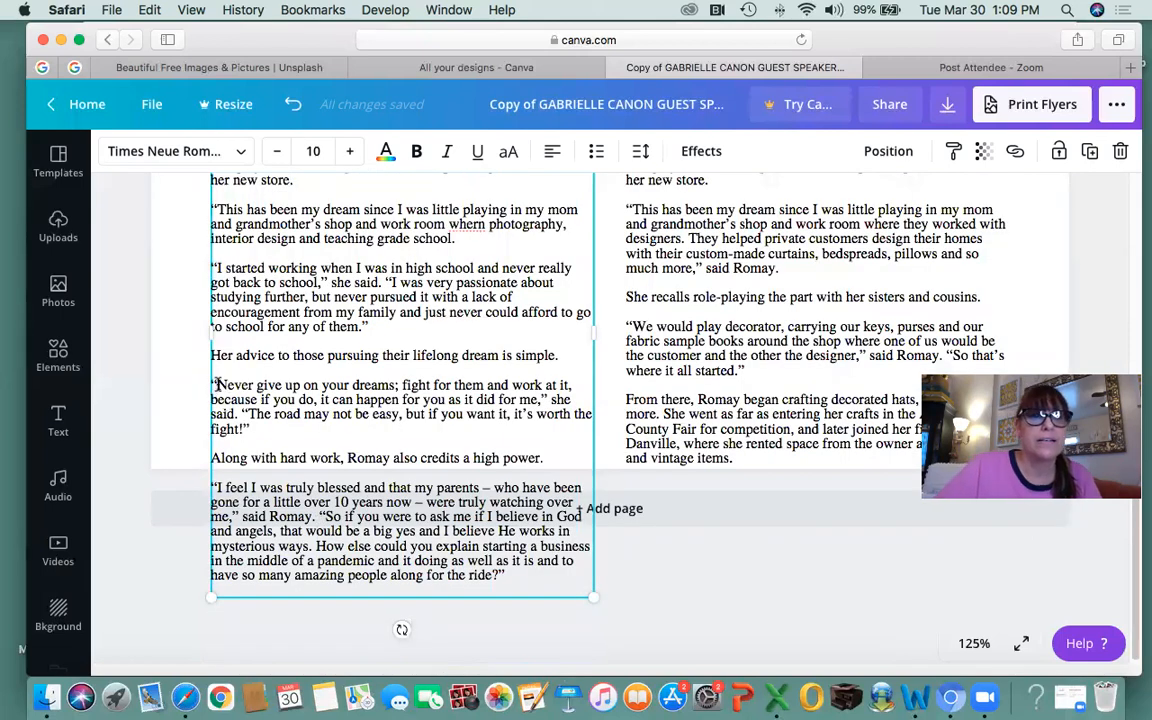
drag(210, 380, 512, 575)
key(BackSpace)
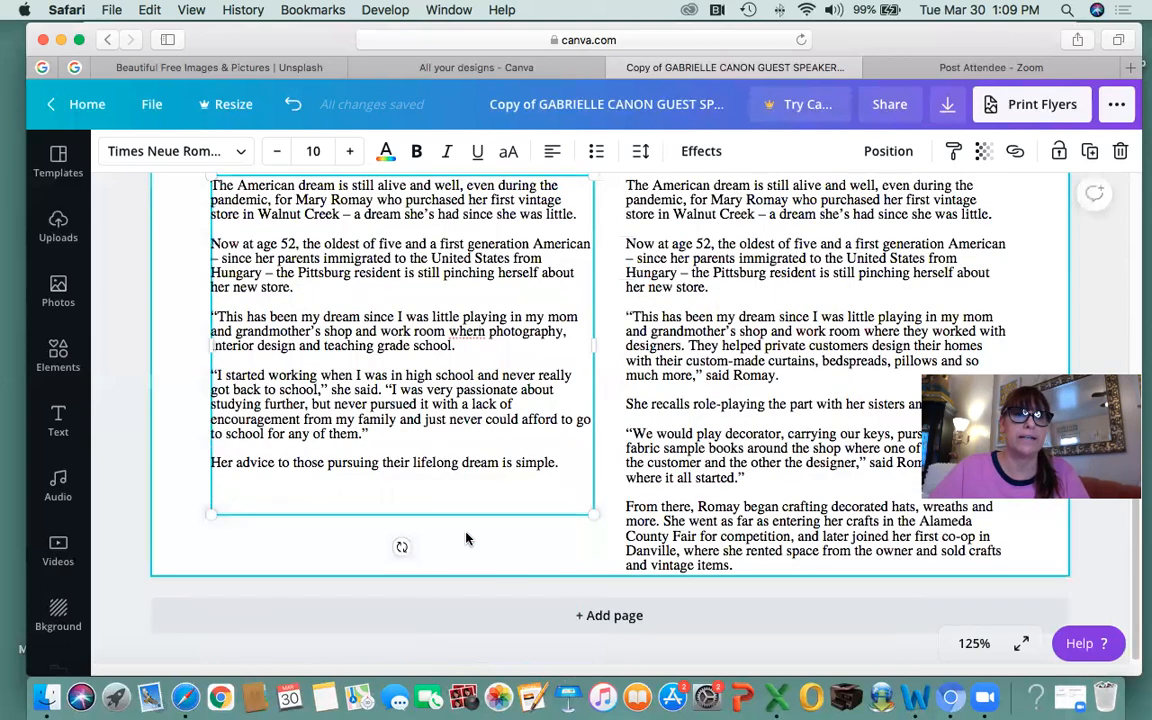
scroll(380, 425, up, 2)
scroll(380, 425, down, 2)
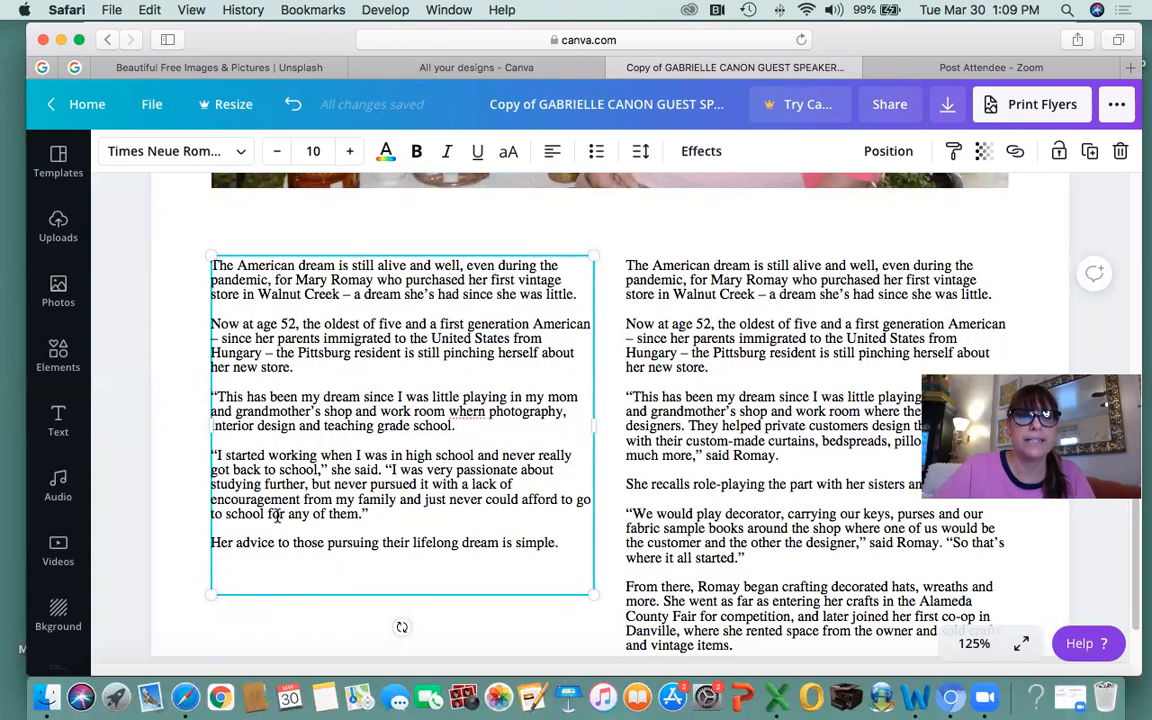
Remove the lifelong-dream advice line and the three empty trailing lines after the school paragraph.
drag(210, 542, 558, 543)
key(BackSpace)
key(BackSpace)
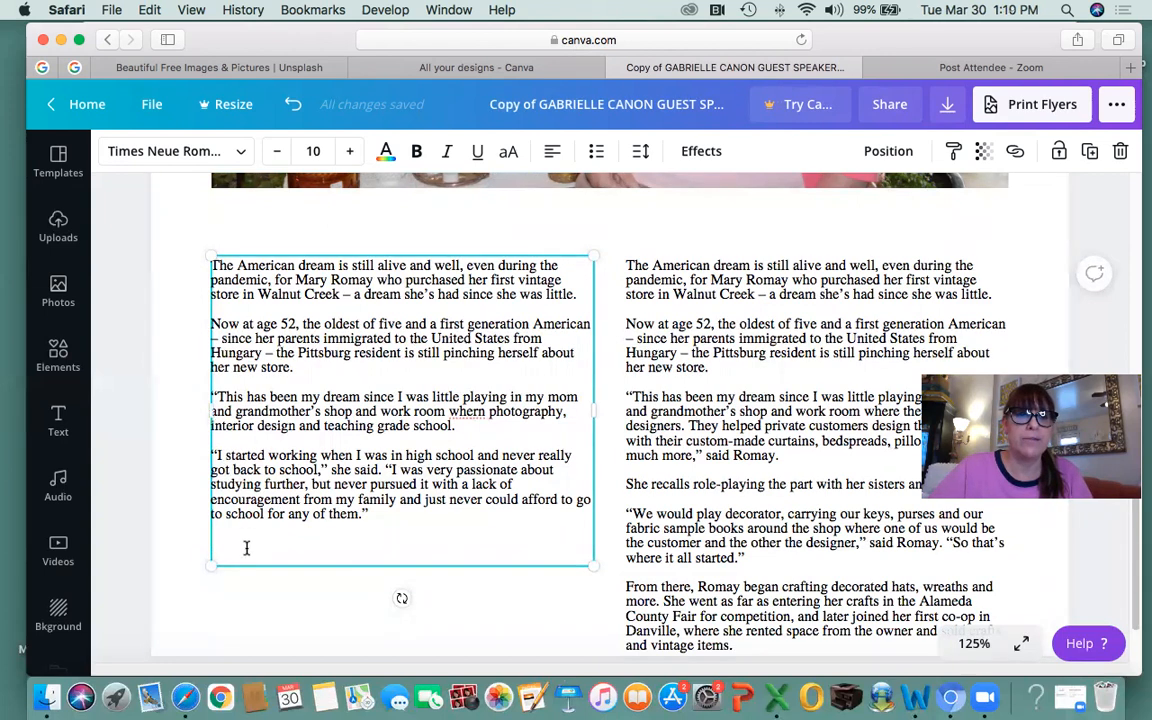
key(BackSpace)
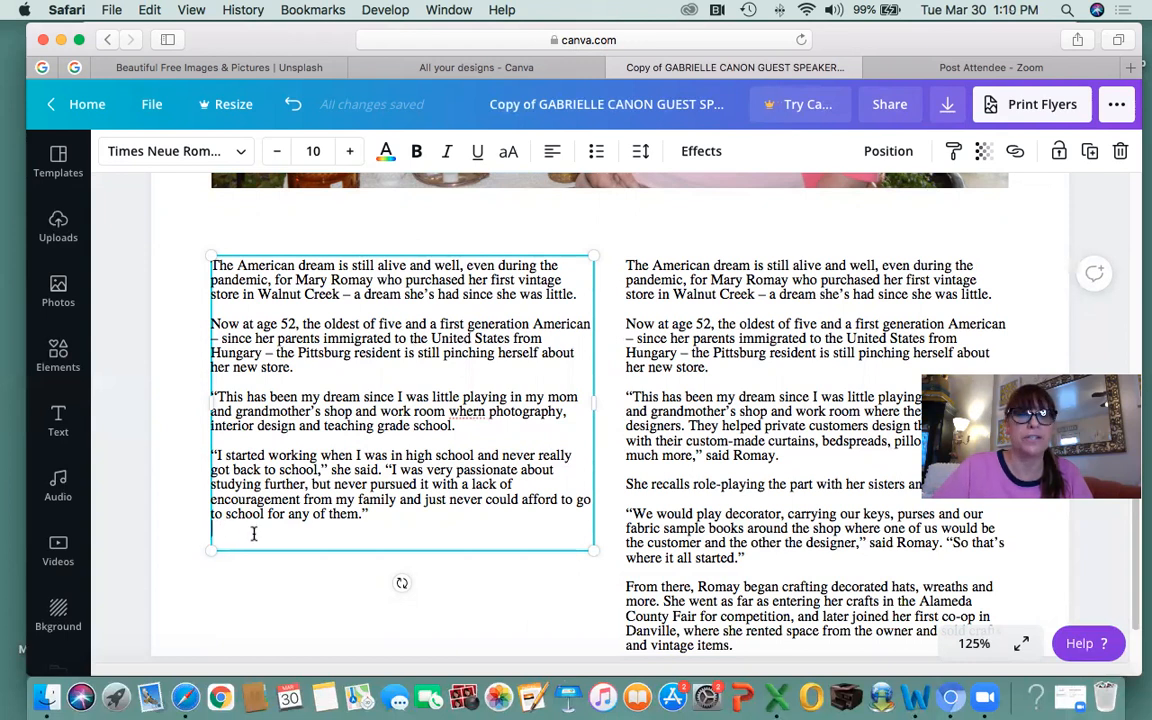
key(BackSpace)
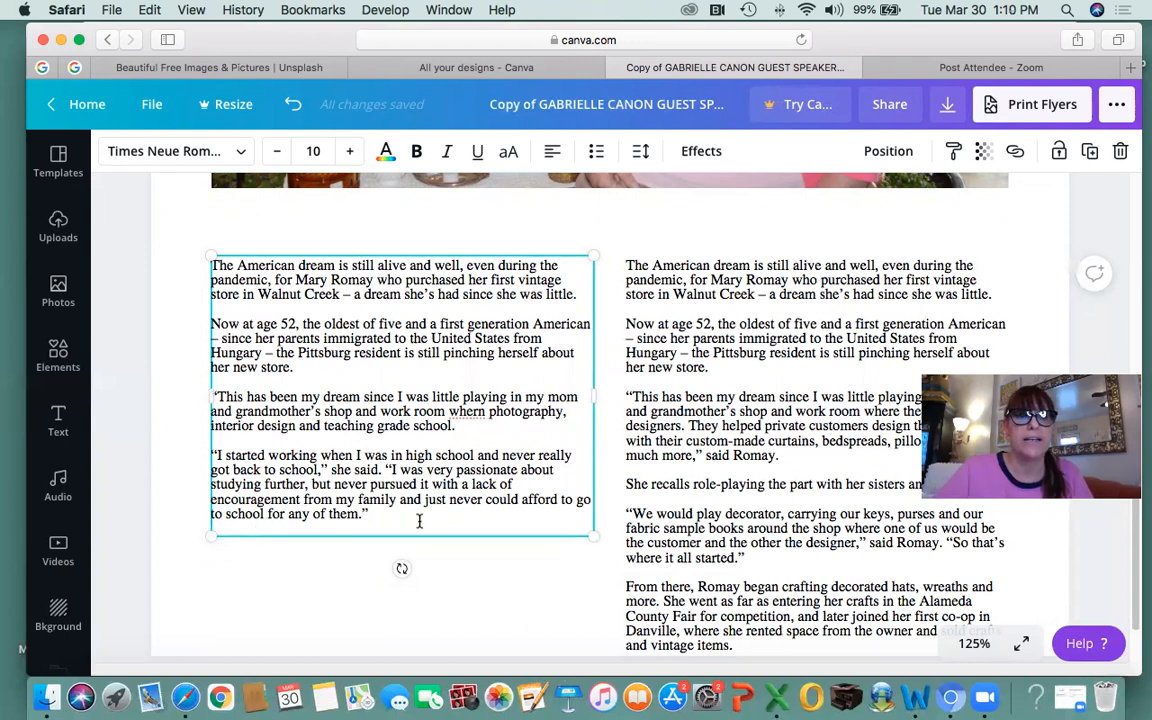
key(BackSpace)
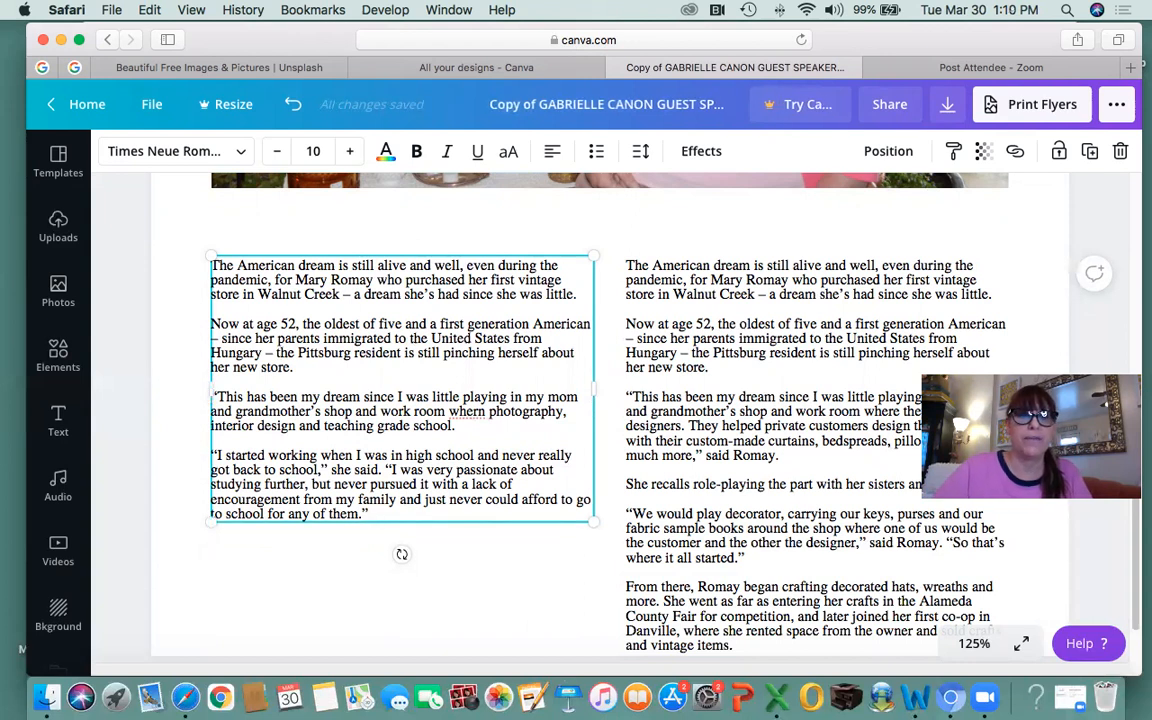
scroll(471, 411, down, 2)
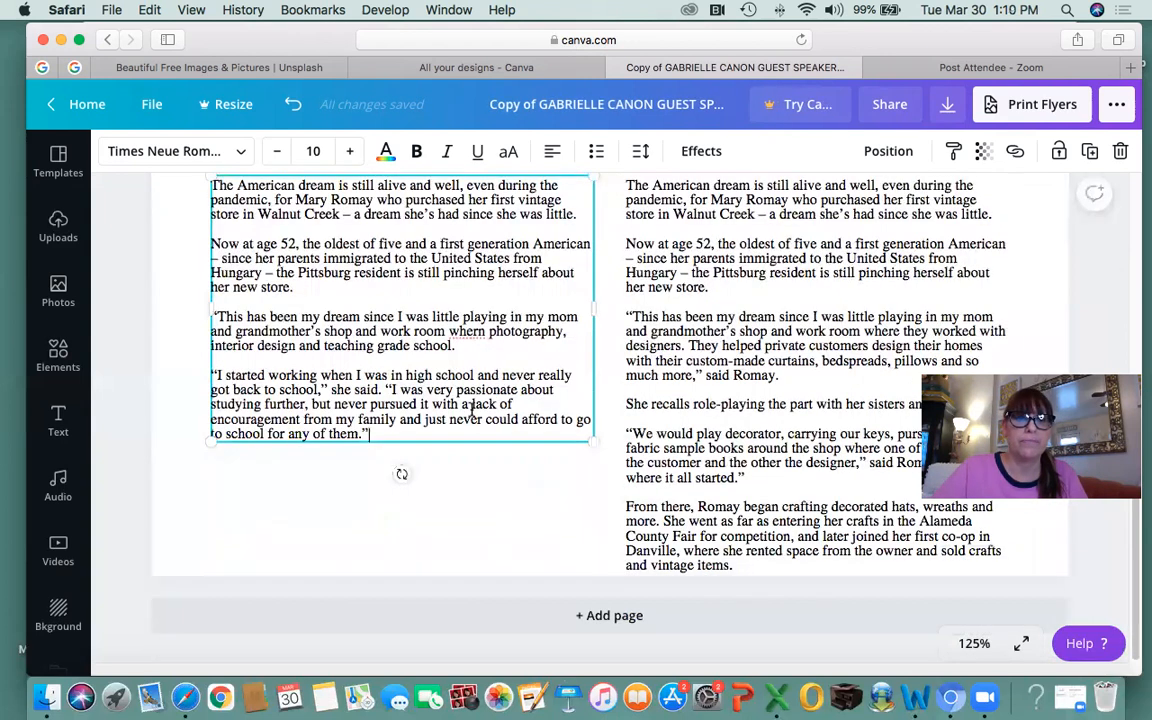
scroll(424, 368, up, 5)
scroll(424, 371, down, 3)
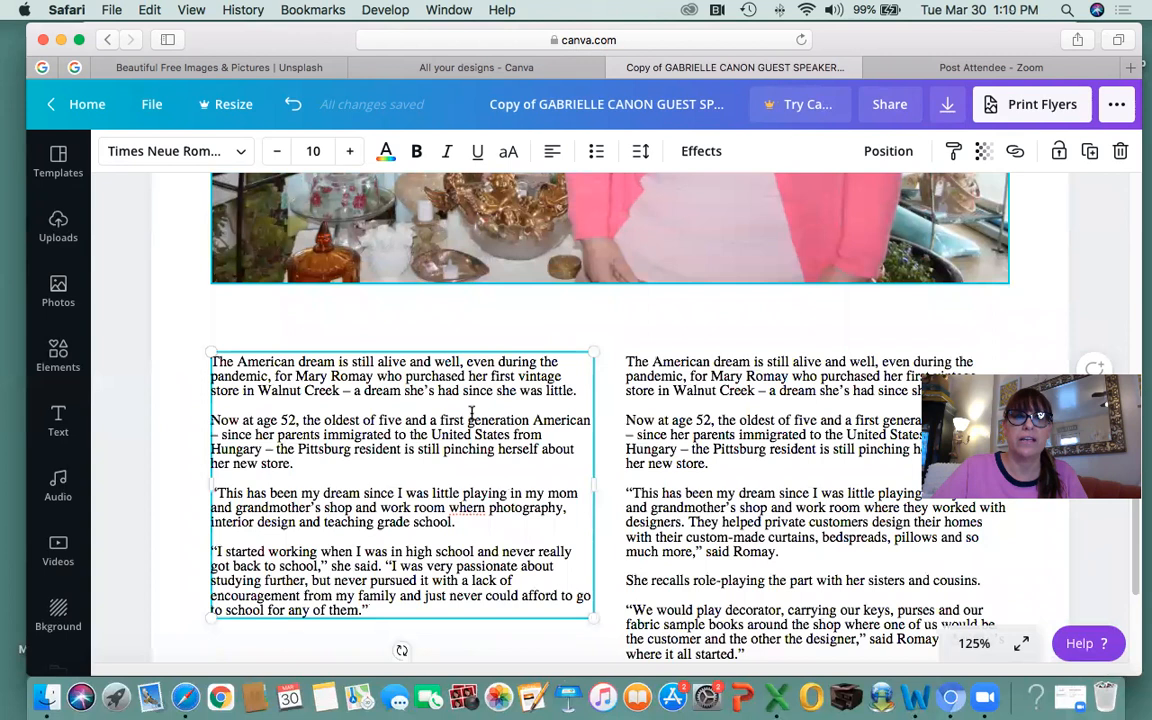
scroll(362, 511, down, 3)
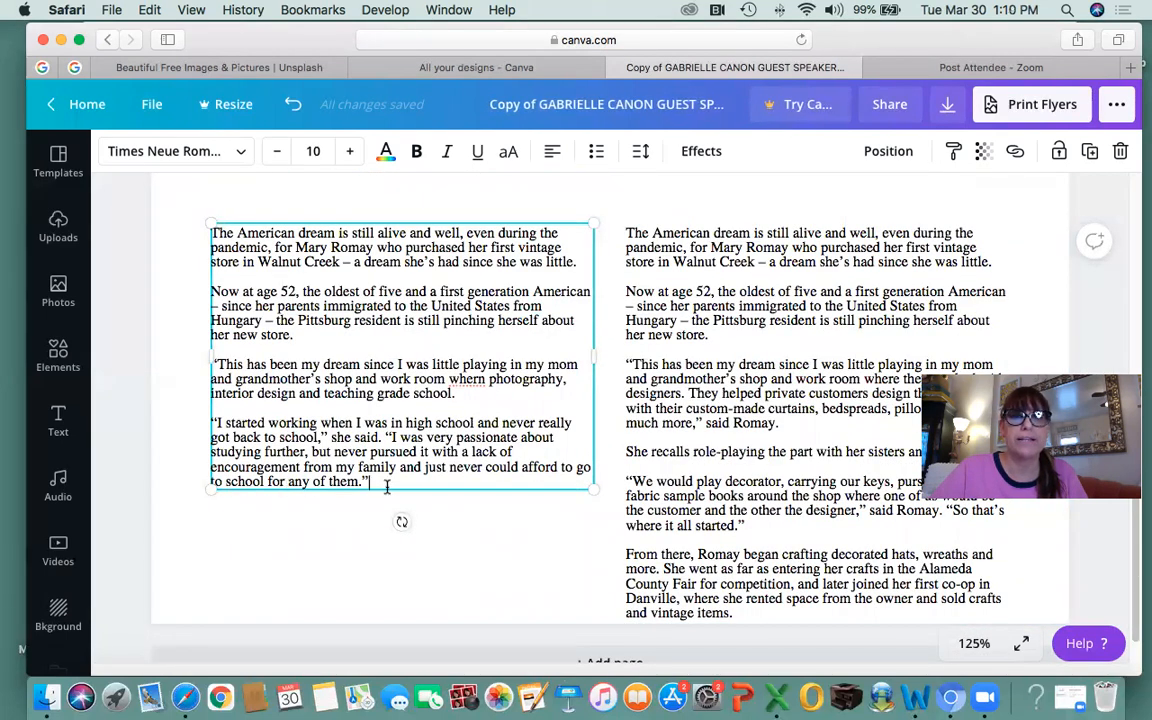
click(647, 312)
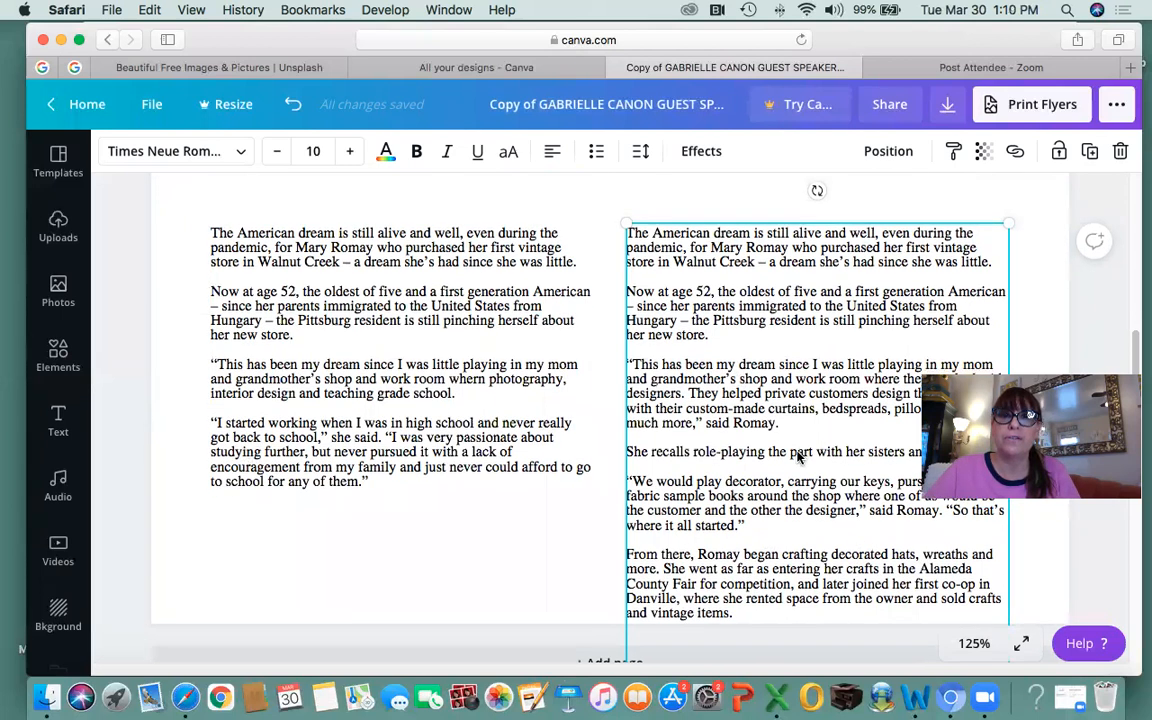
Delete the right column's first three paragraphs and its empty first line so it opens at 'She recalls role-playing'.
scroll(797, 455, down, 3)
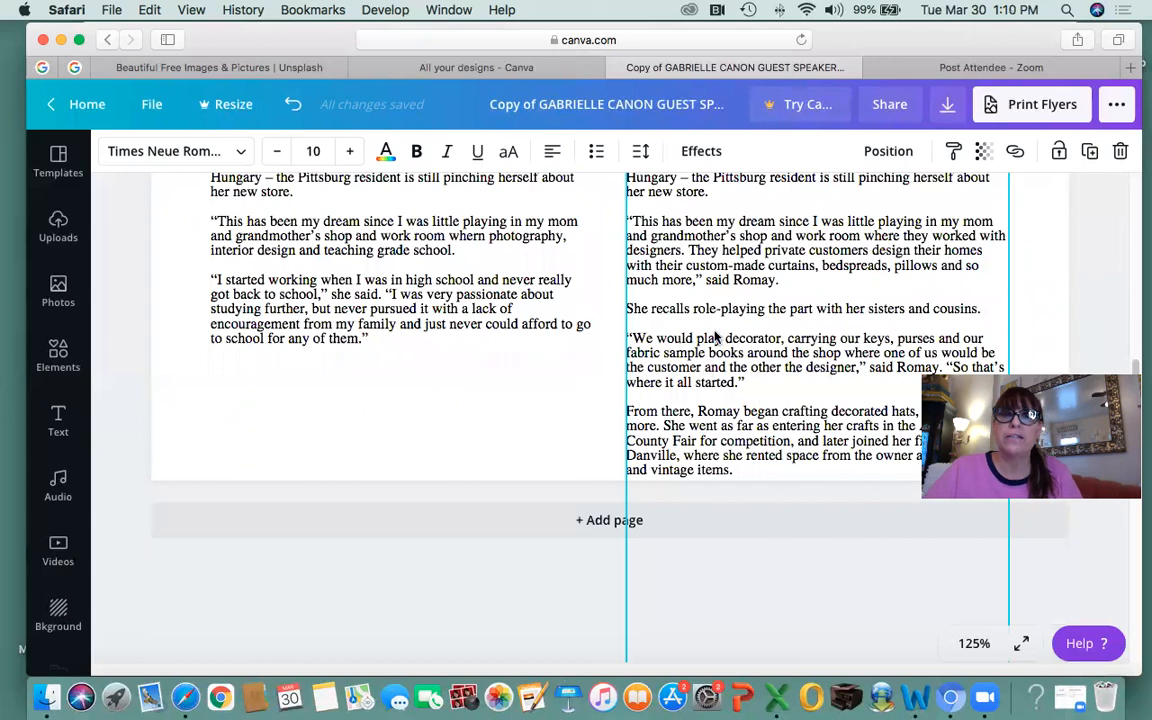
scroll(715, 338, up, 1)
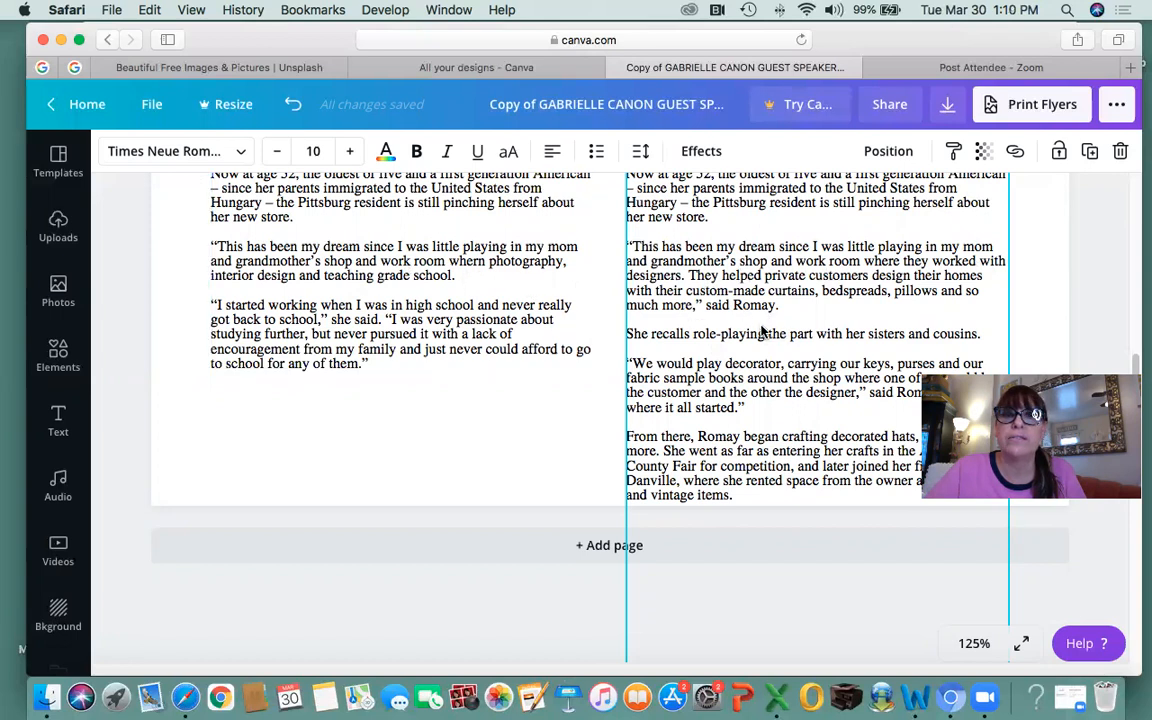
scroll(761, 333, up, 3)
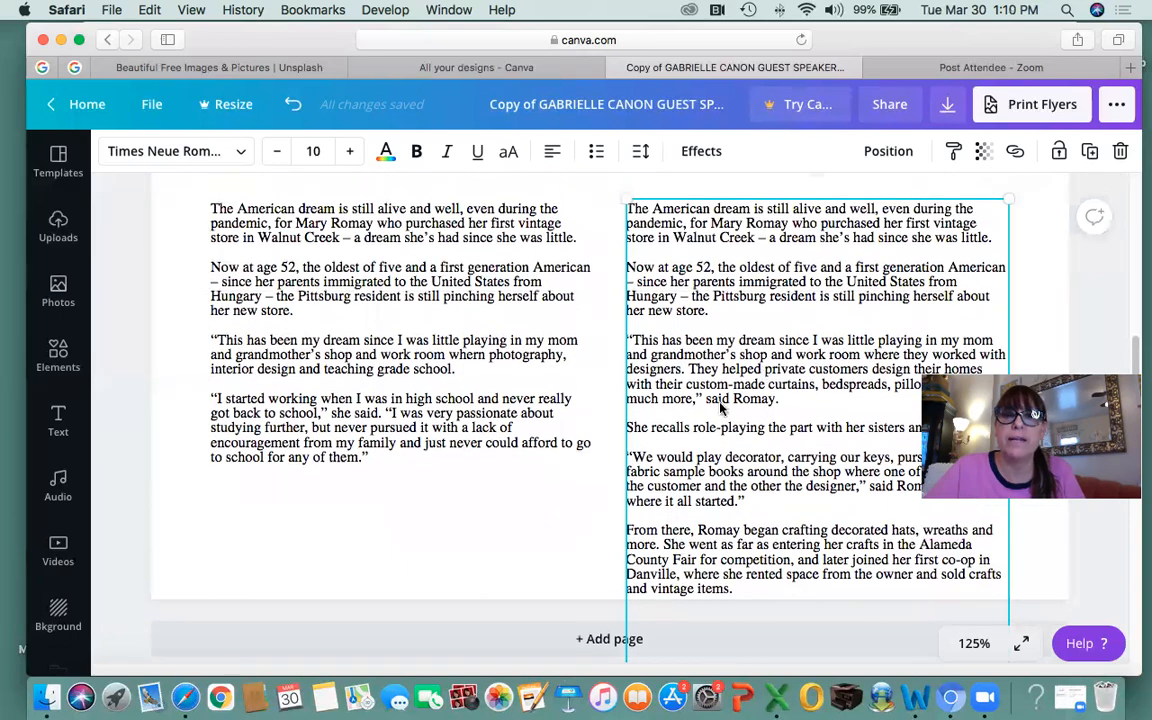
click(782, 398)
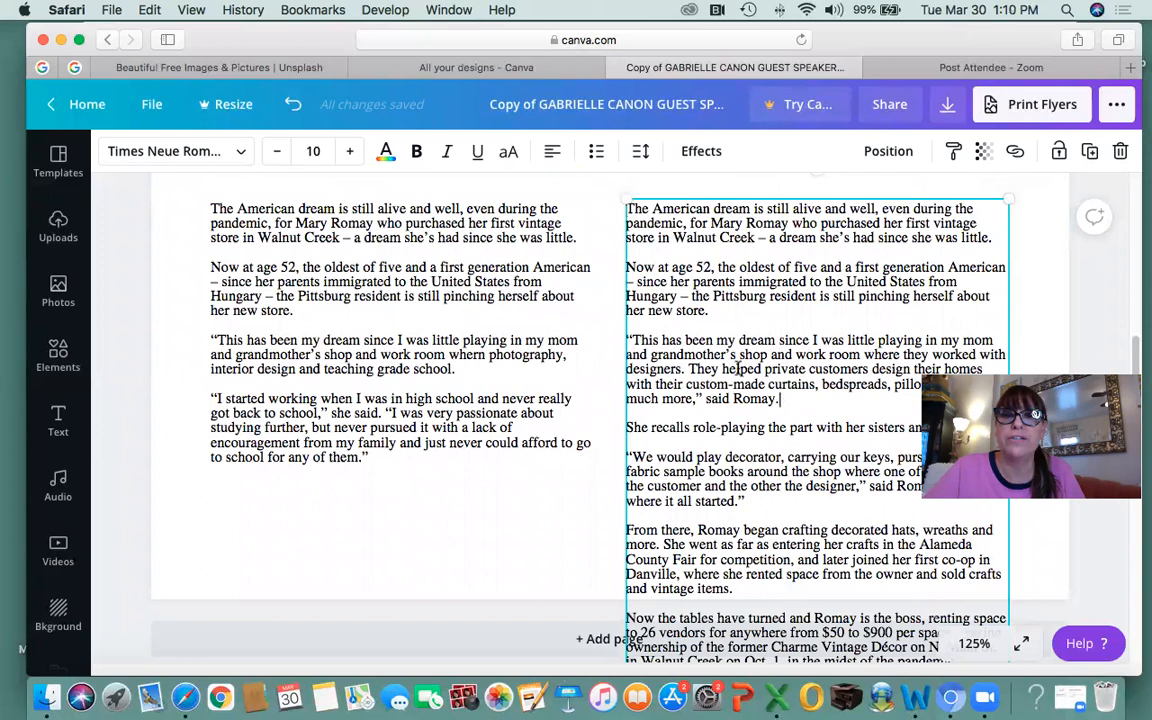
shift+click(625, 203)
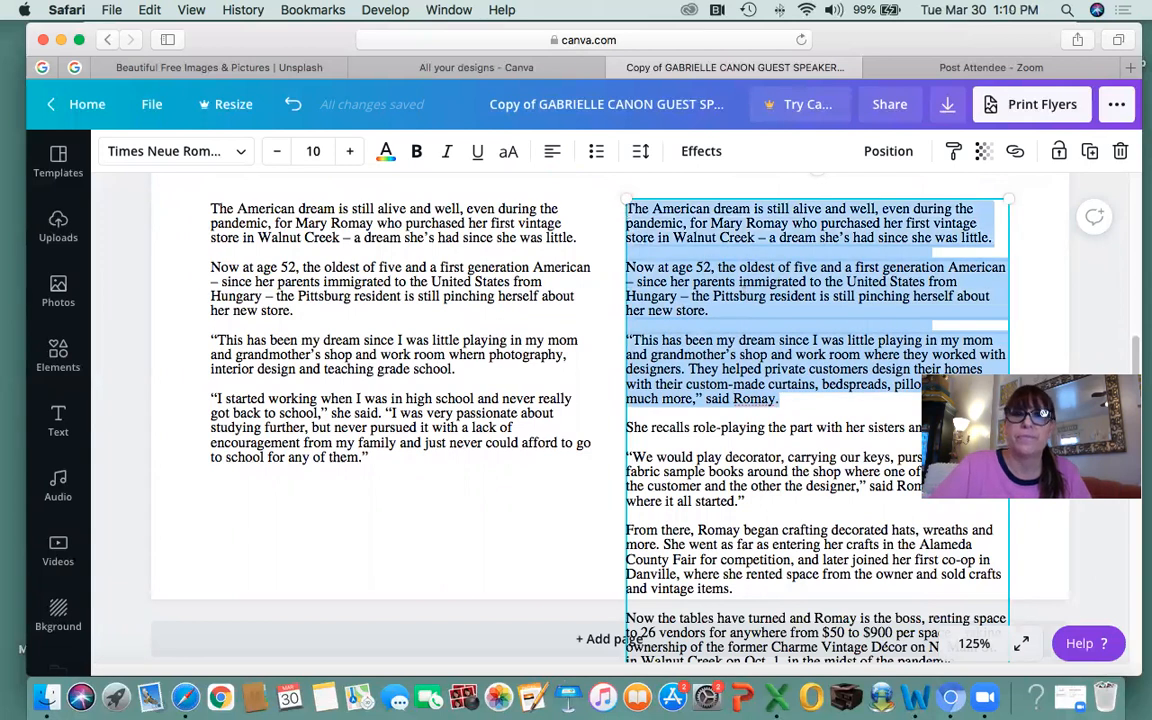
key(BackSpace)
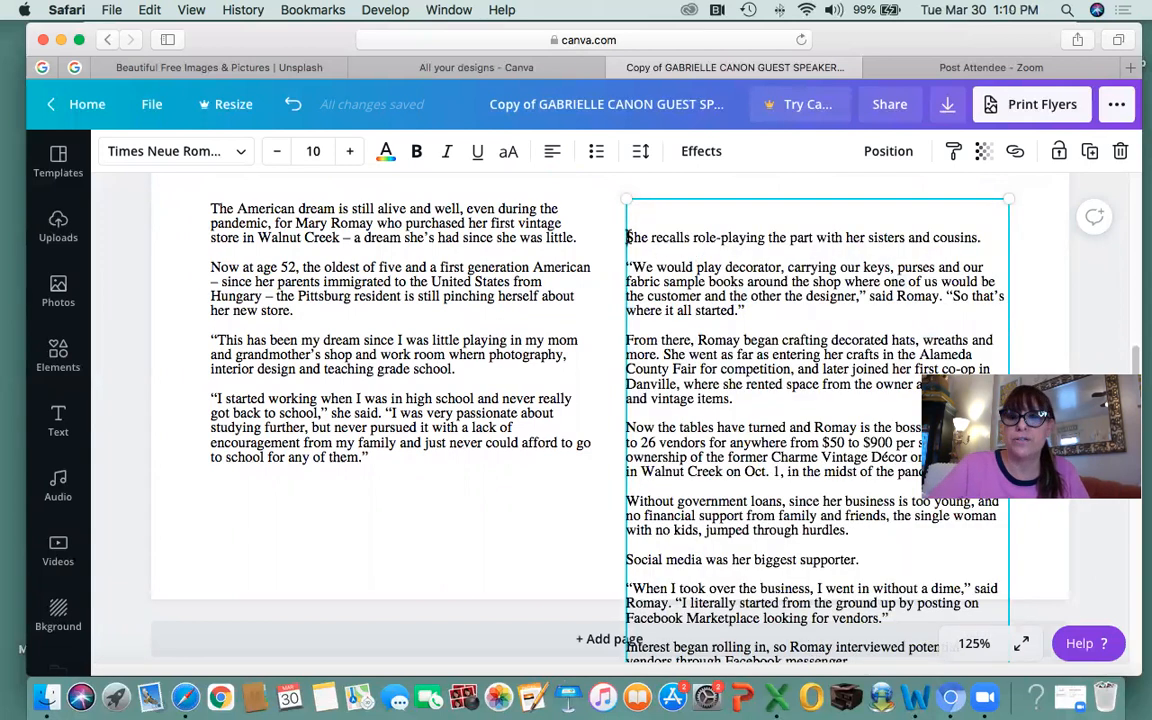
key(Delete)
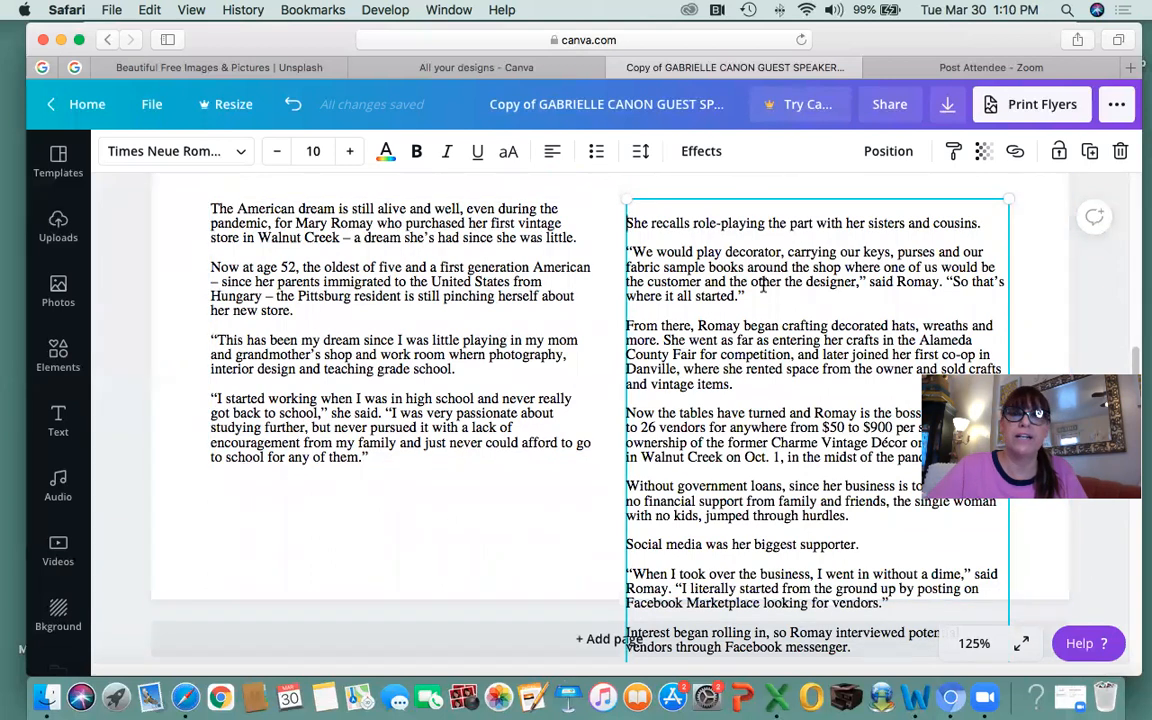
Copy and delete everything from 'Without government loans' to the end, then remove the empty last line.
scroll(790, 378, down, 2)
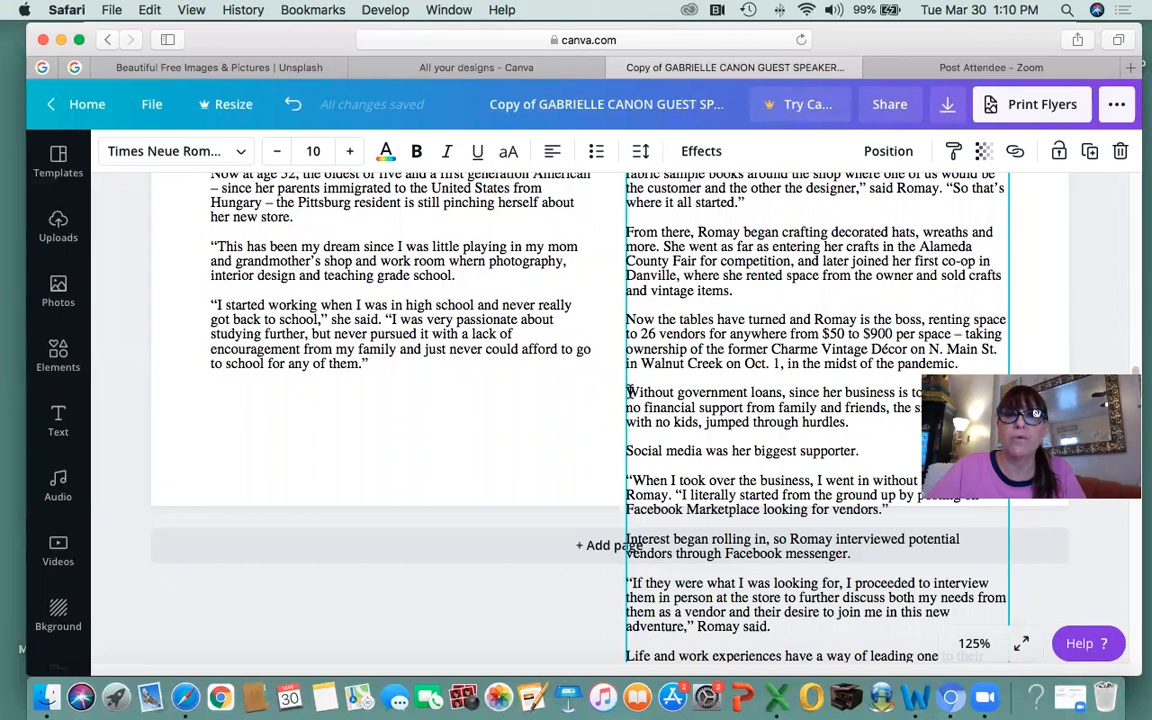
drag(628, 393, 942, 592)
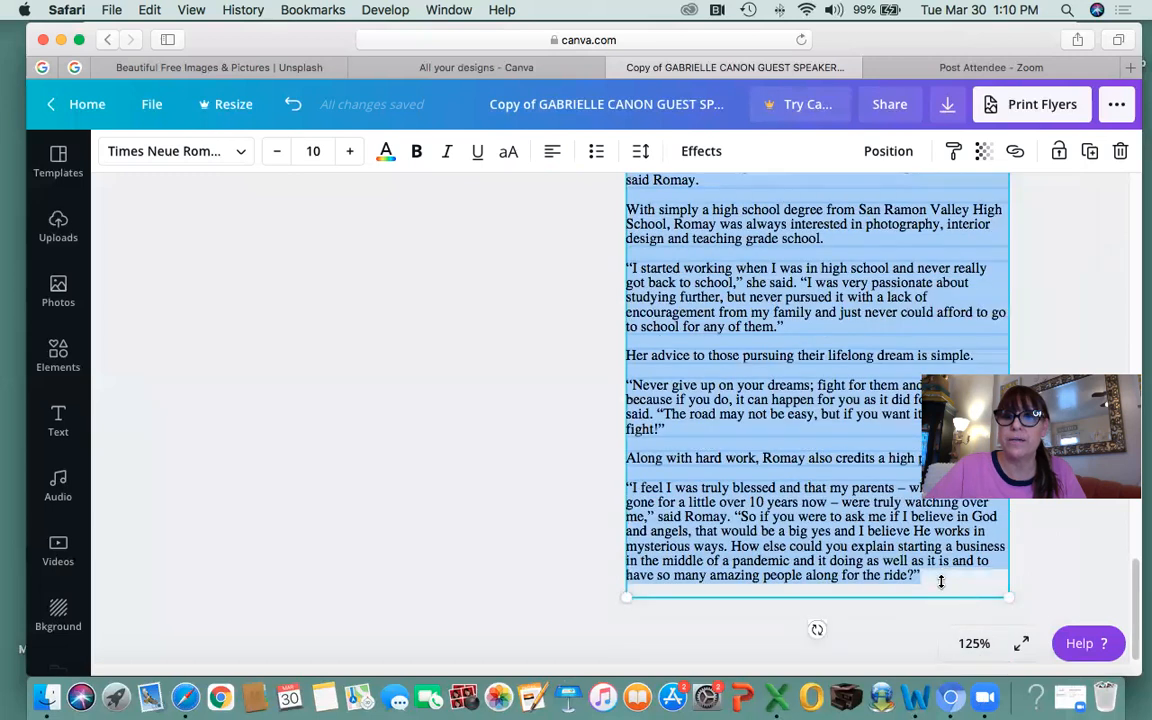
key(super+c)
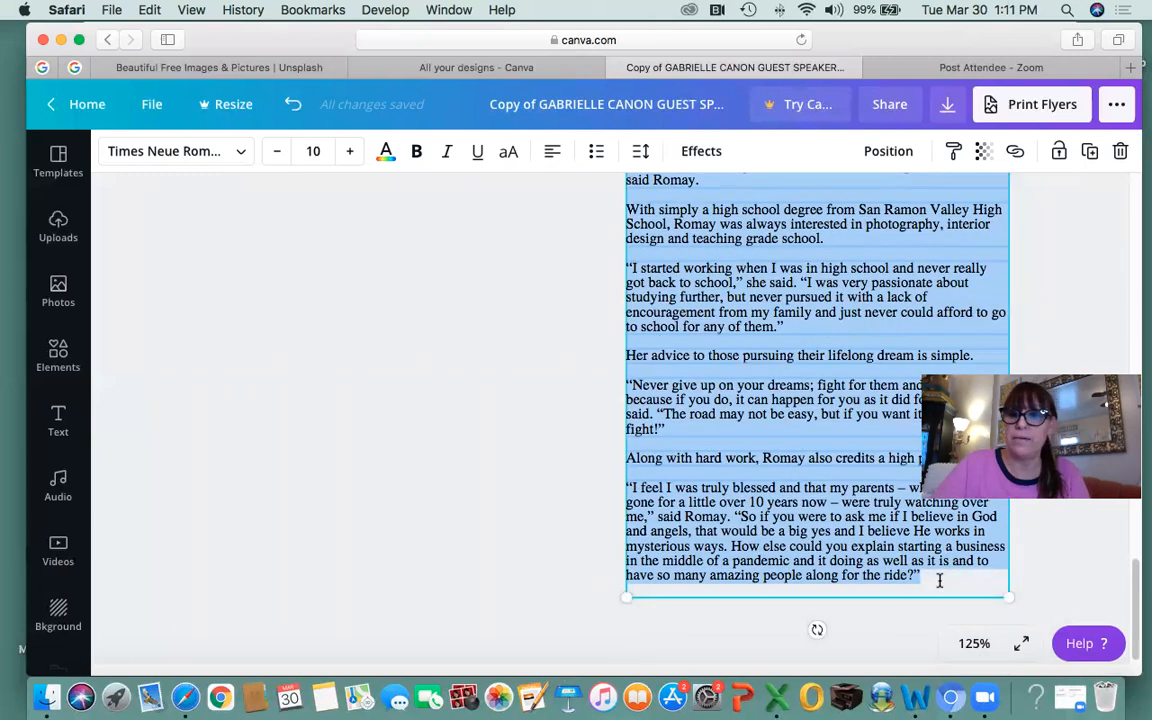
key(BackSpace)
click(428, 480)
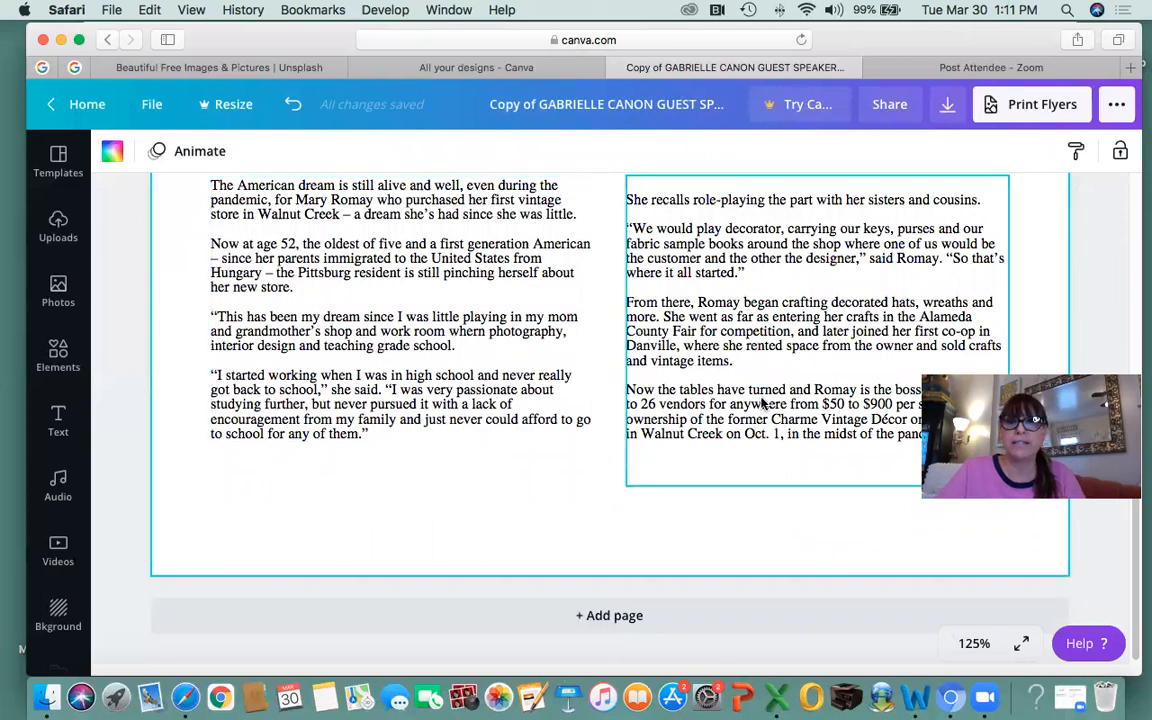
click(687, 362)
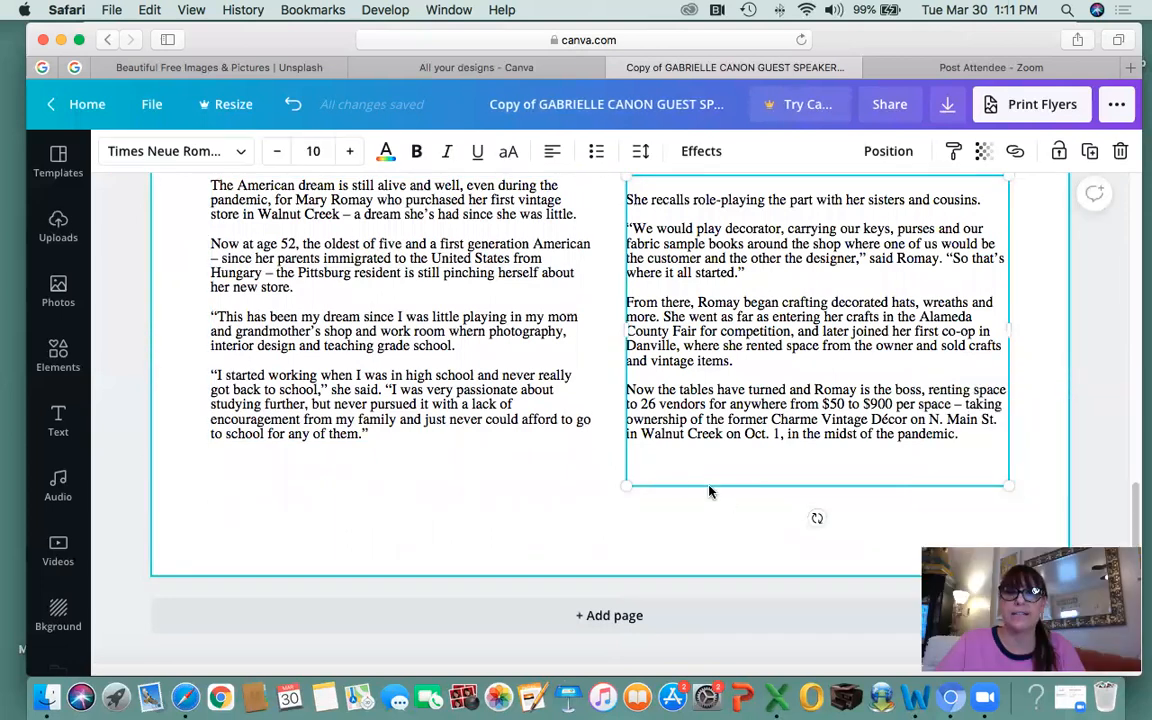
key(BackSpace)
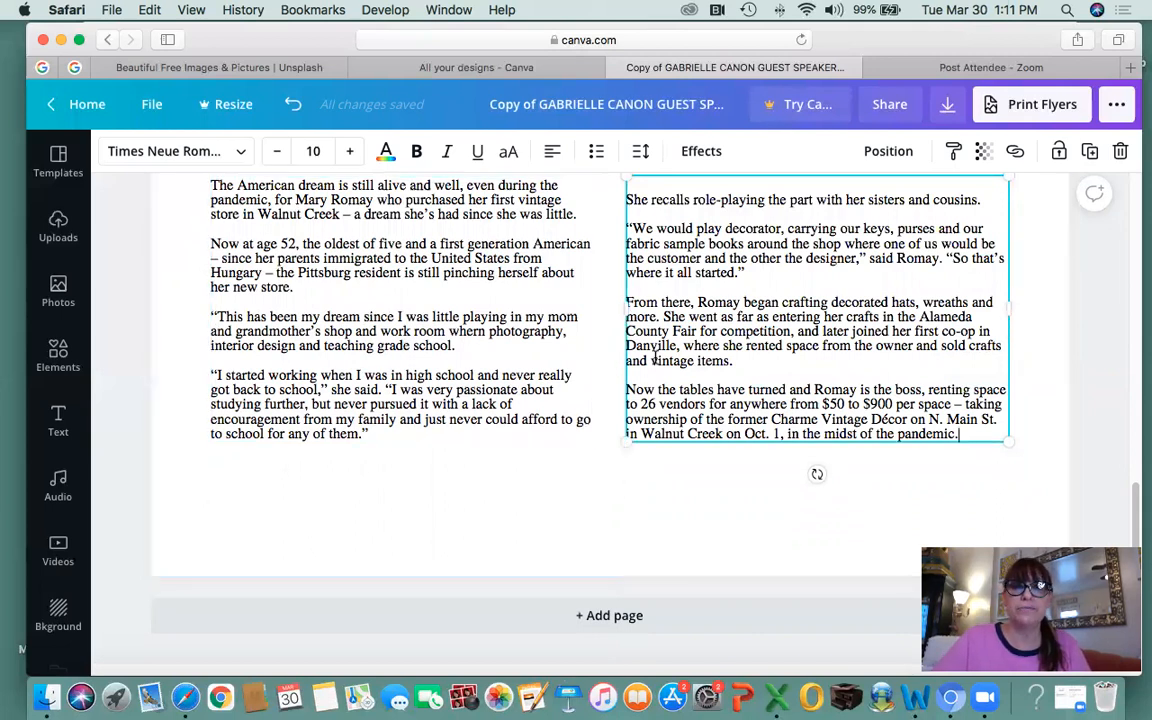
Add a blank page below the flyer, then scroll back through Page 1.
scroll(700, 350, up, 3)
scroll(700, 350, down, 3)
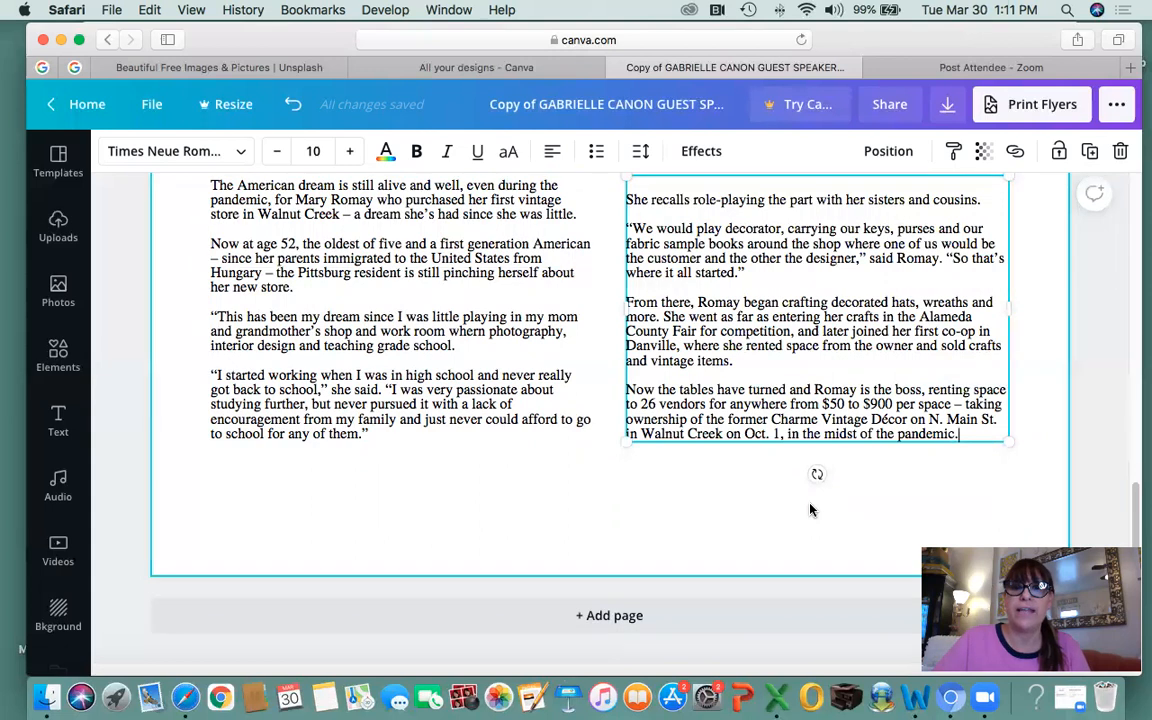
click(618, 617)
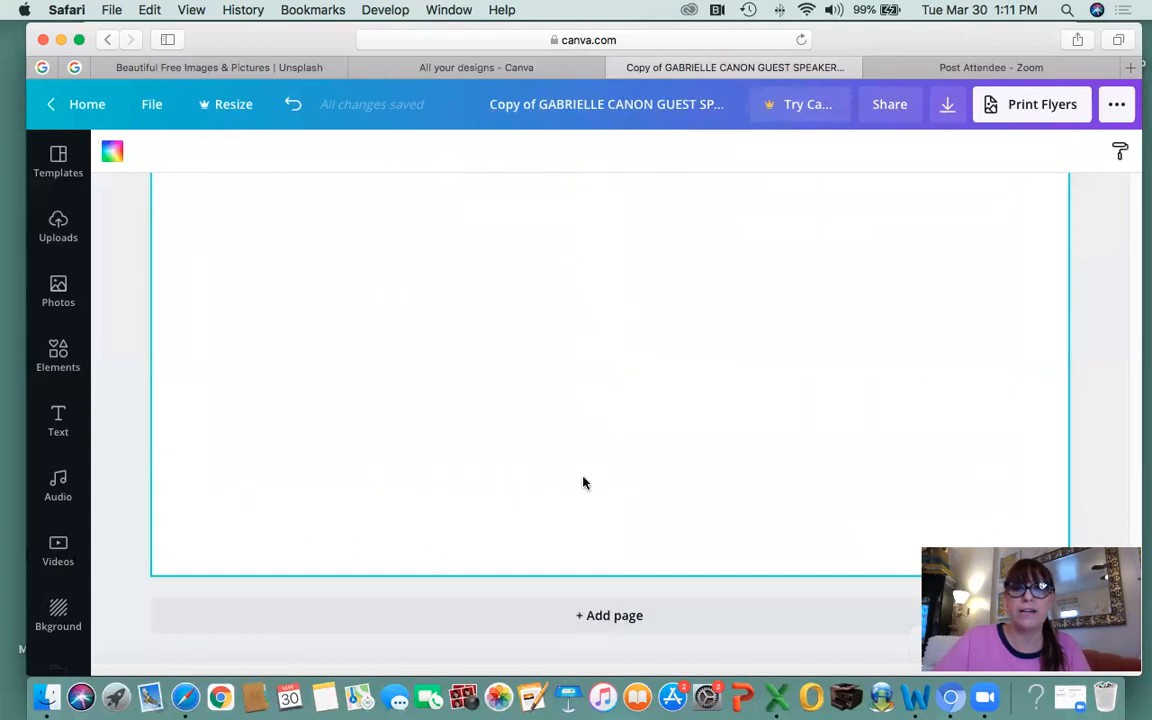
scroll(519, 337, up, 2)
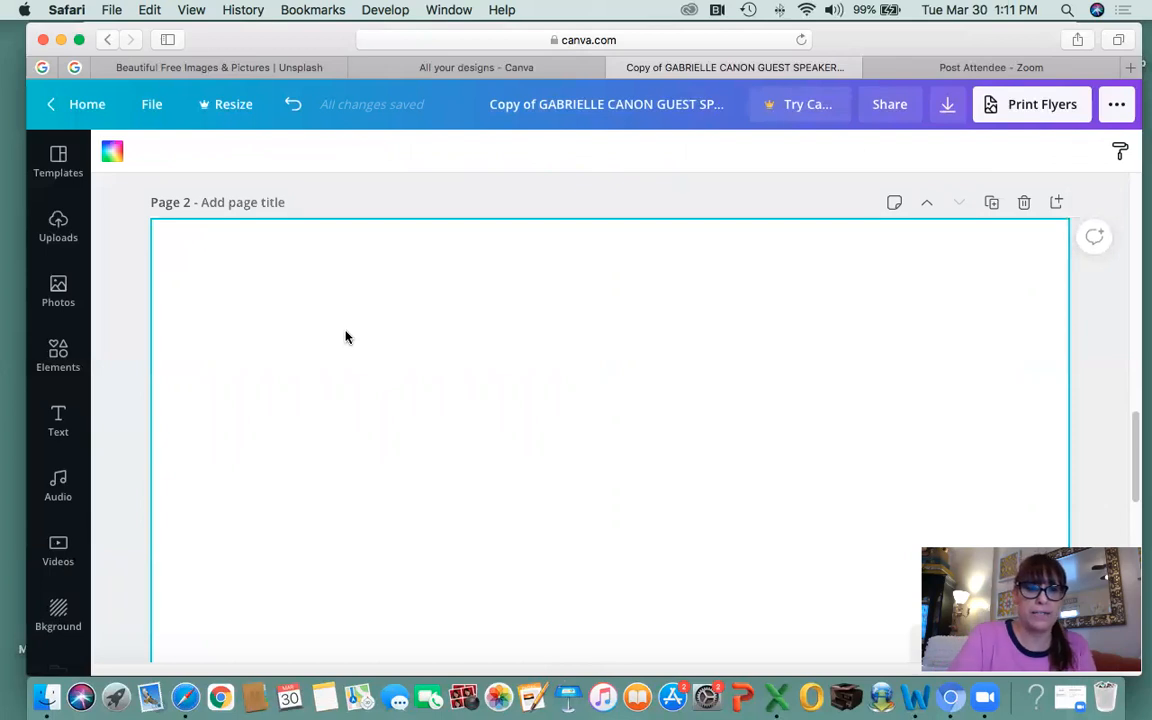
key(super+z)
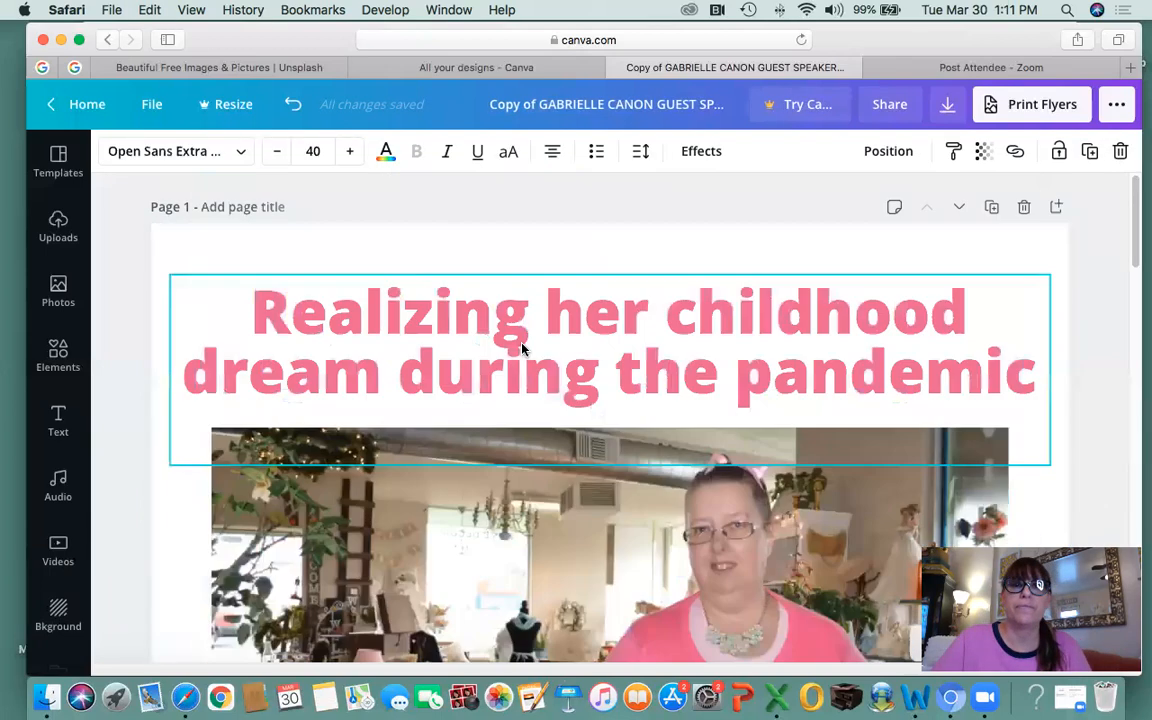
scroll(645, 530, down, 10)
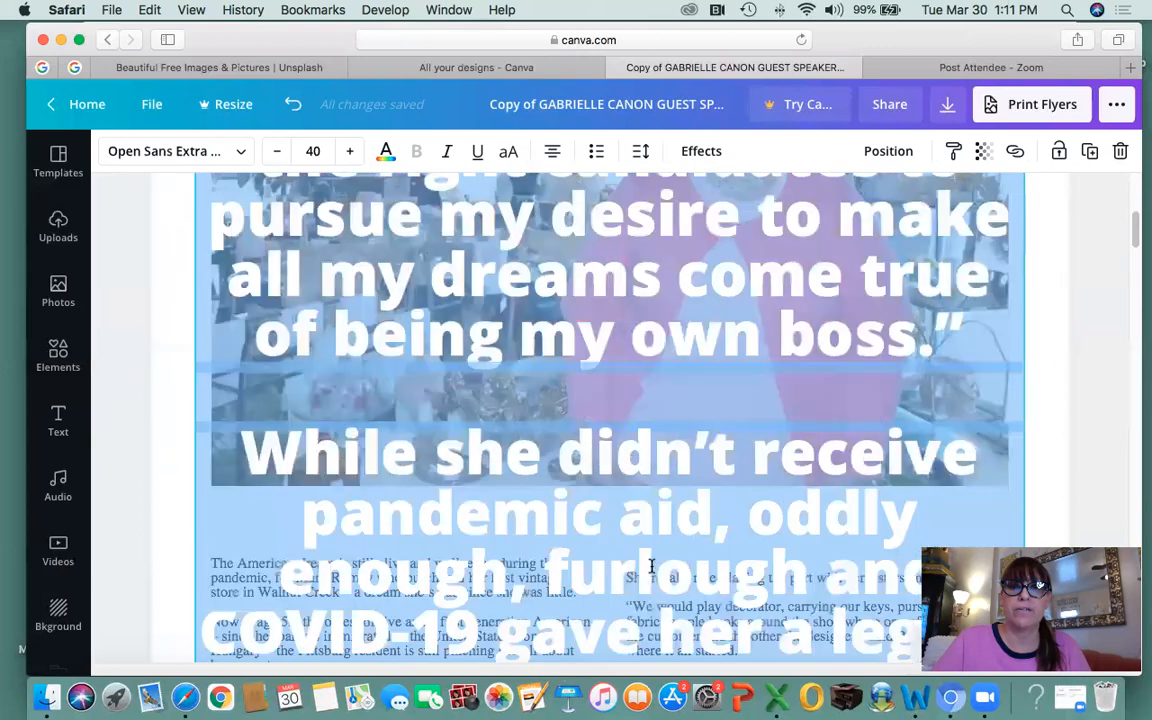
scroll(651, 564, up, 3)
scroll(650, 563, down, 6)
scroll(650, 563, up, 12)
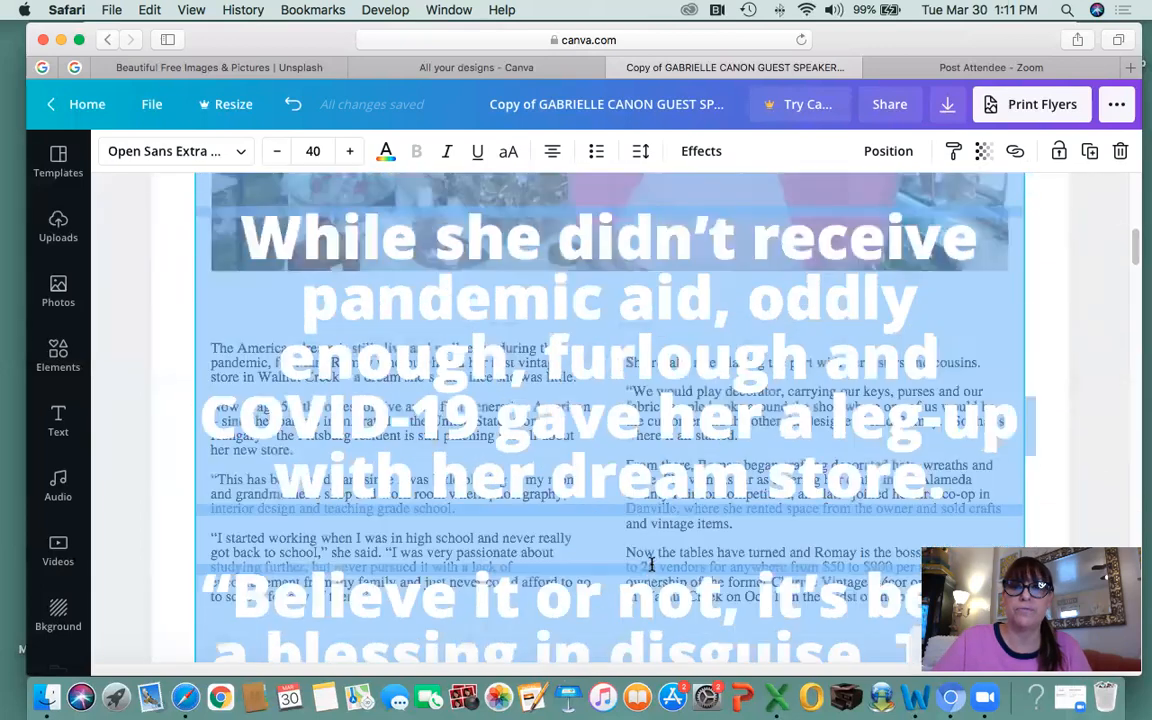
scroll(650, 563, up, 10)
scroll(600, 550, down, 10)
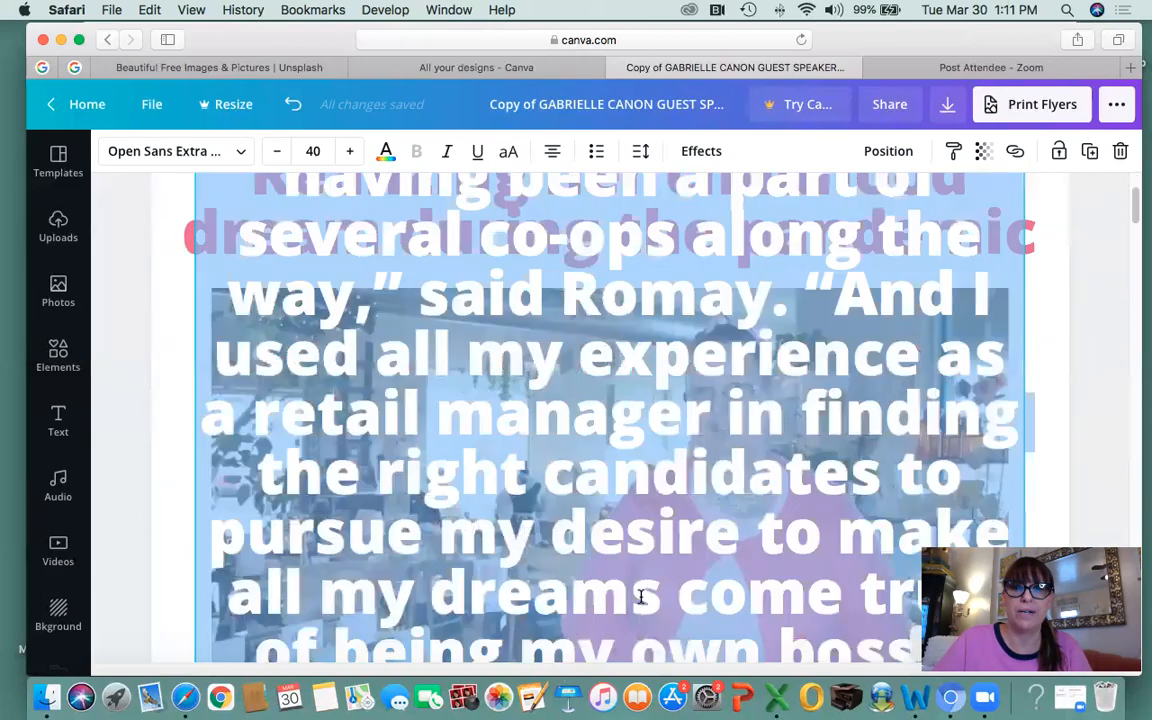
Select the end of the long article text, then select the right article column.
click(520, 527)
drag(470, 527, 760, 596)
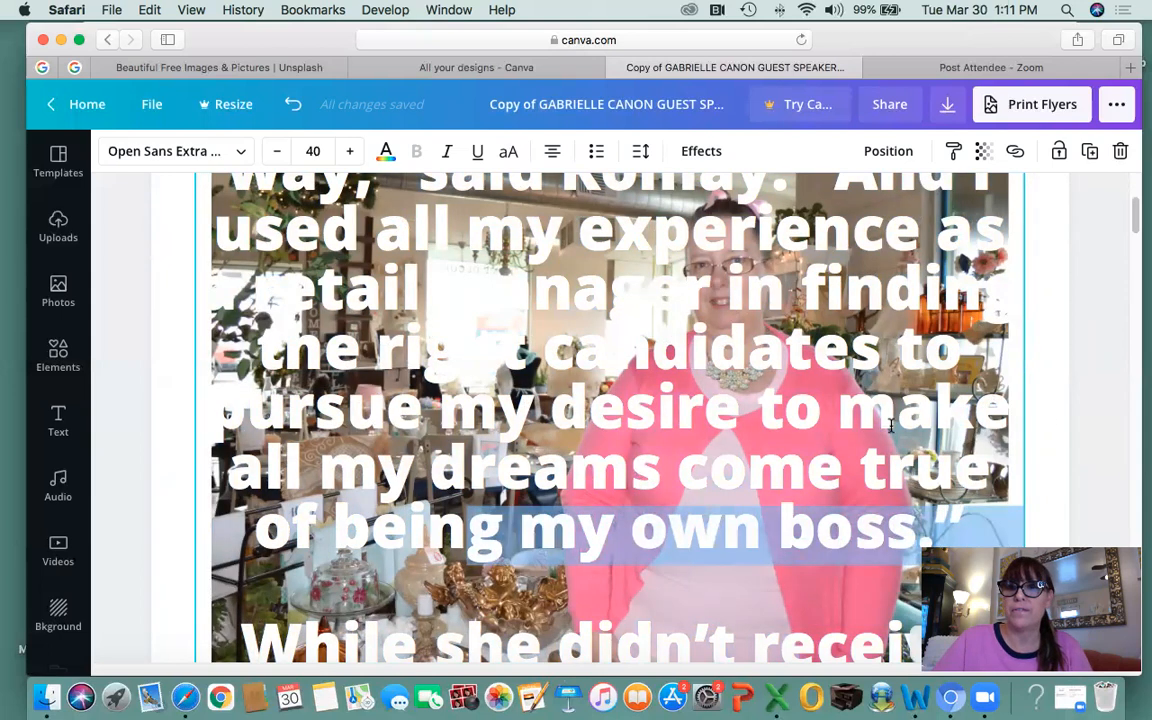
drag(890, 425, 1075, 452)
click(1054, 459)
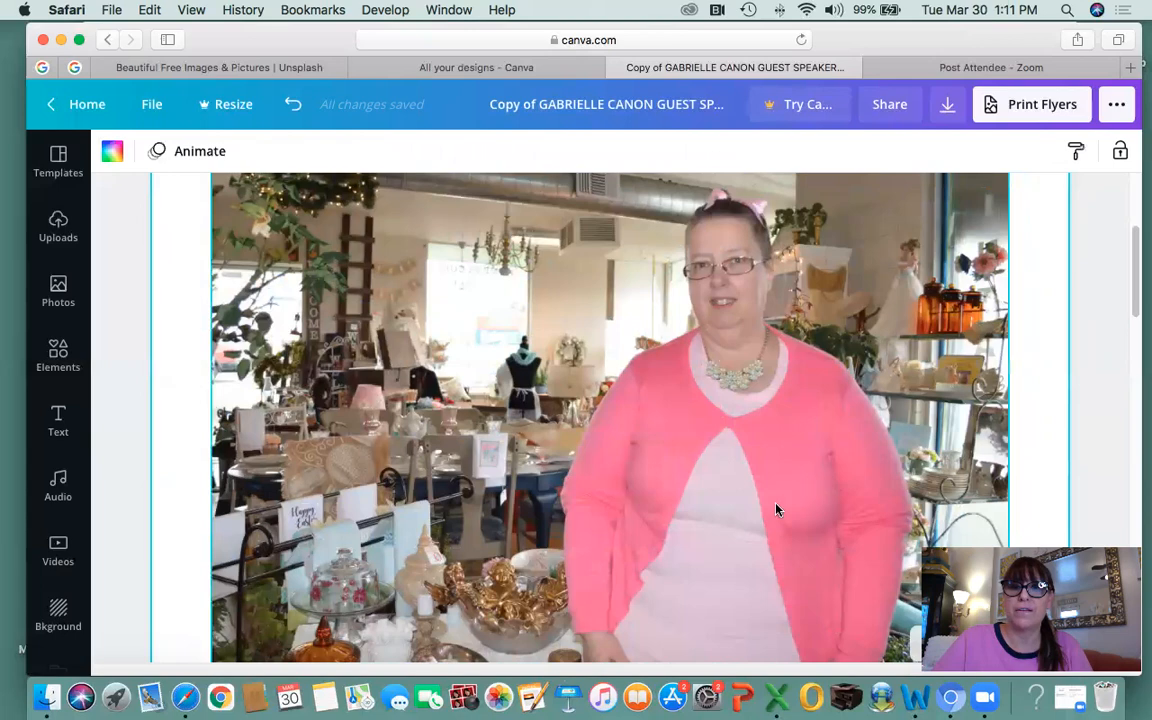
scroll(776, 510, down, 10)
scroll(745, 525, up, 2)
scroll(740, 526, up, 12)
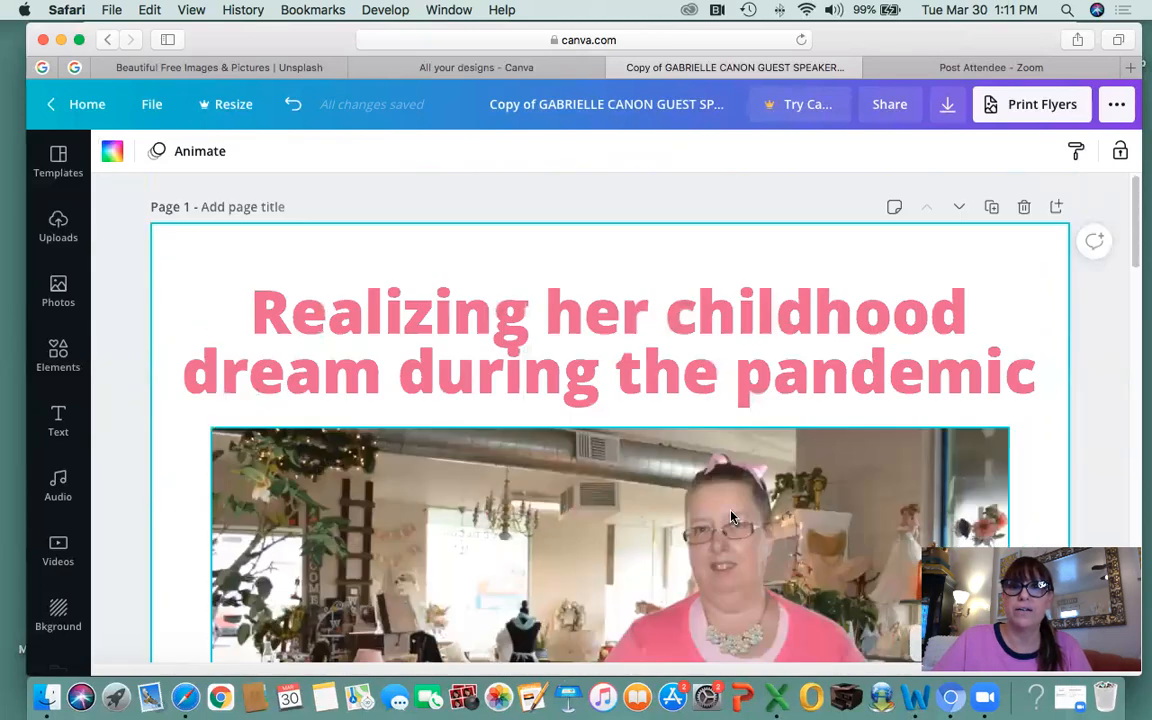
scroll(730, 517, down, 8)
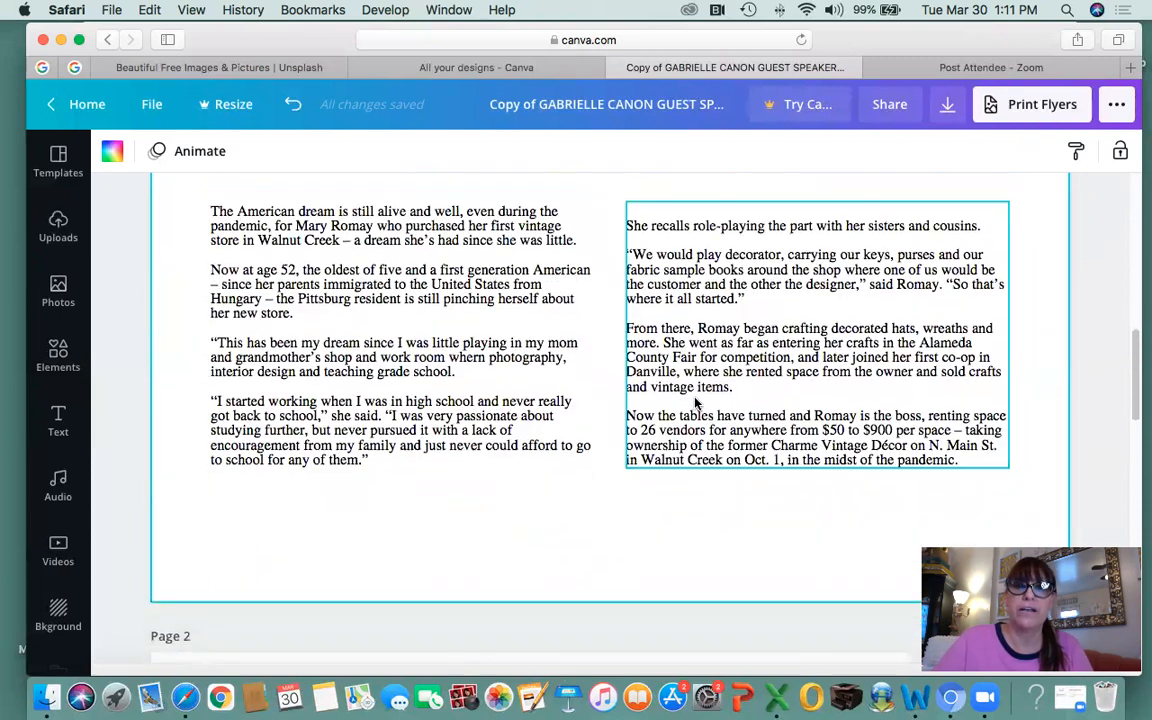
click(697, 403)
scroll(651, 373, down, 5)
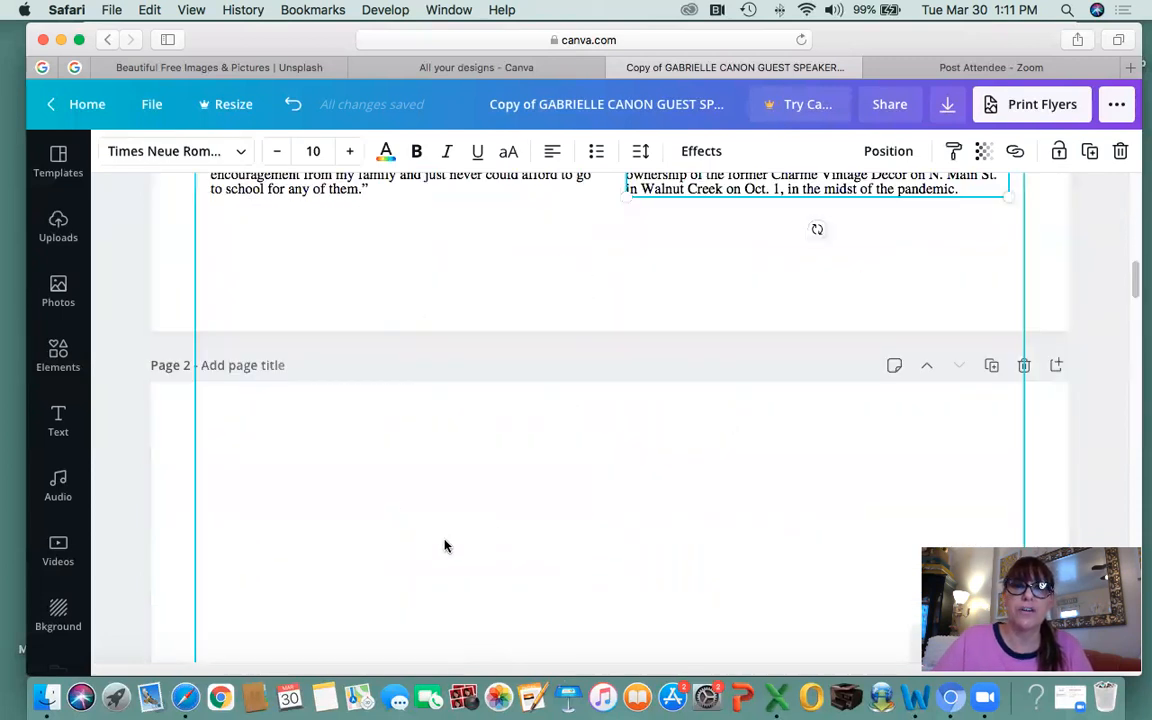
scroll(603, 583, up, 5)
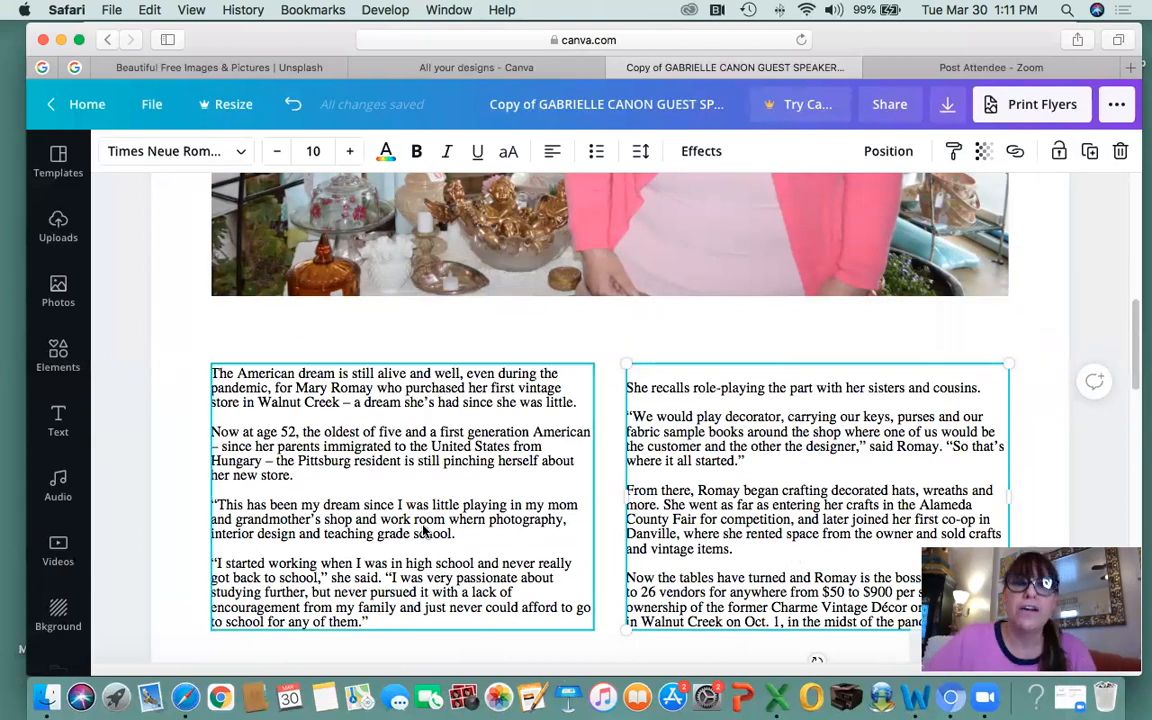
Indent the left column's first and 'Now at age 52' paragraphs and delete the three blank lines between them.
click(381, 506)
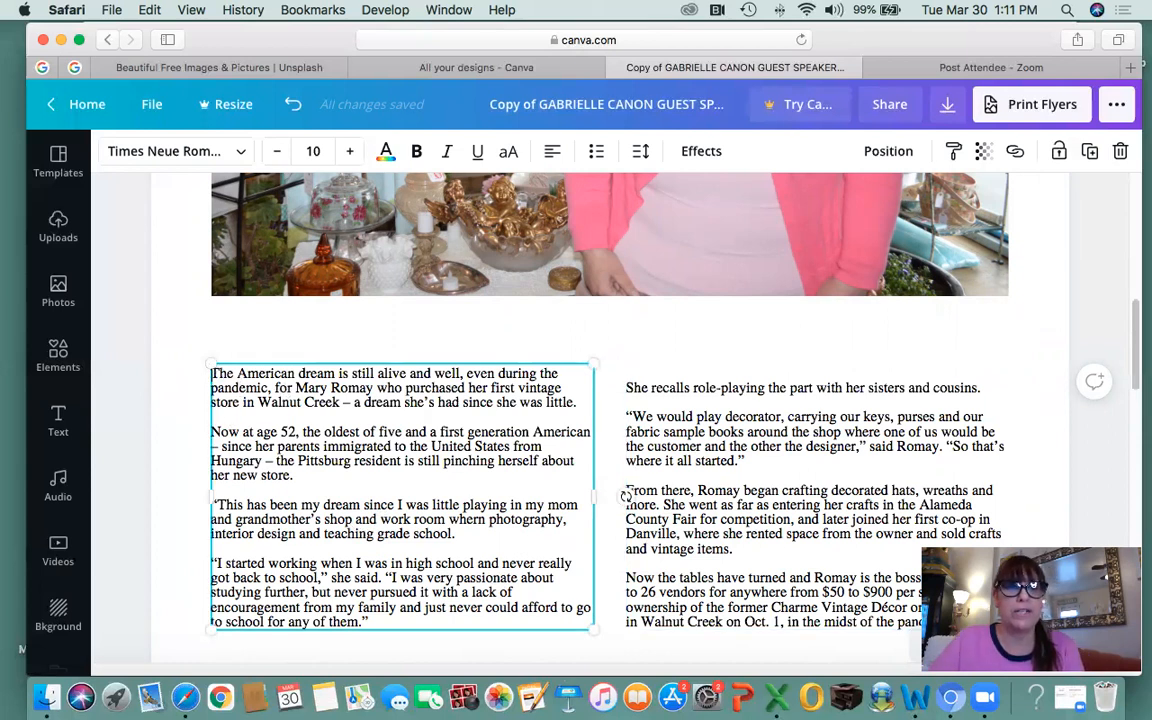
click(212, 374)
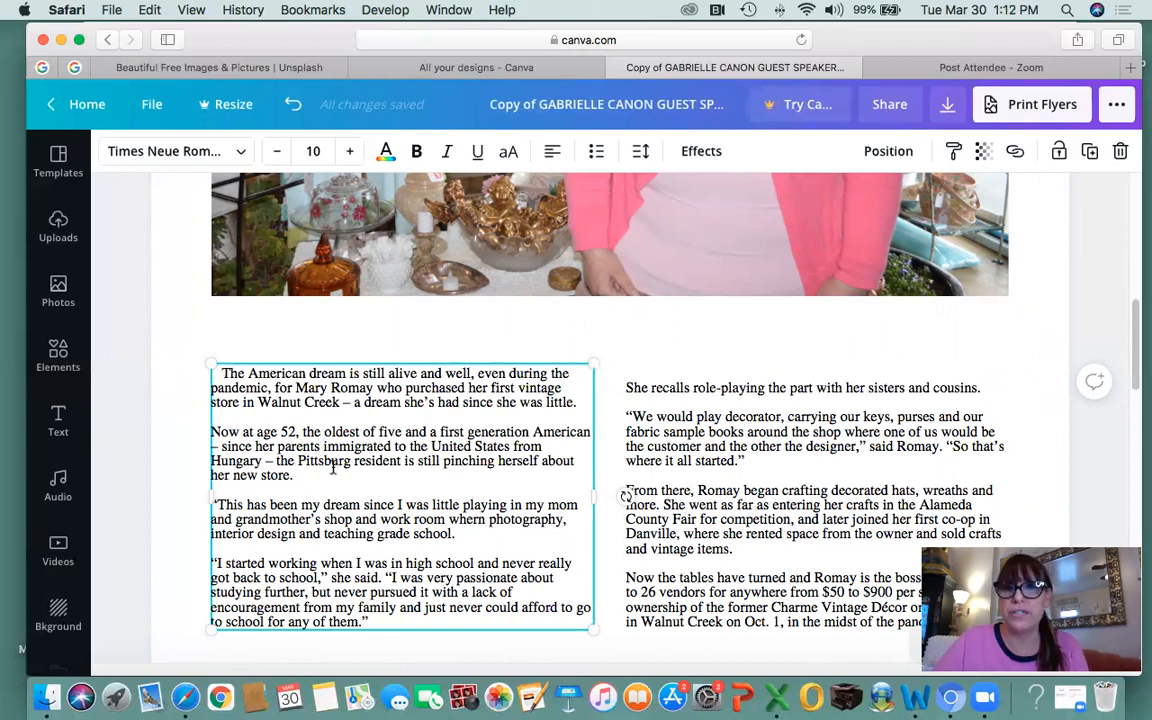
click(211, 432)
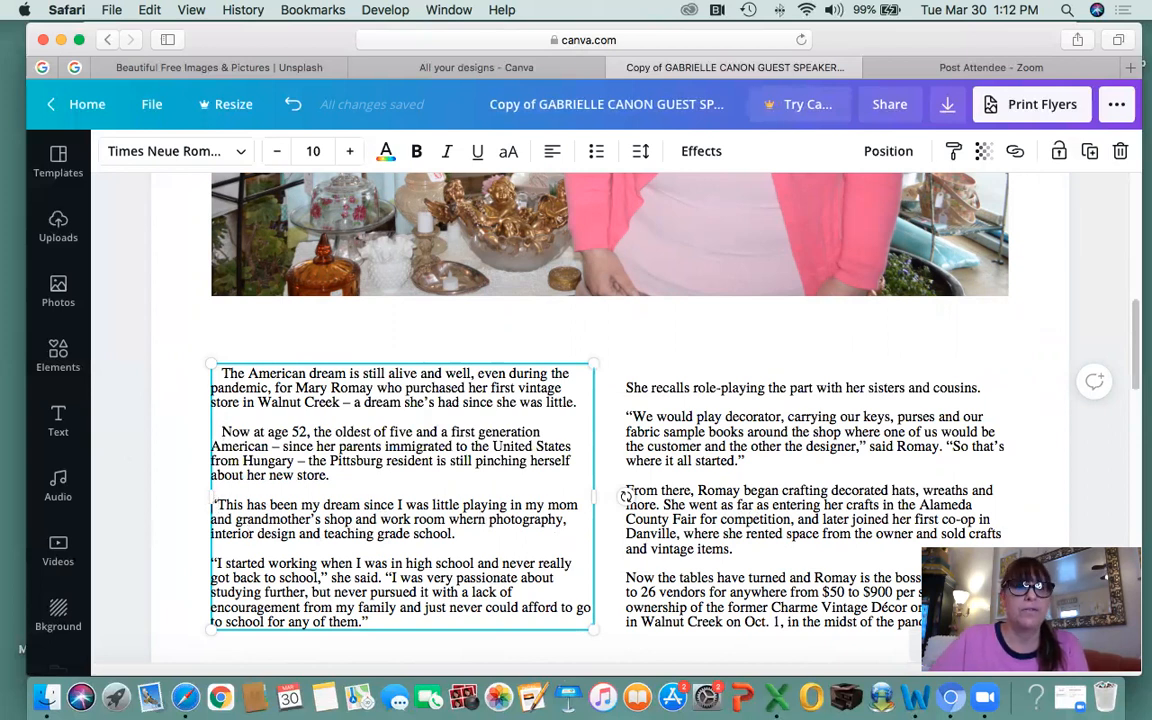
click(252, 416)
key(BackSpace)
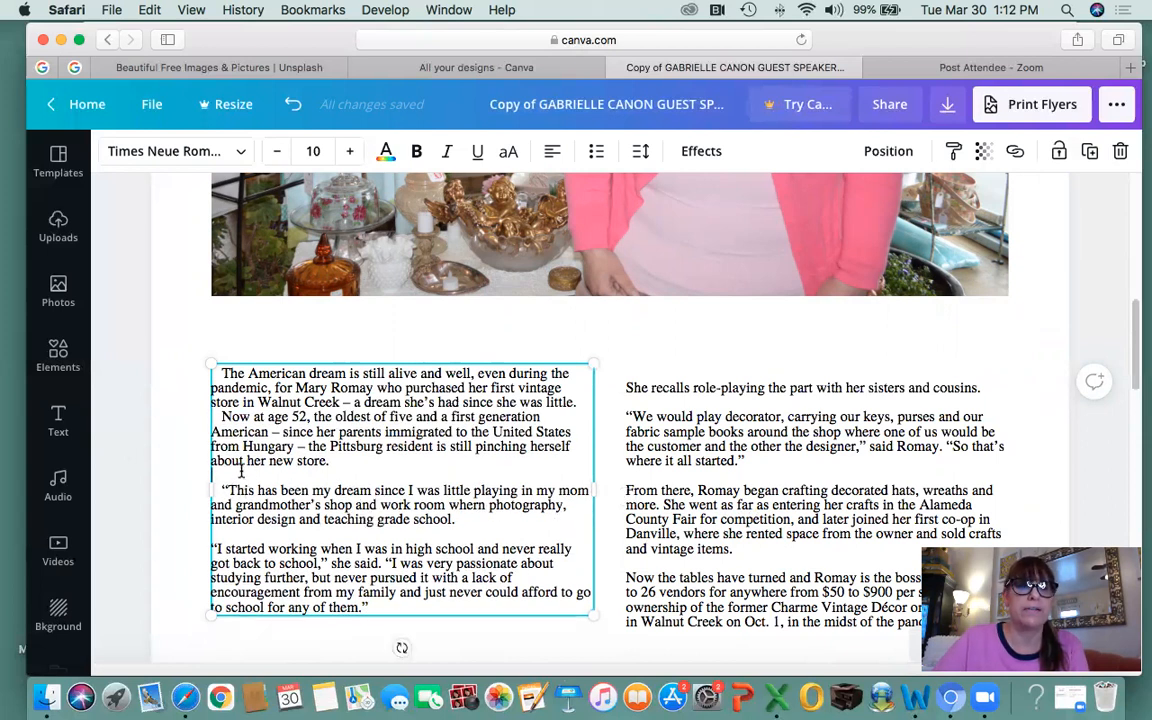
key(BackSpace)
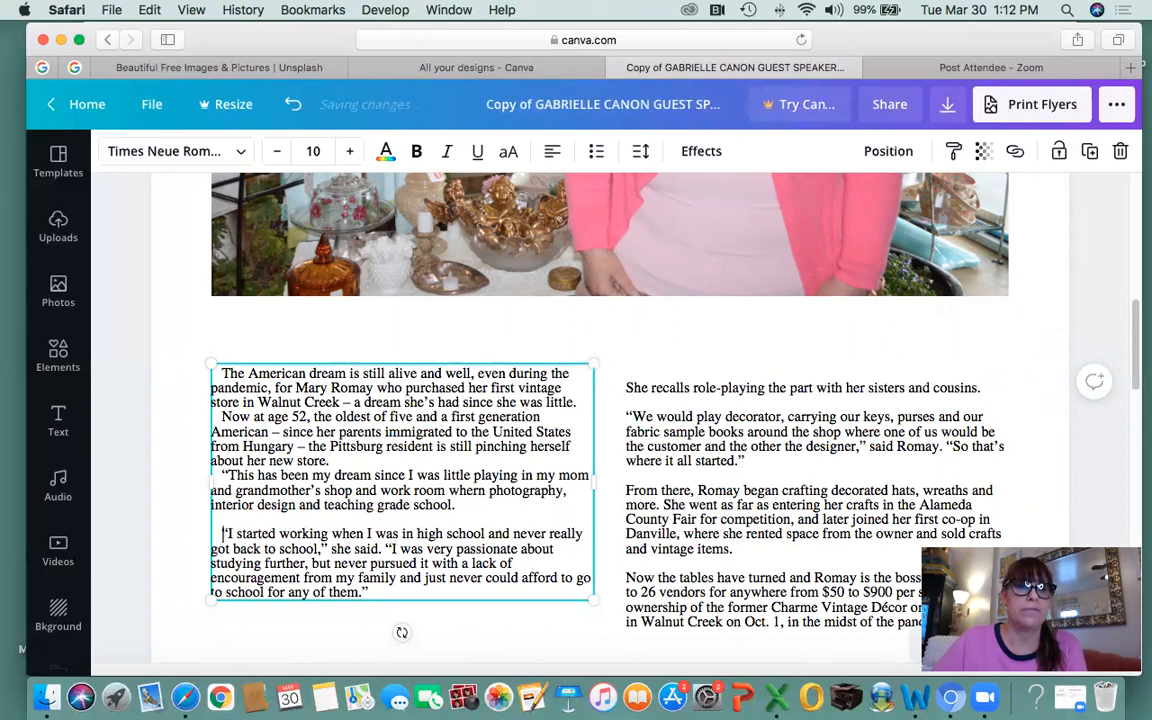
key(BackSpace)
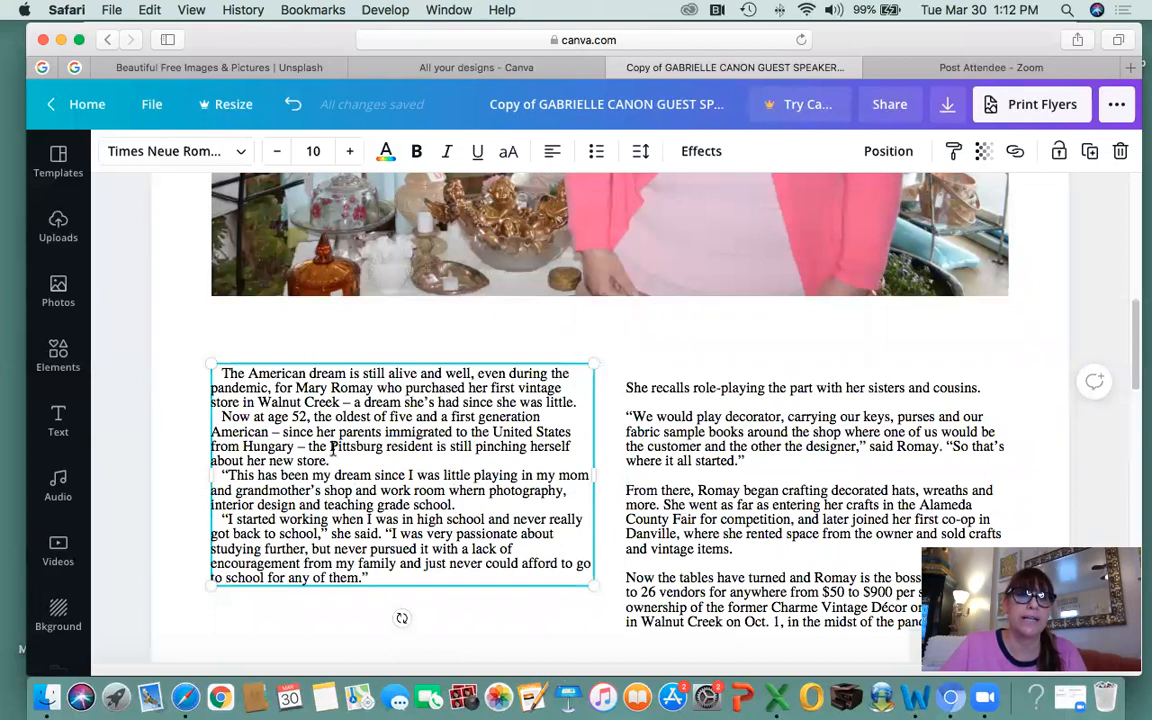
scroll(728, 488, down, 3)
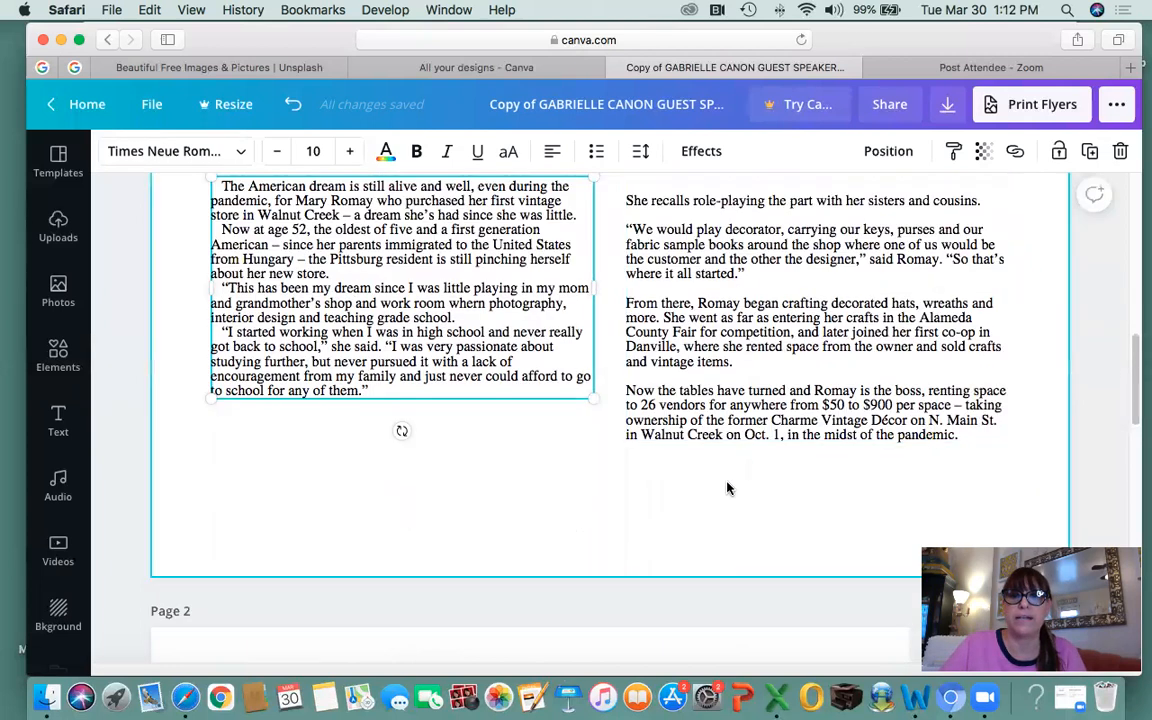
Delete the right column's empty first line and blank lines, indenting the 'We would play decorator' paragraph.
scroll(728, 488, up, 2)
click(662, 334)
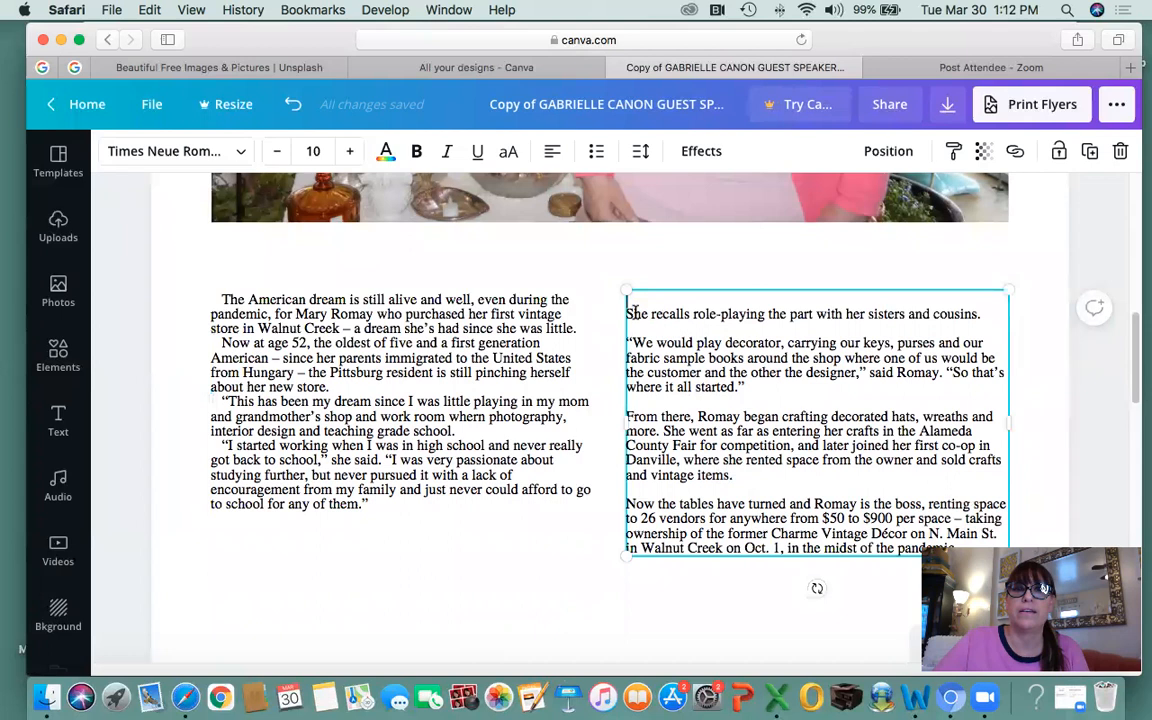
key(BackSpace)
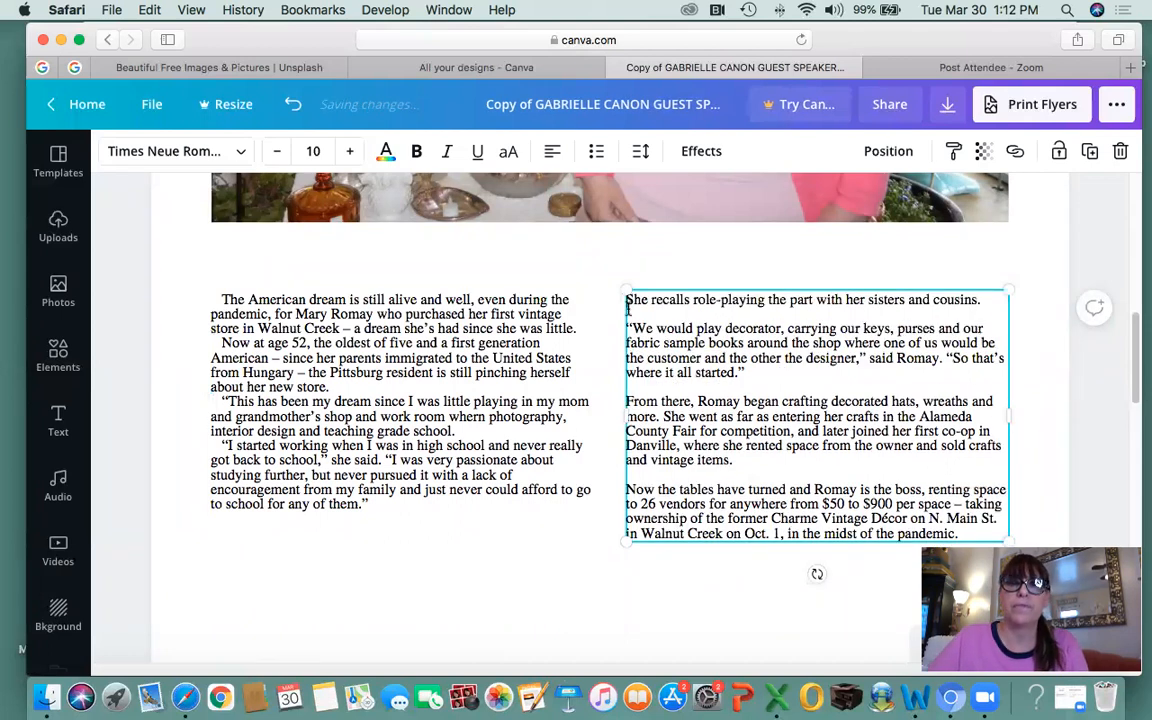
click(627, 329)
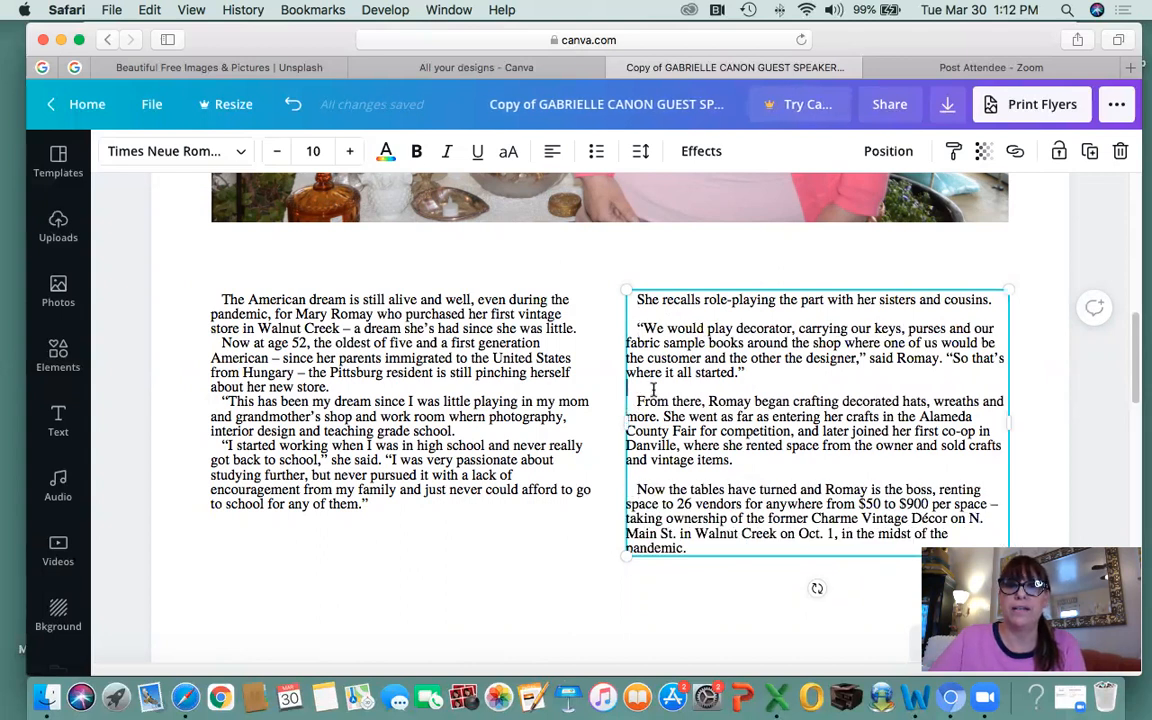
key(BackSpace)
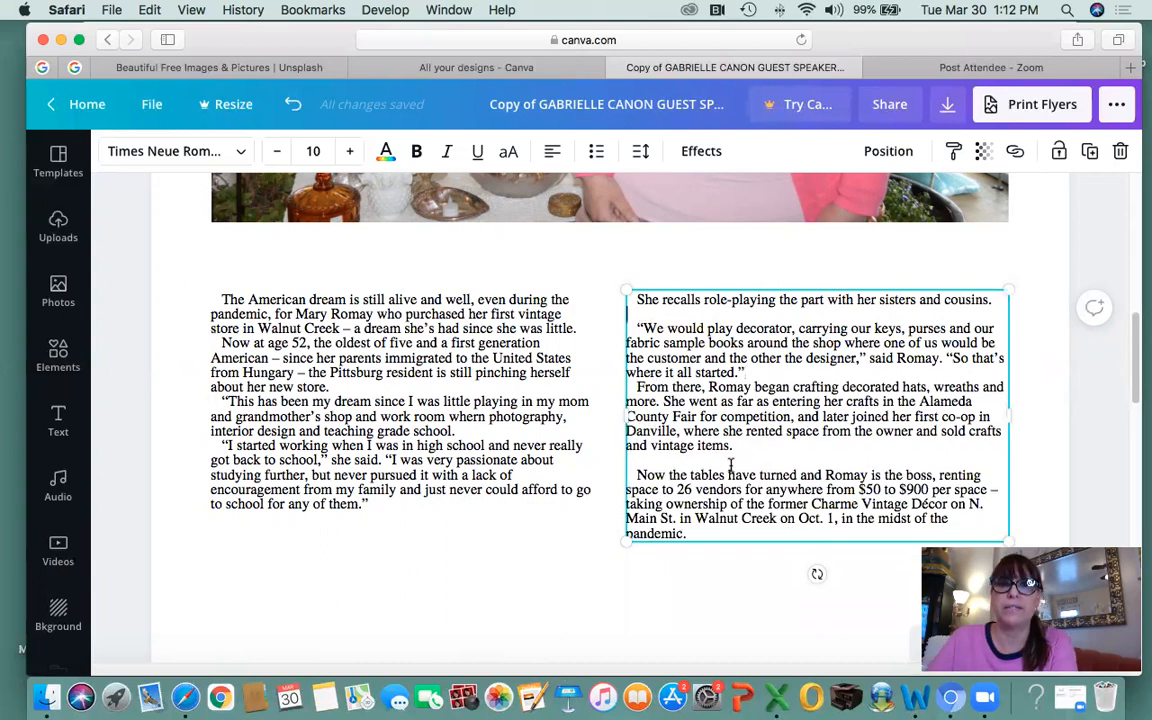
key(BackSpace)
click(710, 442)
key(BackSpace)
scroll(714, 446, up, 1)
scroll(712, 444, up, 5)
scroll(702, 442, down, 6)
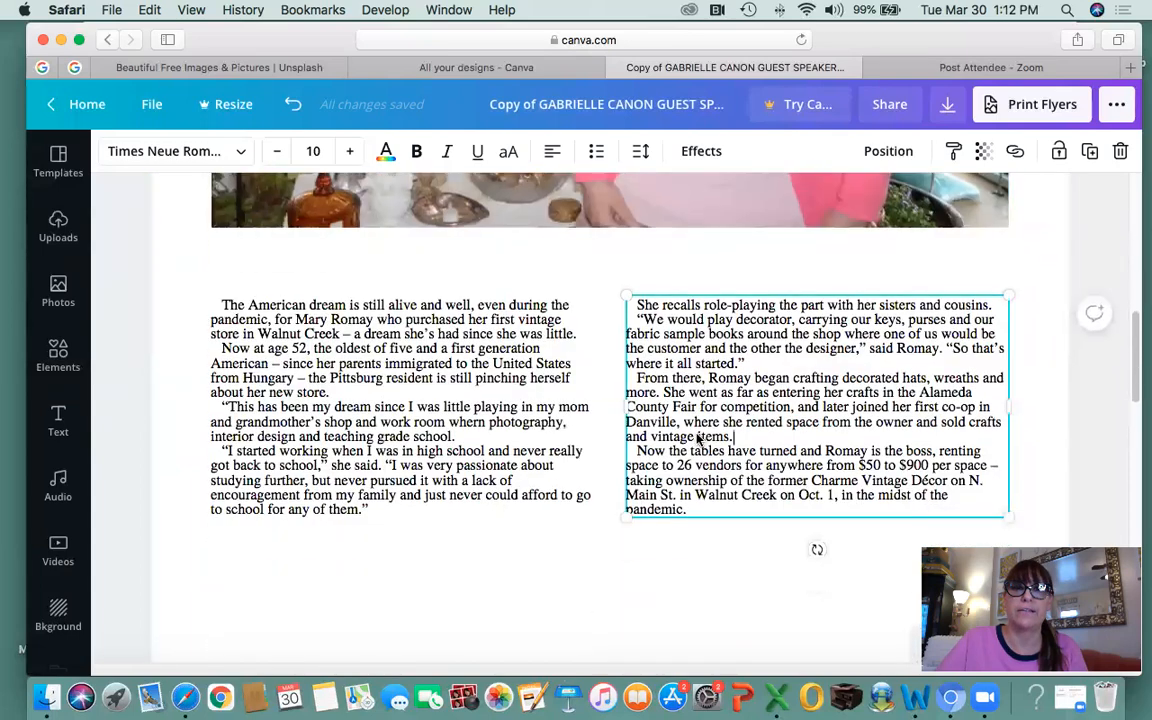
scroll(697, 439, down, 5)
scroll(623, 385, up, 7)
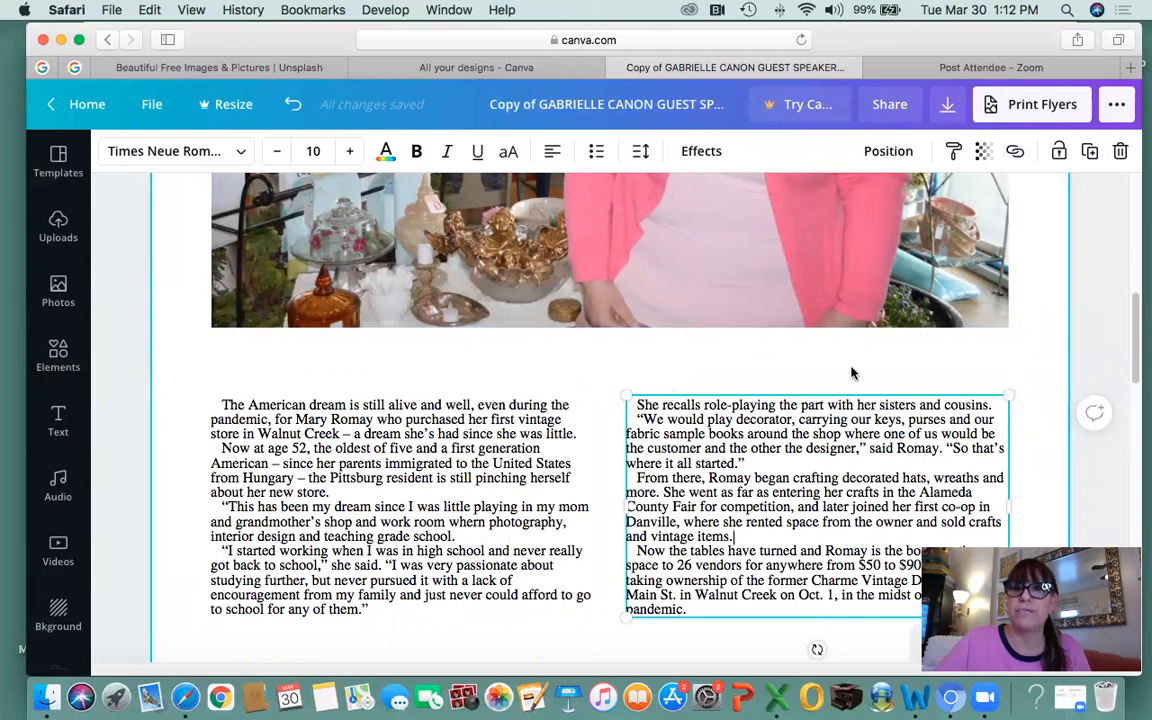
Add a new body text box from the text styles and drag it into position over the columns.
click(58, 421)
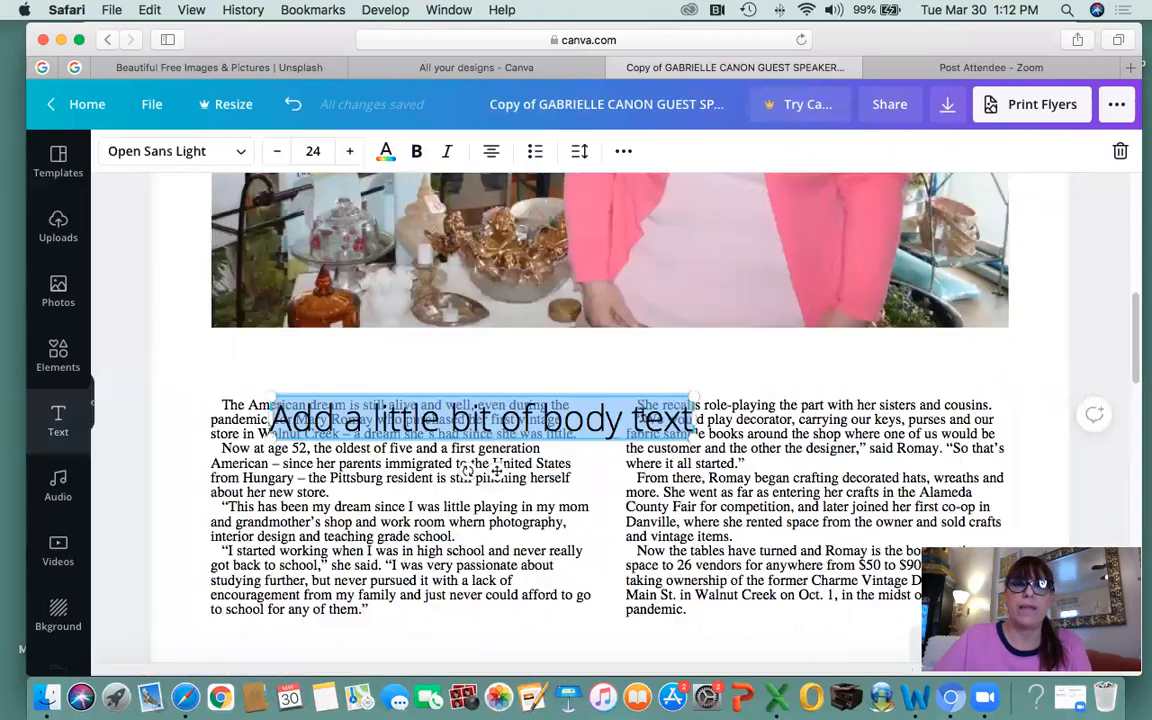
click(416, 403)
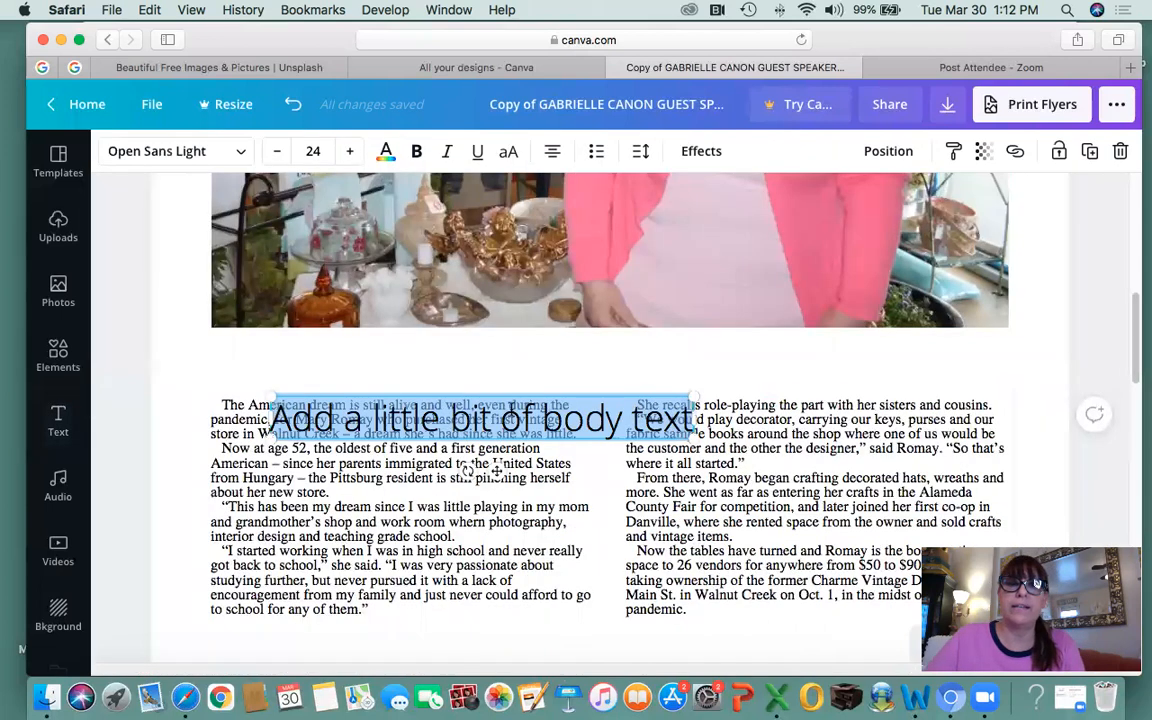
click(532, 367)
drag(476, 420, 603, 351)
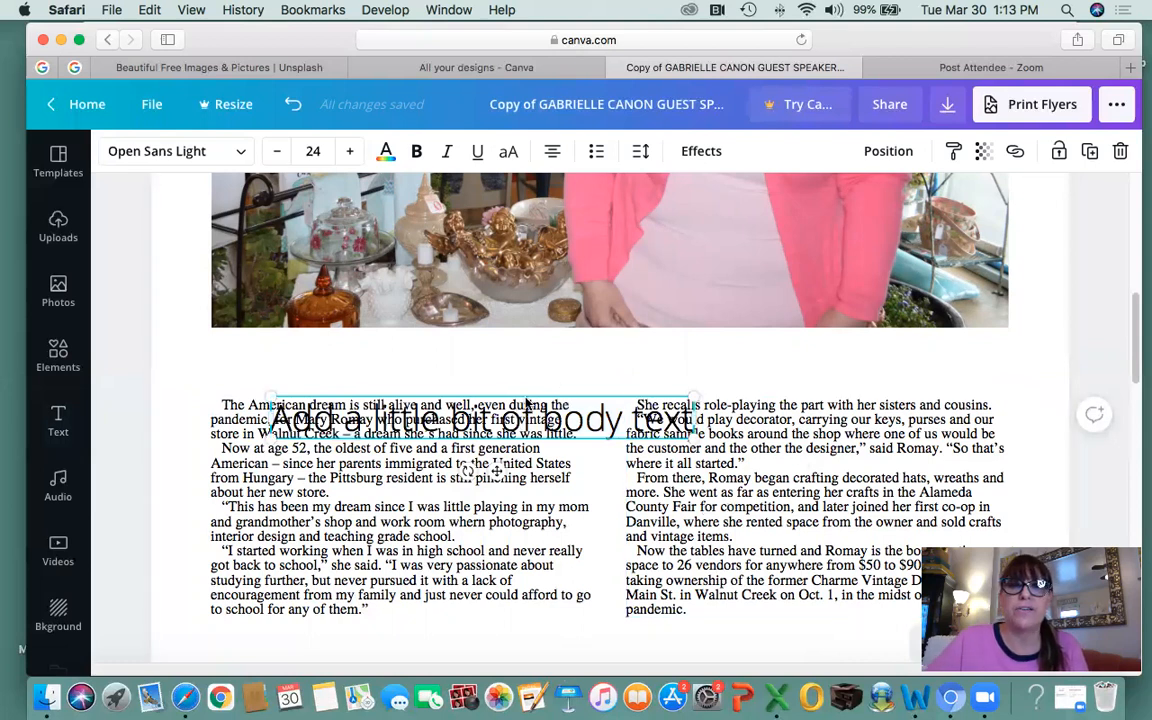
click(466, 362)
click(505, 423)
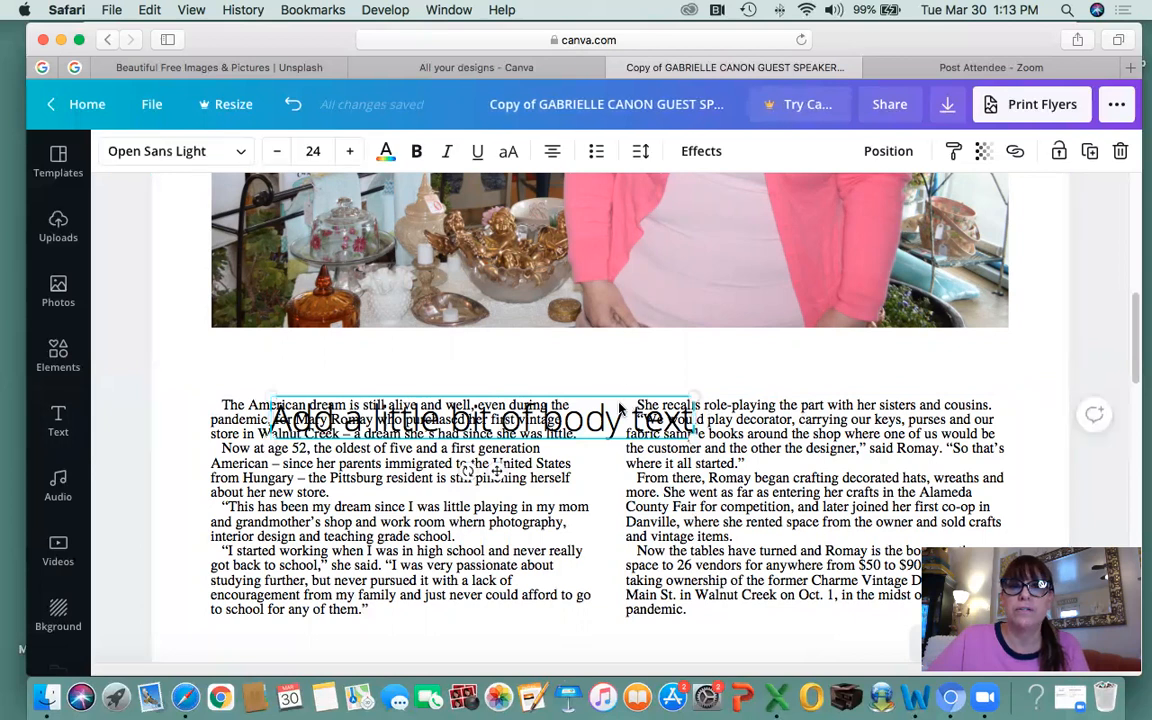
click(813, 362)
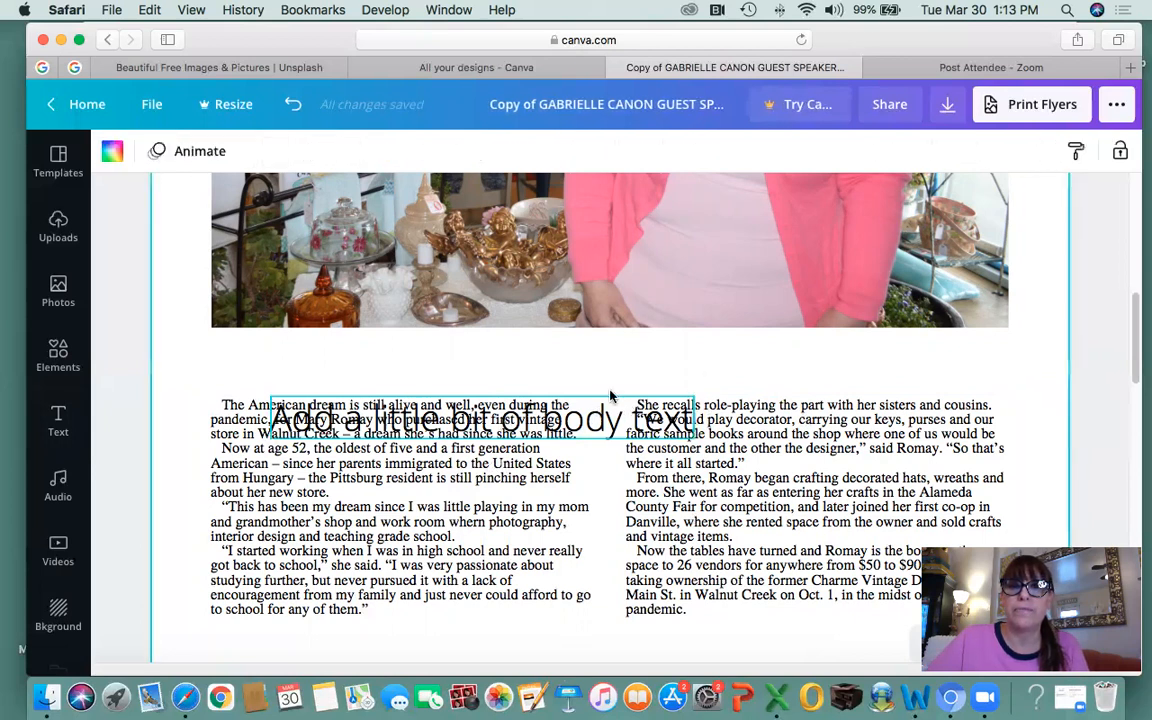
click(610, 399)
click(562, 374)
click(368, 552)
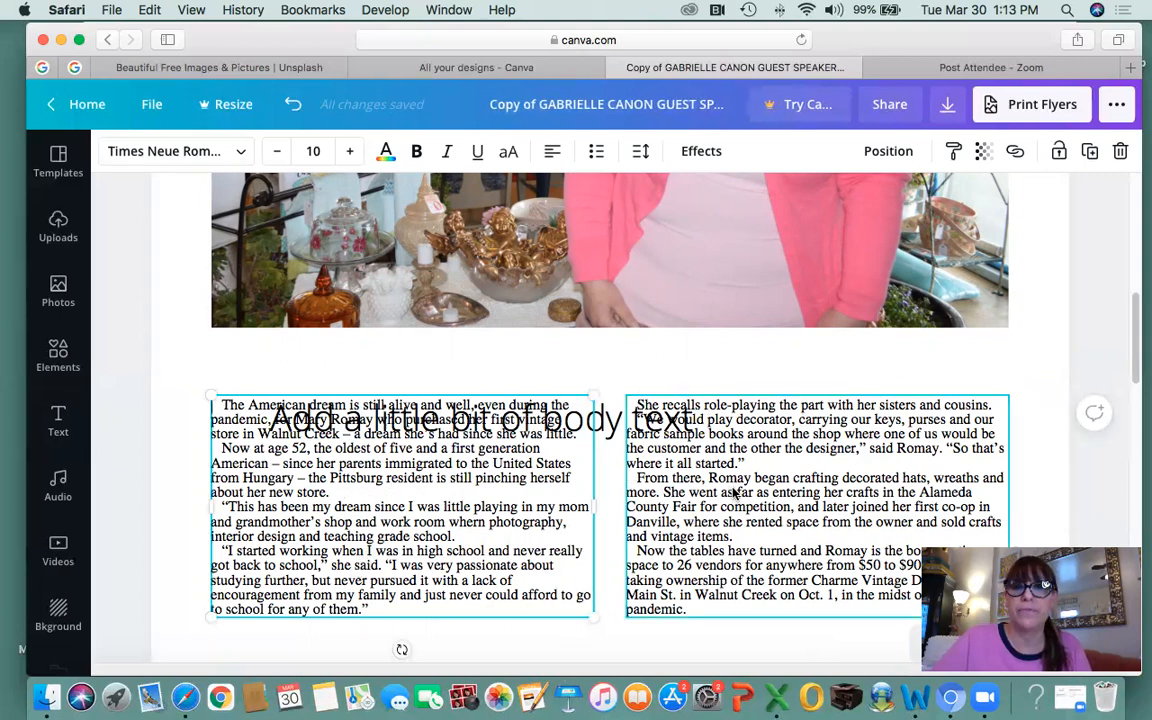
scroll(438, 464, down, 1)
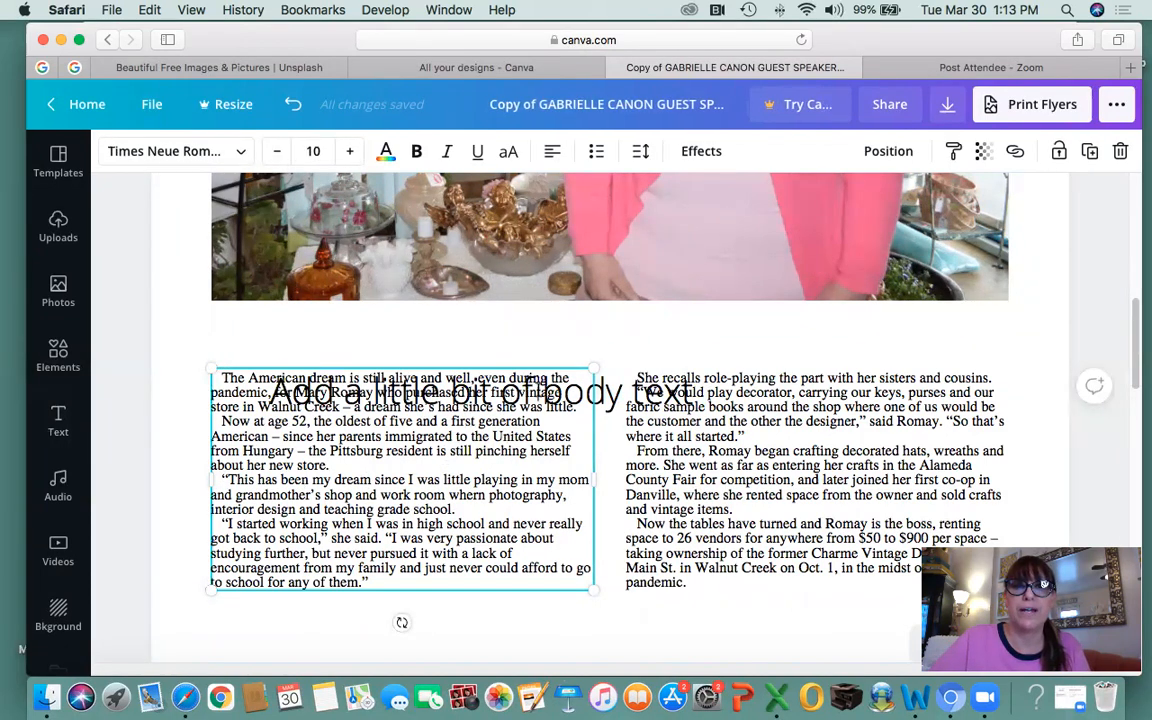
Highlight all the 'Add a little bit of body text' placeholder words and delete them.
click(565, 318)
click(618, 402)
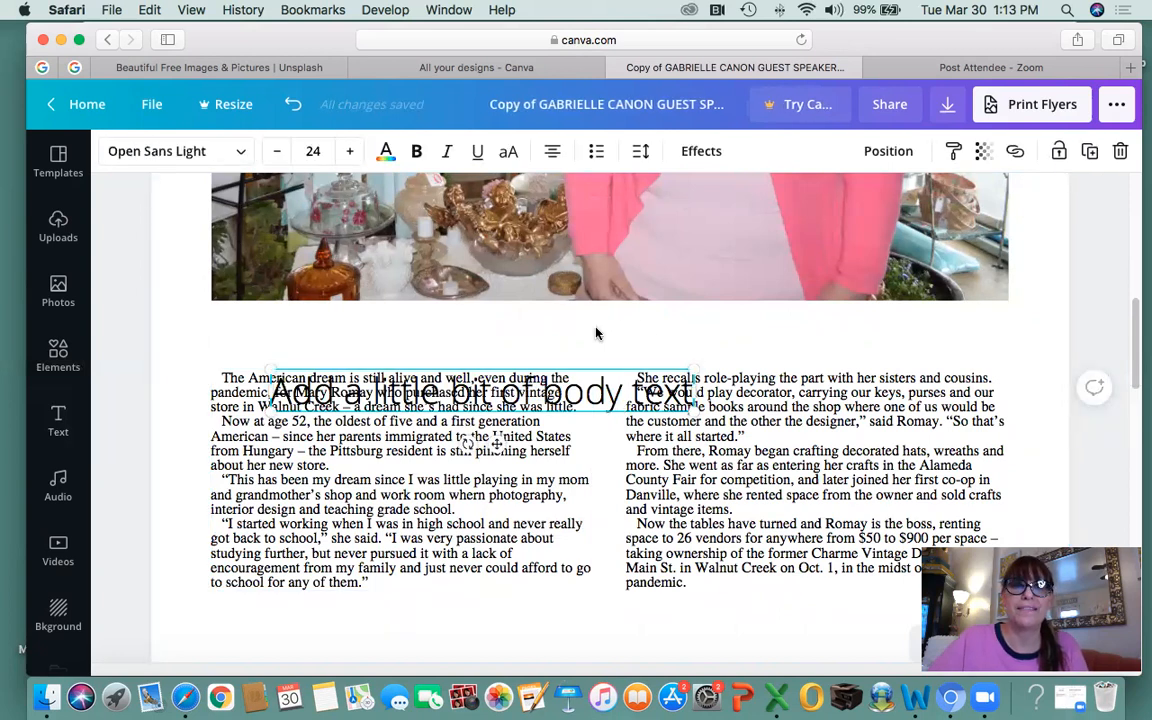
scroll(594, 380, up, 5)
scroll(594, 398, down, 3)
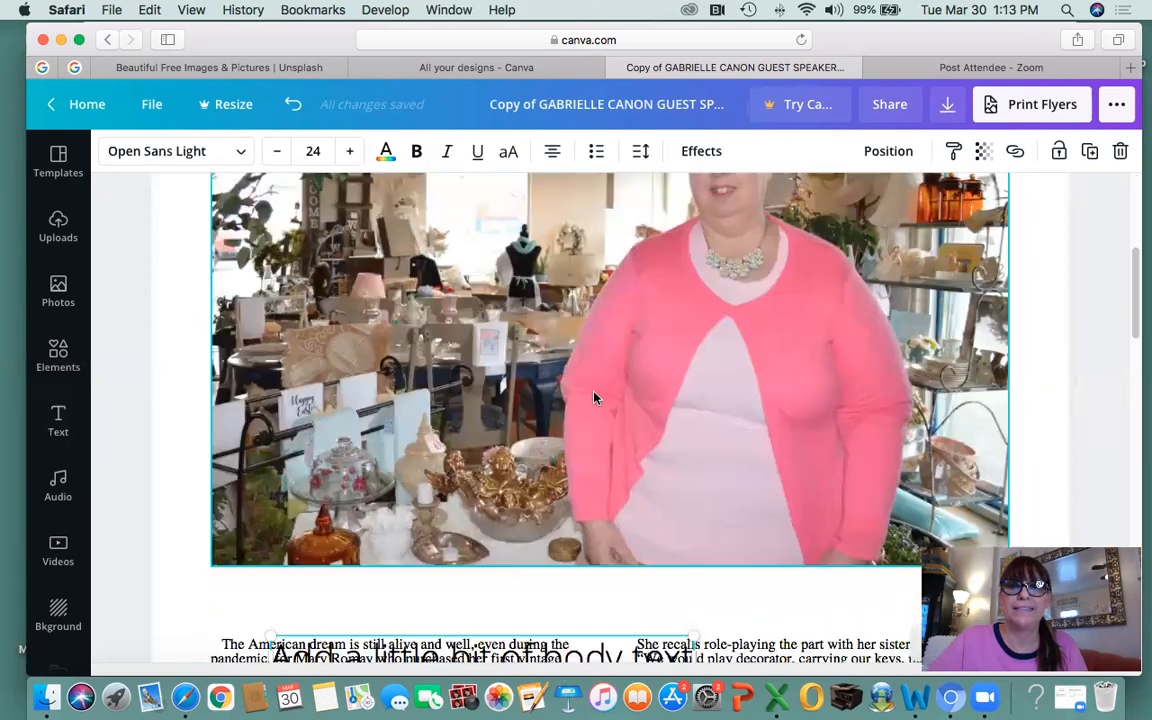
scroll(594, 398, down, 5)
scroll(590, 397, up, 3)
scroll(587, 393, down, 1)
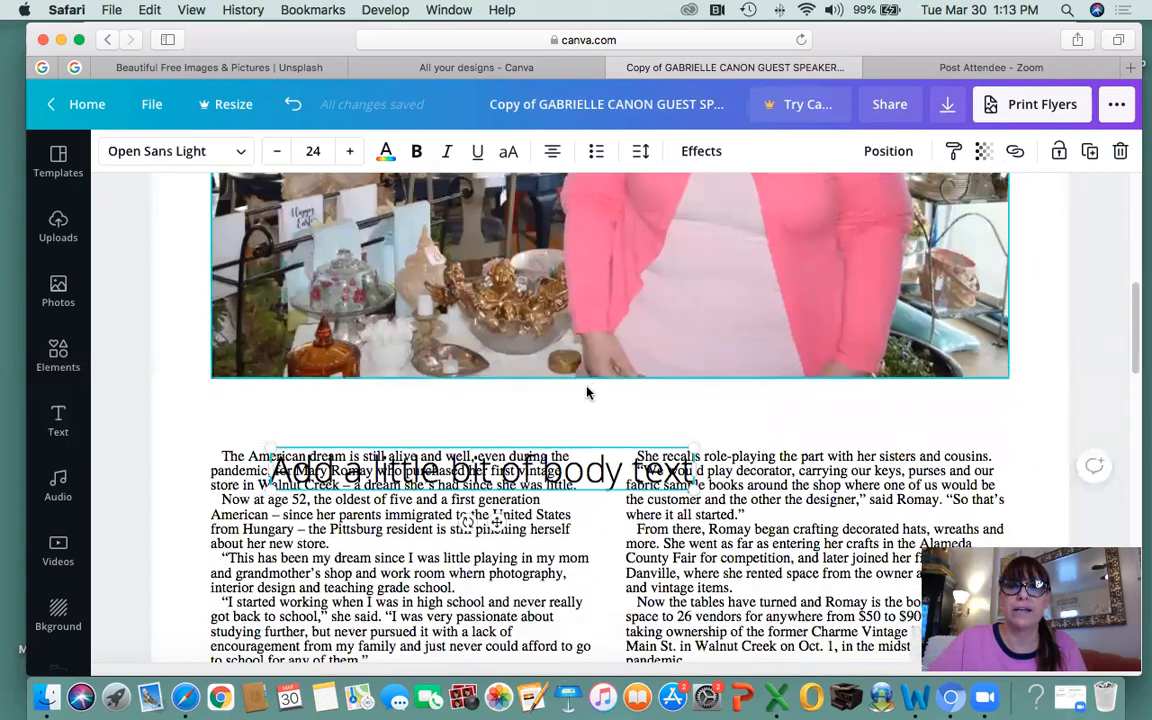
scroll(587, 393, down, 1)
double_click(597, 413)
click(605, 358)
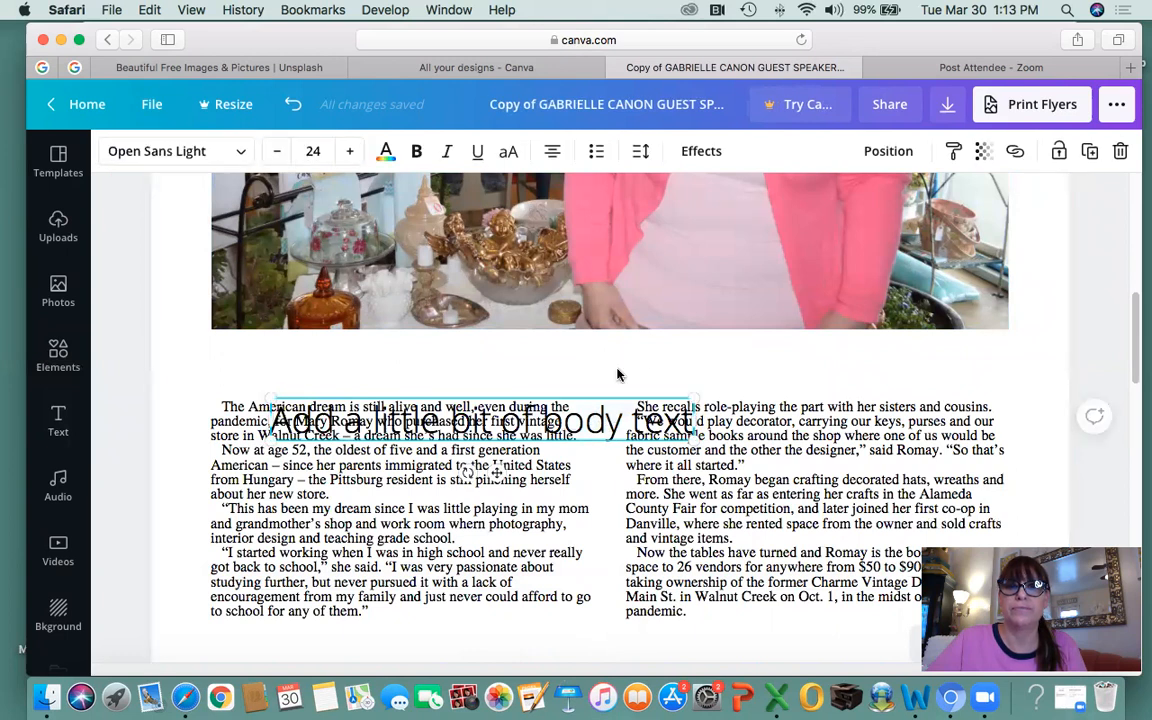
double_click(590, 421)
key(BackSpace)
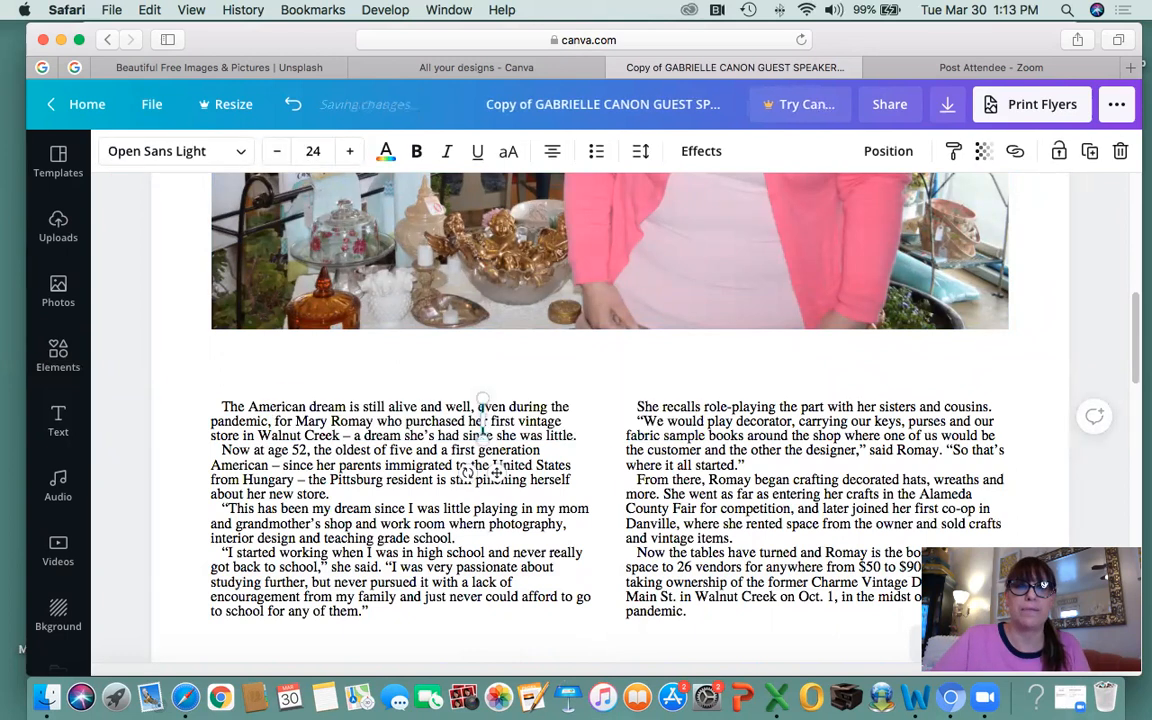
Add another body-text box, then select the body-text box overlapping the columns and delete it.
click(57, 418)
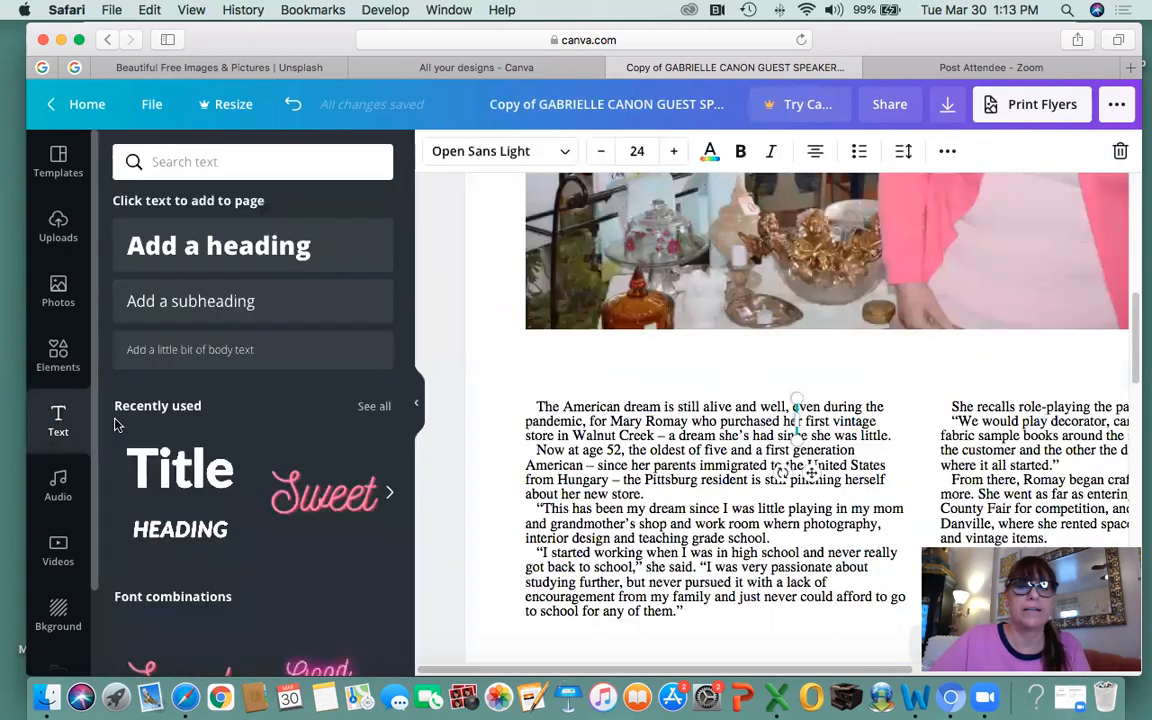
click(185, 350)
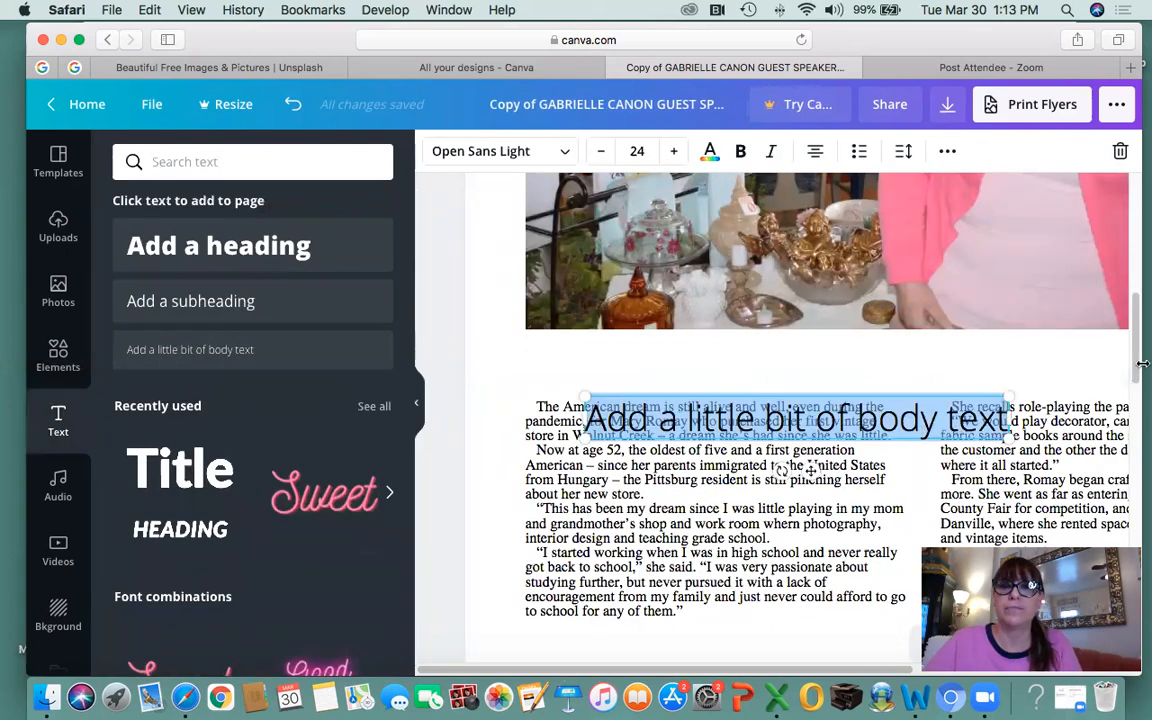
click(417, 407)
click(589, 373)
click(583, 423)
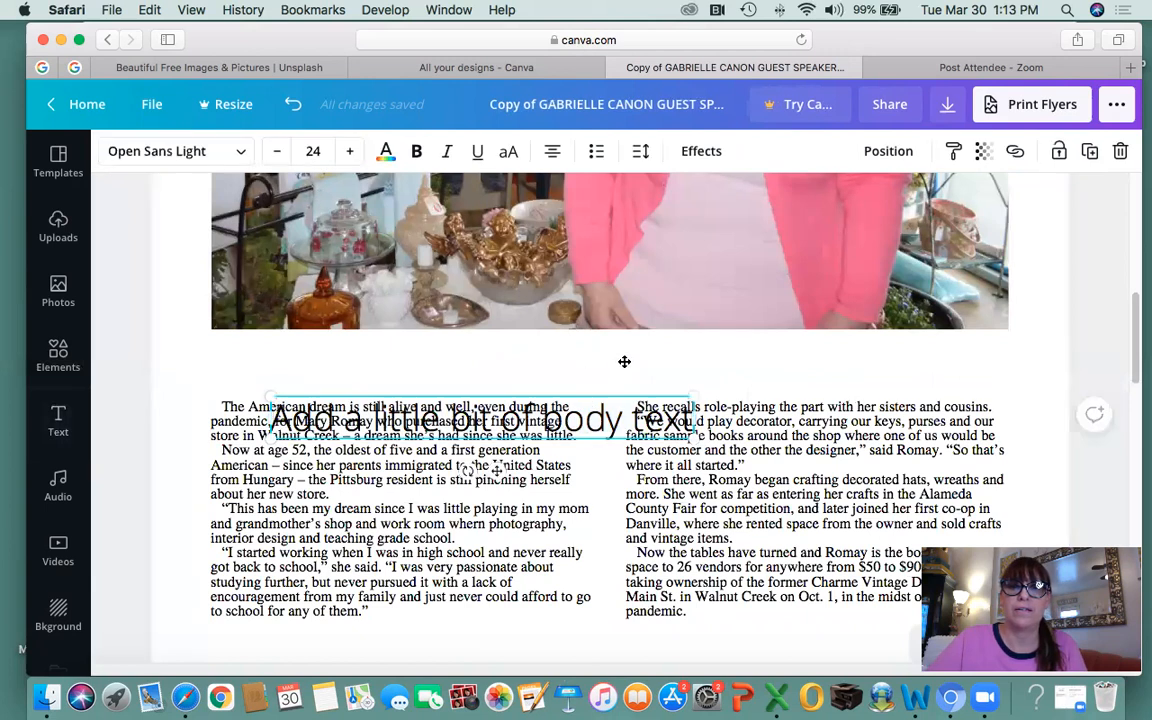
click(563, 371)
click(500, 420)
click(437, 368)
click(490, 425)
key(BackSpace)
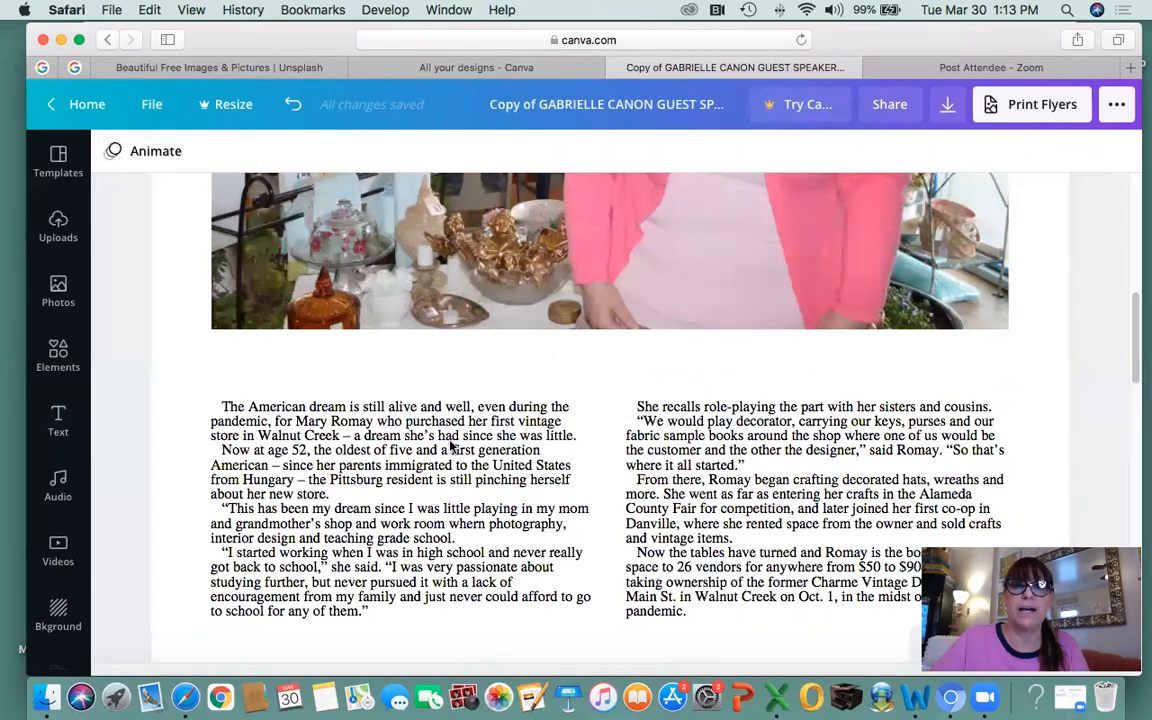
Scroll to the article and pick the left column, then the right column, then the left again.
scroll(848, 445, up, 3)
scroll(848, 445, down, 7)
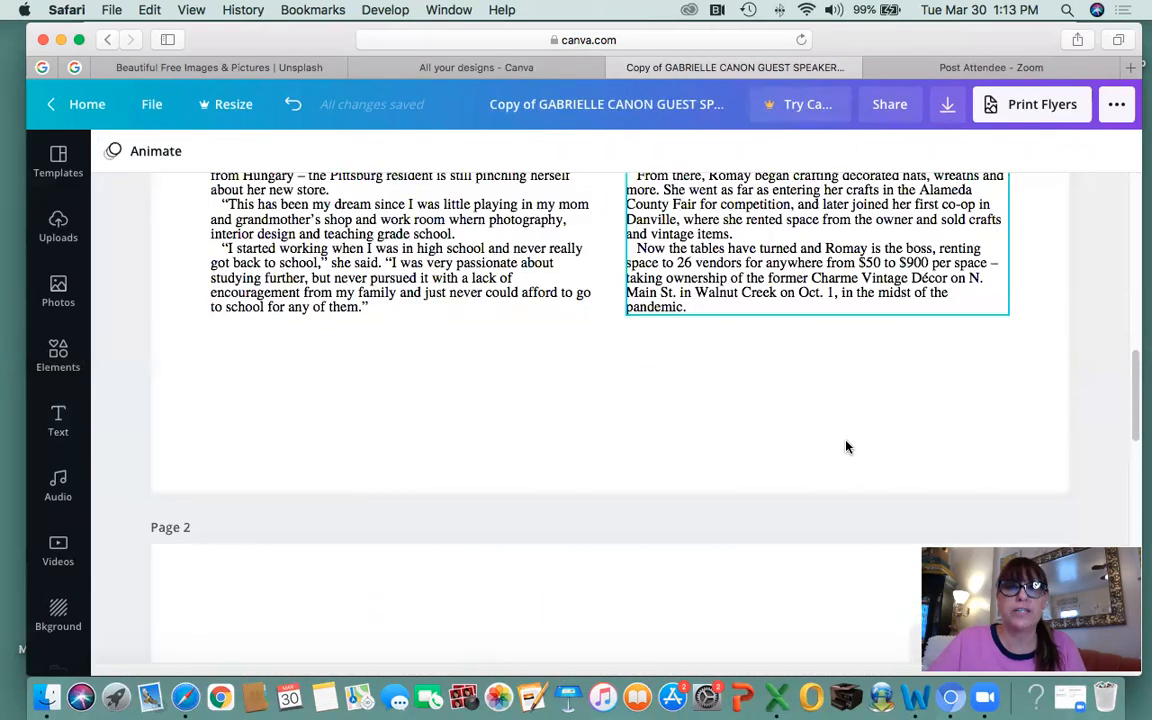
scroll(826, 455, up, 5)
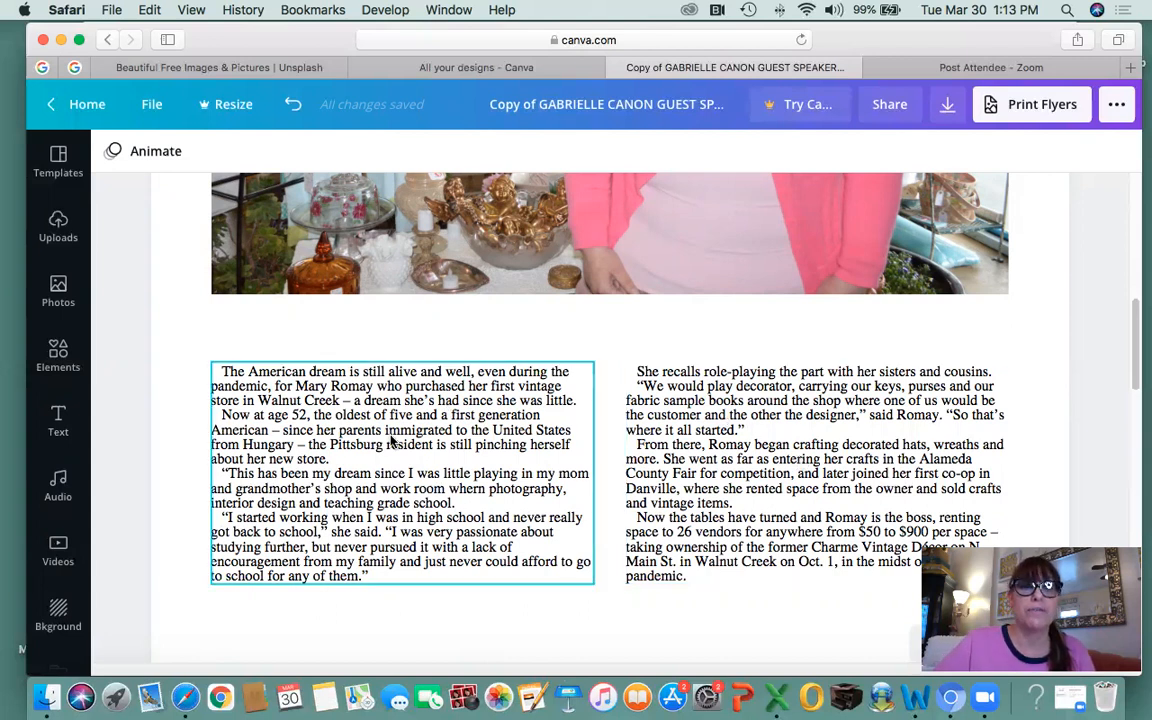
click(386, 476)
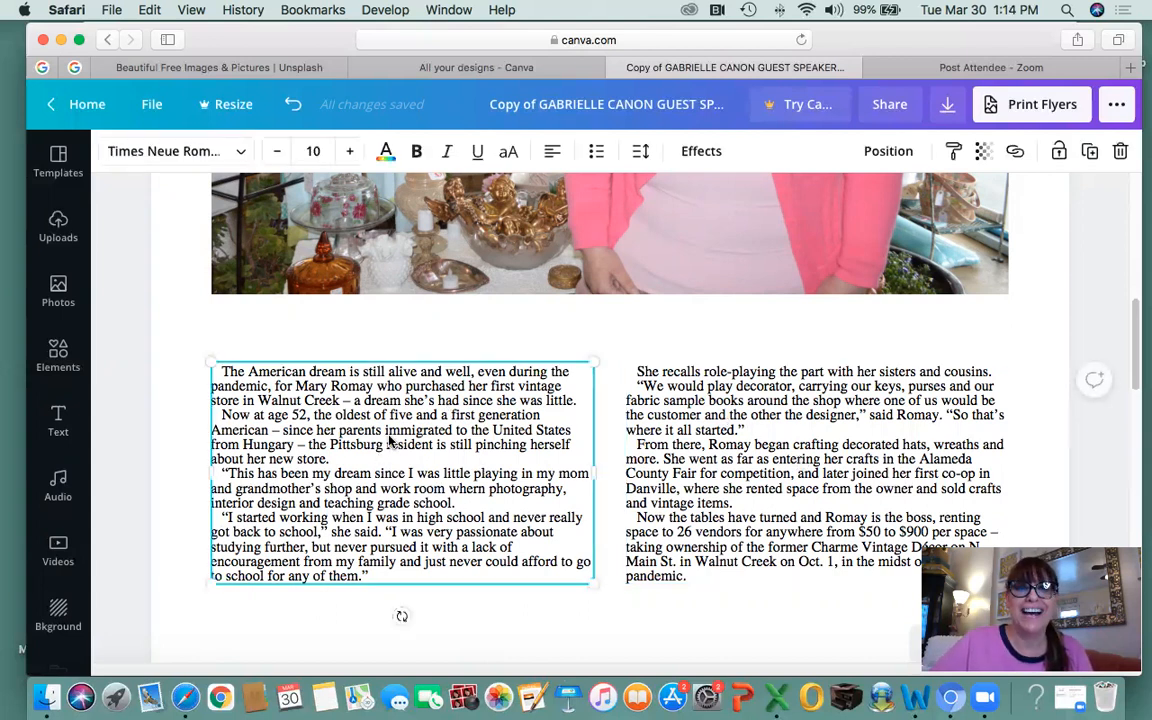
click(770, 488)
click(557, 452)
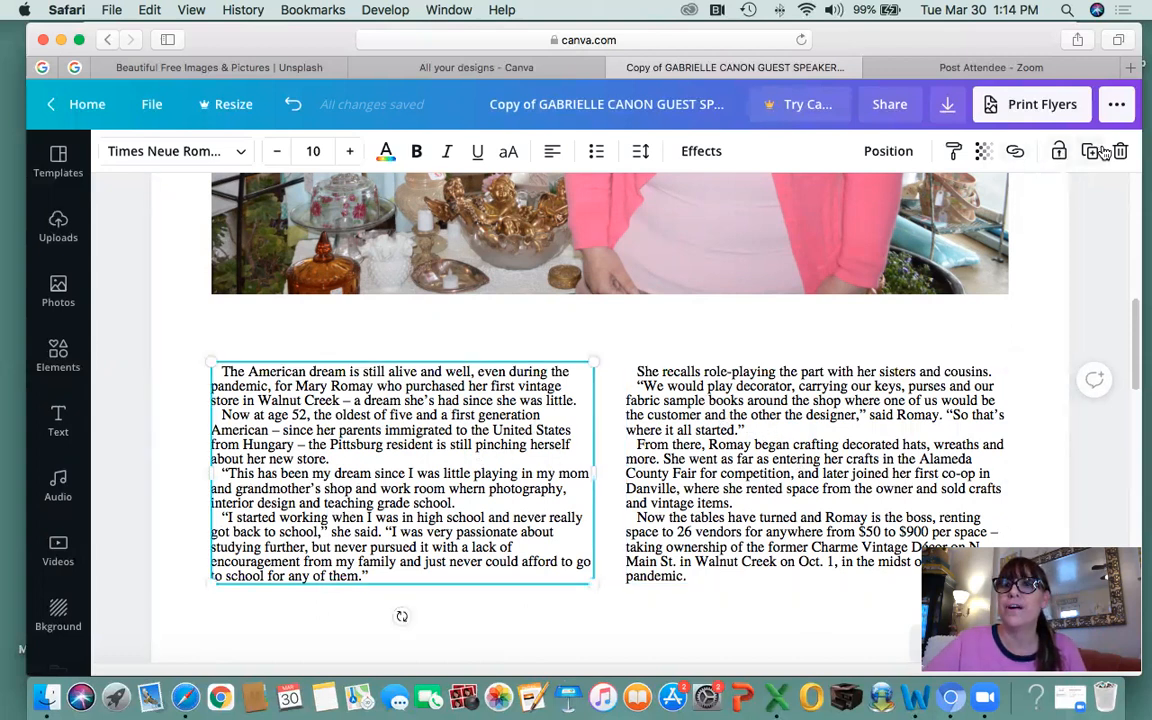
shift+click(748, 475)
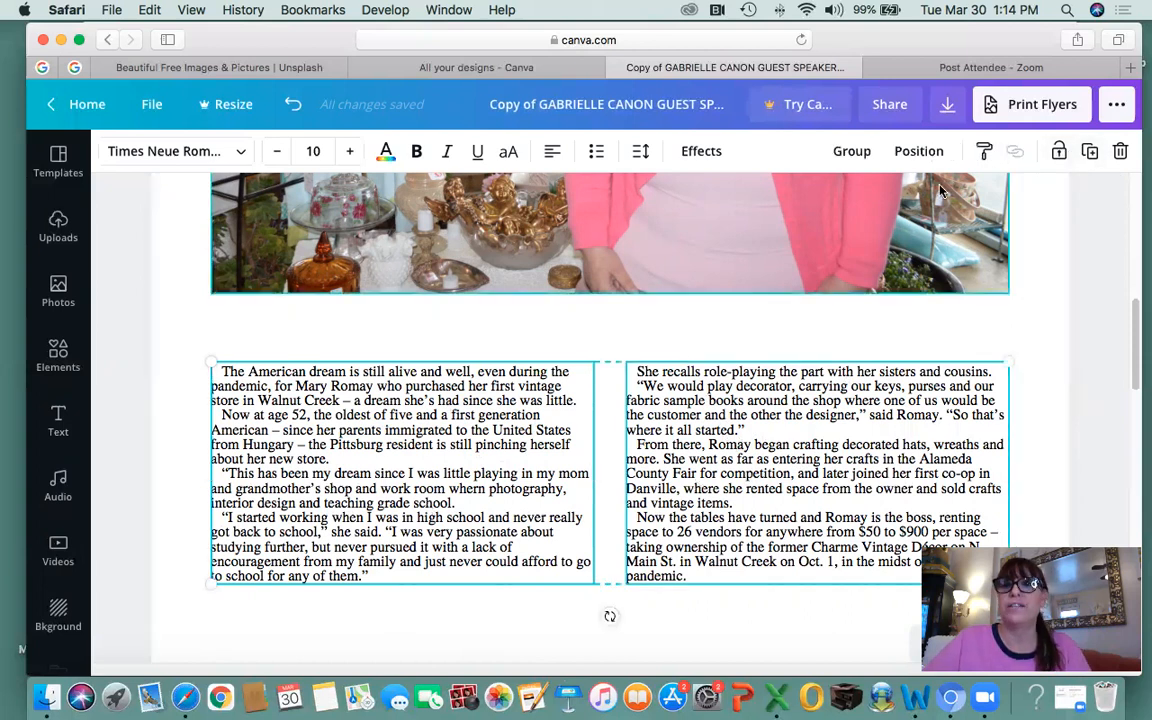
click(1060, 152)
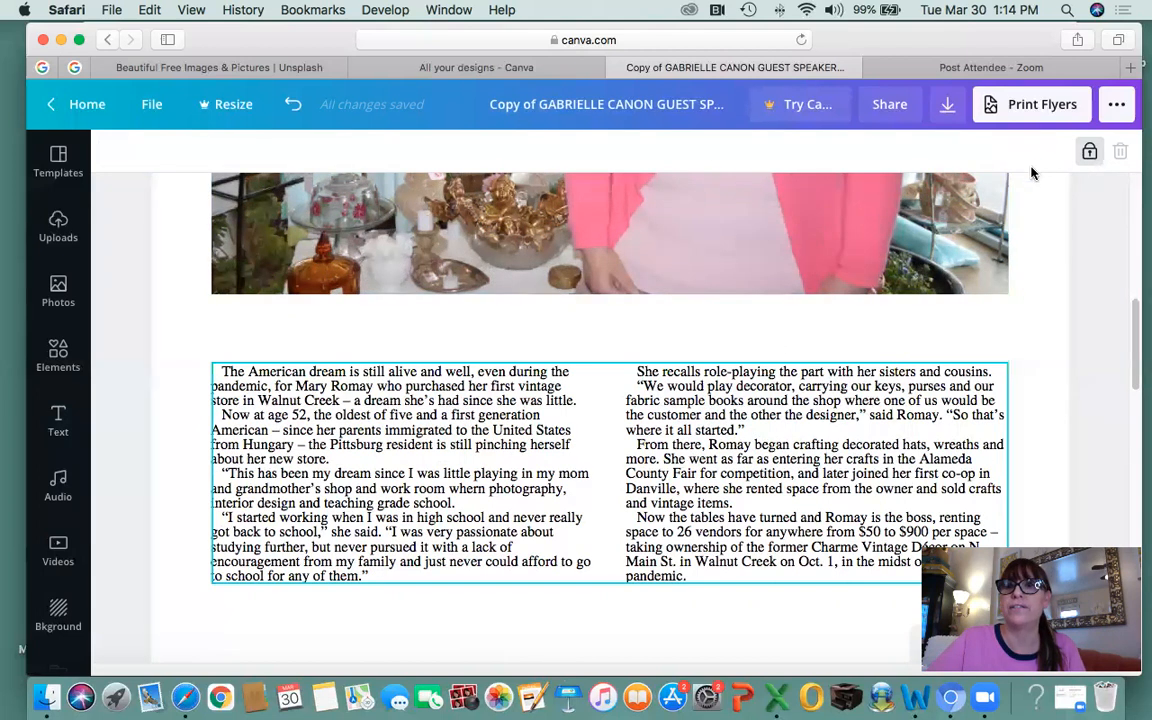
click(1089, 151)
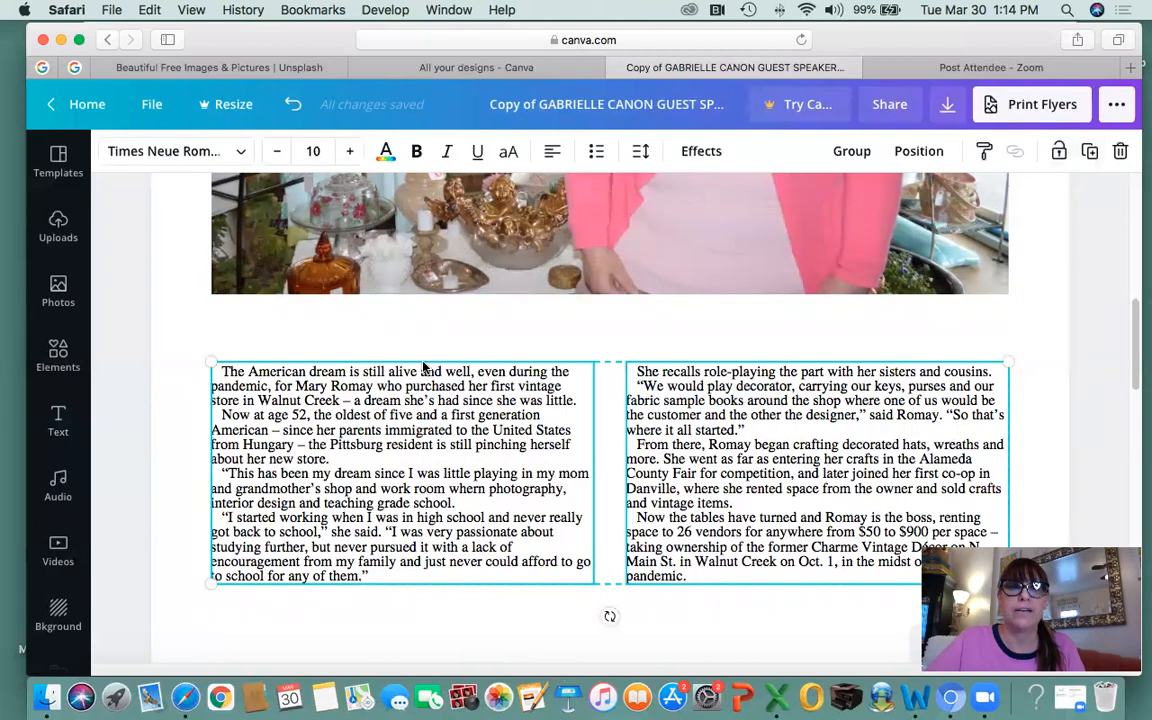
scroll(427, 347, up, 5)
click(509, 415)
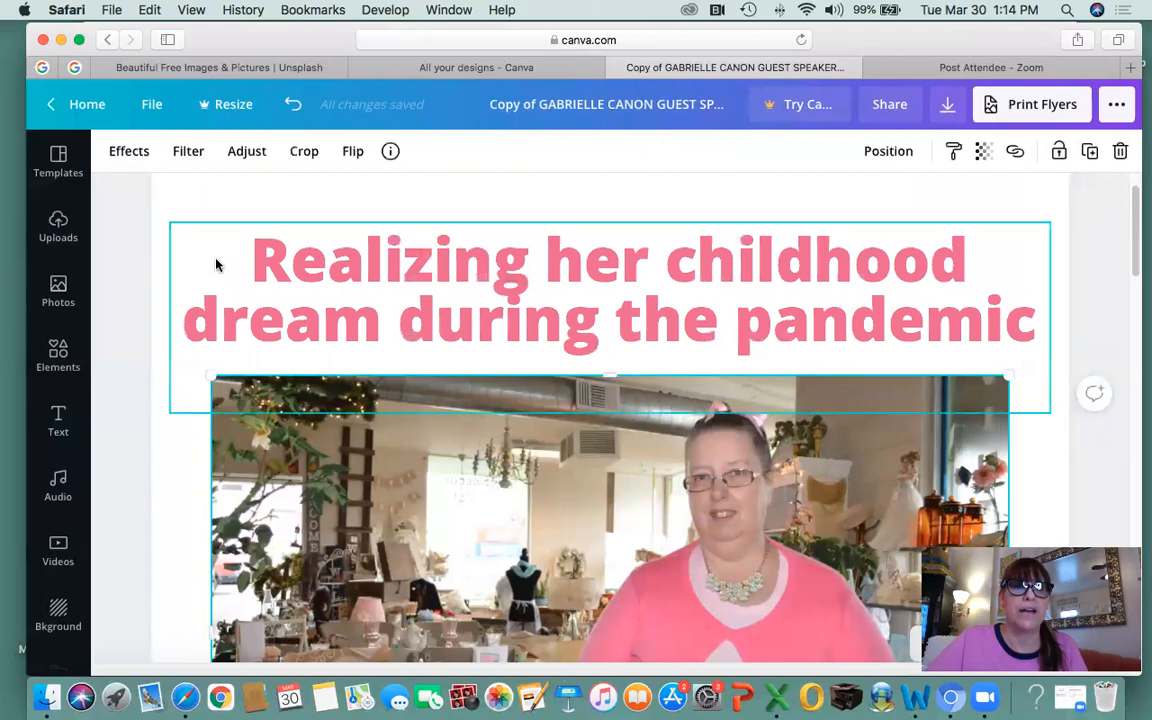
click(196, 236)
click(180, 476)
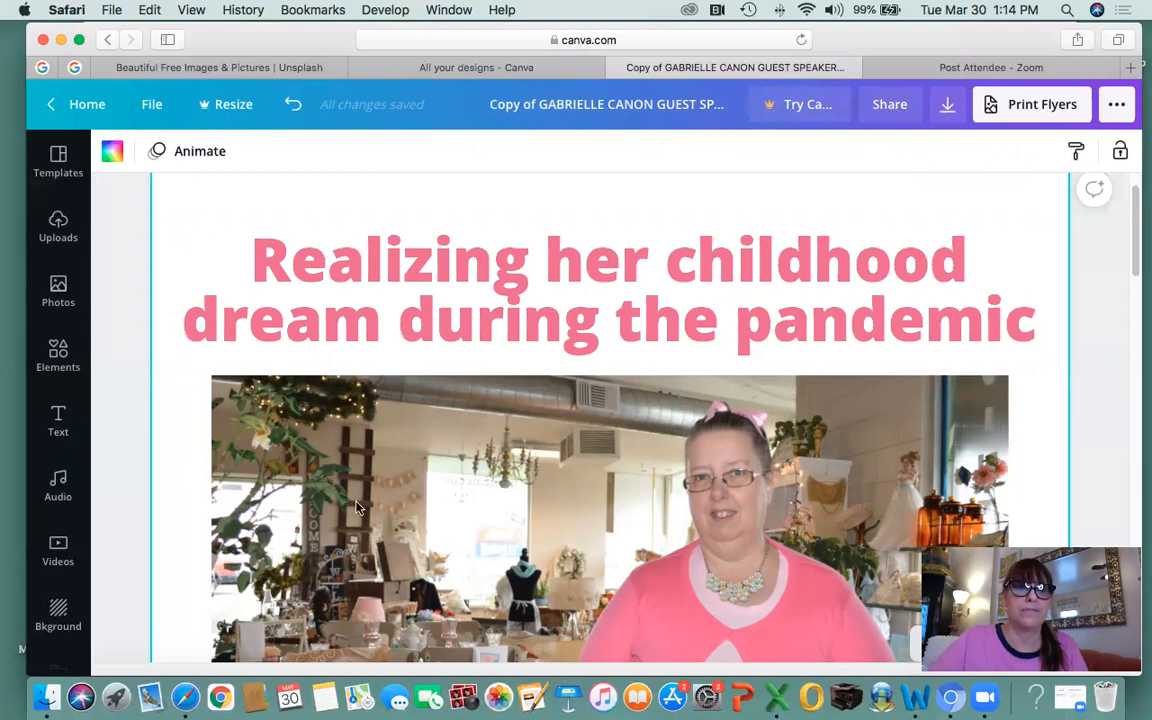
Scroll down to page 2, delete the tall leftover text element there, and return to page 1.
scroll(365, 490, down, 8)
click(422, 540)
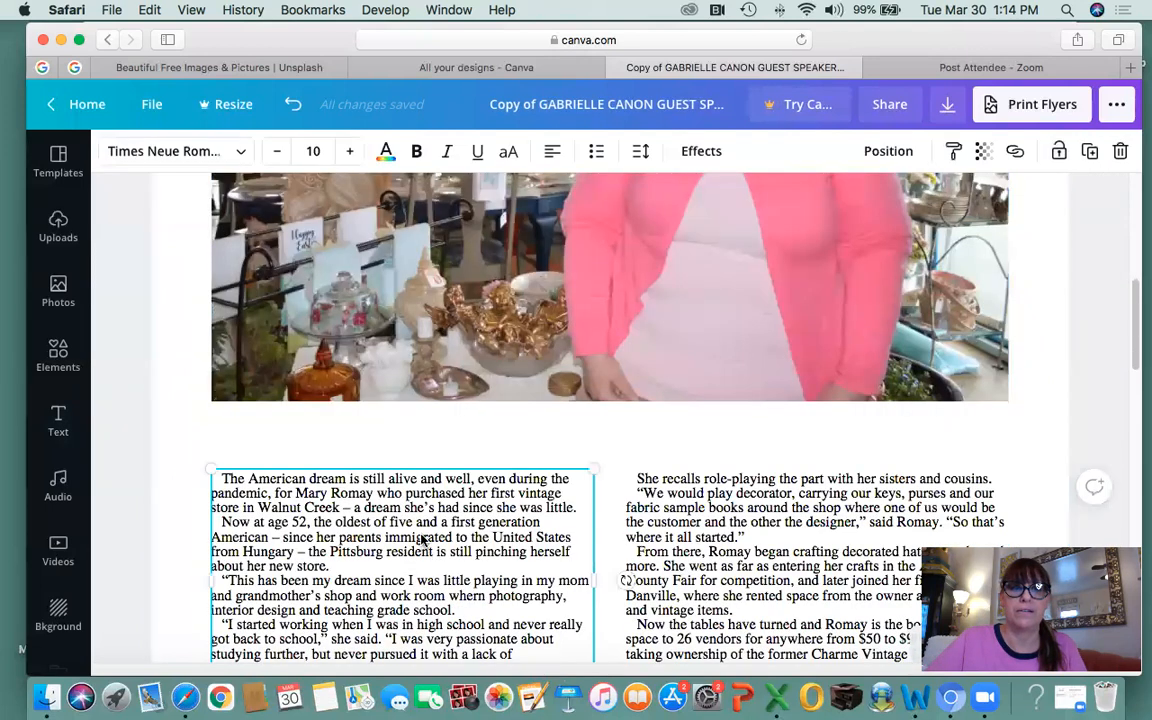
click(464, 452)
scroll(466, 480, up, 8)
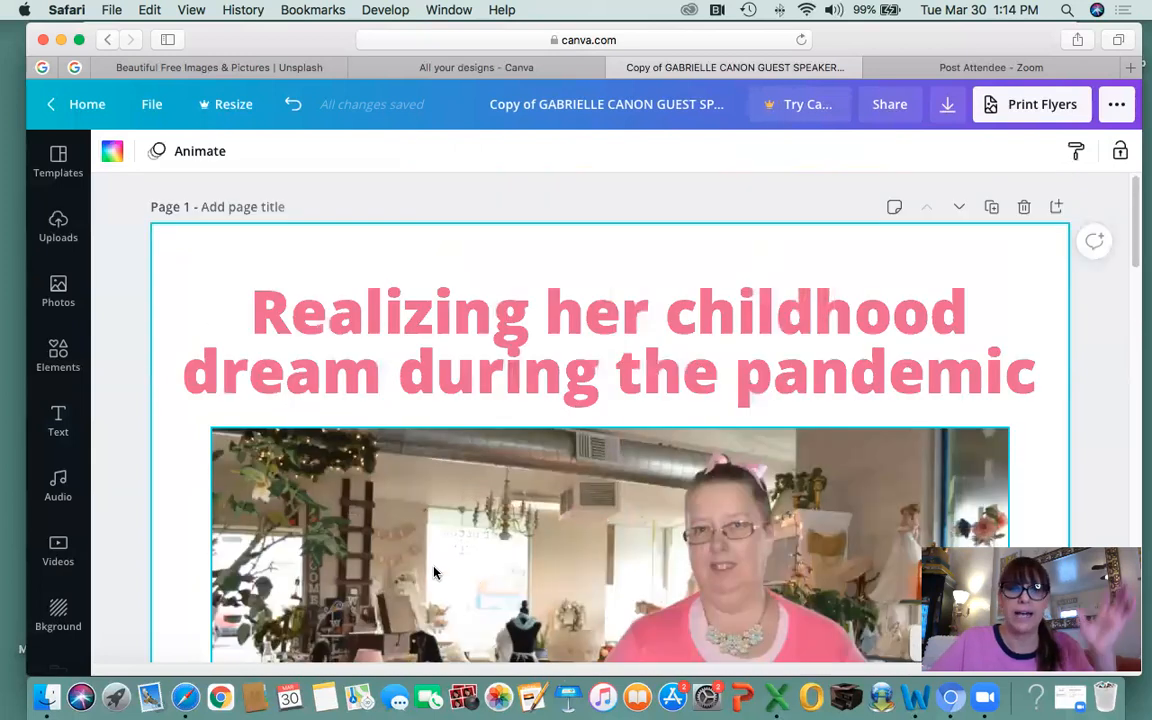
scroll(503, 557, down, 8)
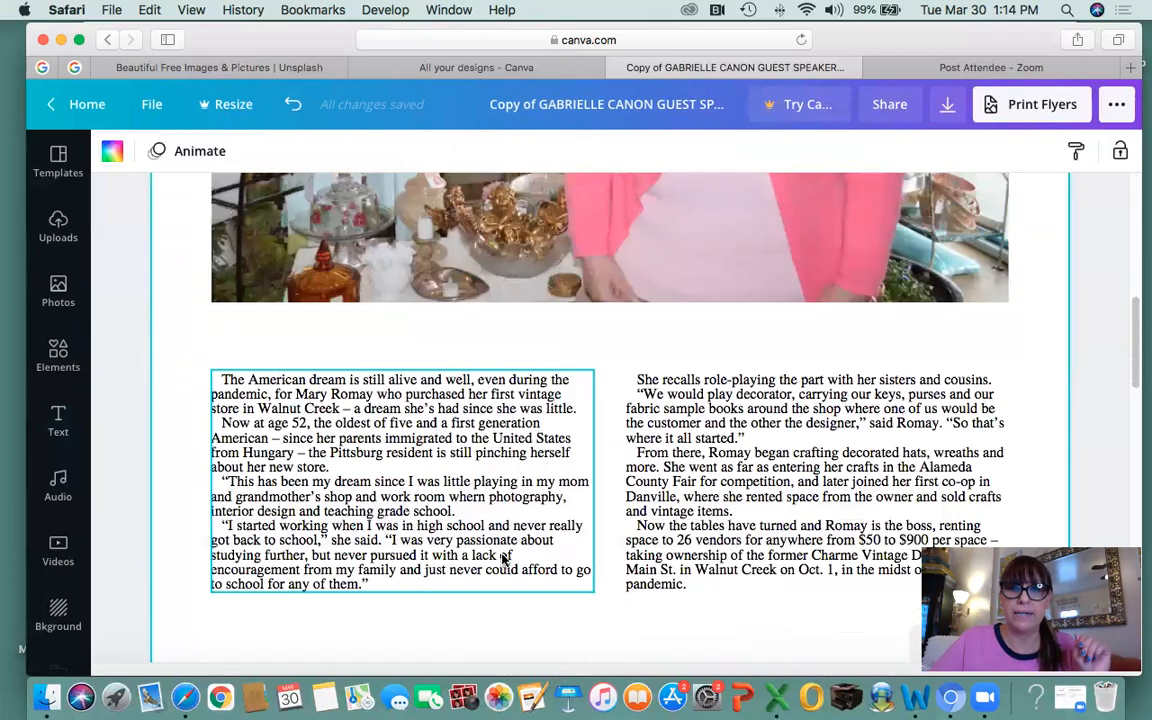
scroll(755, 462, down, 1)
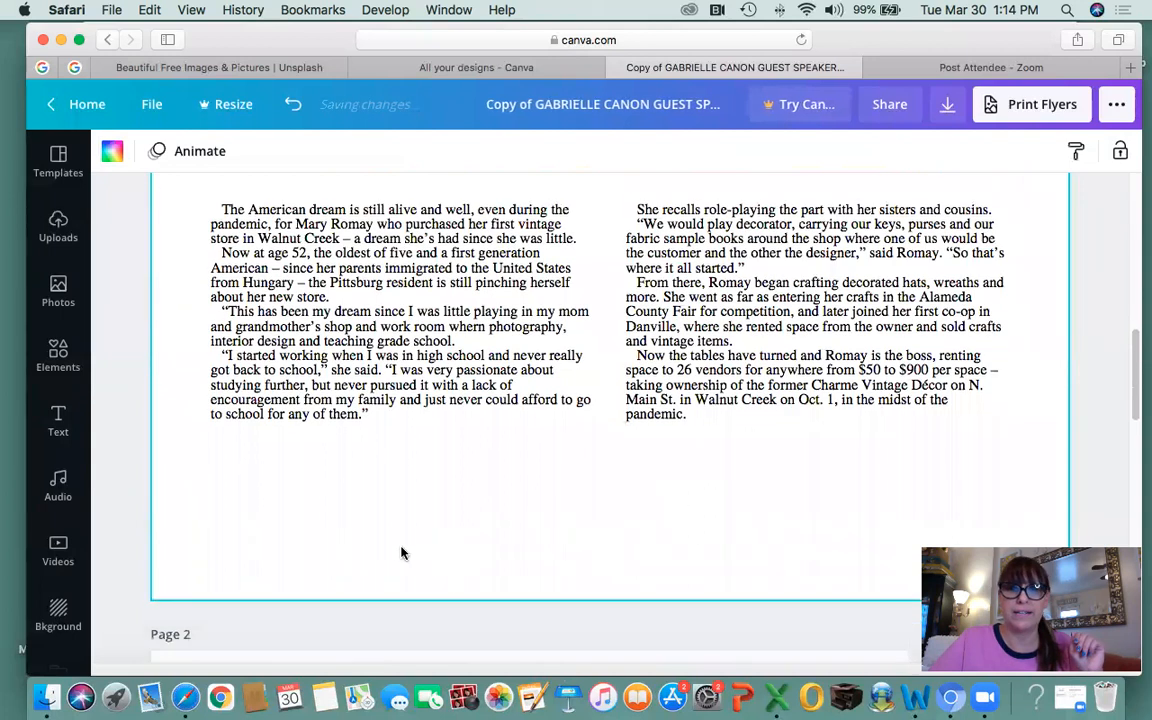
scroll(315, 556, down, 5)
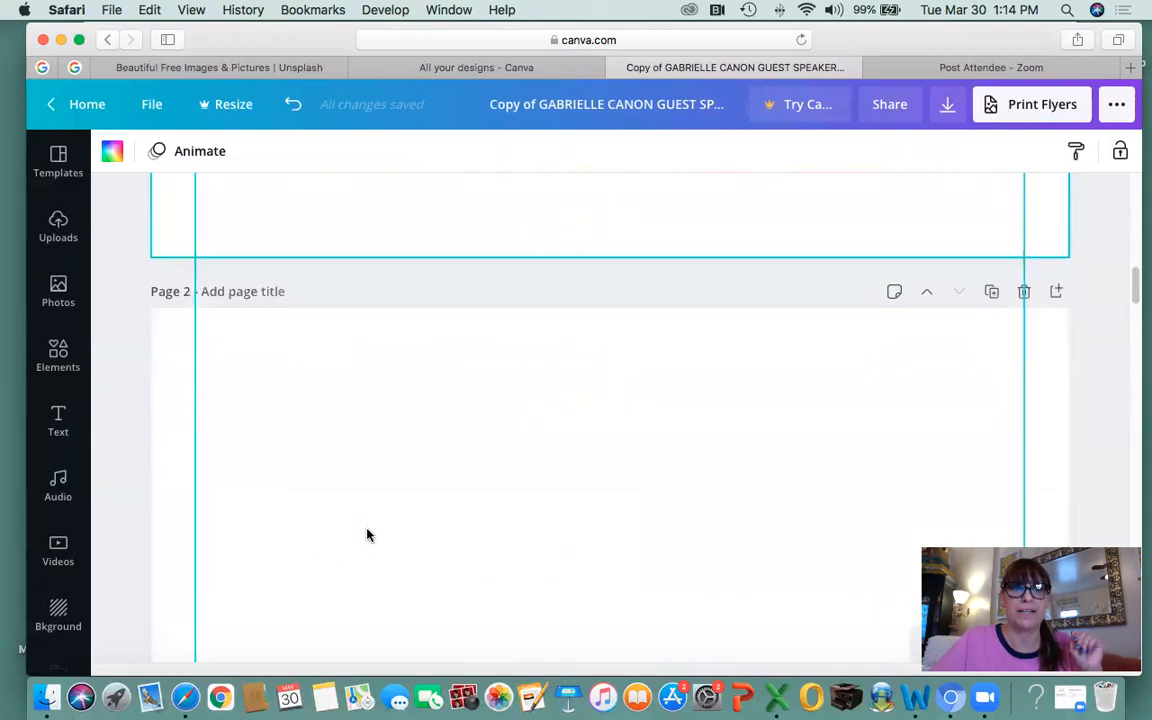
click(265, 508)
key(Delete)
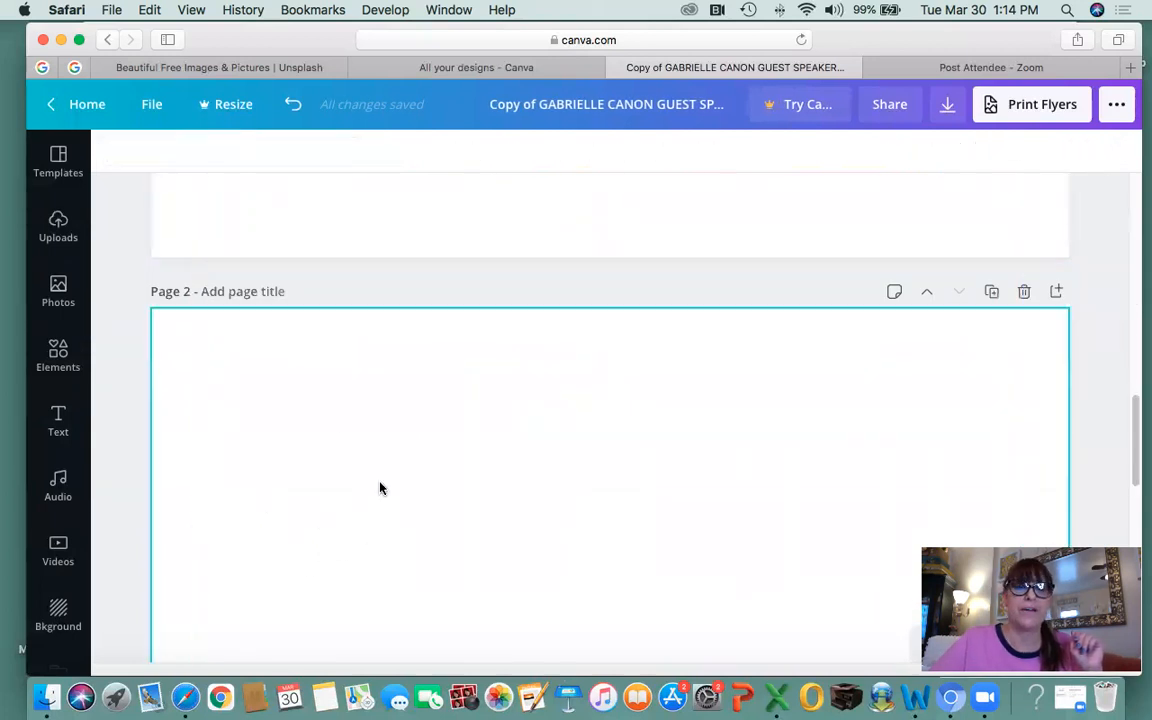
scroll(381, 489, up, 6)
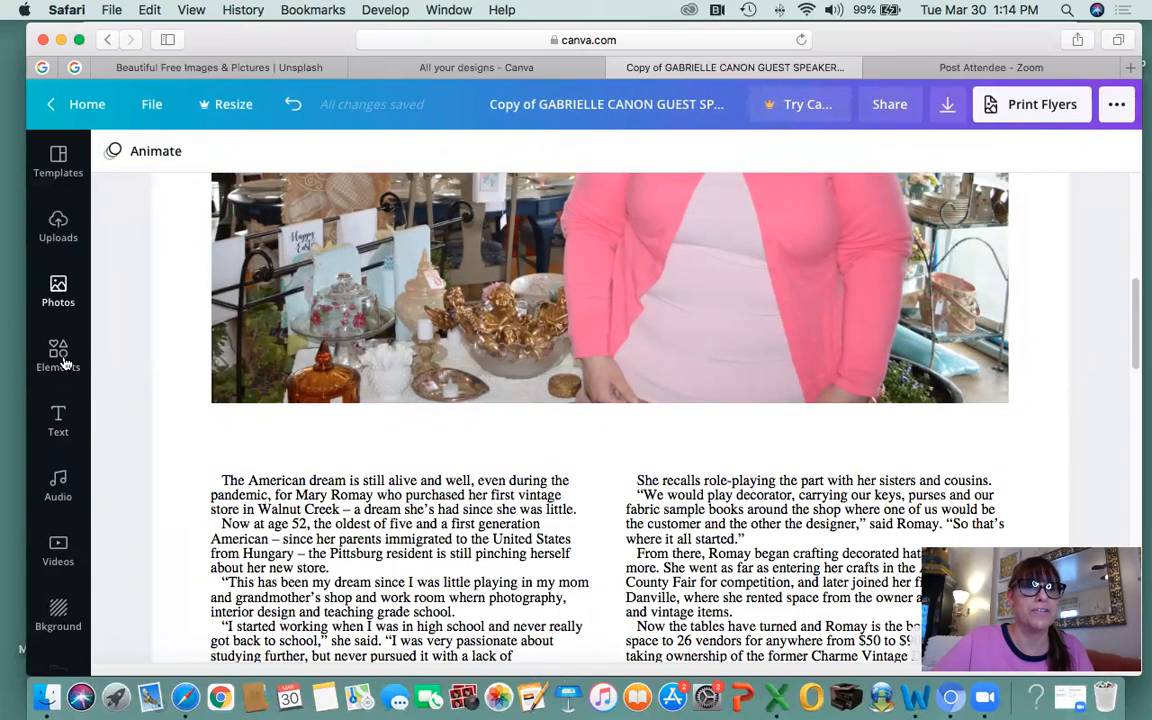
Add an 'Add a little bit of body text' box to the page and hide the text panel.
click(78, 415)
click(190, 349)
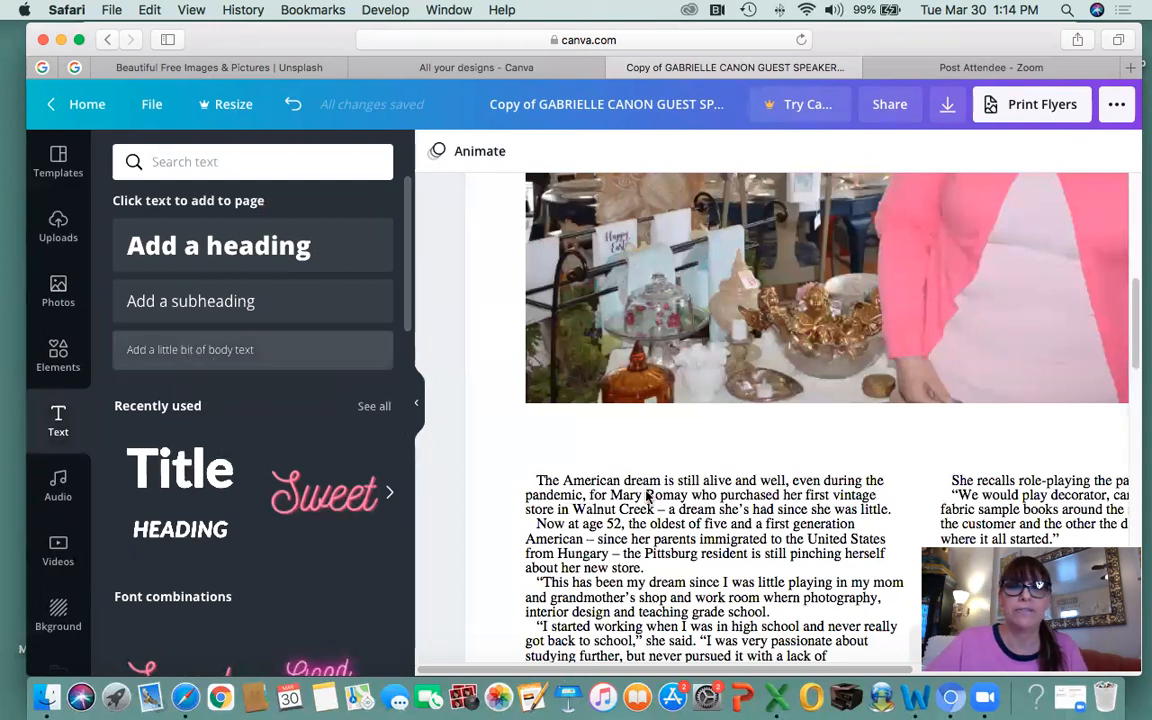
click(415, 404)
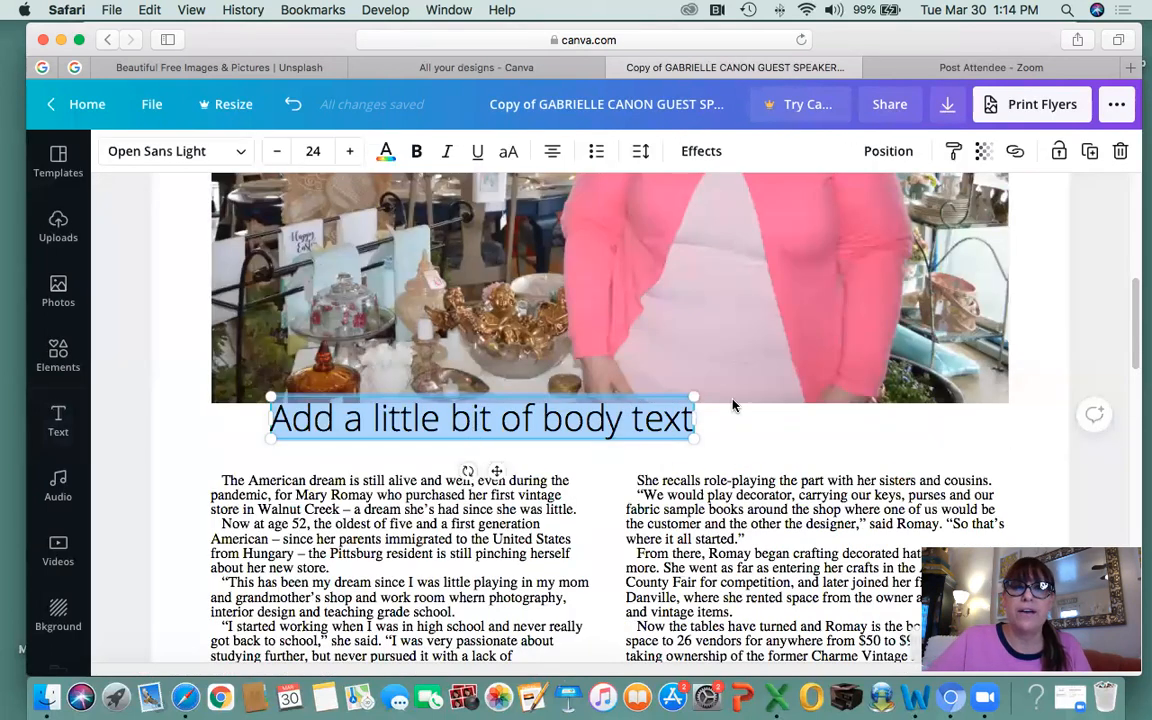
scroll(760, 420, up, 10)
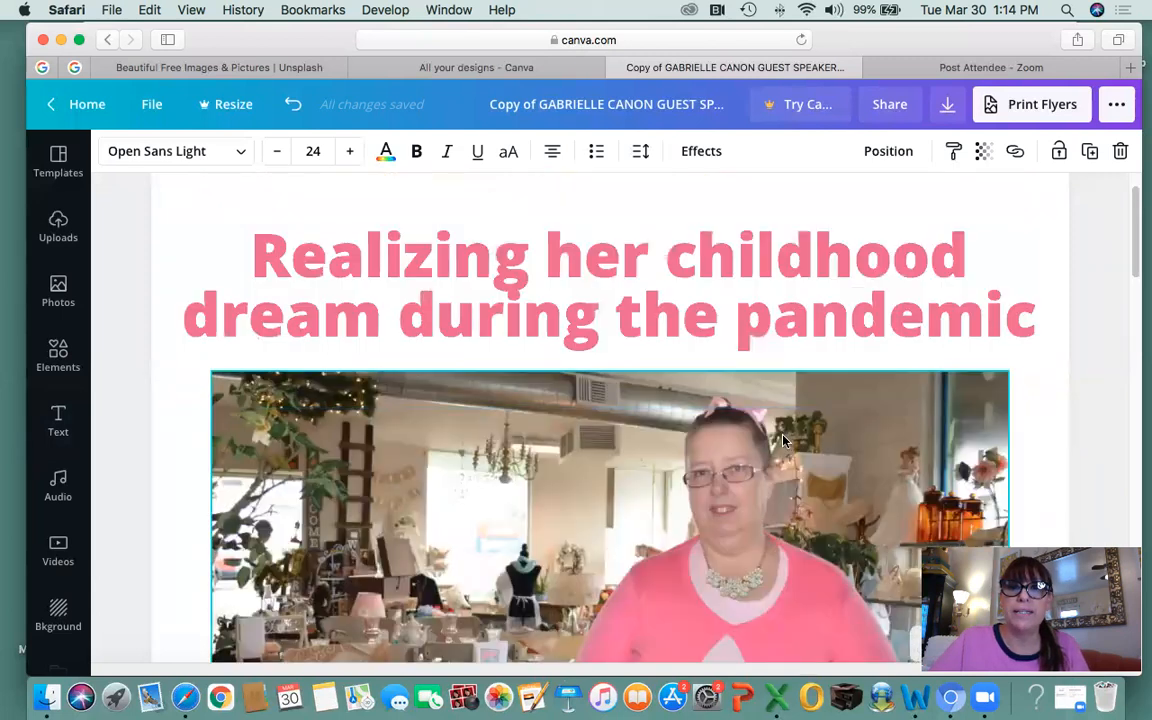
scroll(784, 440, down, 3)
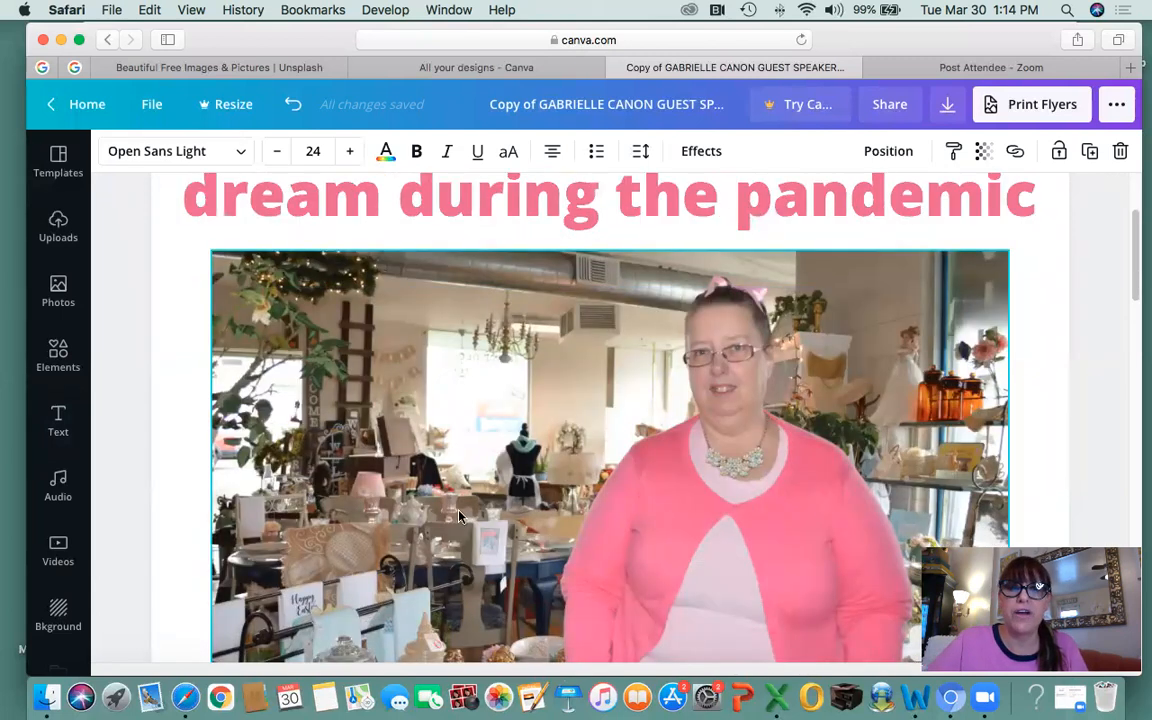
scroll(562, 557, down, 7)
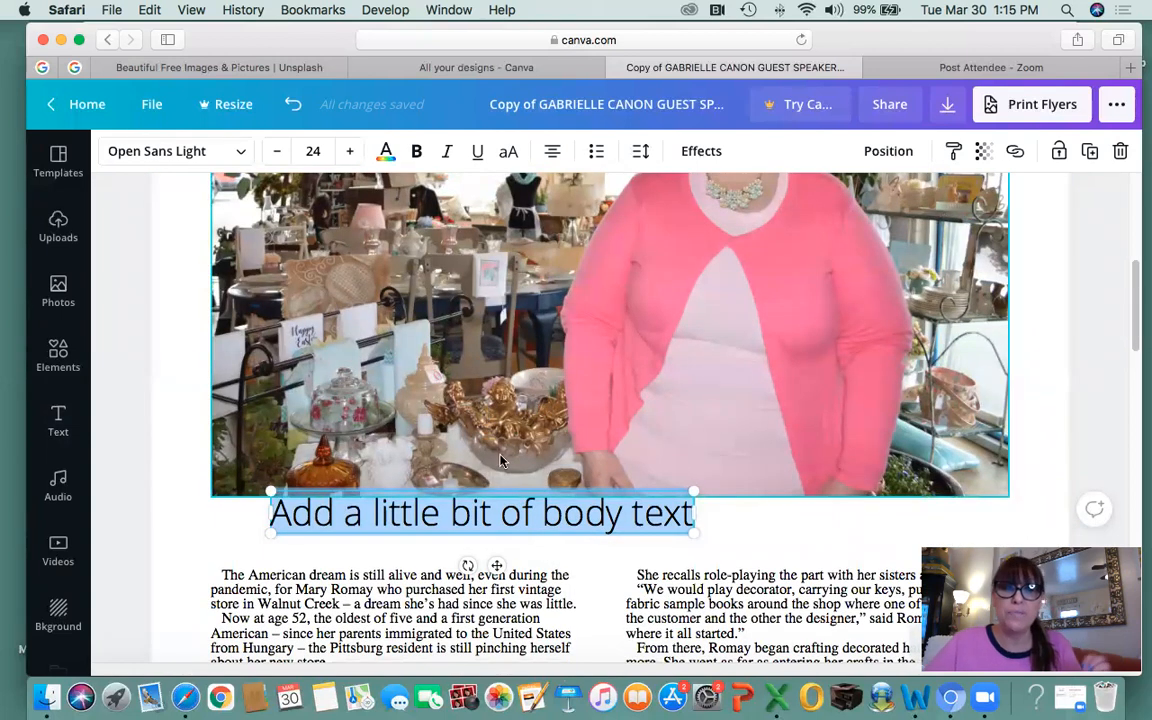
scroll(500, 435, up, 3)
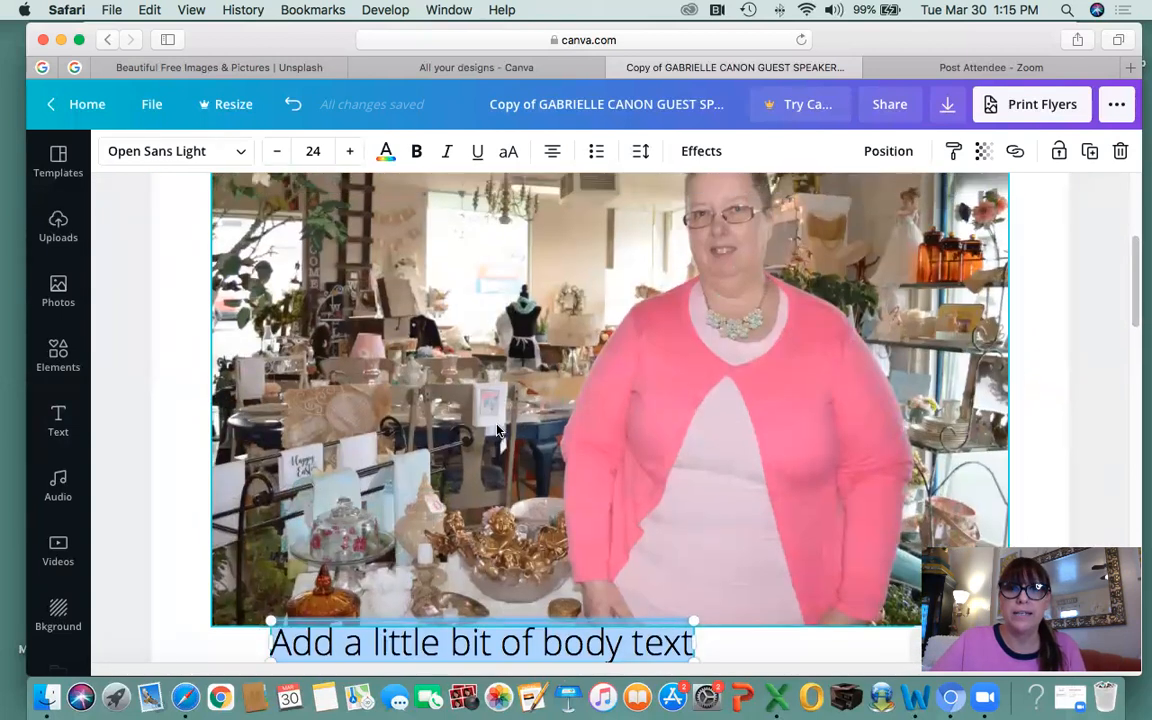
scroll(432, 471, down, 3)
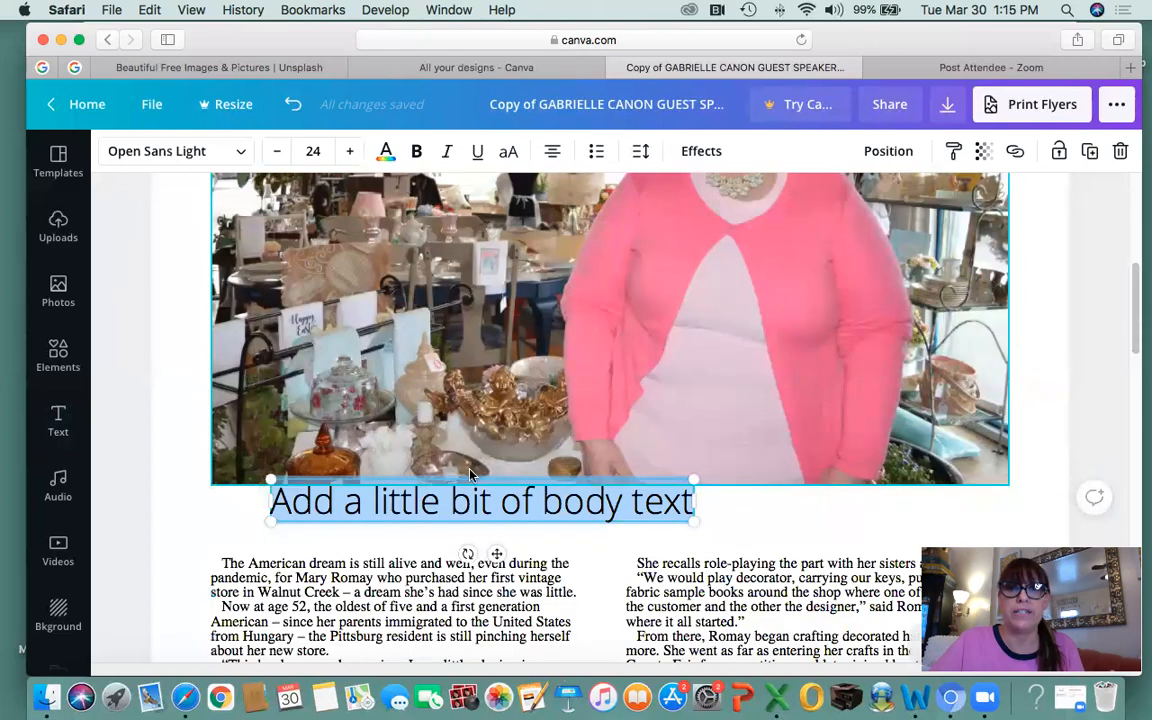
Replace the placeholder line under the photo with a caption: the owner took over the Vintage Rose of Walnut Creek during the pandemic.
triple_click(387, 505)
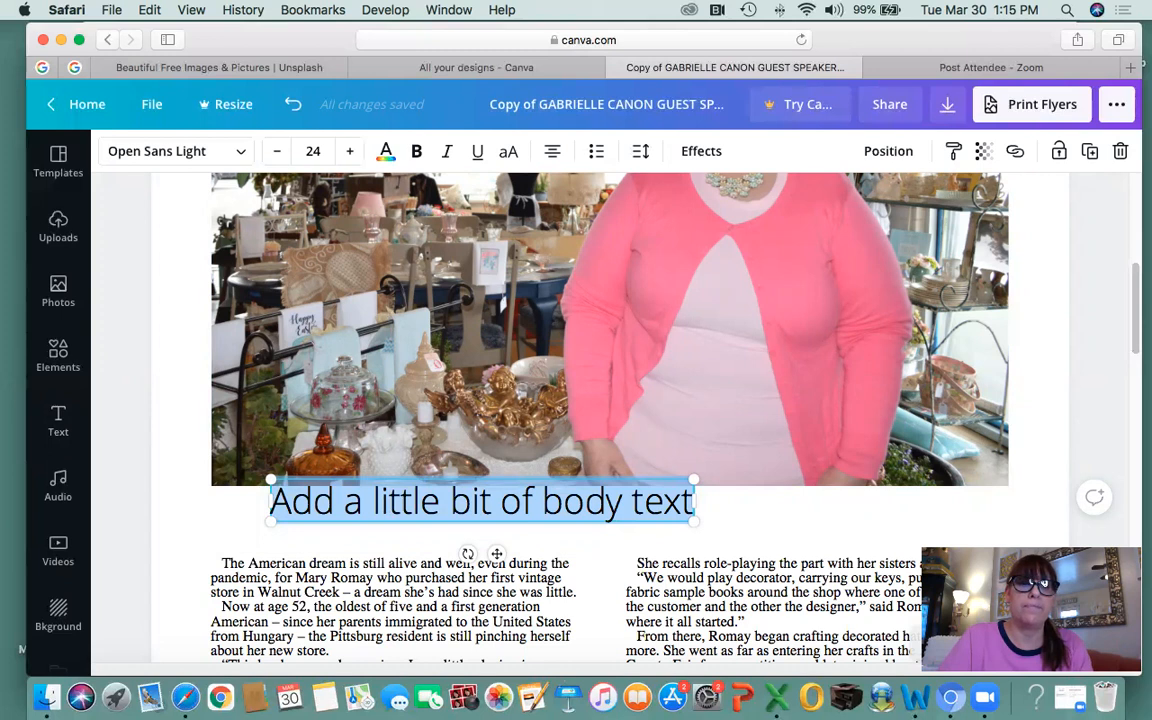
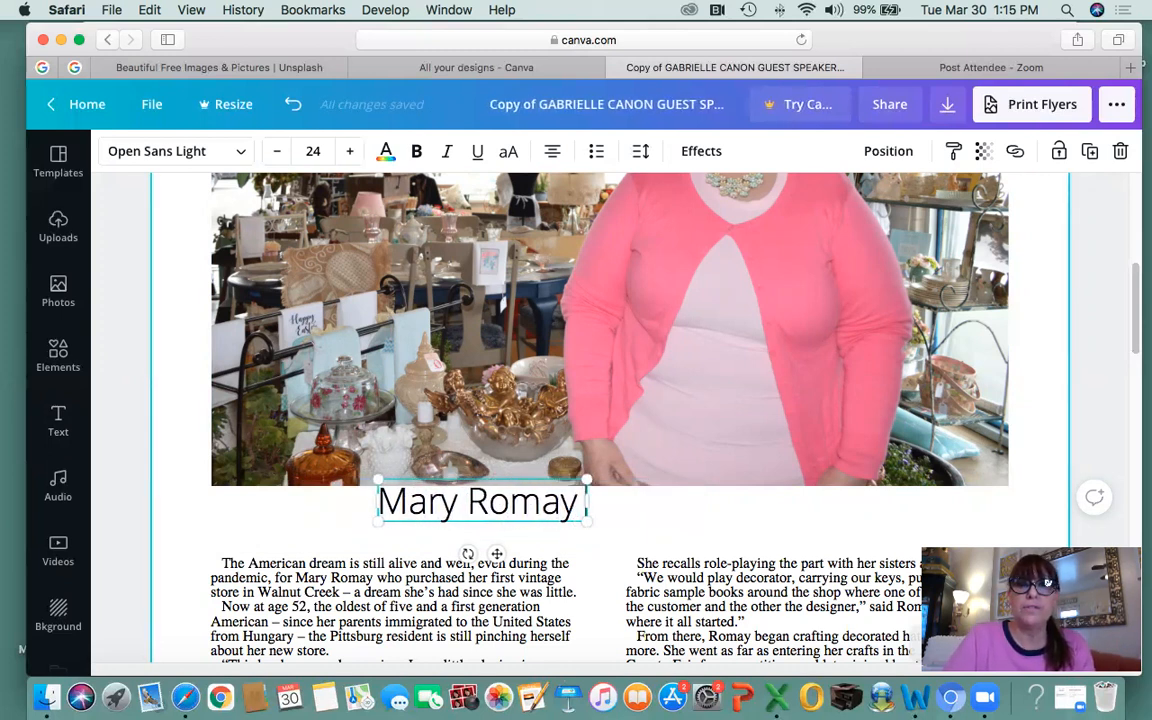
text( took owner)
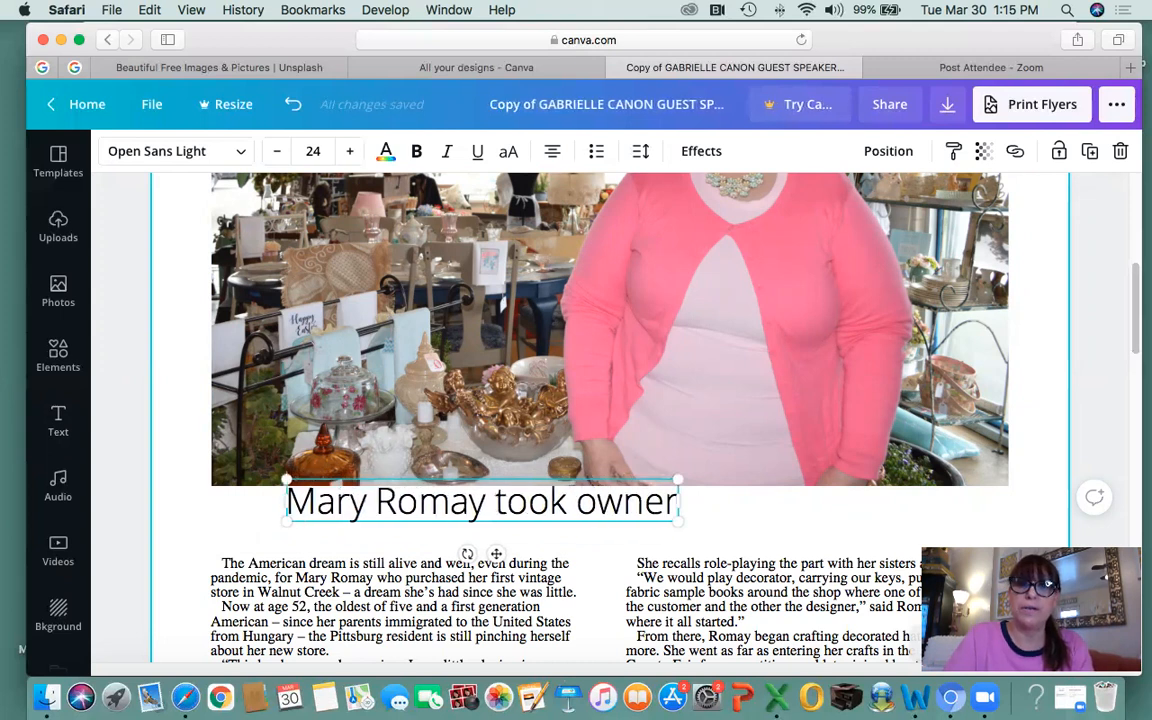
text(ship of the Vintage )
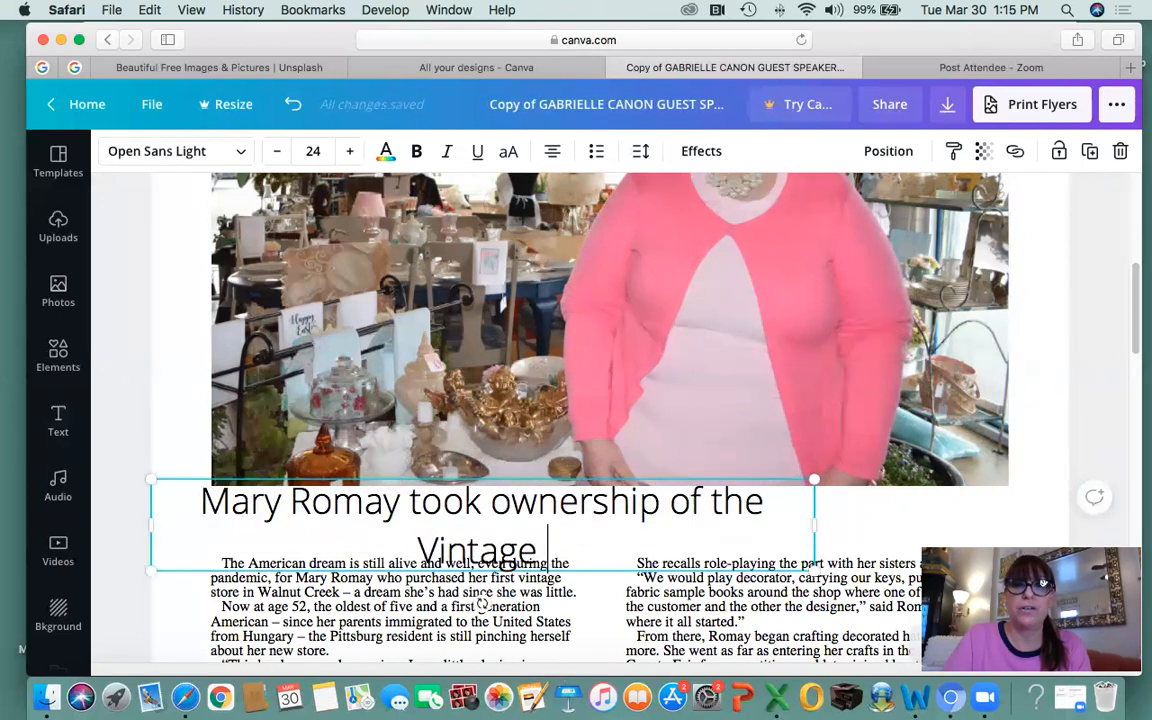
text(Rose of Walnut Creek )
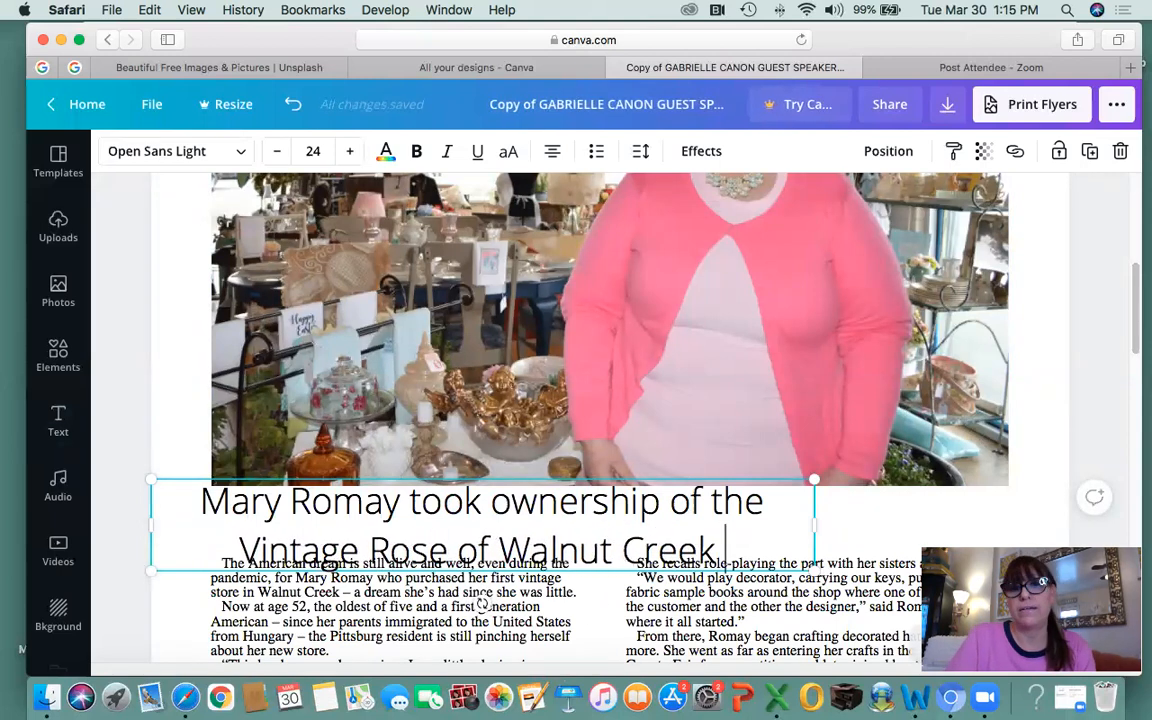
text(during the)
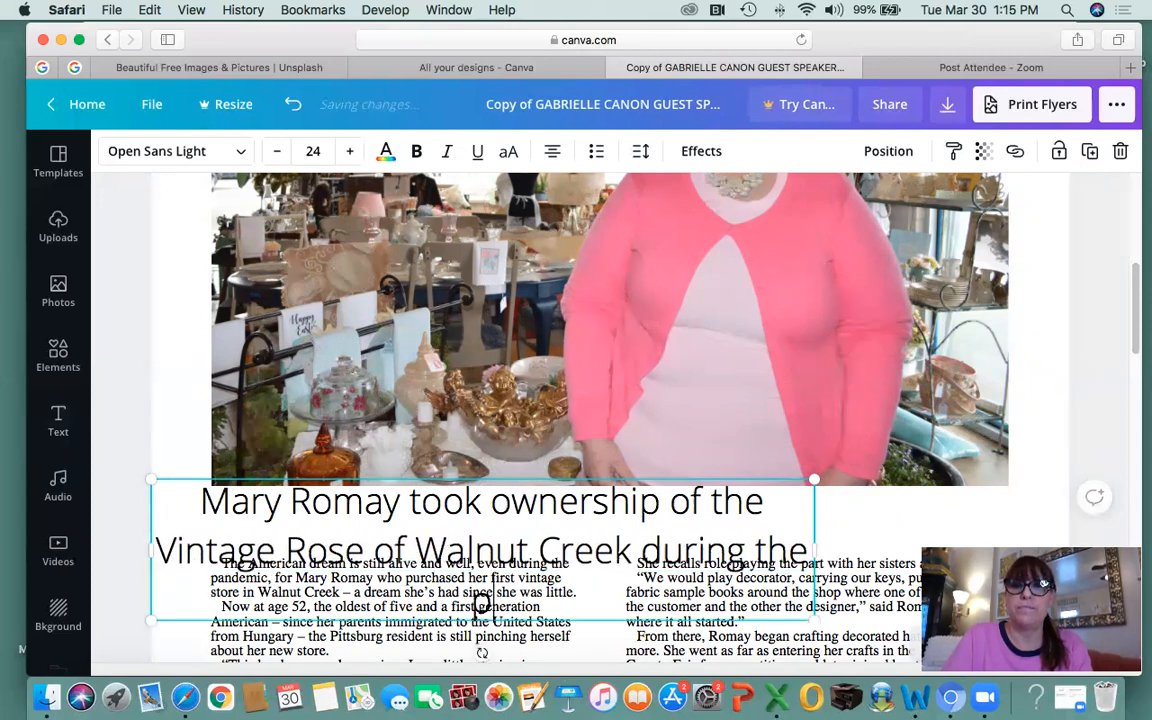
text( pandemic.)
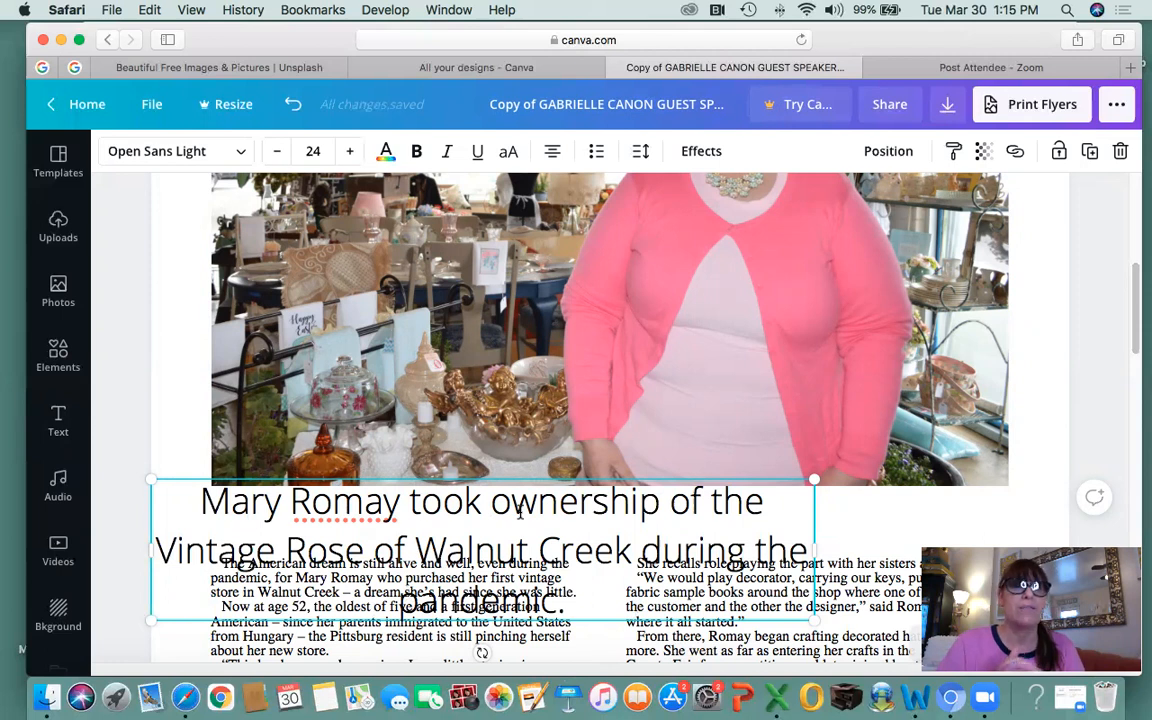
Step the caption's font size down from 24 to about 10.
click(277, 155)
click(277, 155)
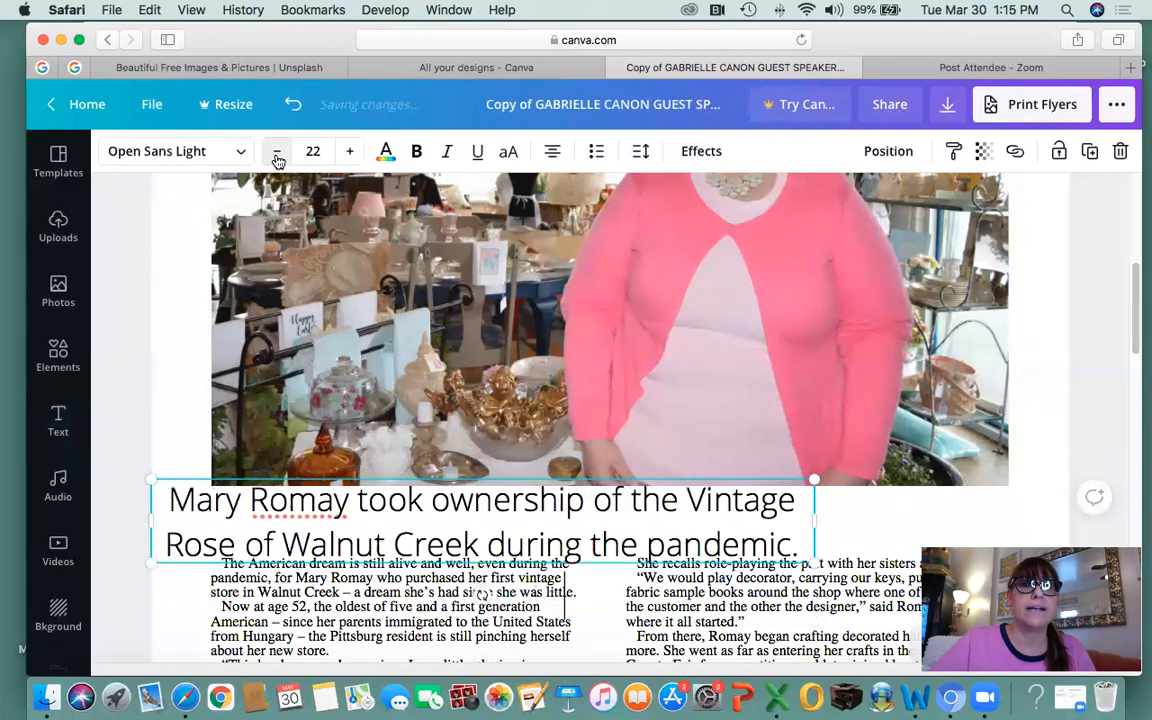
click(277, 155)
click(277, 155)
click(277, 155)
click(277, 155)
click(277, 155)
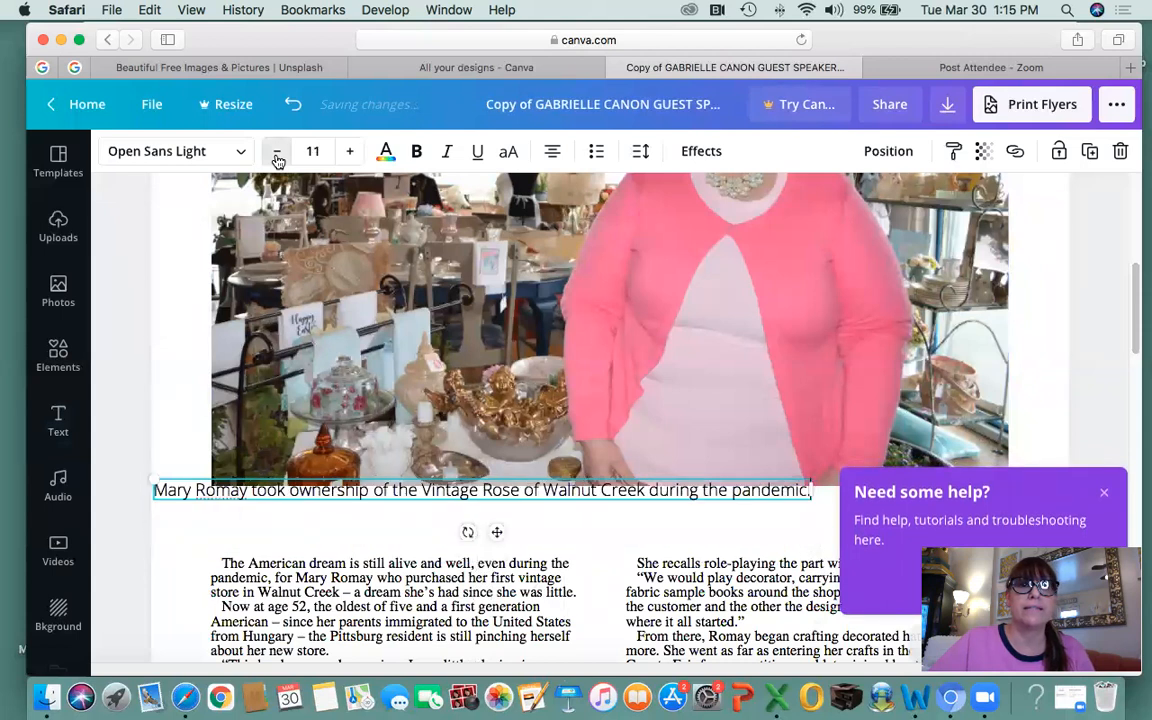
click(277, 155)
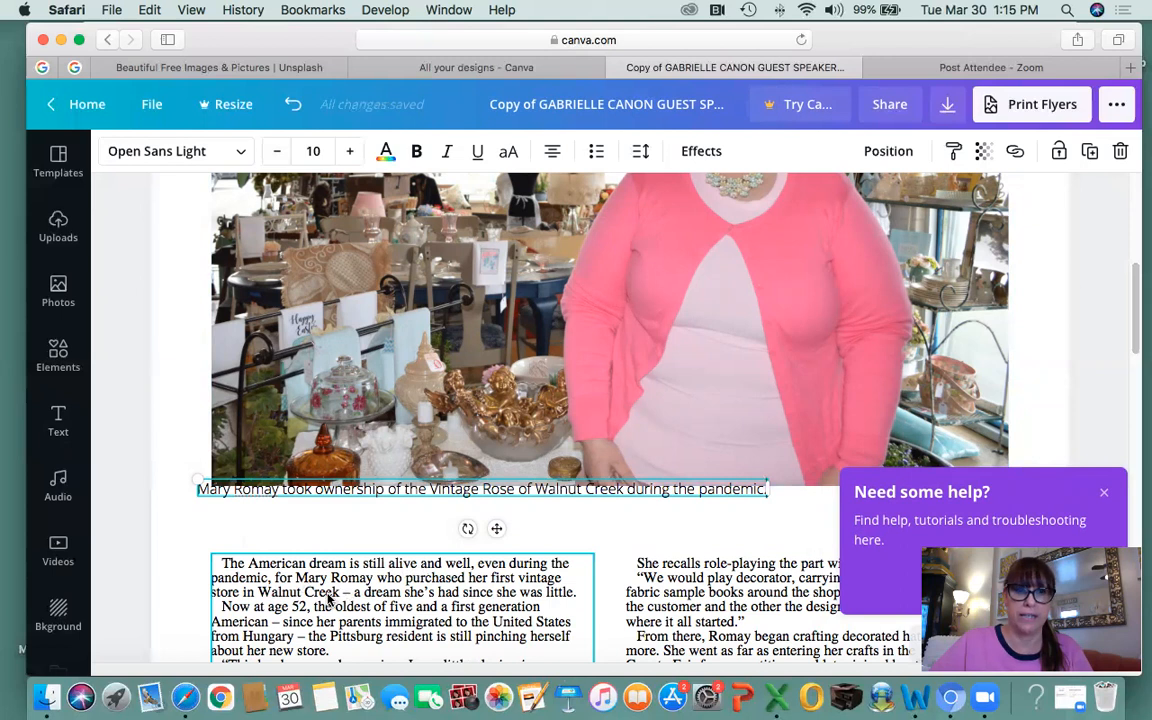
Close the help popup and finish shrinking the caption to size 8.
click(1104, 492)
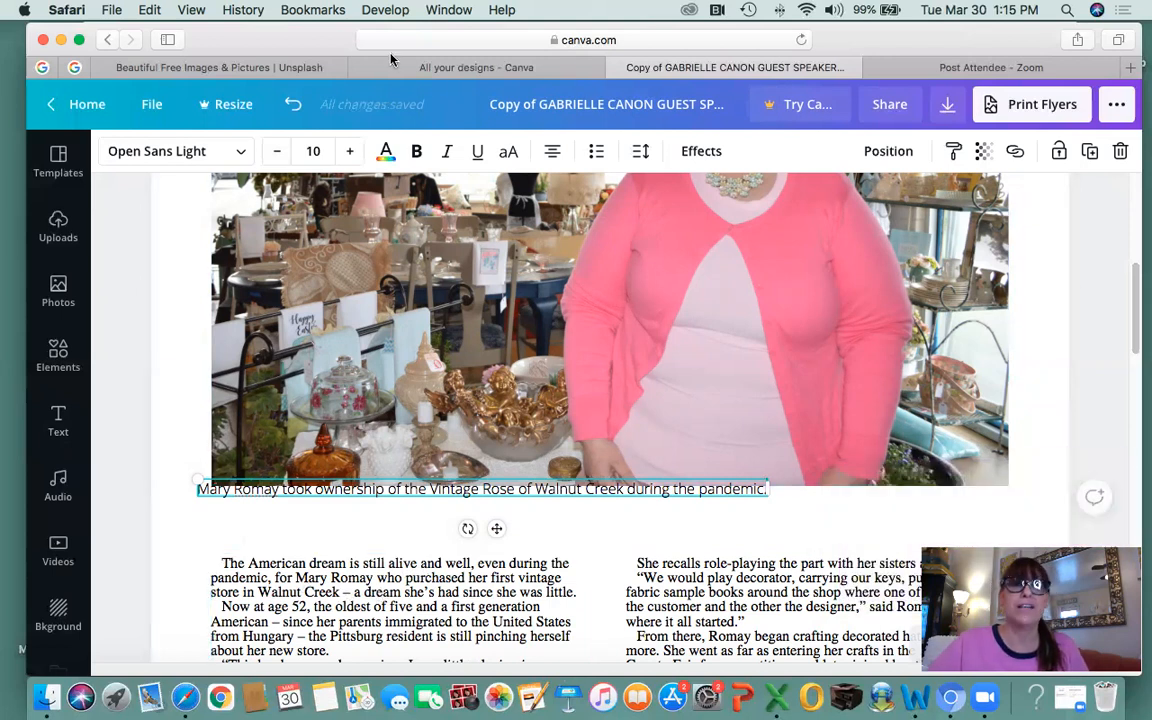
click(276, 152)
click(276, 152)
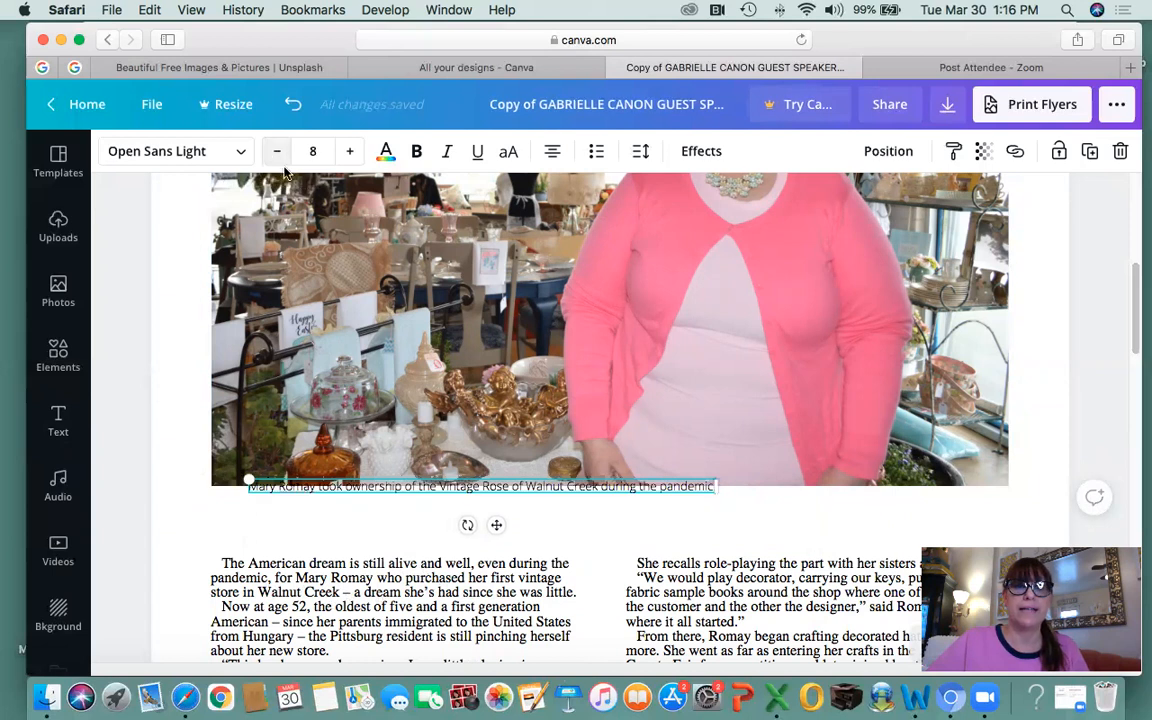
click(362, 497)
click(362, 488)
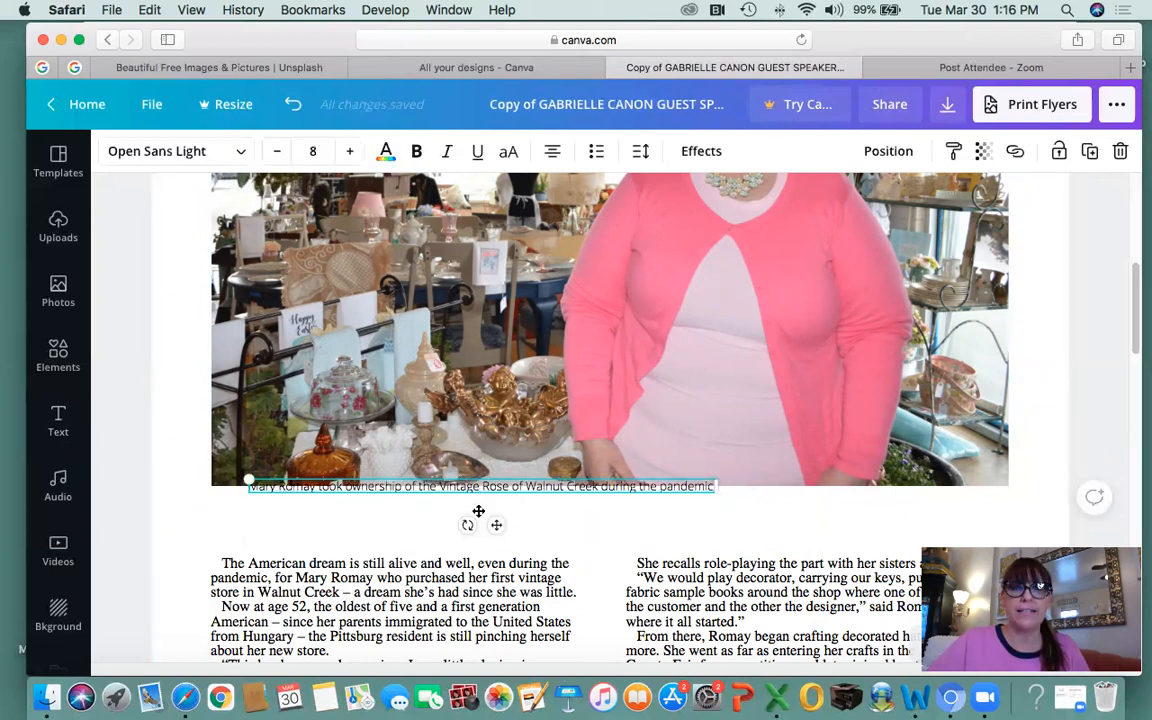
click(340, 526)
scroll(340, 500, down, 1)
Move the caption slightly lower and shift it right beneath the photo.
click(331, 468)
drag(331, 468, 332, 487)
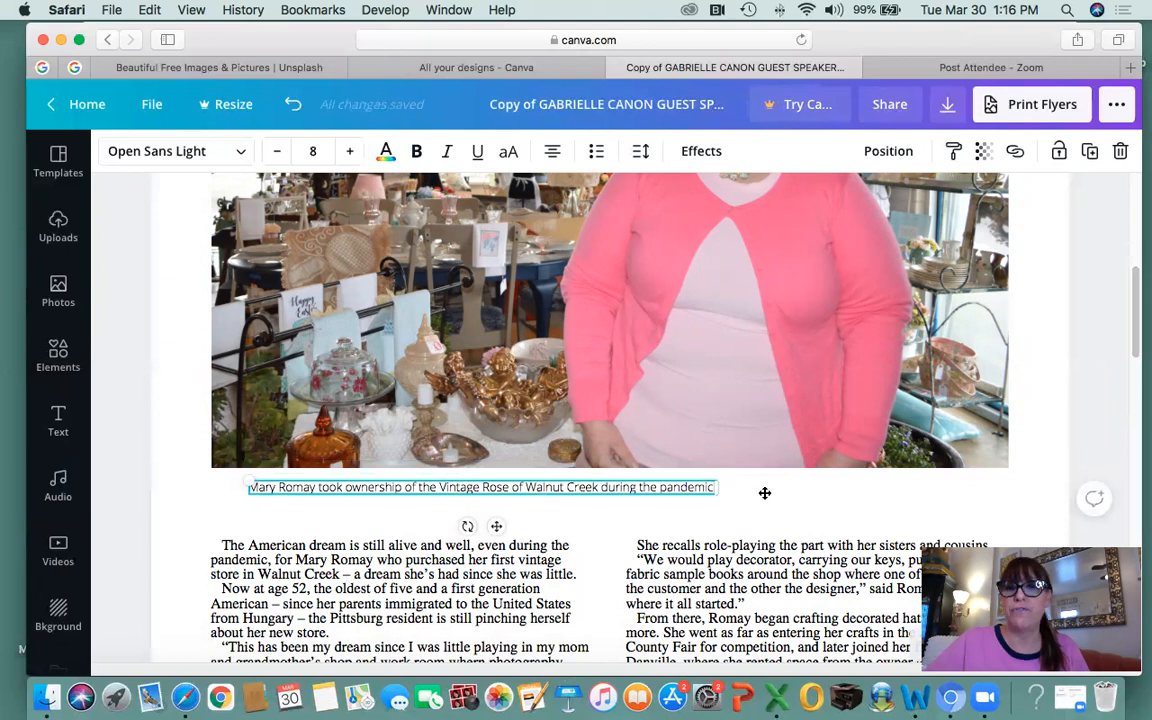
click(635, 512)
click(604, 486)
key(Right)
key(Right)
key(Right)
key(Right)
key(Right)
key(Right)
key(shift+Right)
key(shift+Right)
key(shift+Right)
key(shift+Right)
key(shift+Right)
key(shift+Right)
key(shift+Right)
key(shift+Right)
key(shift+Right)
key(shift+Right)
key(shift+Right)
key(shift+Right)
key(shift+Right)
key(shift+Right)
key(shift+Right)
key(shift+Right)
key(shift+Right)
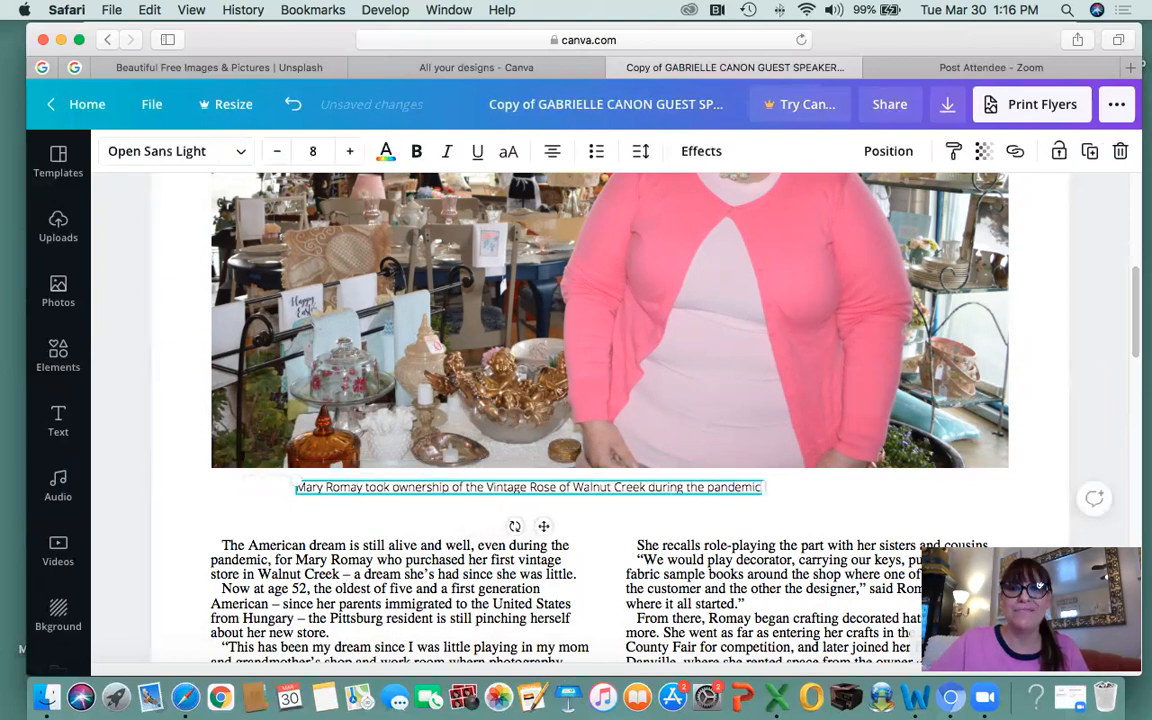
key(shift+Right)
key(shift+Right)
key(shift+Right)
key(shift+Right)
key(shift+Right)
key(shift+Right)
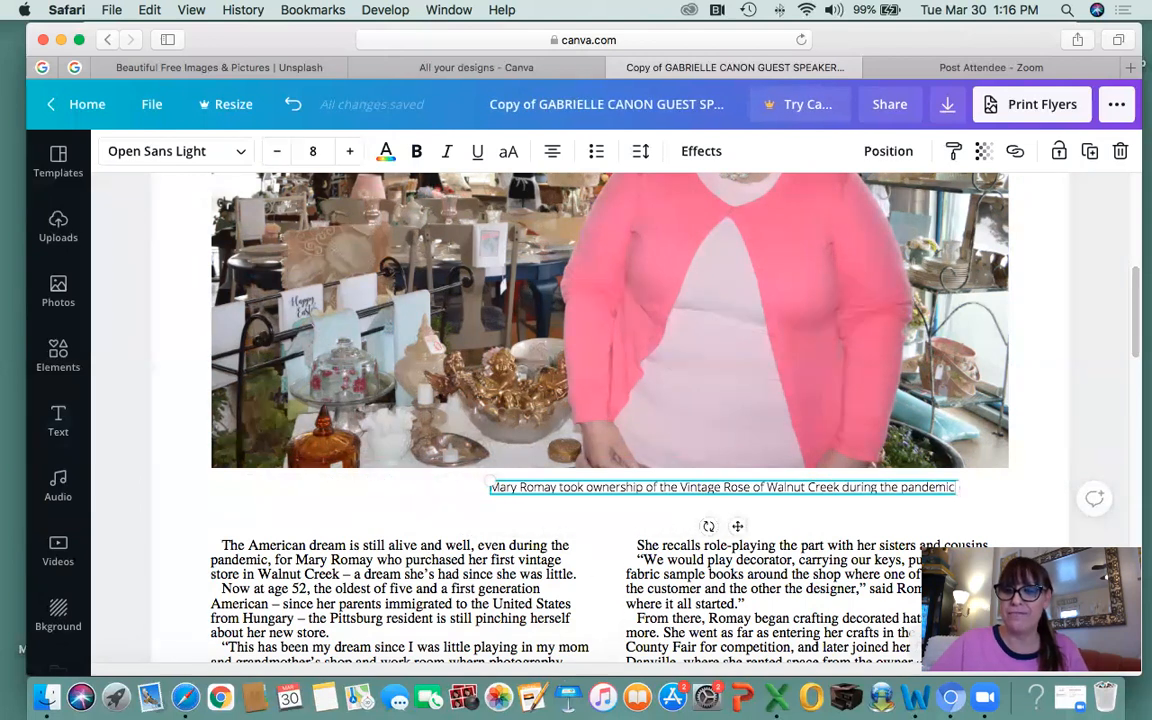
click(607, 515)
Align the caption's end with the photo's right edge and nudge it down slightly.
click(607, 493)
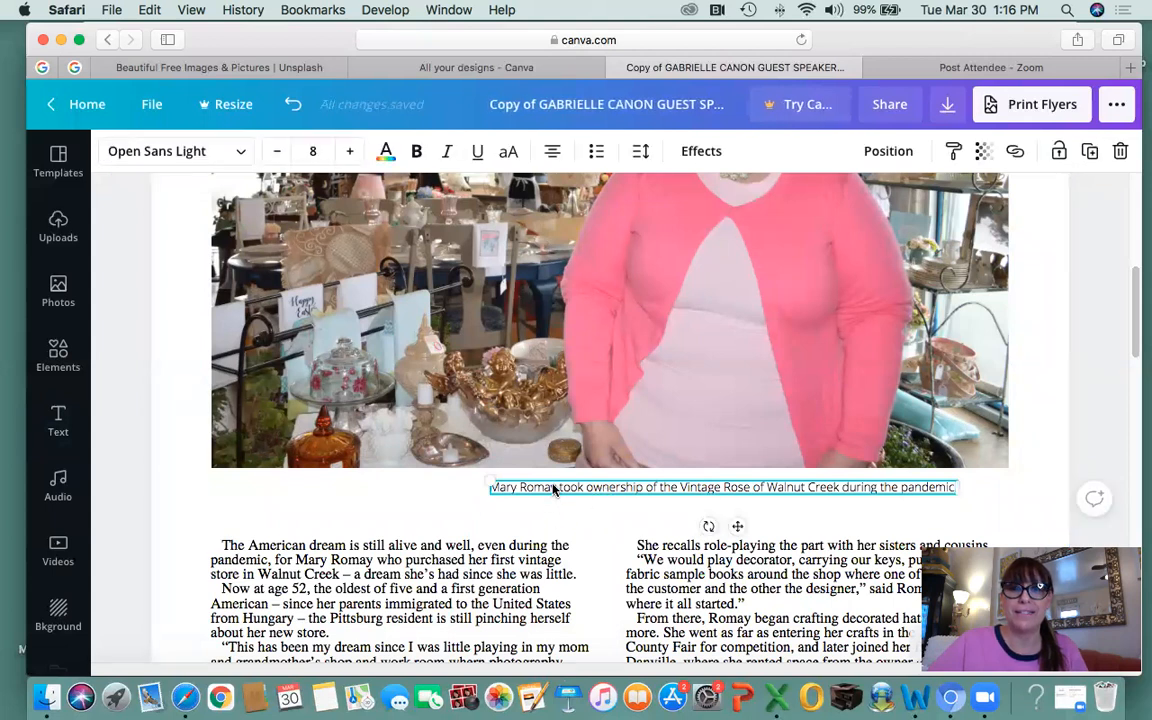
key(shift+Right)
key(shift+Right)
key(shift+Right)
key(shift+Right)
key(shift+Right)
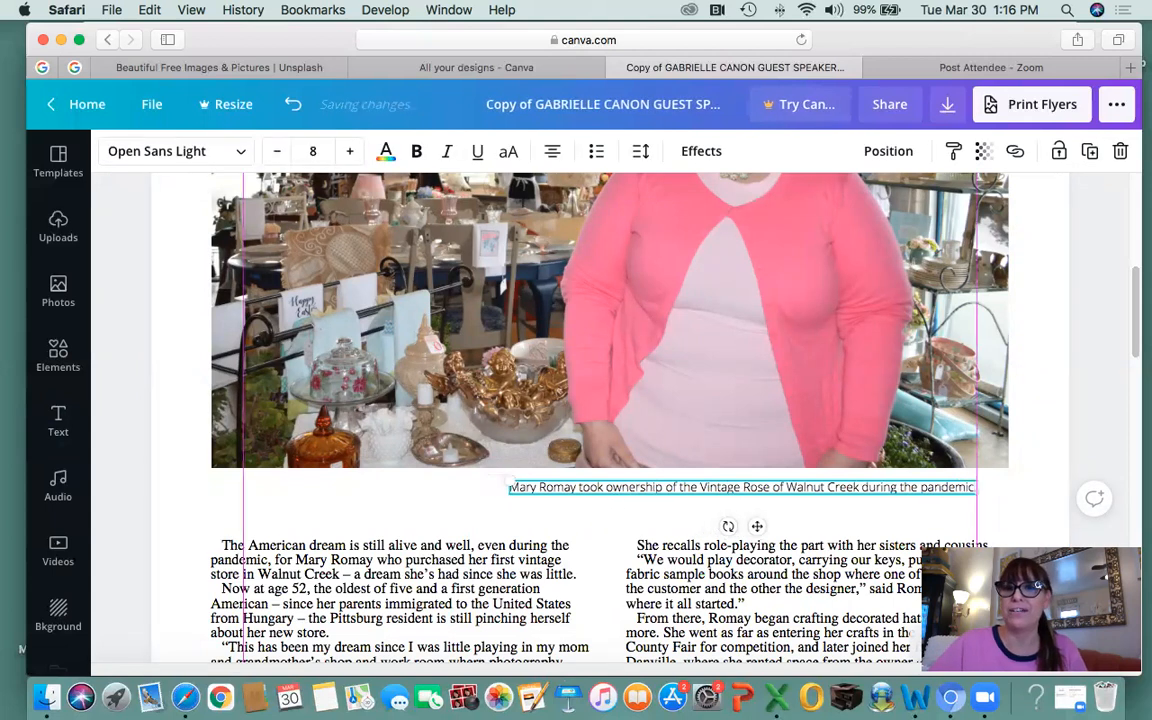
key(Right)
key(Right)
key(Right)
key(Right)
key(Right)
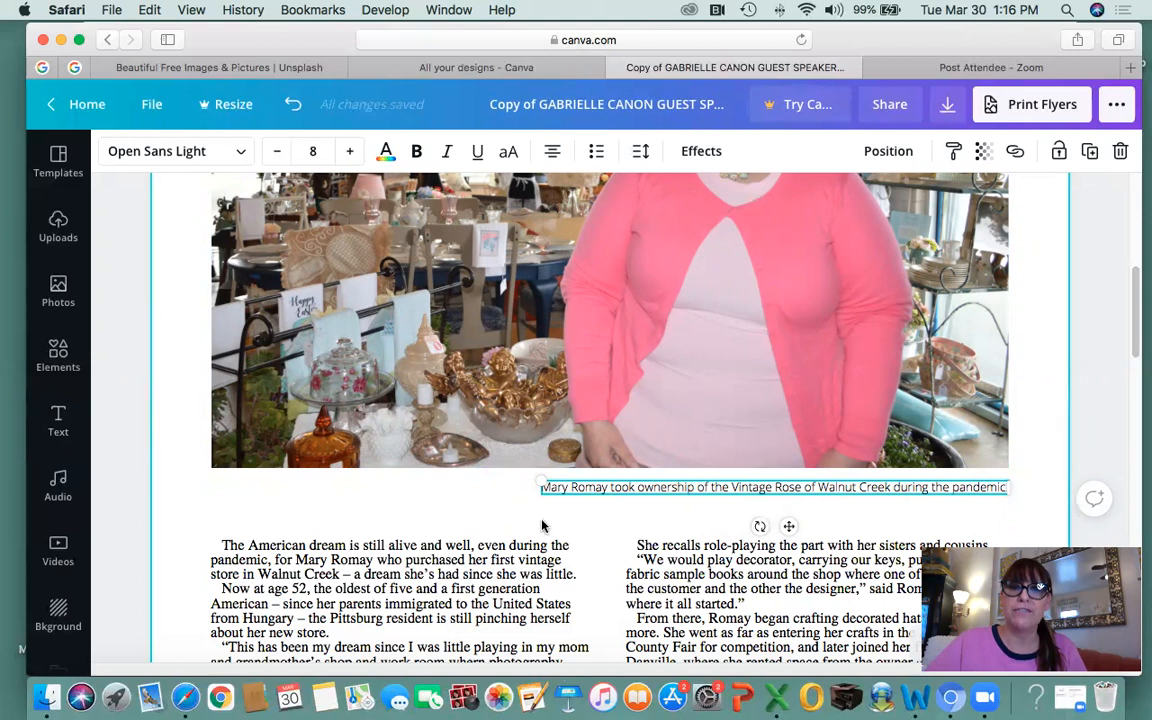
click(490, 513)
click(795, 490)
key(Down)
key(Down)
key(Down)
key(Down)
key(Down)
key(Down)
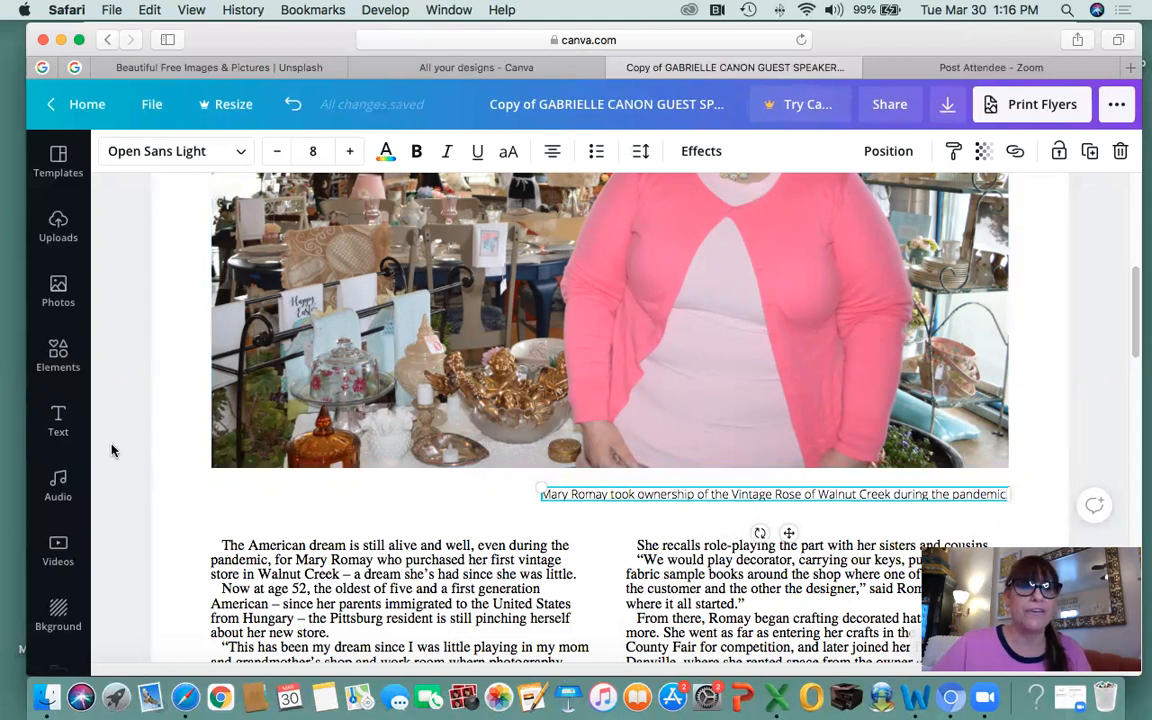
Select the pink title to compare its position with the caption.
scroll(404, 478, up, 5)
scroll(404, 472, down, 5)
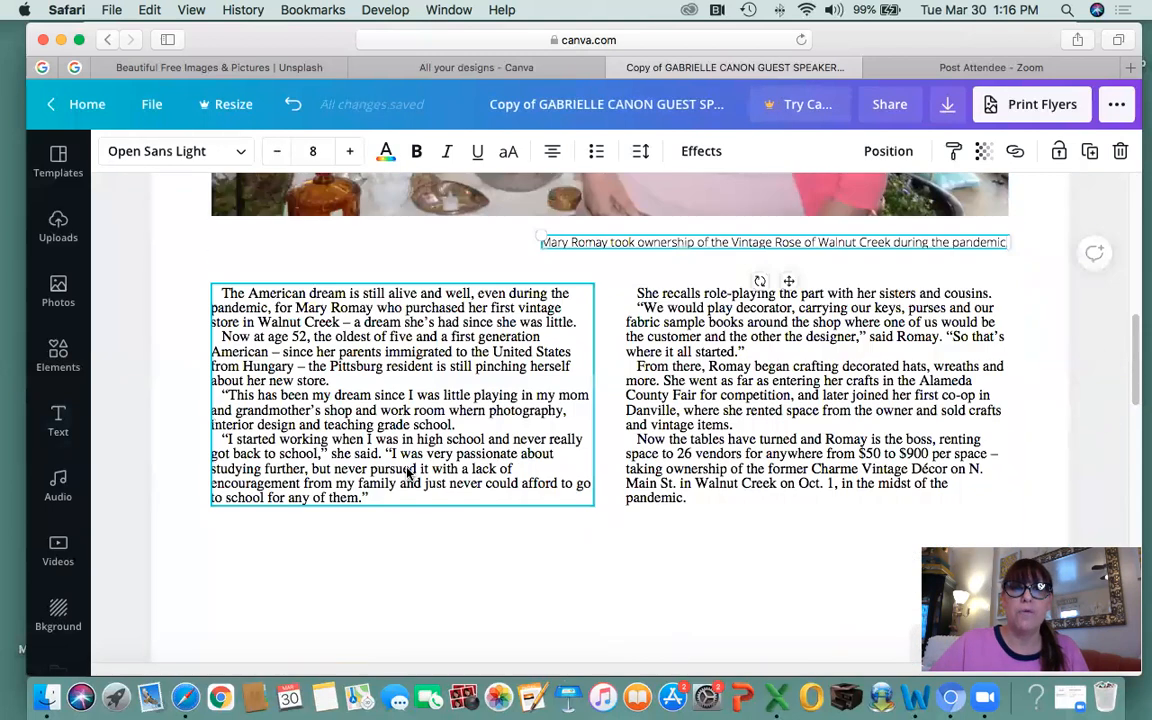
scroll(406, 472, up, 5)
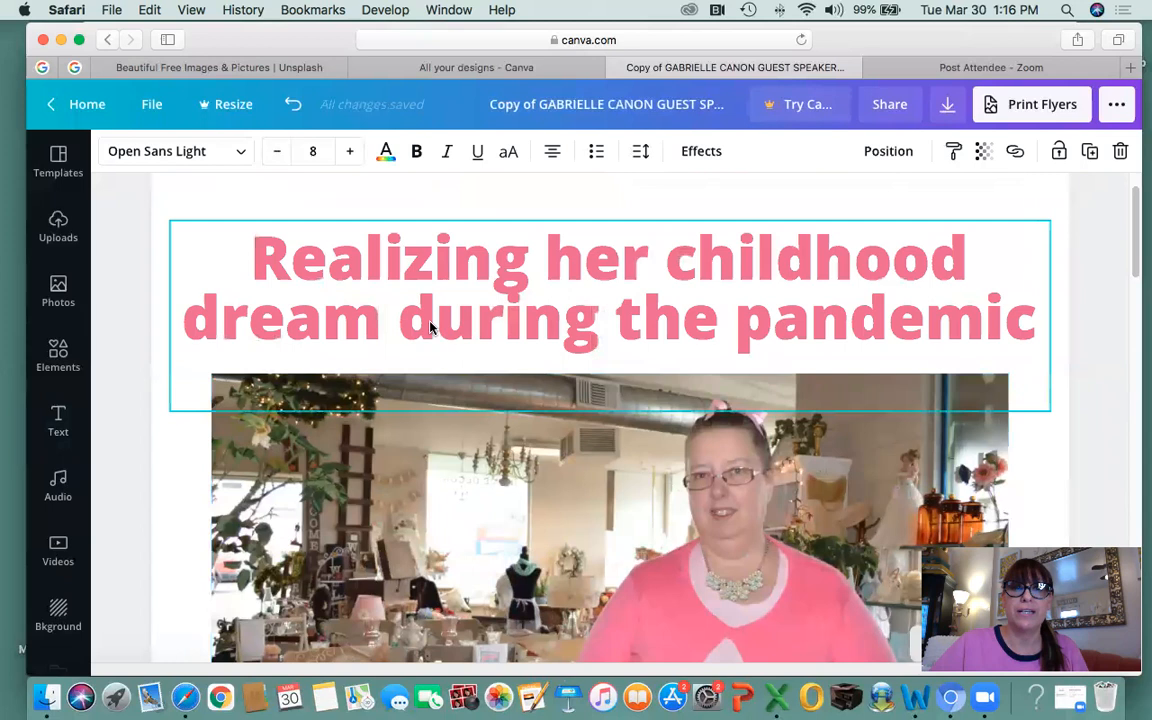
click(465, 333)
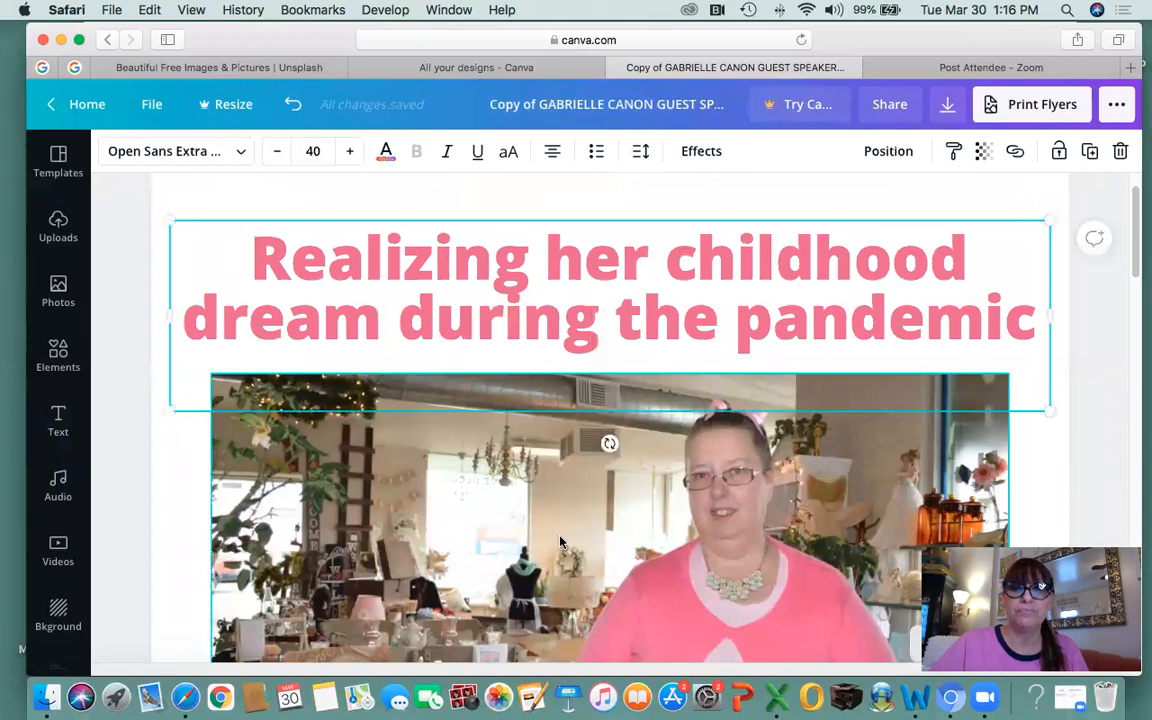
scroll(551, 533, down, 5)
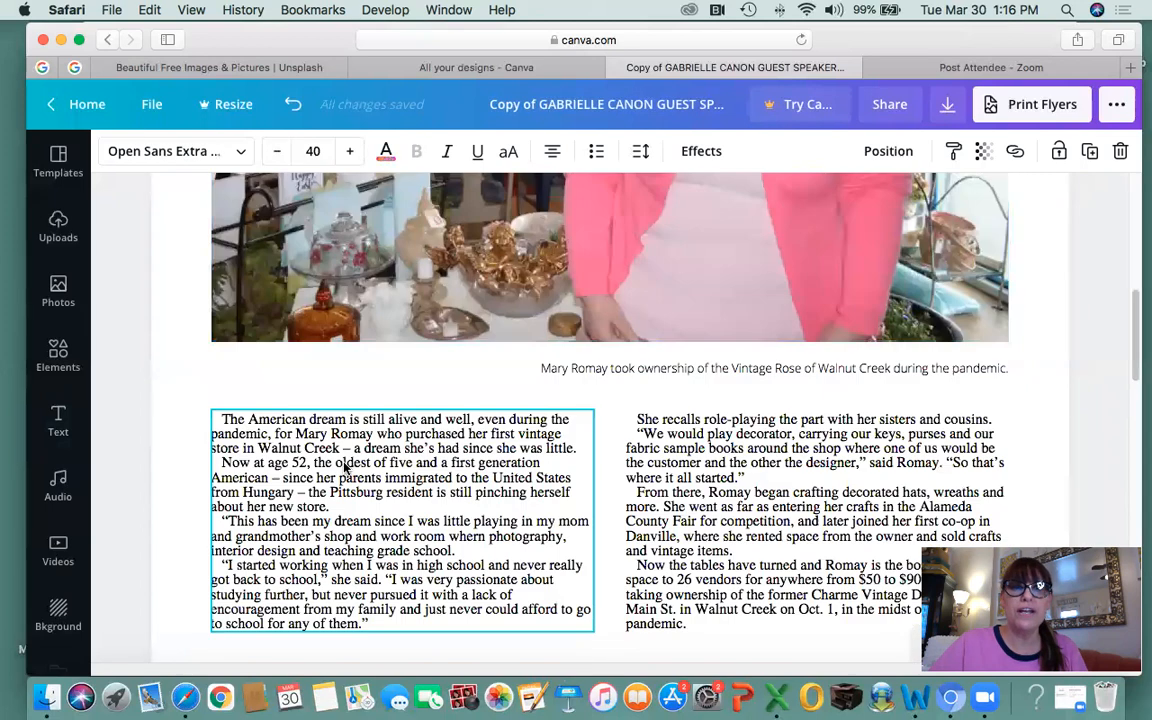
click(257, 368)
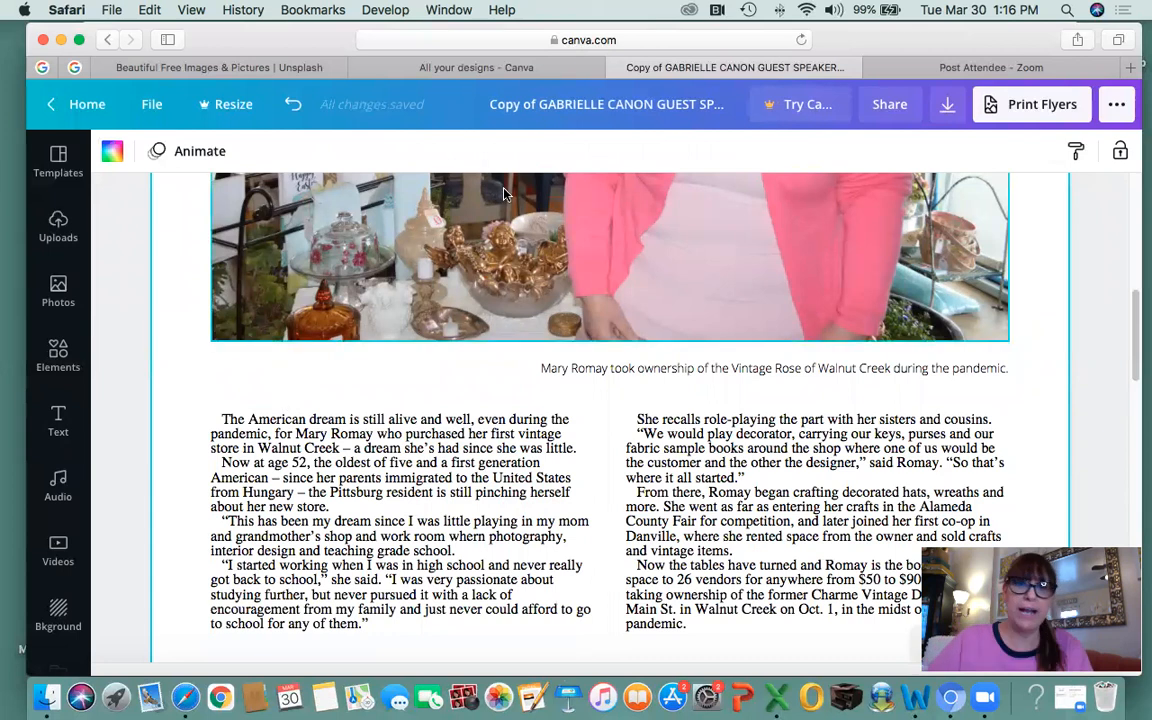
scroll(504, 193, up, 5)
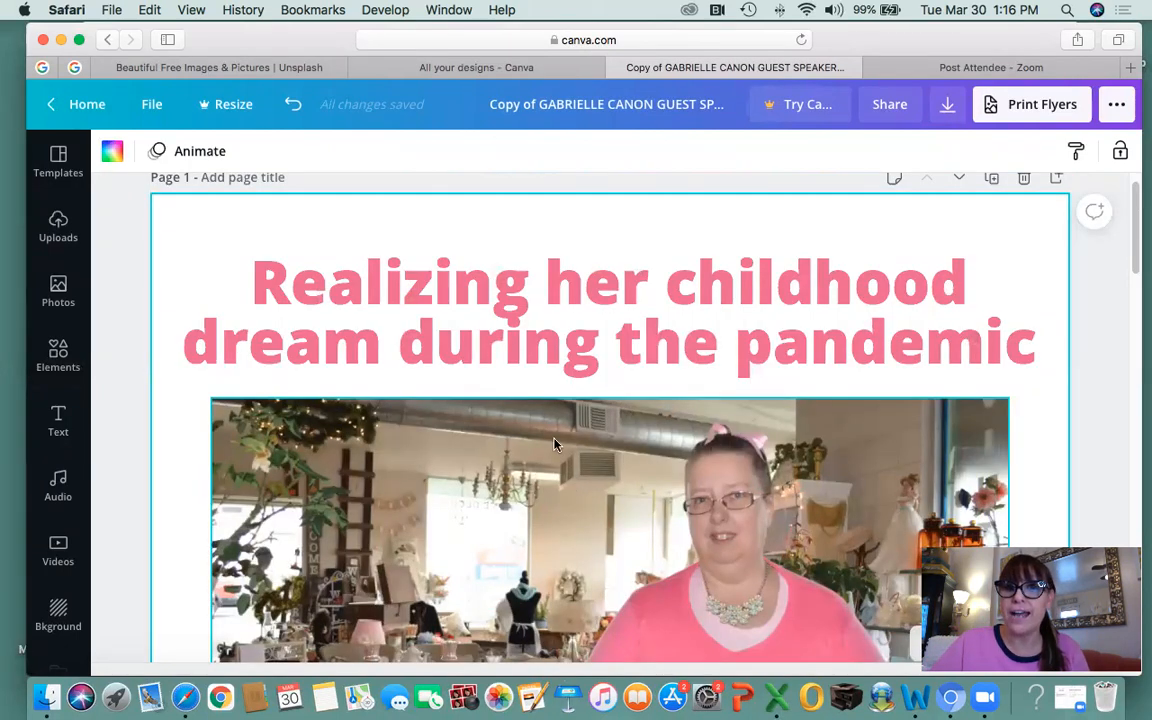
click(562, 378)
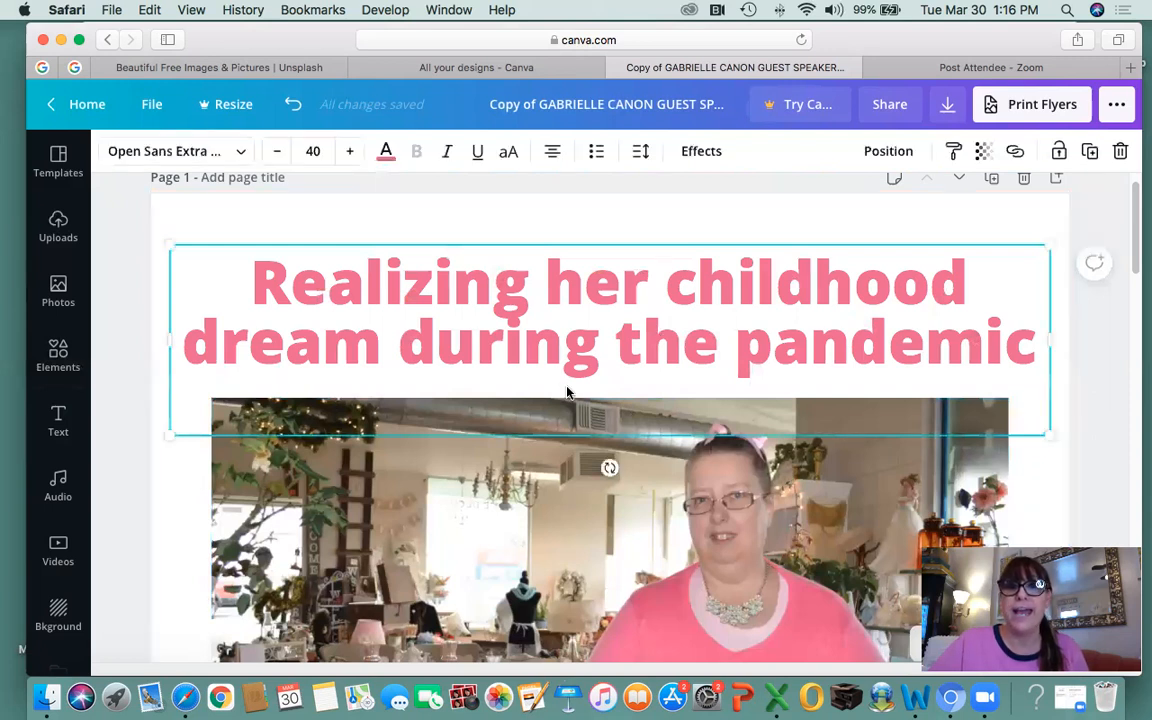
scroll(575, 379, down, 2)
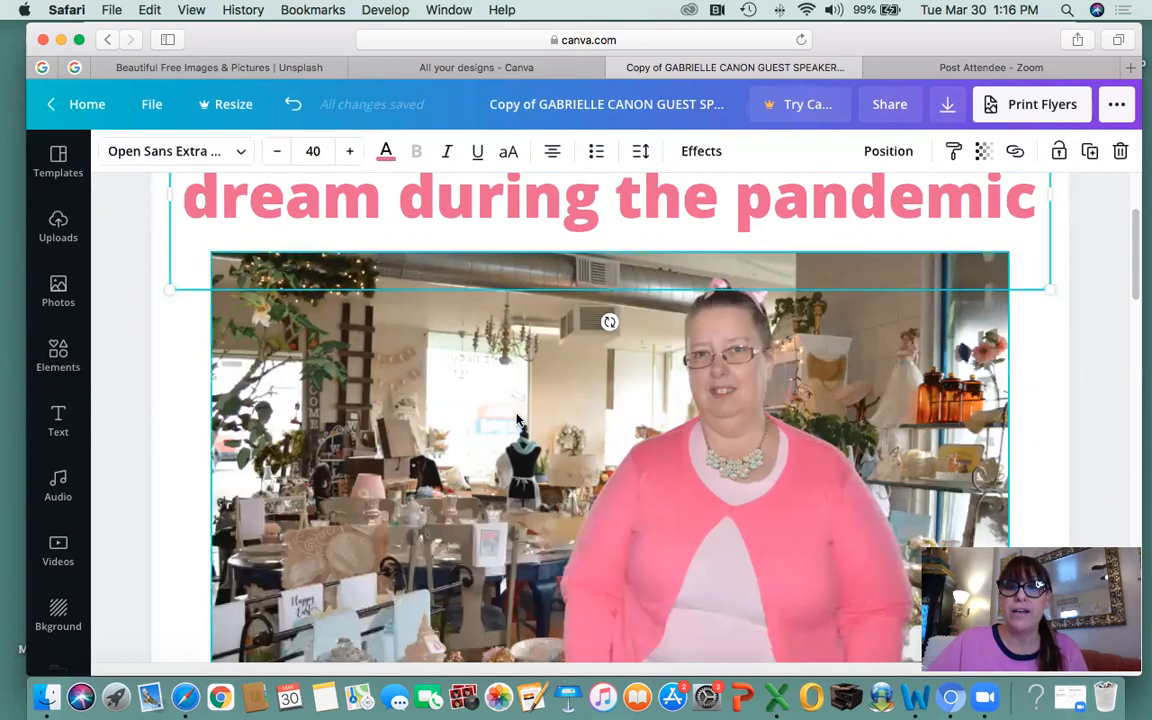
scroll(517, 421, down, 2)
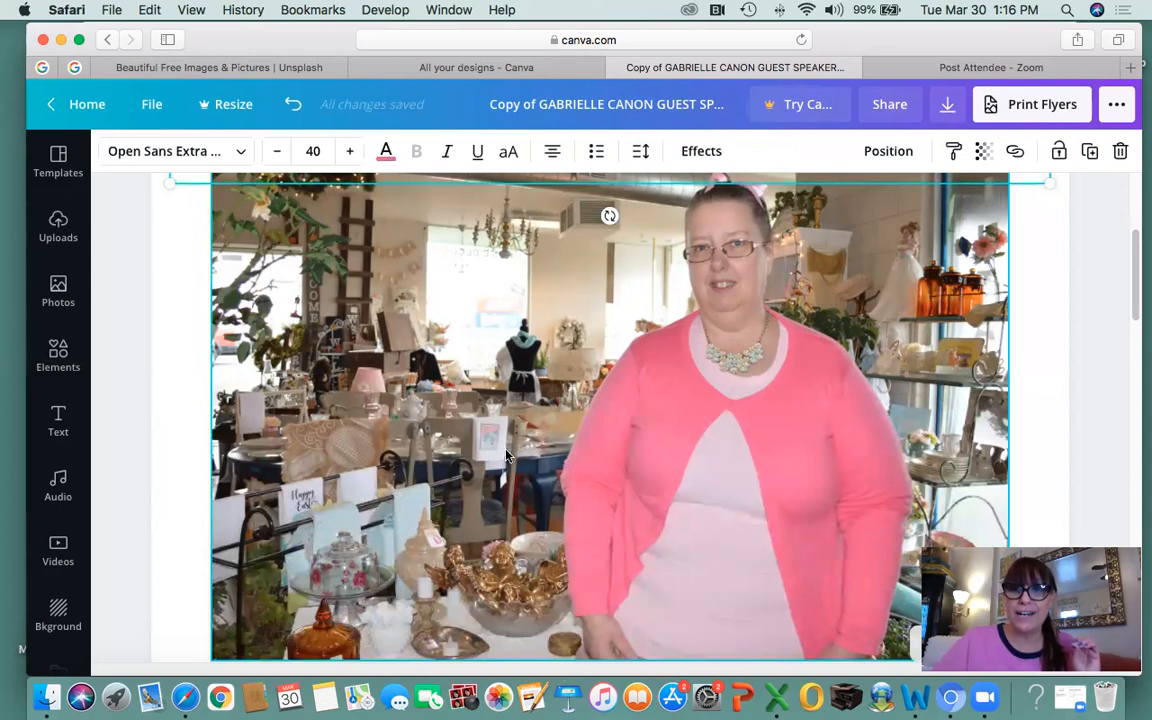
scroll(507, 456, down, 5)
Drag the caption up closer to the photo's bottom edge.
click(735, 414)
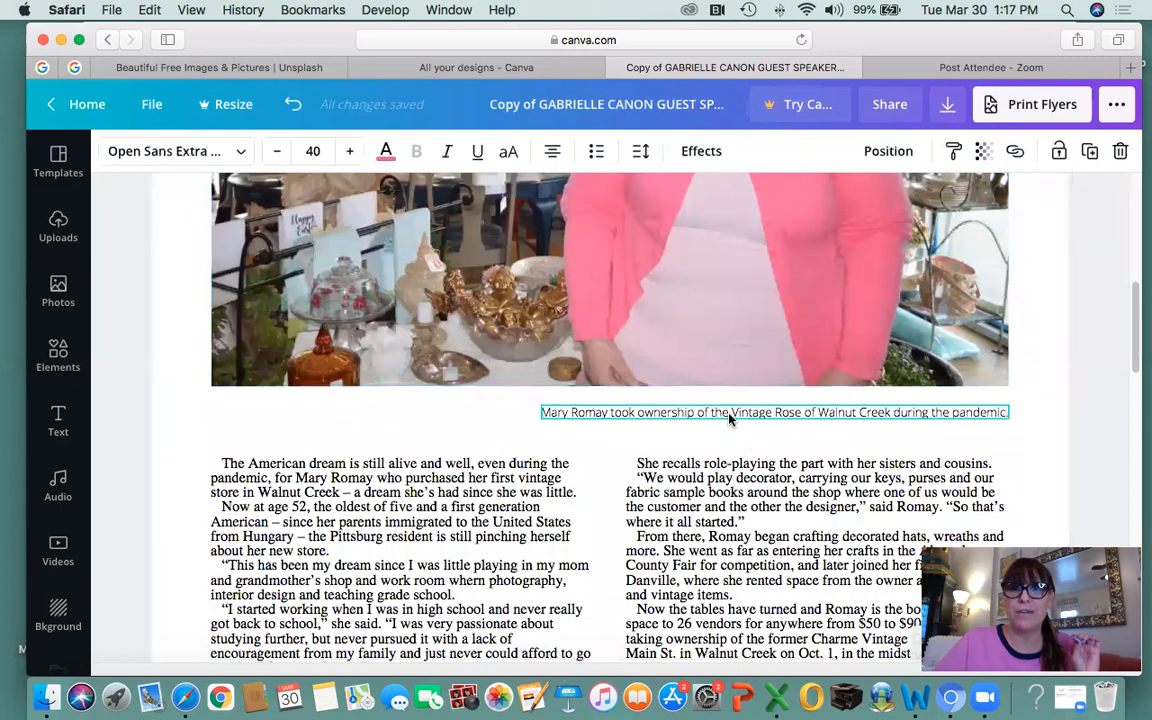
drag(730, 418, 730, 404)
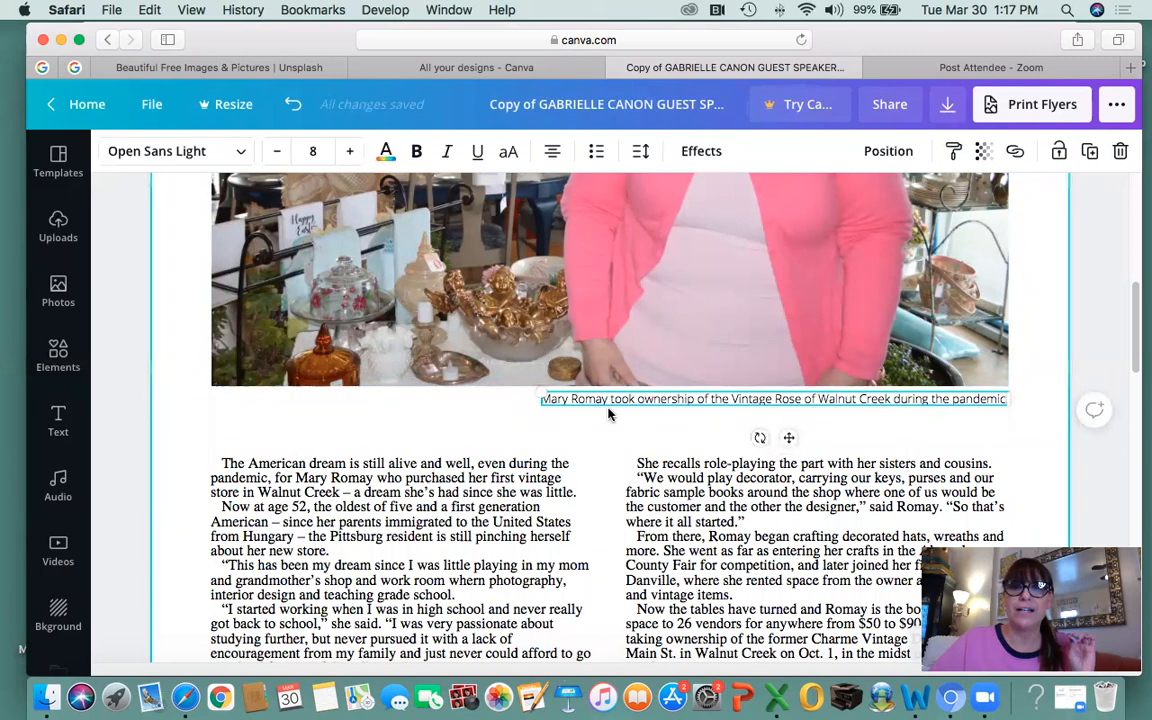
scroll(560, 402, up, 10)
click(599, 373)
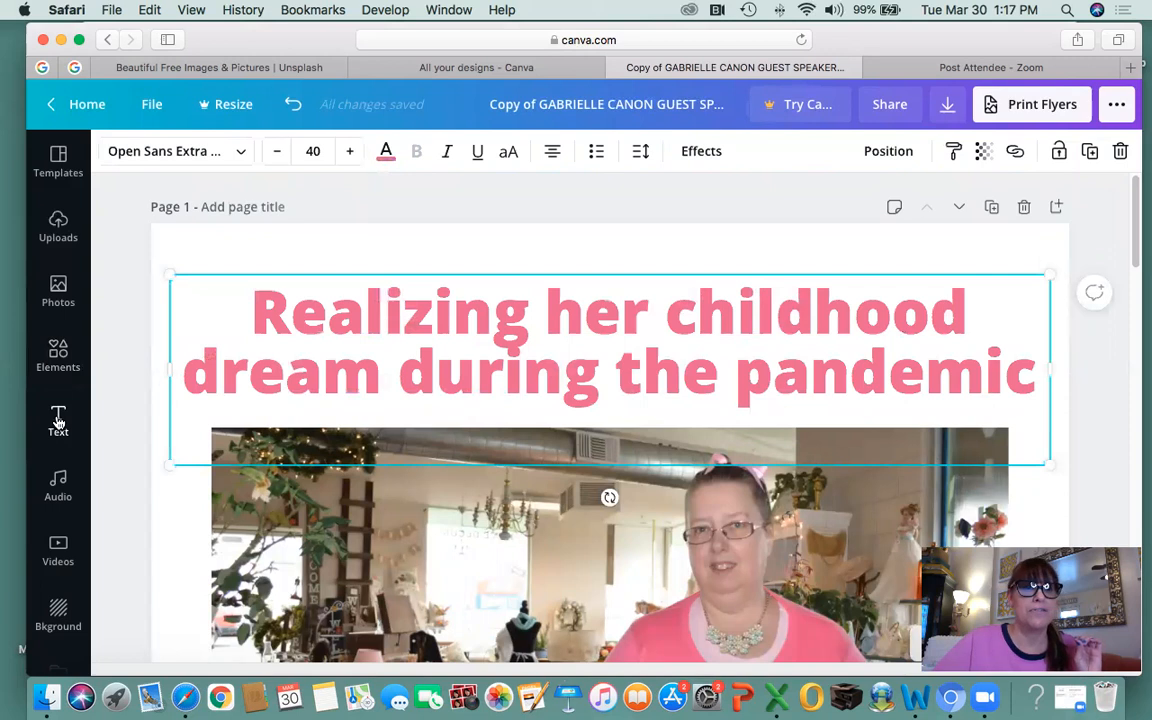
scroll(58, 420, down, 3)
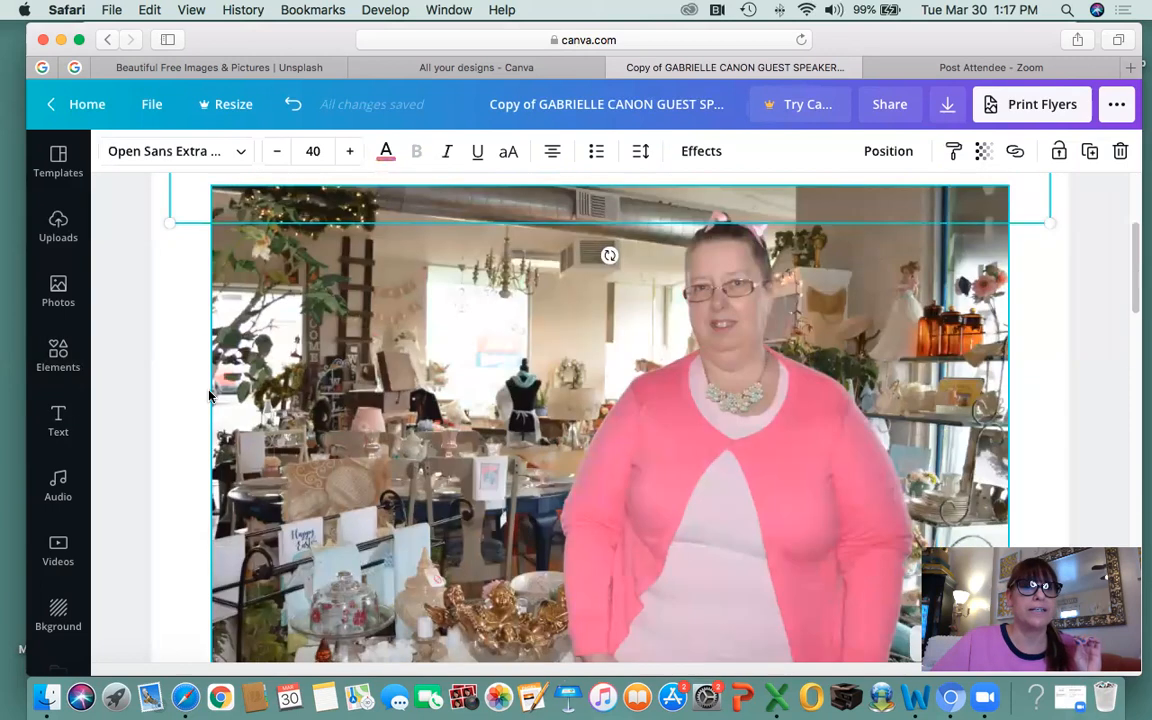
Add a heading over the photo reading 'Story and photo by' plus the author's full name.
click(58, 413)
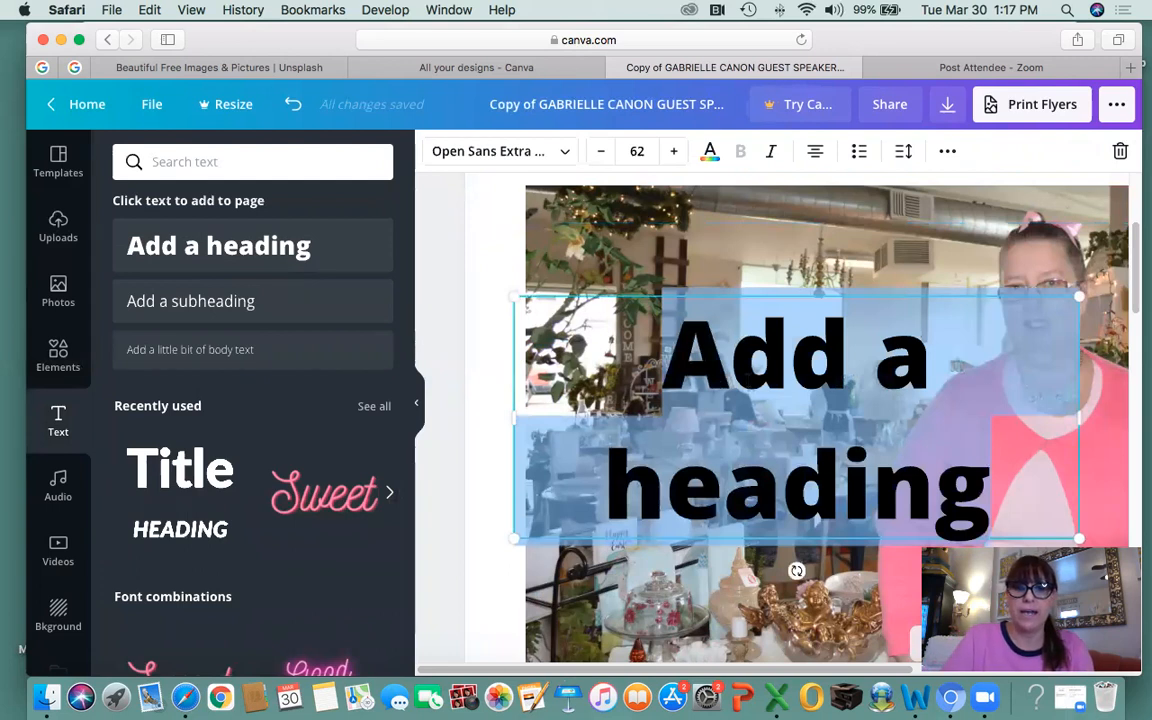
text(Story a)
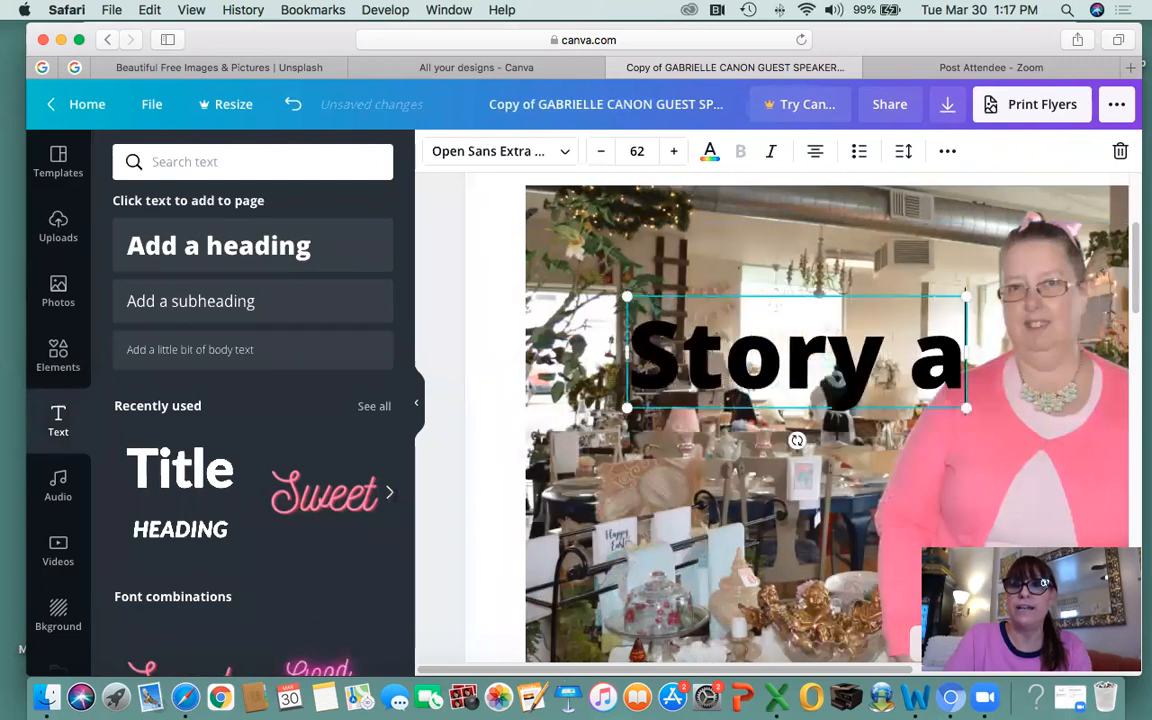
text(nd photo)
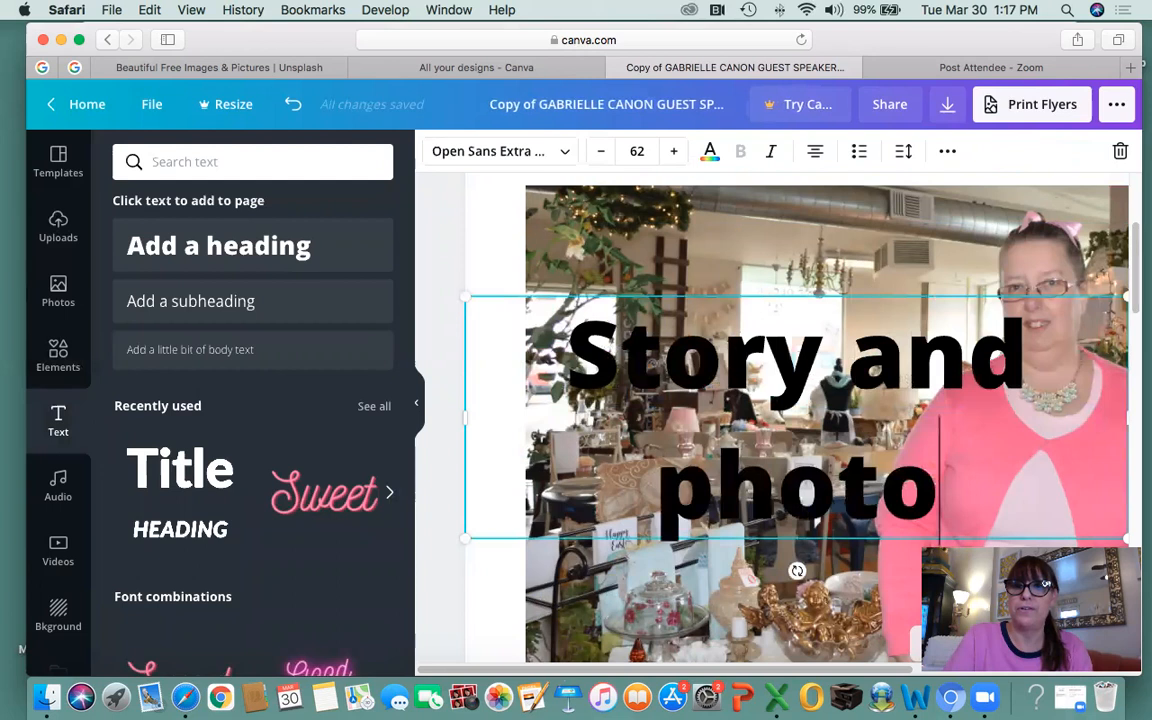
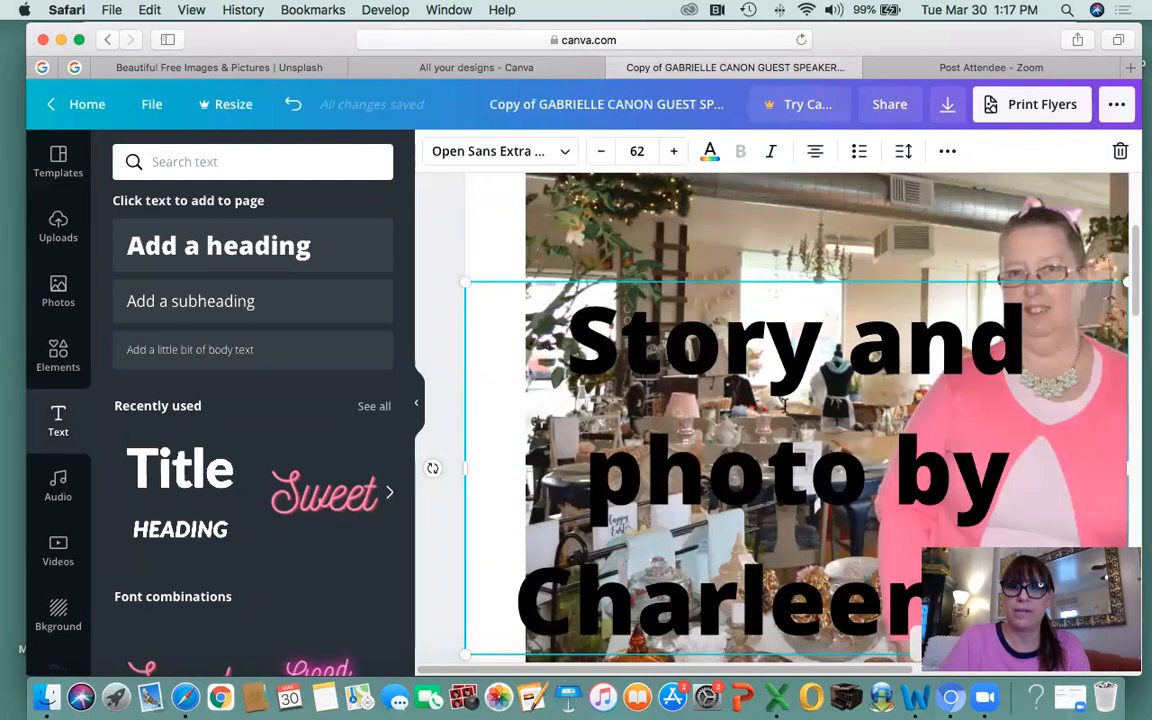
right_click(1146, 536)
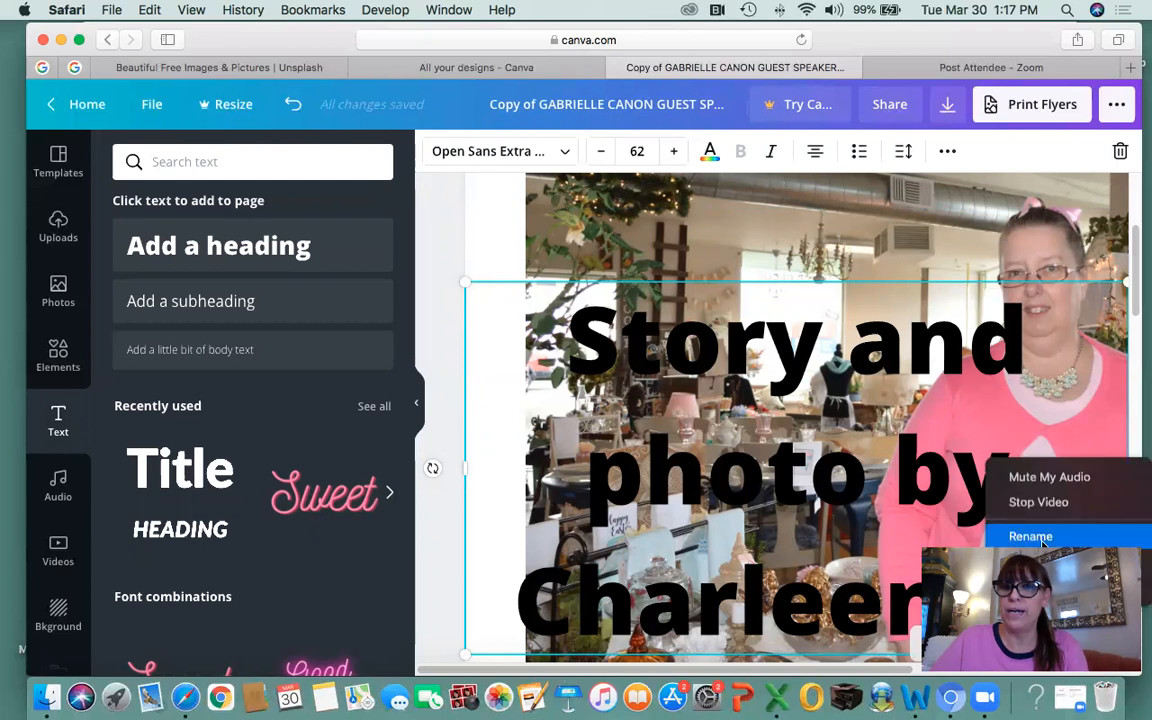
click(1144, 536)
right_click(1135, 535)
click(1142, 535)
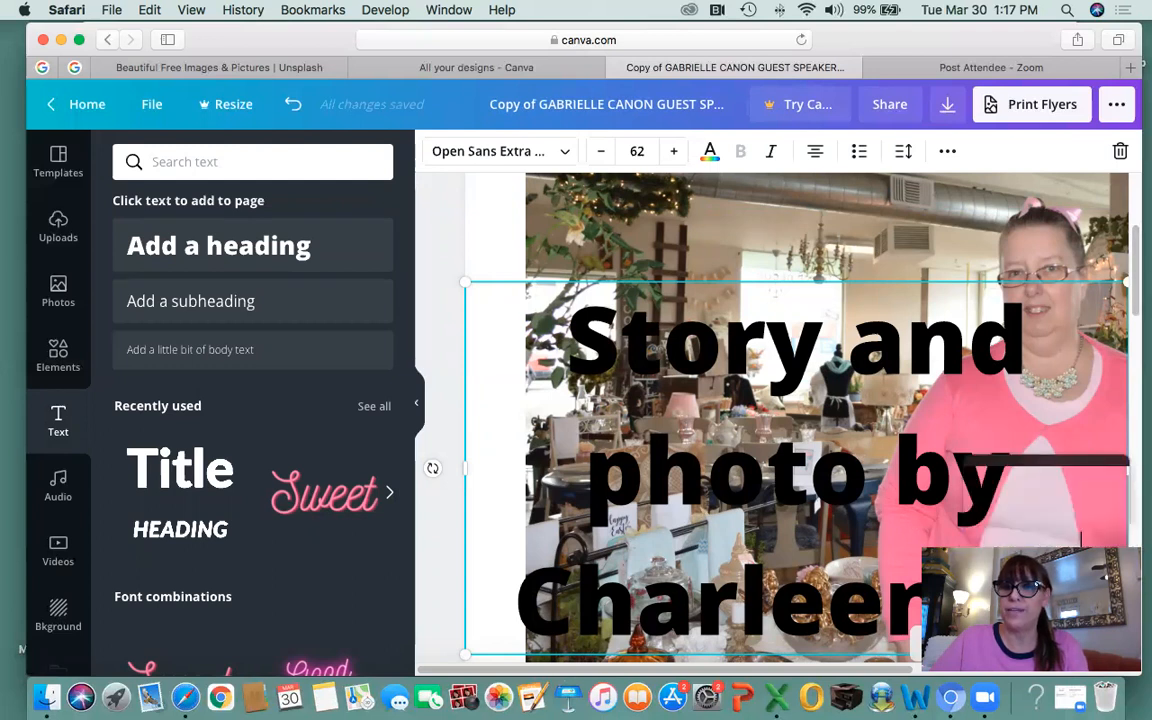
right_click(1128, 539)
click(964, 470)
drag(964, 470, 943, 234)
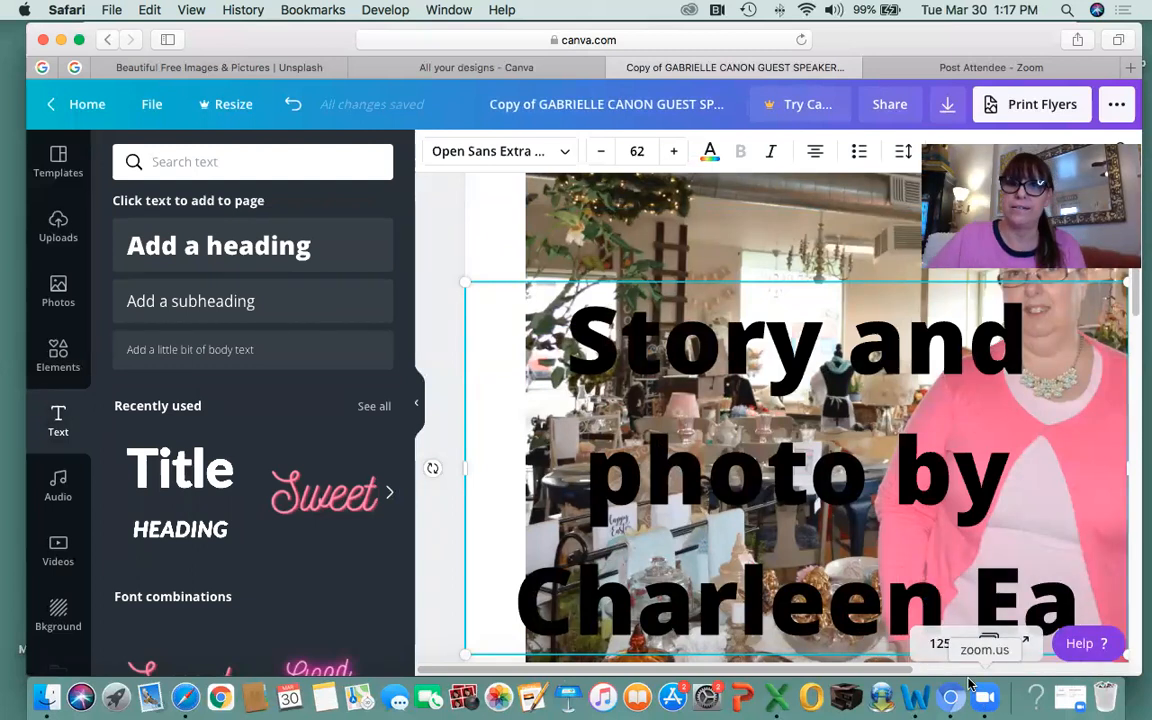
click(417, 403)
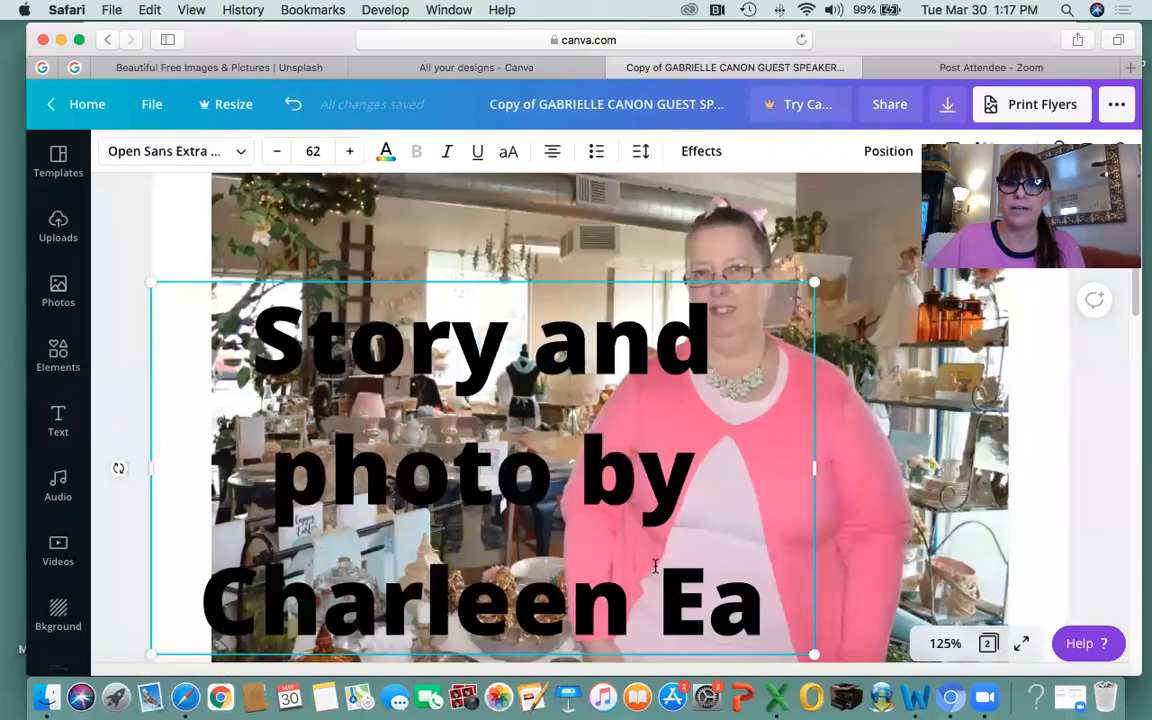
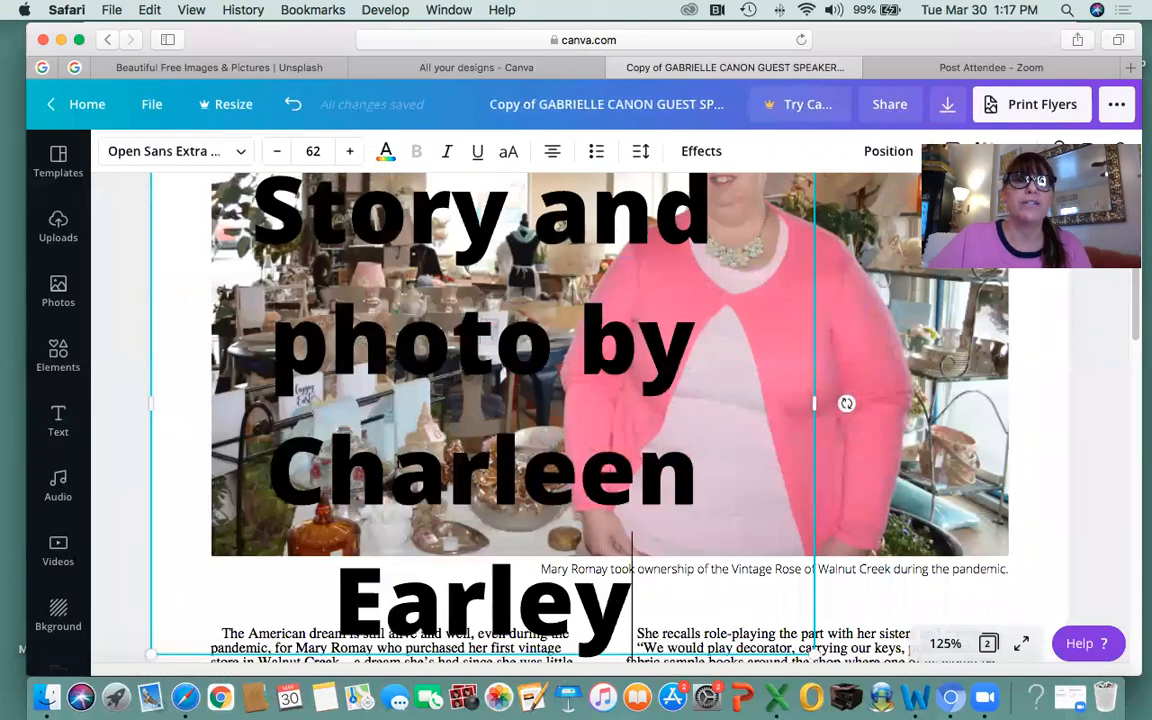
Reduce the byline's font size down to 13.
click(272, 151)
click(272, 151)
click(272, 151)
click(272, 151)
click(272, 151)
click(272, 151)
click(272, 151)
click(272, 151)
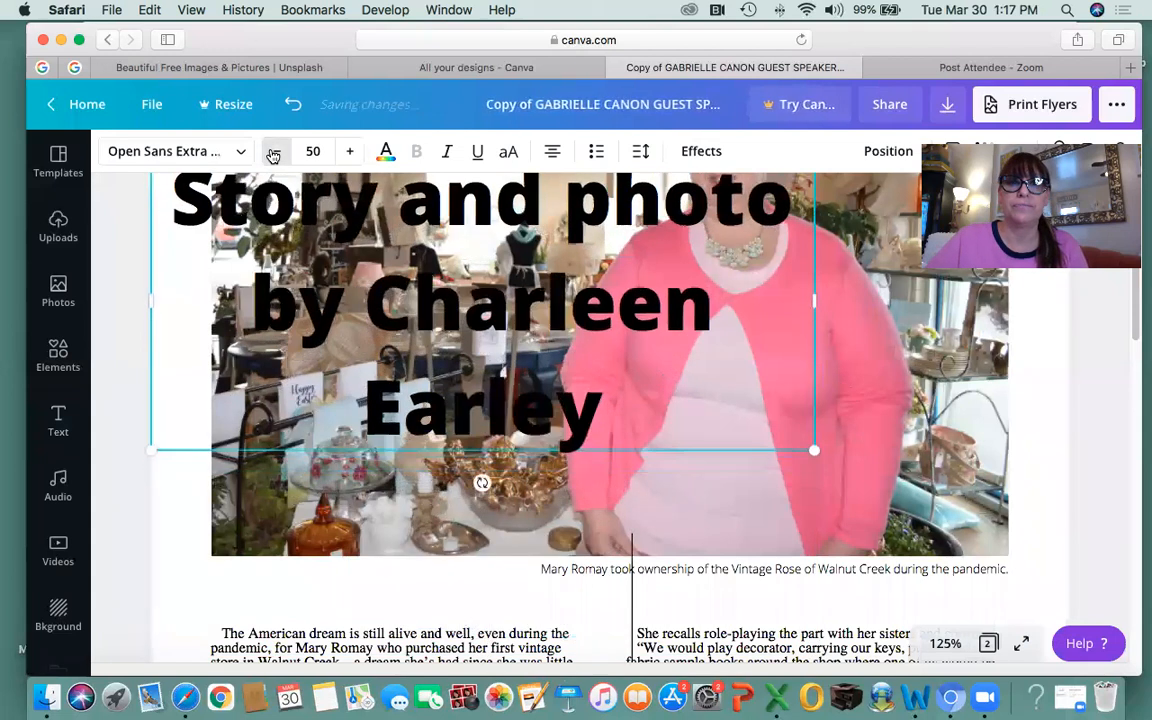
click(272, 151)
click(273, 153)
click(275, 158)
click(275, 158)
click(275, 158)
click(275, 158)
click(275, 158)
click(275, 158)
click(275, 158)
click(275, 158)
scroll(421, 335, up, 3)
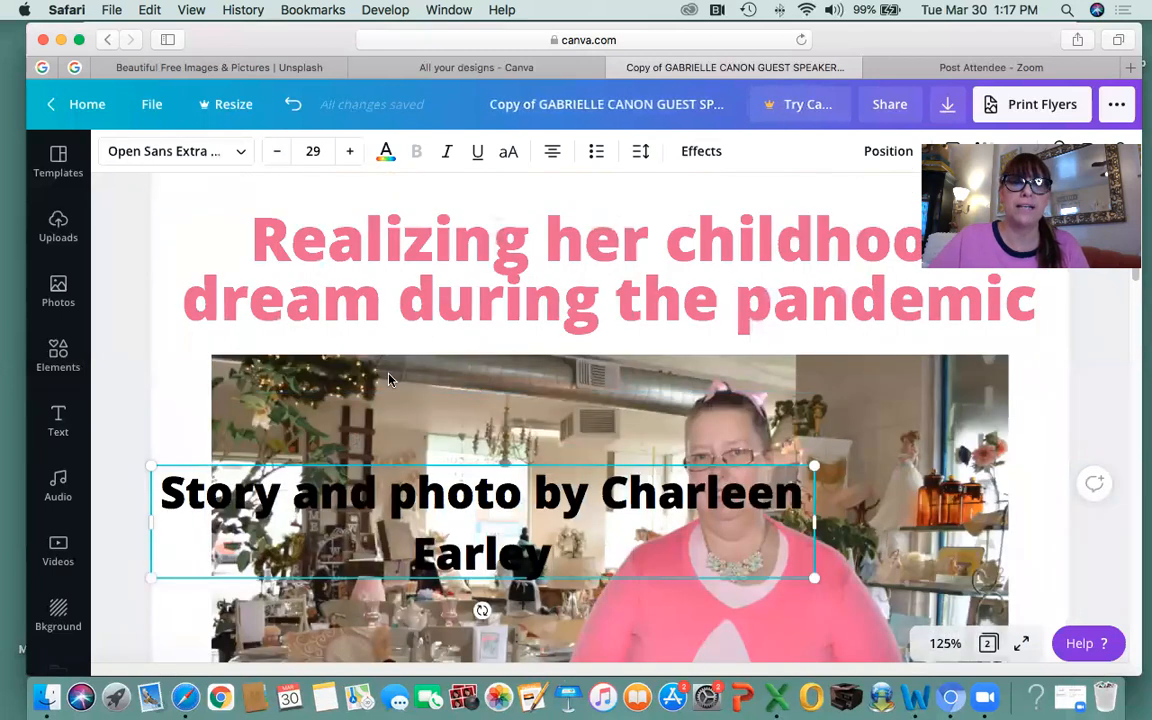
click(272, 155)
click(272, 155)
click(272, 155)
click(272, 155)
click(272, 155)
click(272, 155)
click(272, 155)
click(272, 155)
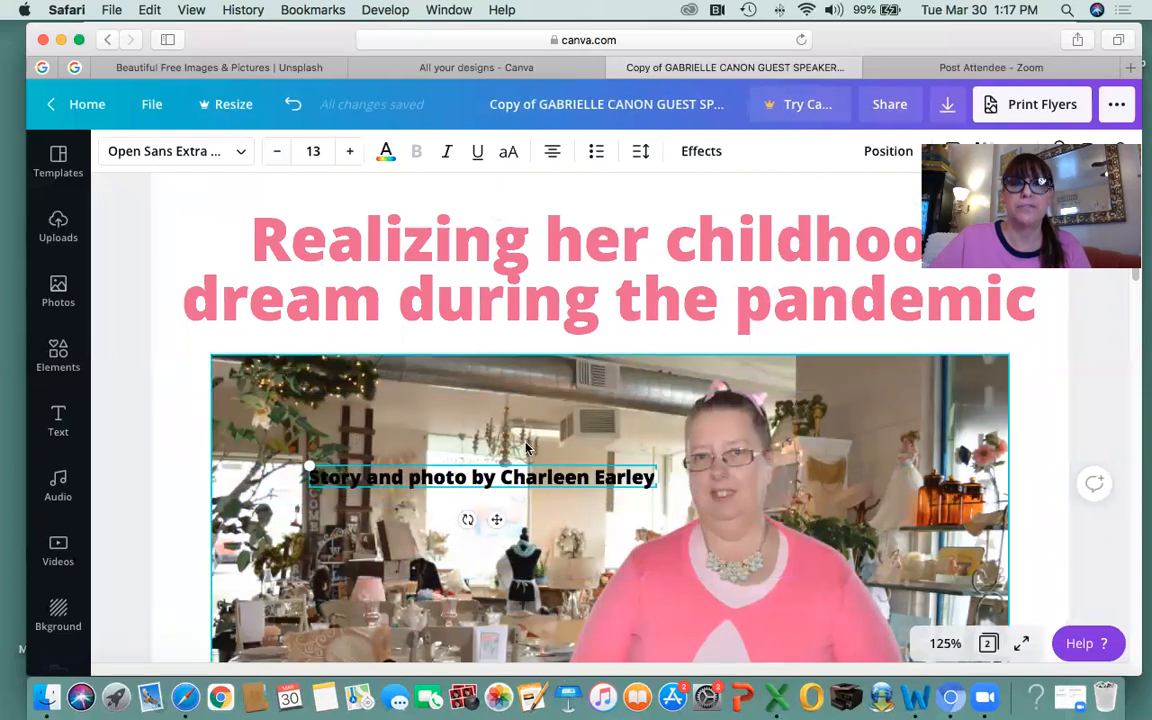
Move the byline up and centre it just below the pink title.
click(457, 343)
click(503, 481)
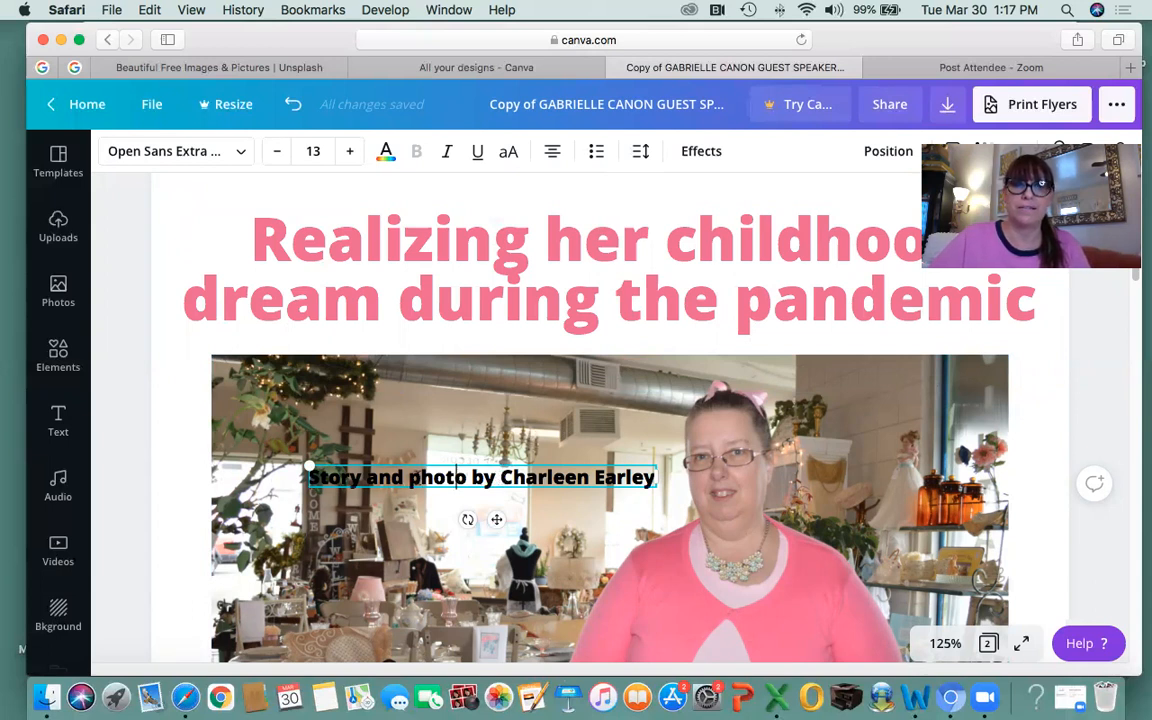
click(456, 490)
drag(470, 478, 598, 343)
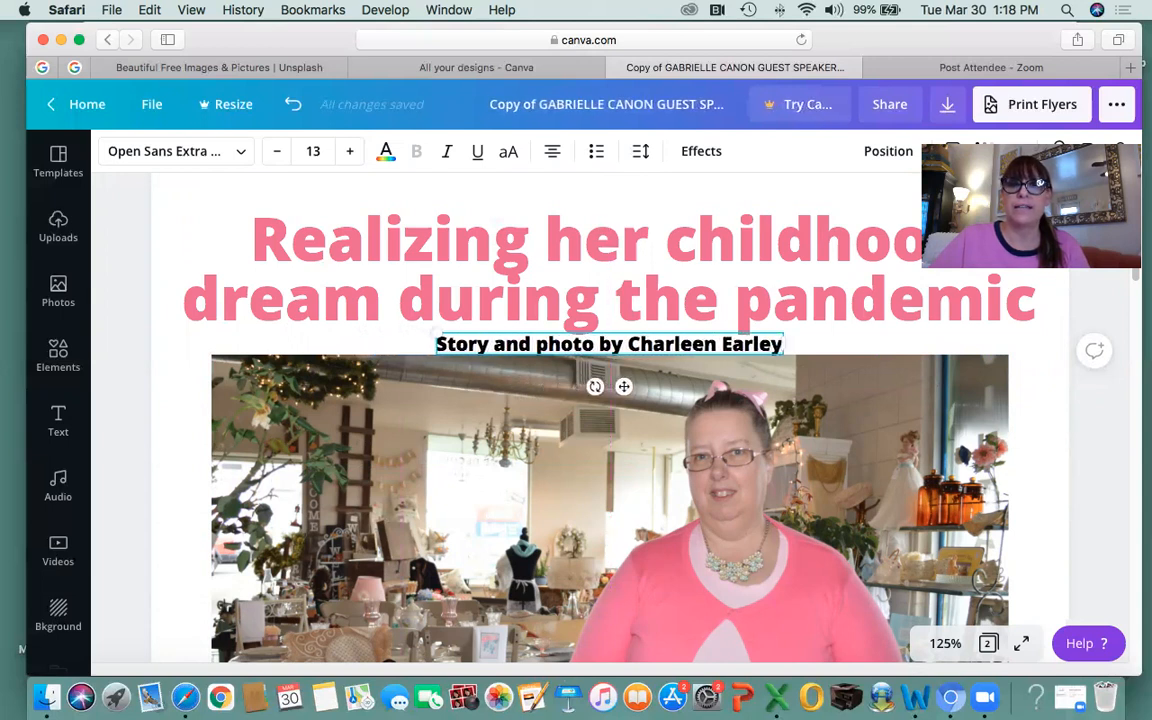
drag(598, 343, 598, 343)
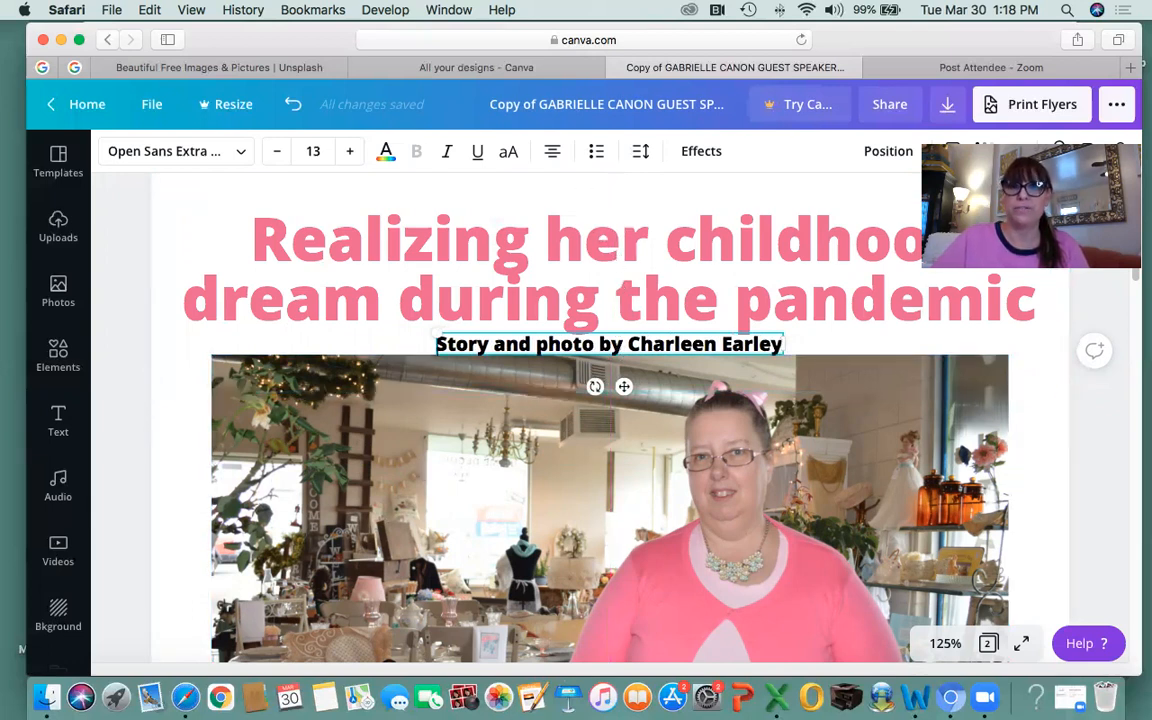
click(560, 350)
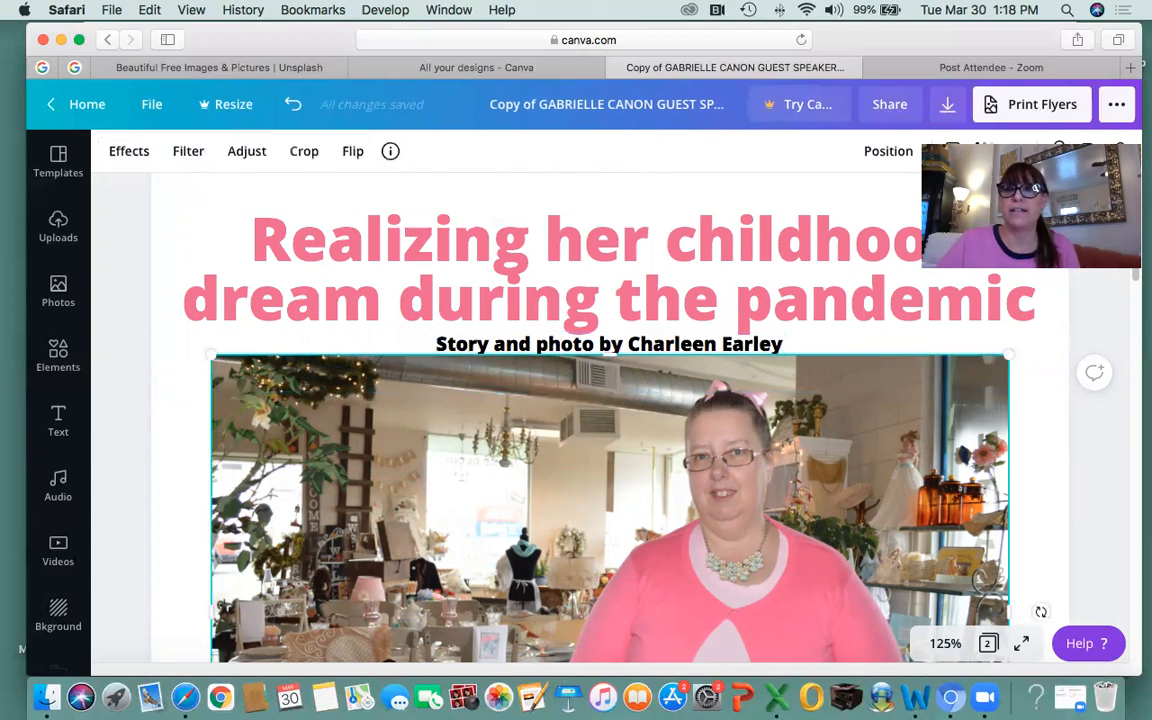
Nudge the photo down with arrow keys, then drag it slightly up under the byline.
scroll(846, 490, down, 5)
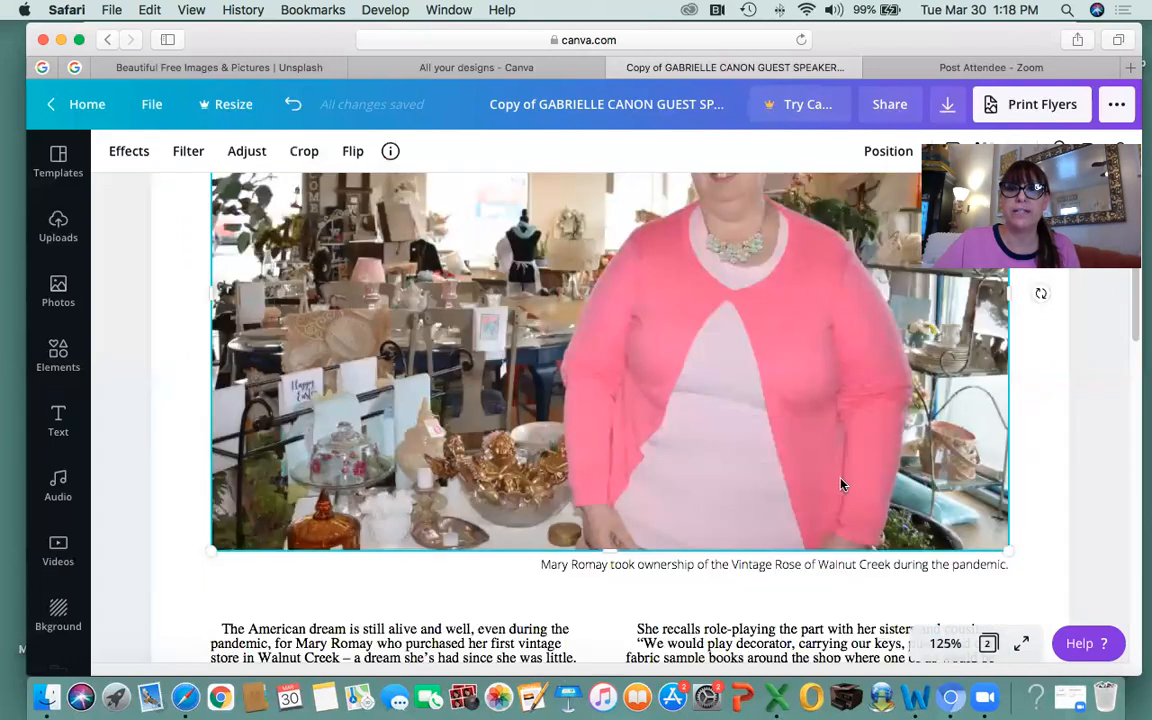
scroll(624, 427, up, 4)
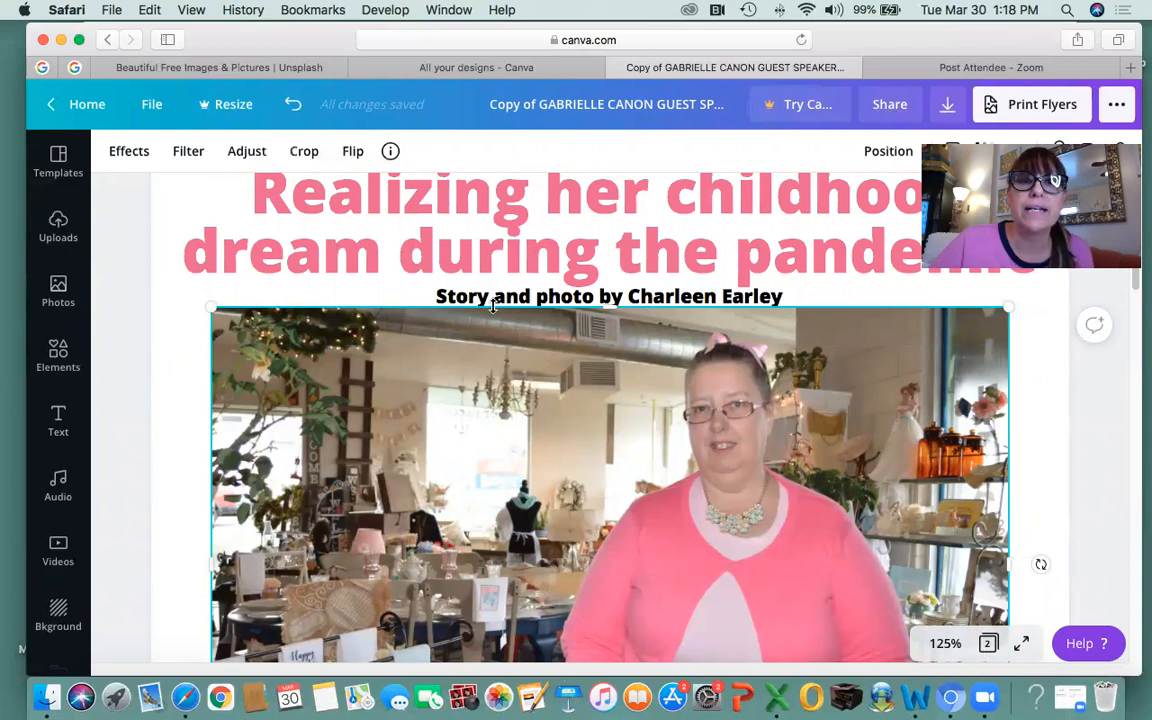
click(484, 270)
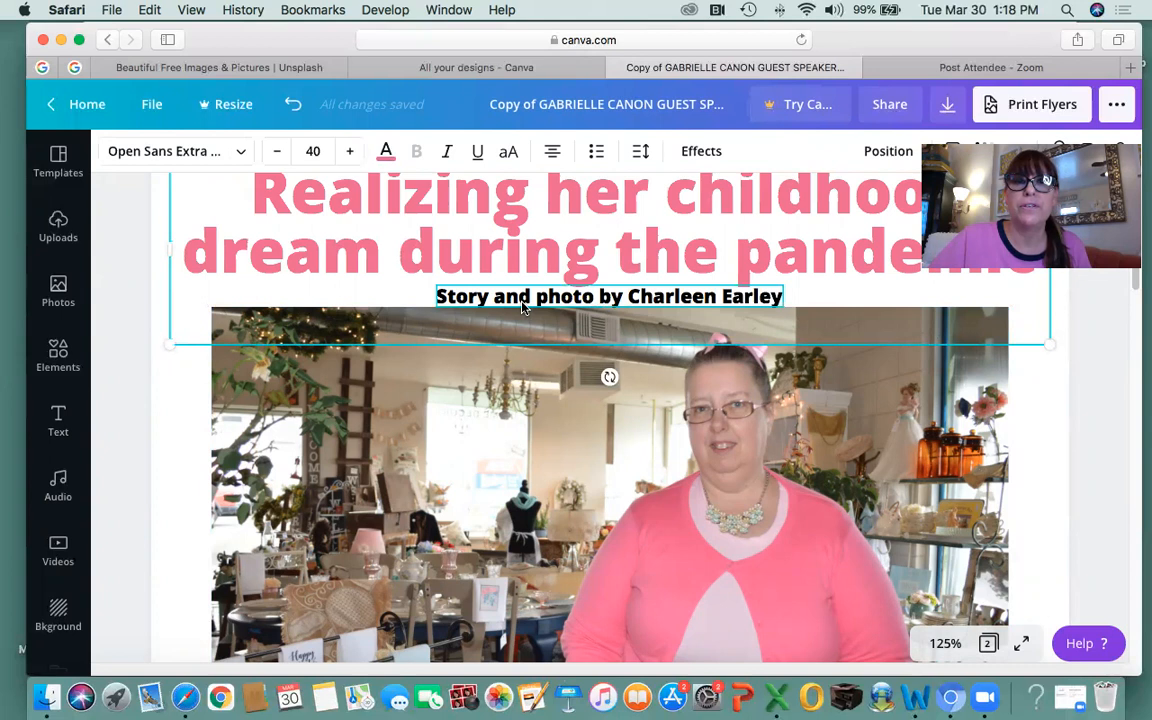
click(521, 436)
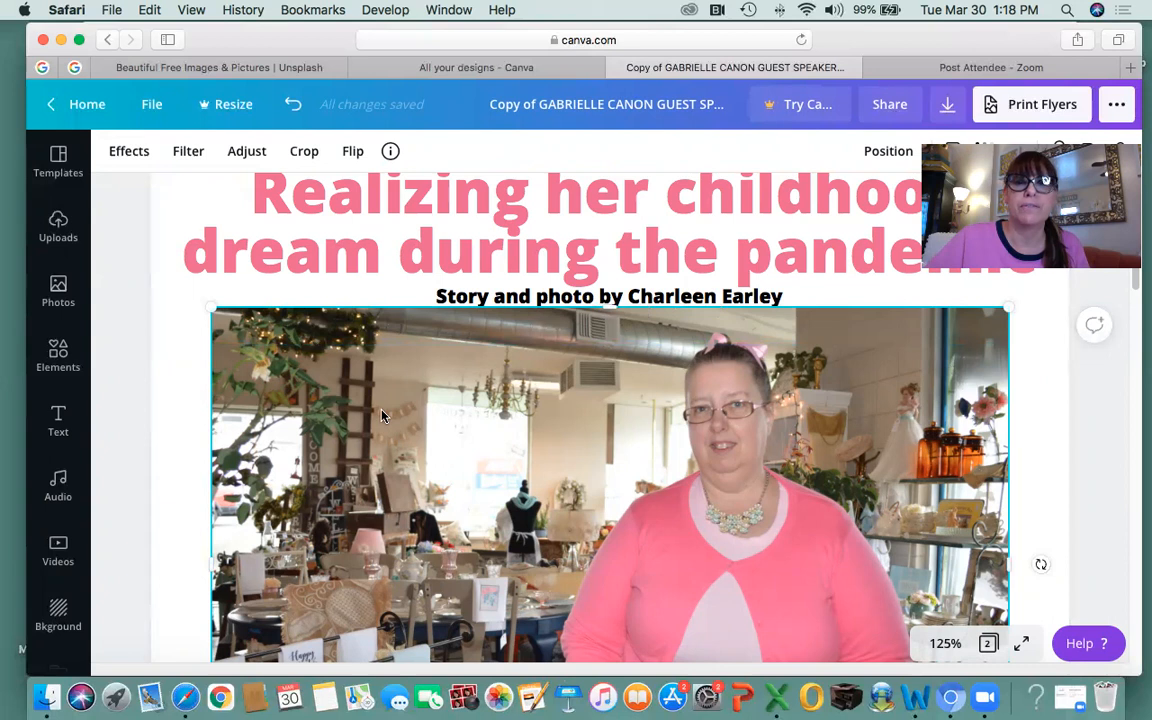
key(Down)
key(Down)
key(Up)
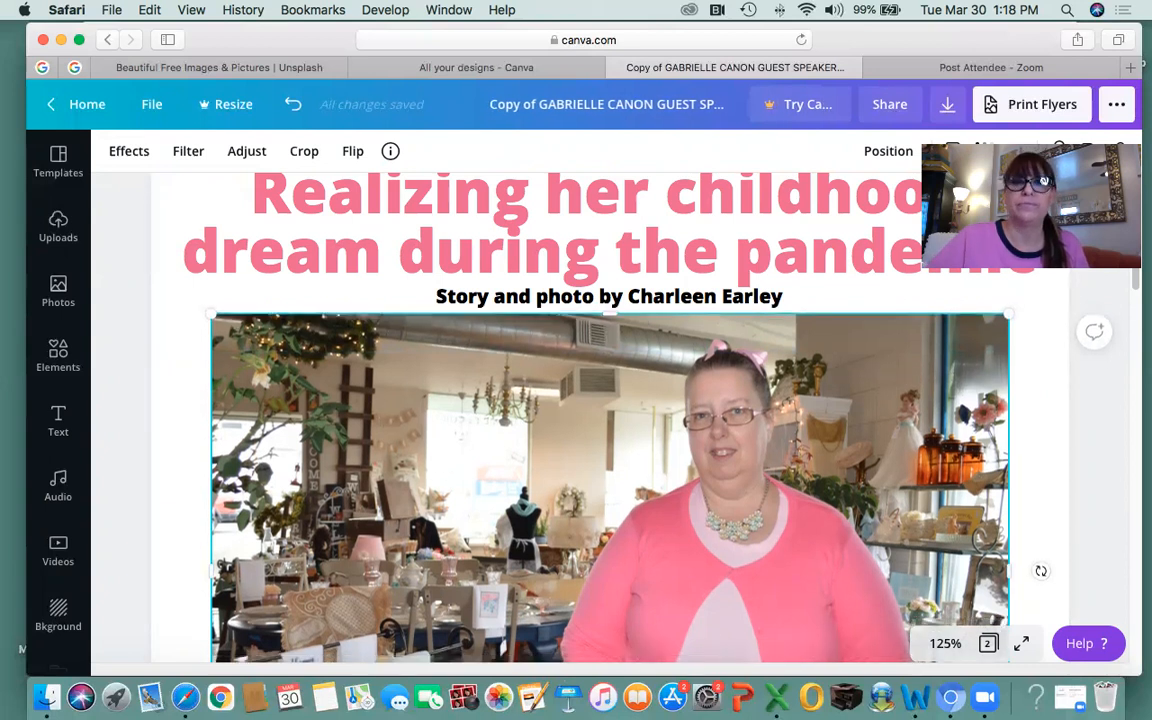
key(Down)
key(Down)
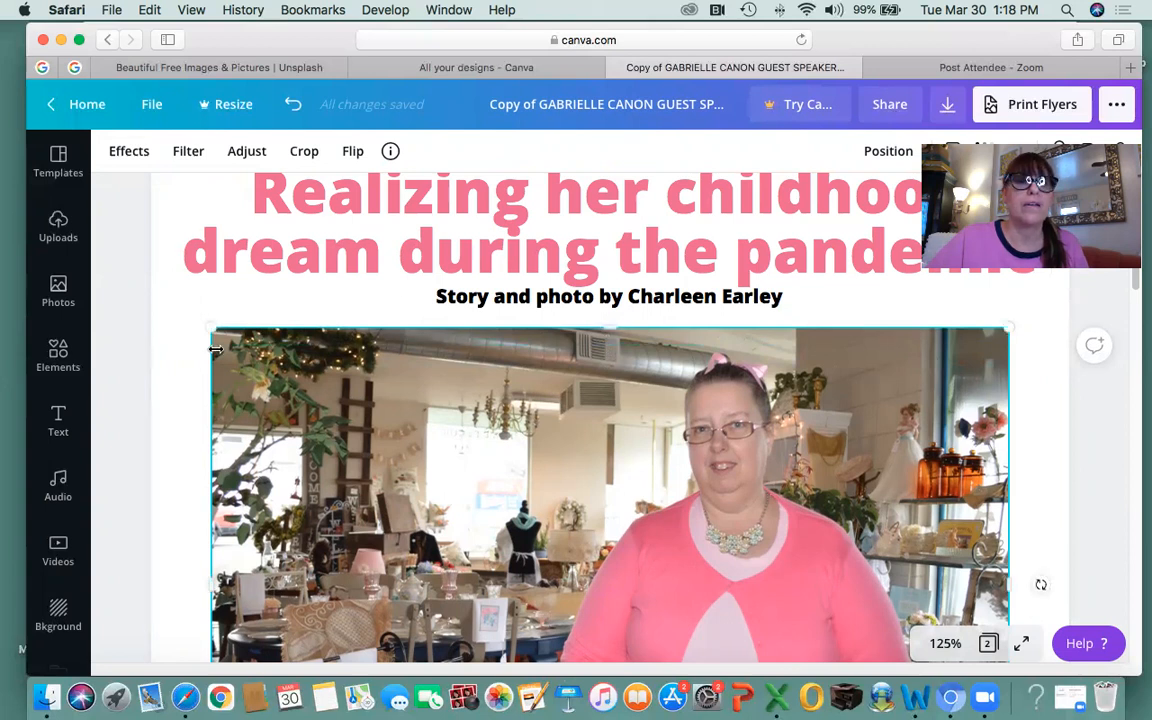
click(175, 404)
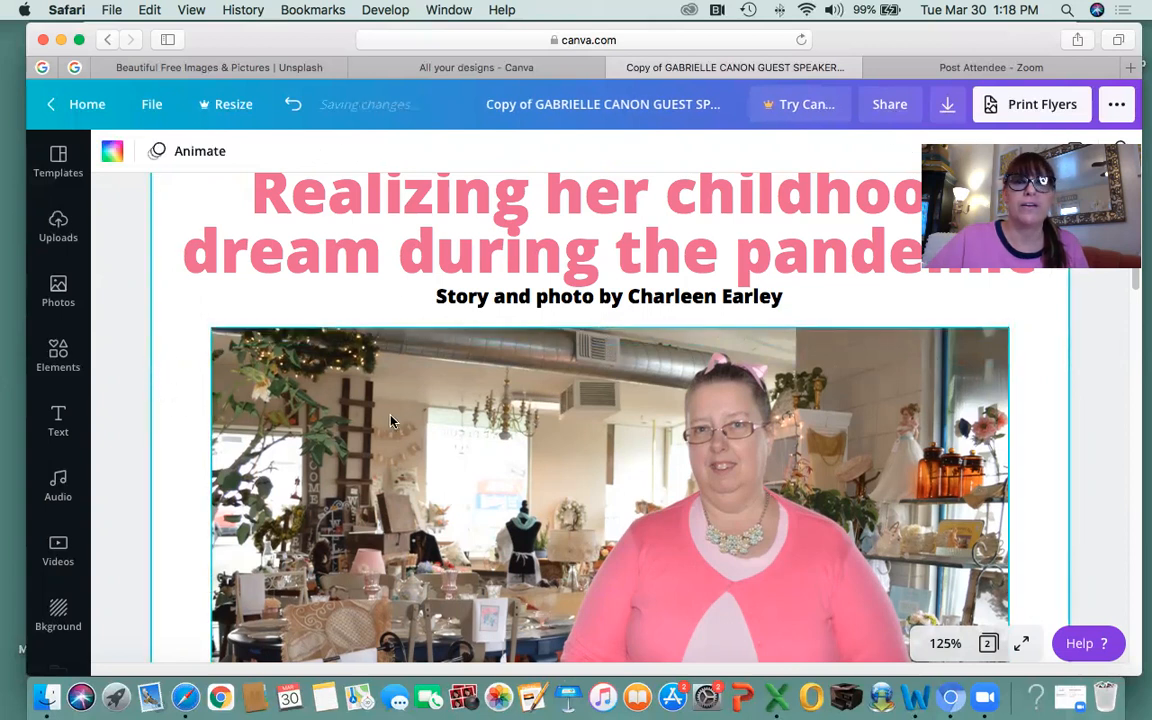
scroll(391, 421, down, 1)
scroll(391, 421, down, 3)
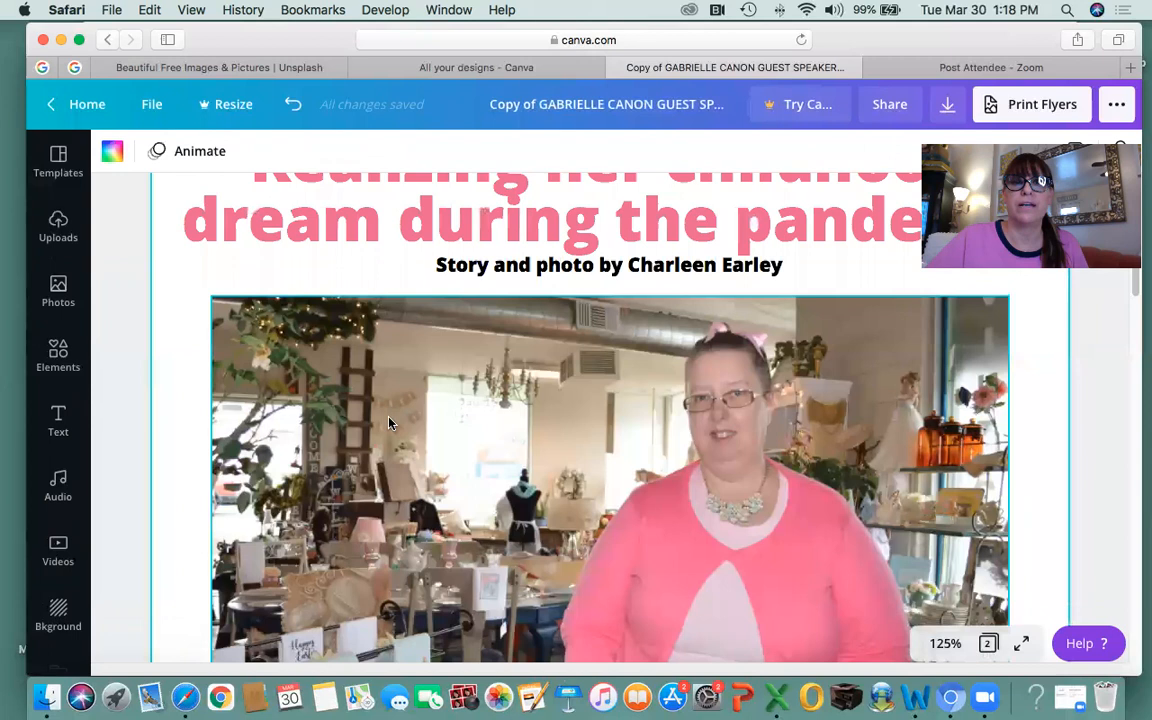
click(458, 387)
drag(468, 385, 468, 378)
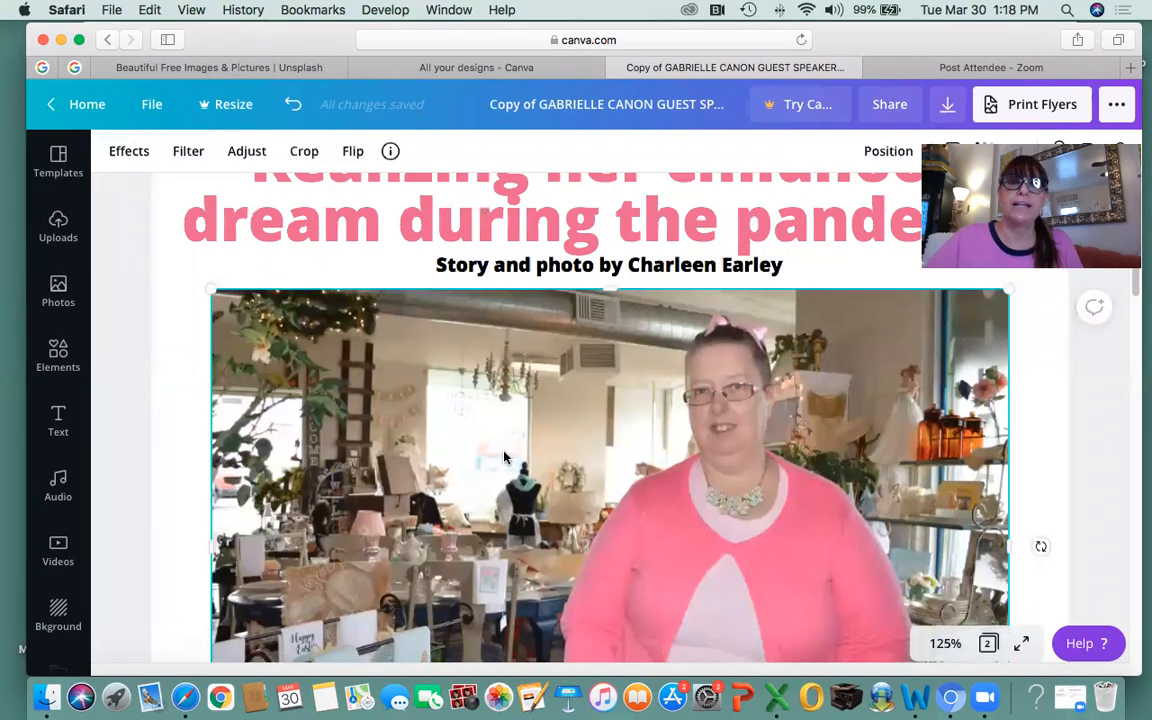
Zoom the canvas out to 50% to view the whole flyer page.
click(944, 645)
click(933, 436)
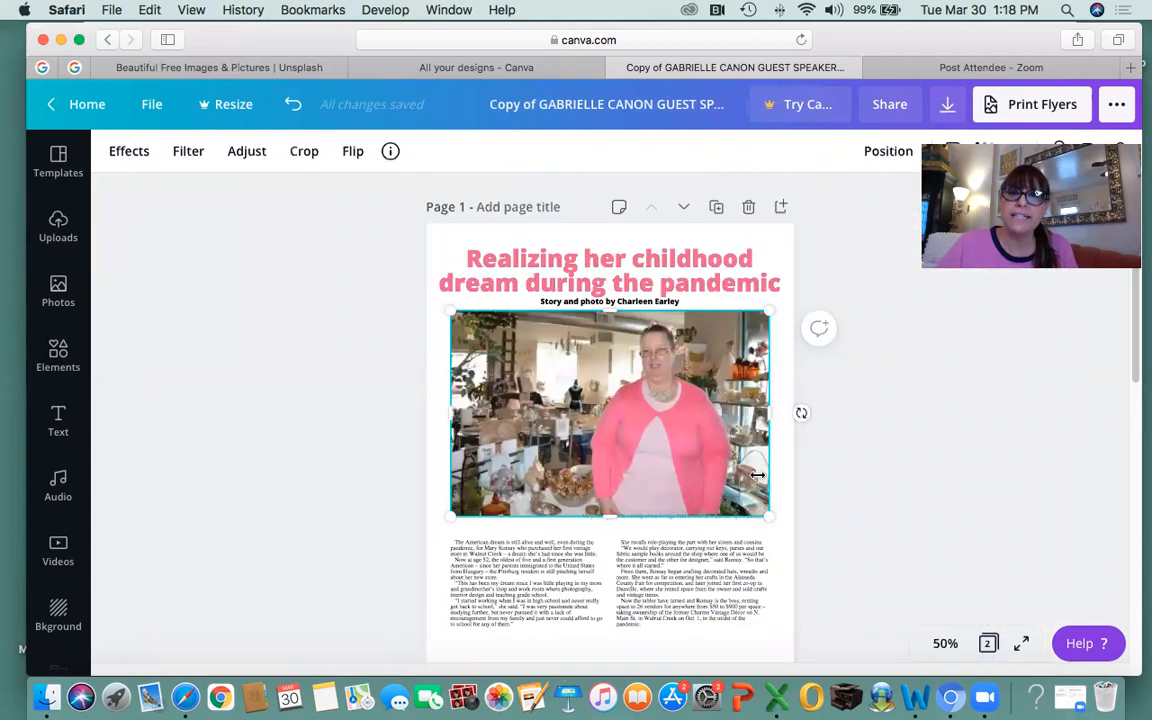
scroll(879, 453, down, 1)
scroll(875, 456, down, 2)
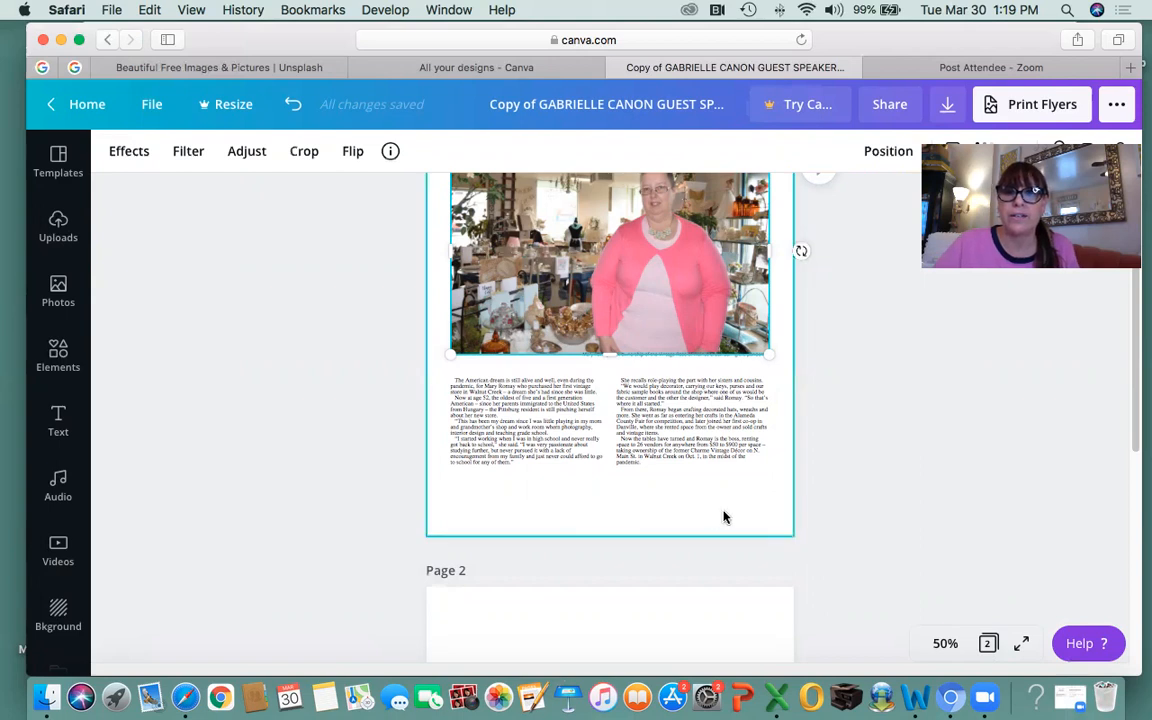
scroll(717, 514, down, 5)
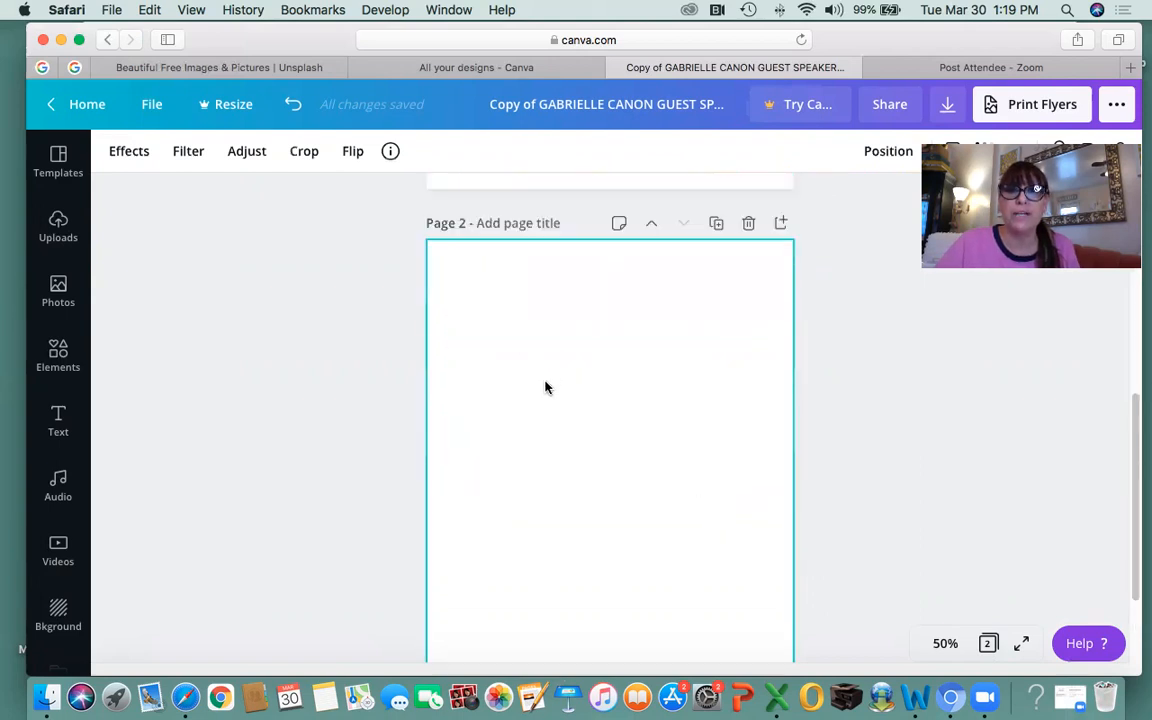
scroll(565, 435, up, 5)
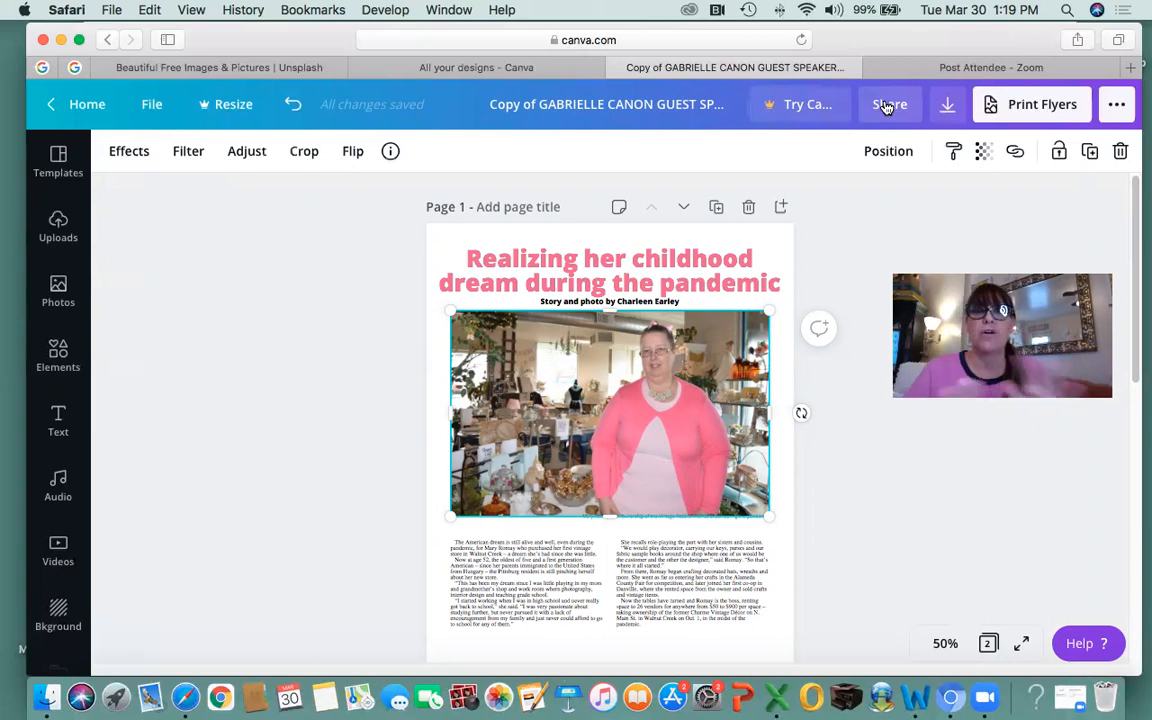
Nudge the headline, byline and photo upward one step each.
click(592, 276)
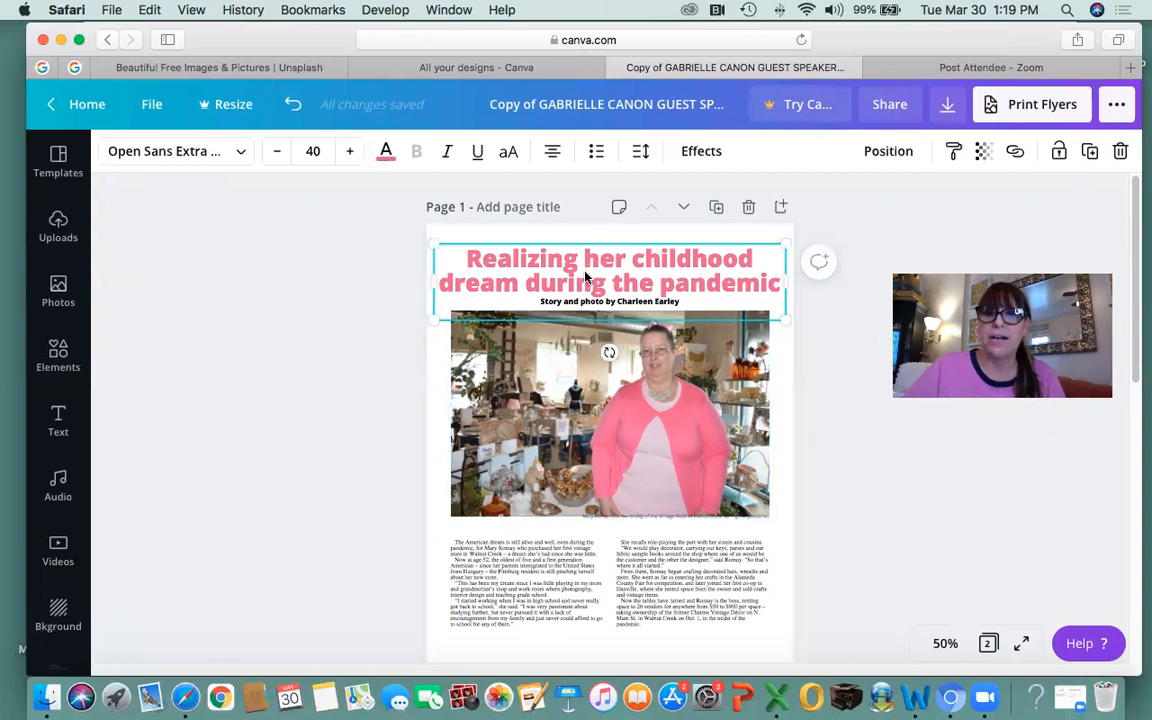
key(Up)
key(Up)
key(Up)
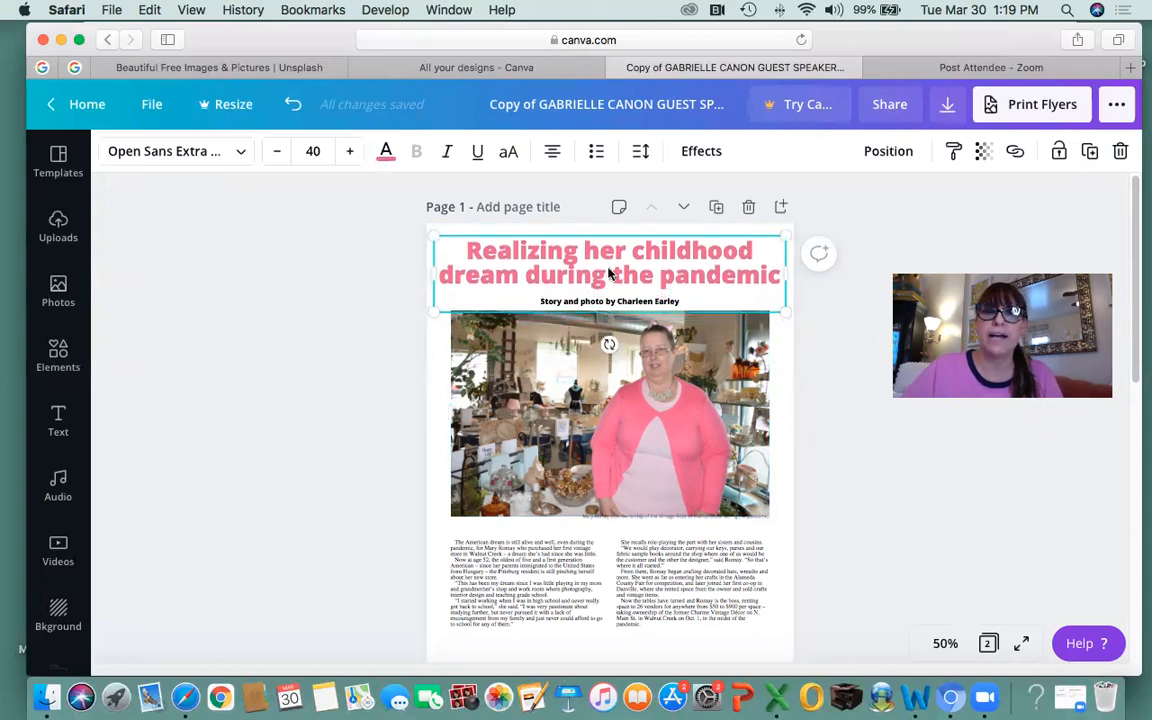
click(625, 303)
key(Up)
key(Up)
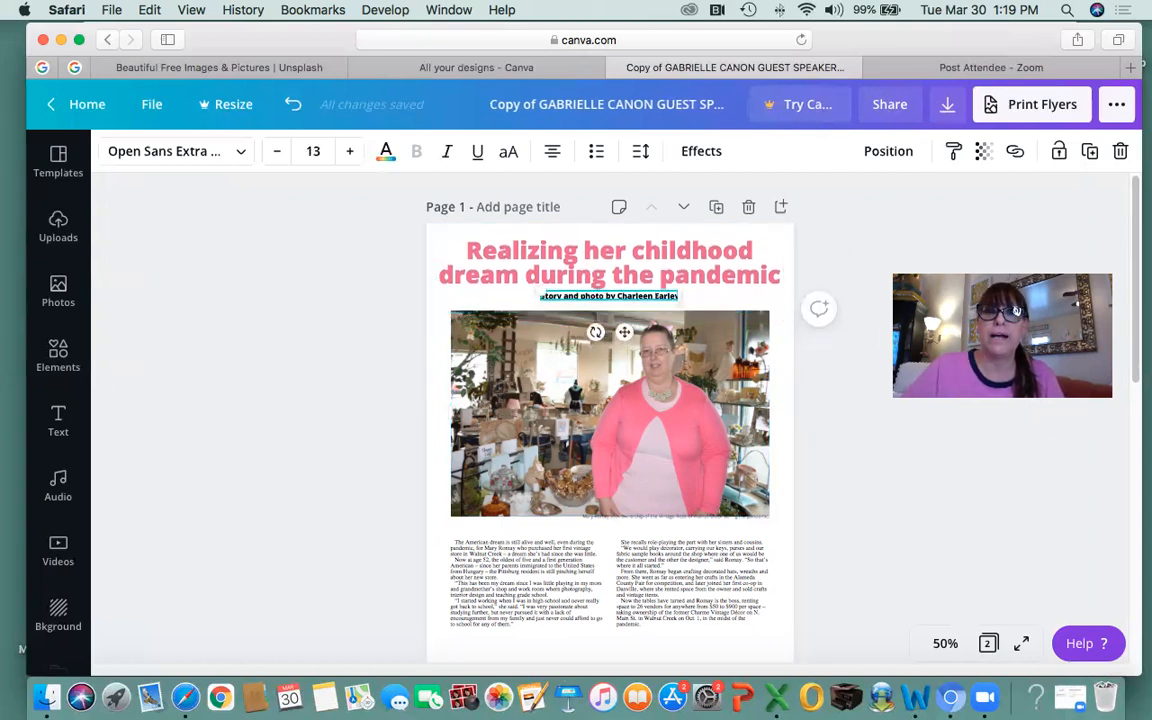
click(630, 380)
key(Up)
key(Up)
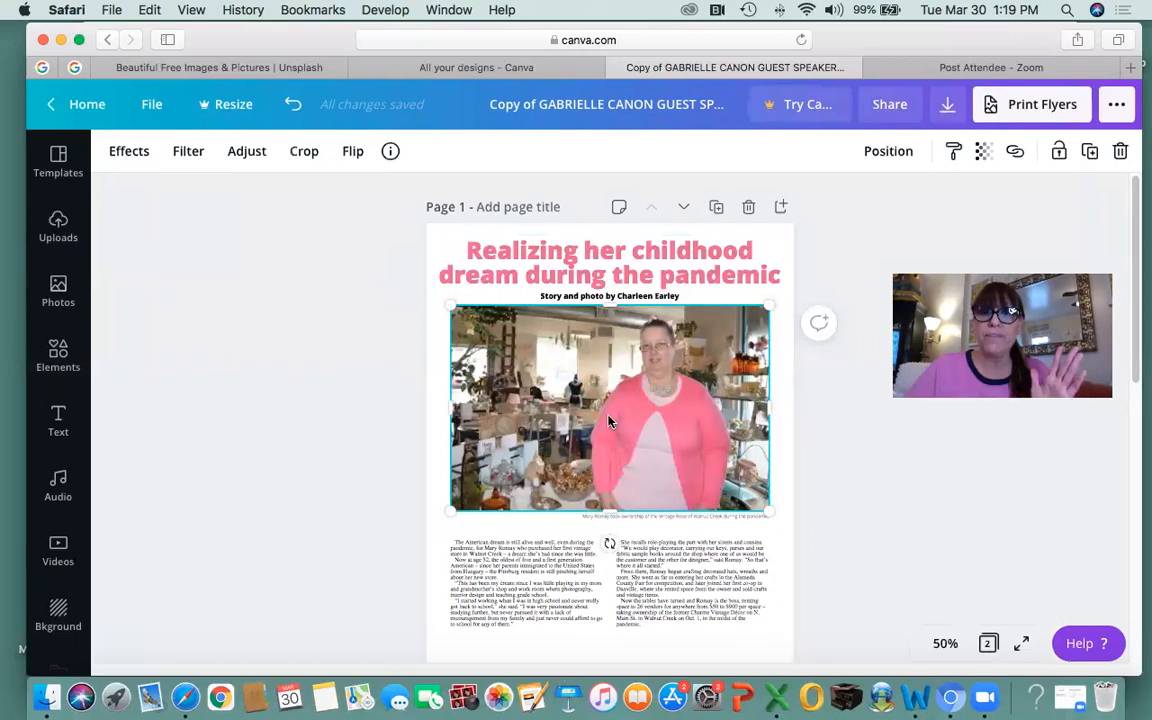
click(777, 319)
click(785, 396)
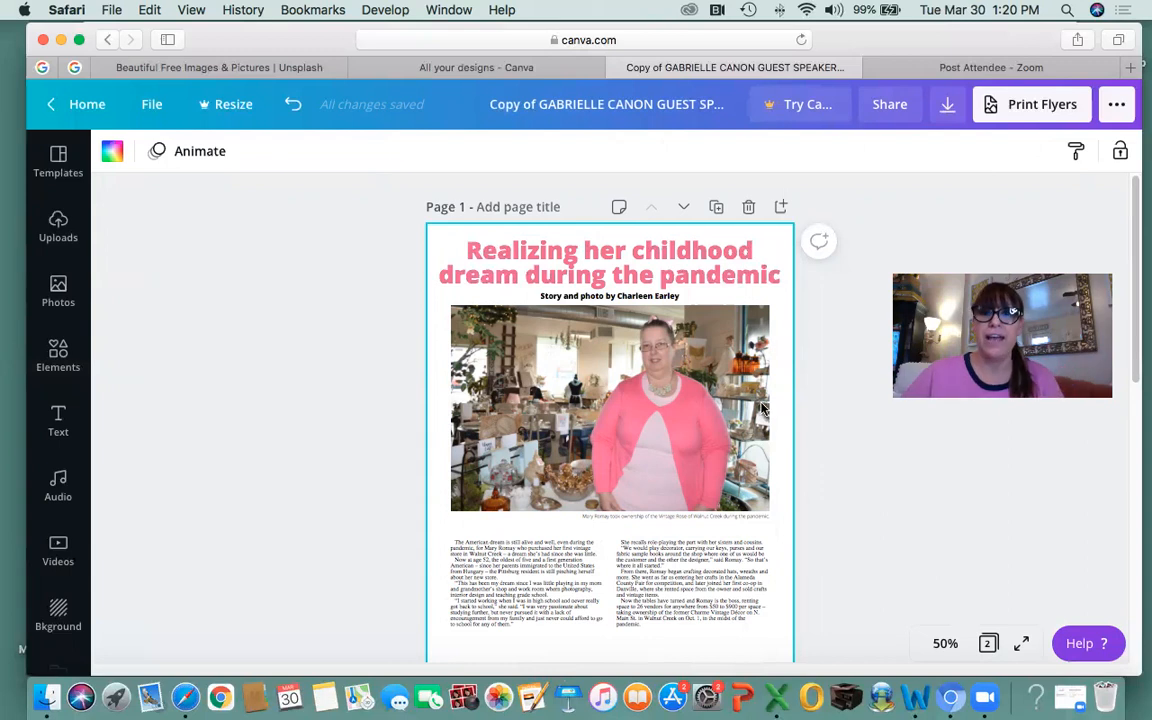
click(677, 590)
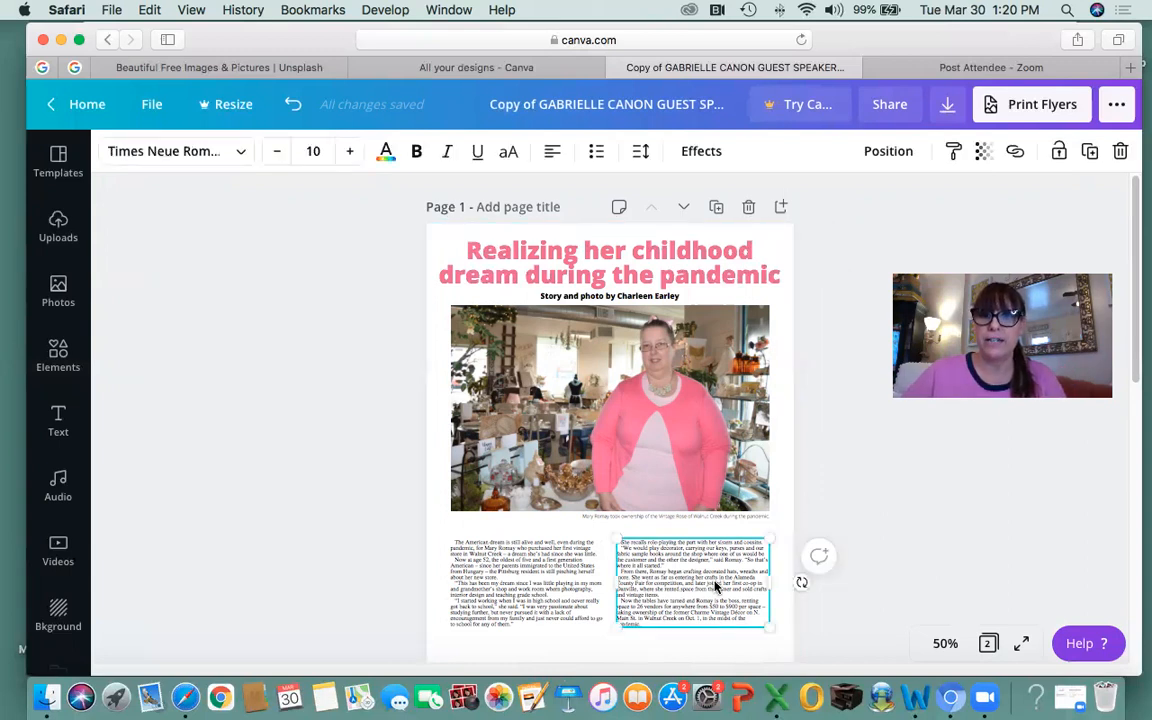
Align the right article column with the photo's right edge at 100% zoom, then open Share.
drag(743, 582, 768, 582)
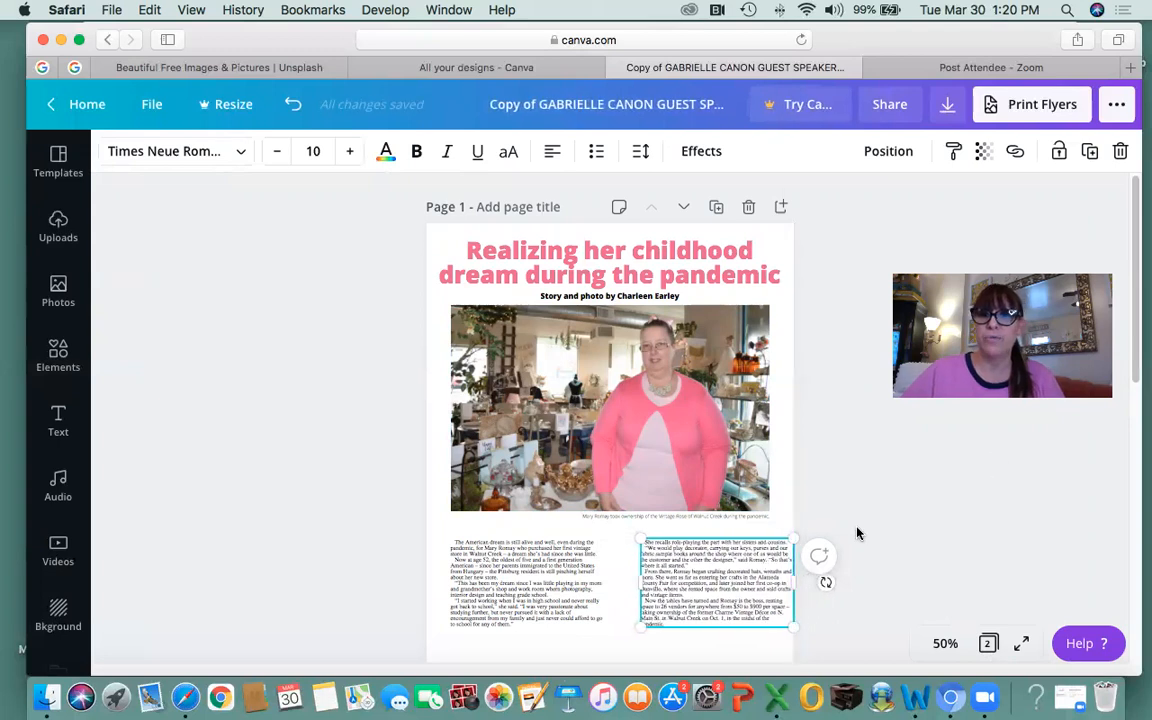
click(943, 645)
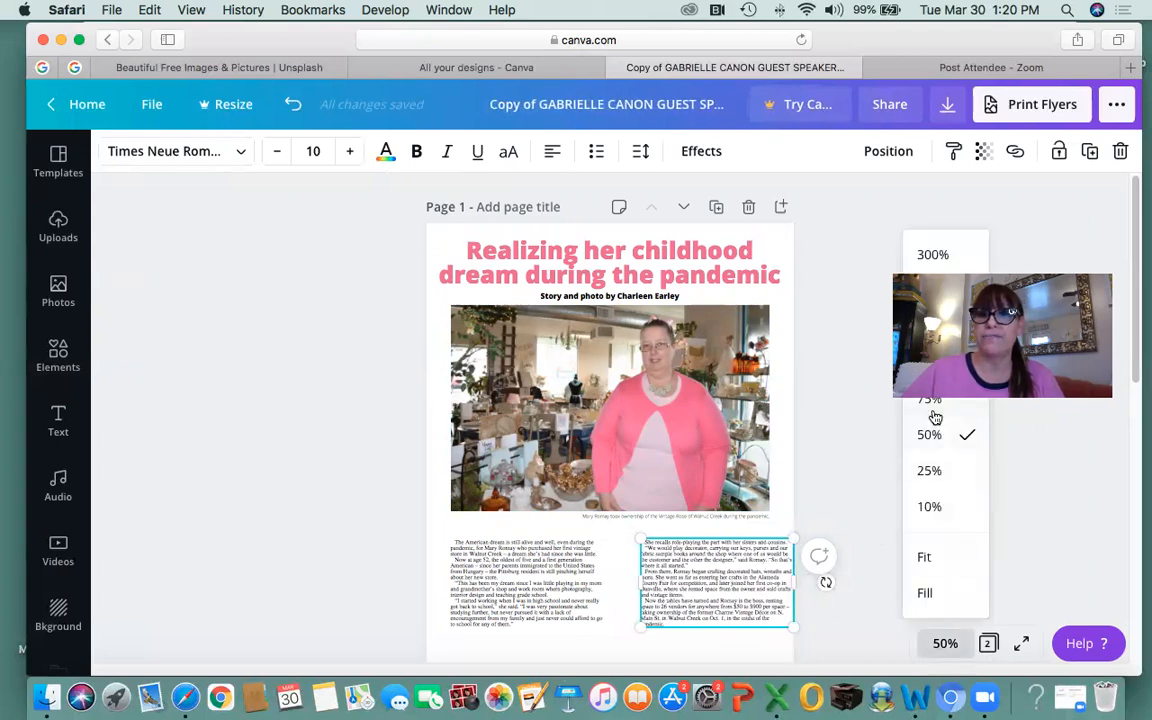
click(932, 364)
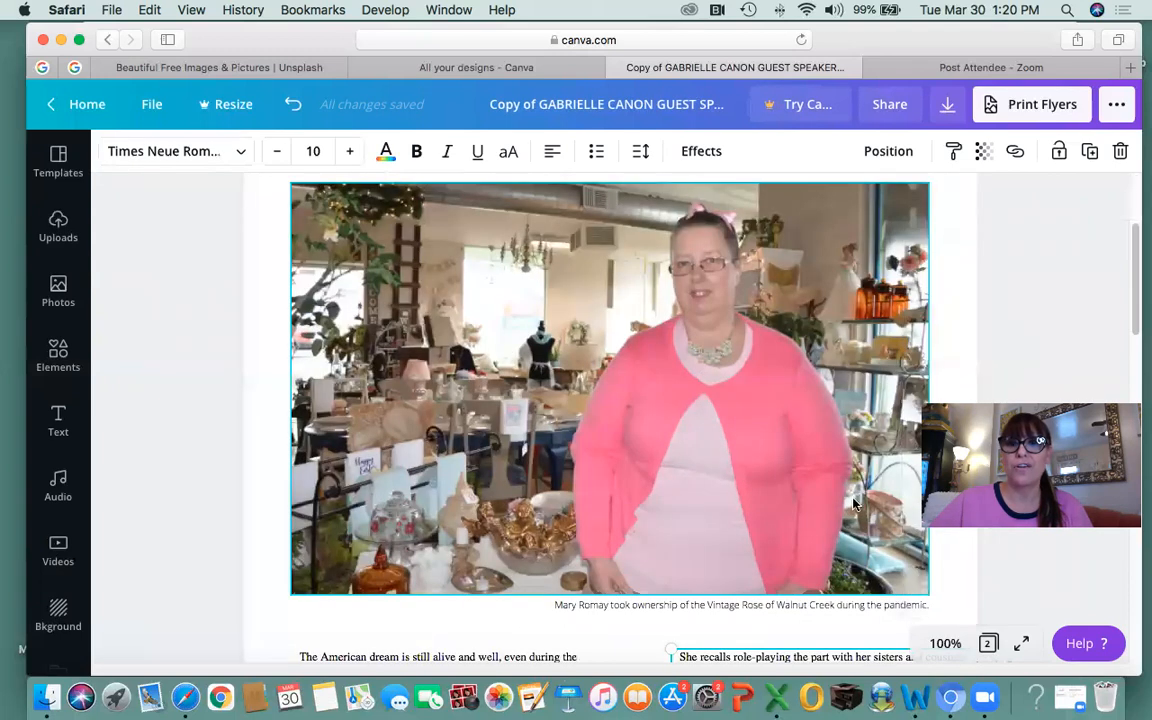
scroll(930, 450, down, 6)
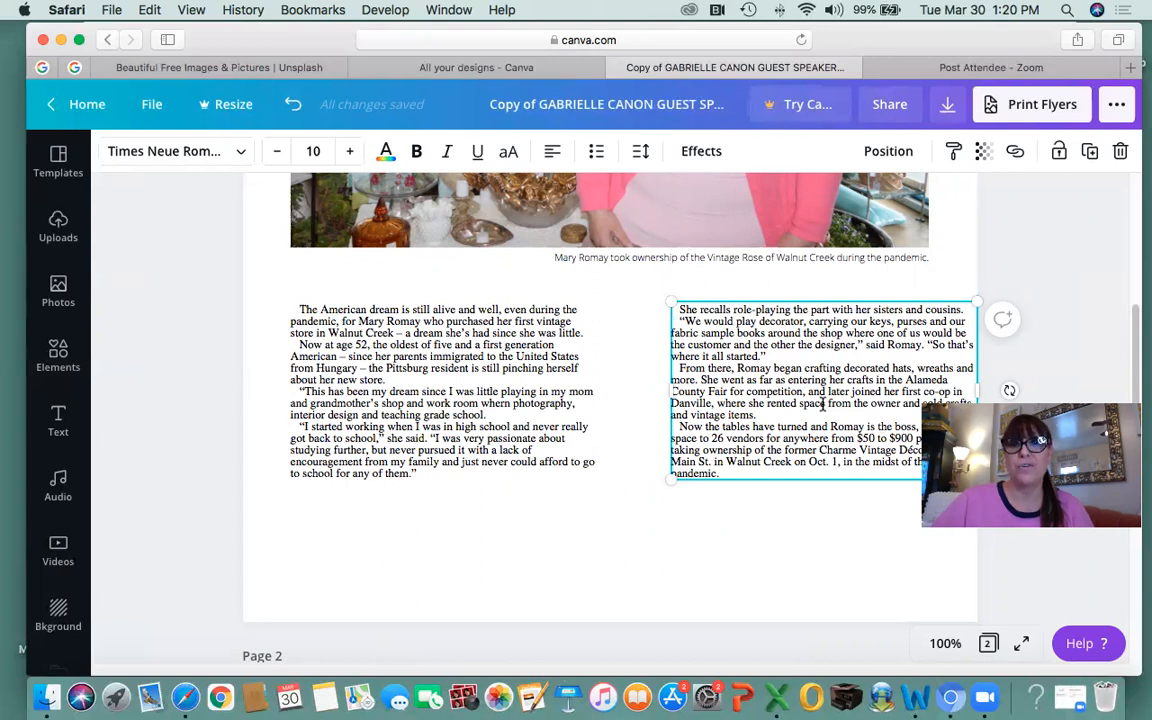
click(731, 497)
click(733, 411)
key(Left)
key(Left)
key(Left)
key(Left)
key(Left)
key(Left)
key(Left)
key(Left)
key(Left)
key(Left)
key(Left)
key(Left)
key(Left)
key(Left)
key(Left)
key(Left)
key(Left)
key(Left)
key(Left)
key(Left)
key(Left)
key(Left)
key(Left)
key(Left)
key(Left)
key(Left)
key(Left)
key(Left)
key(Left)
key(Left)
key(Left)
key(Left)
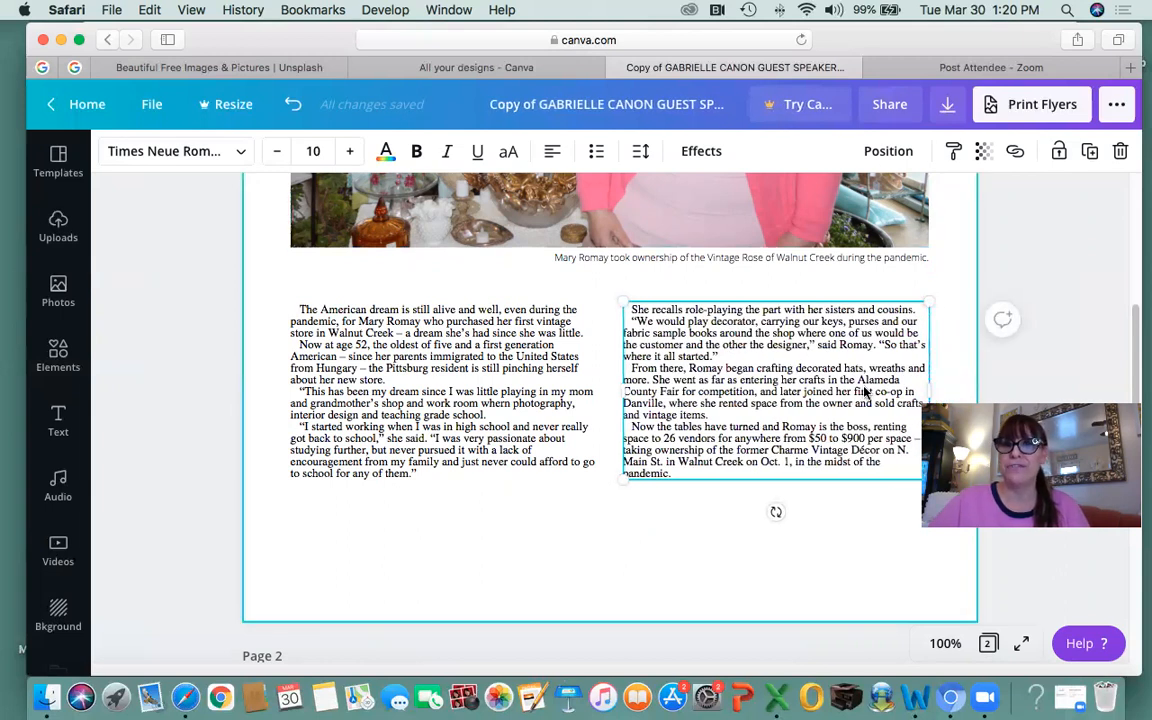
scroll(752, 438, up, 3)
scroll(752, 438, up, 10)
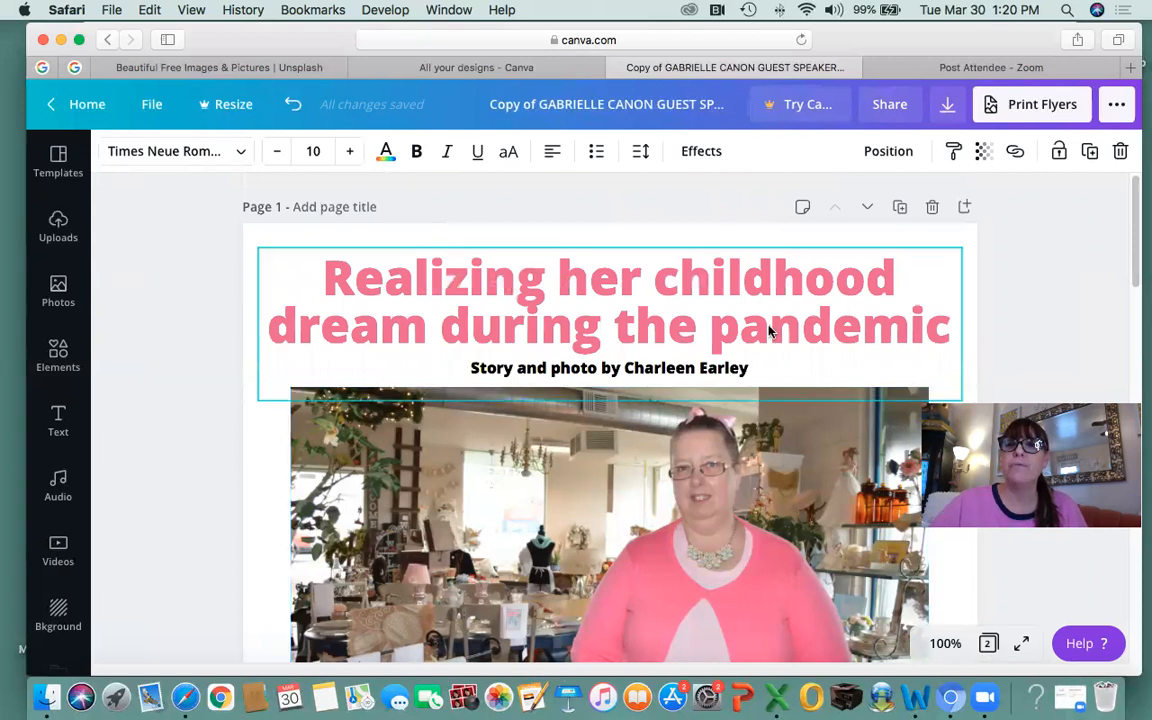
click(890, 106)
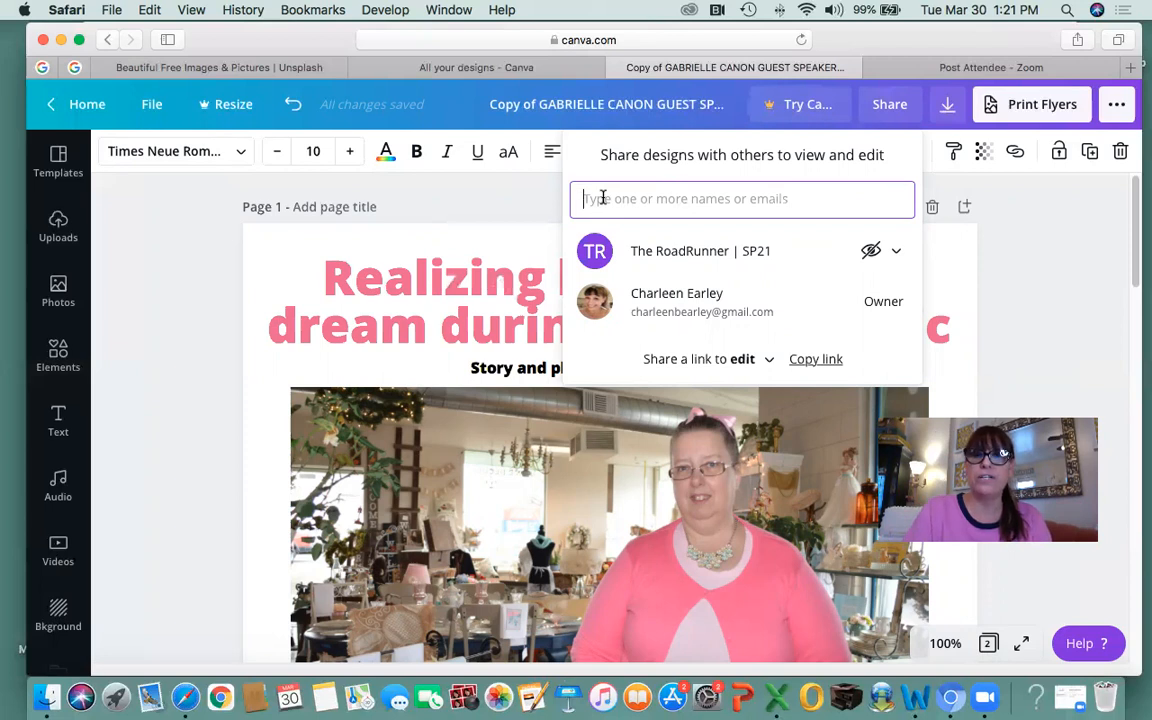
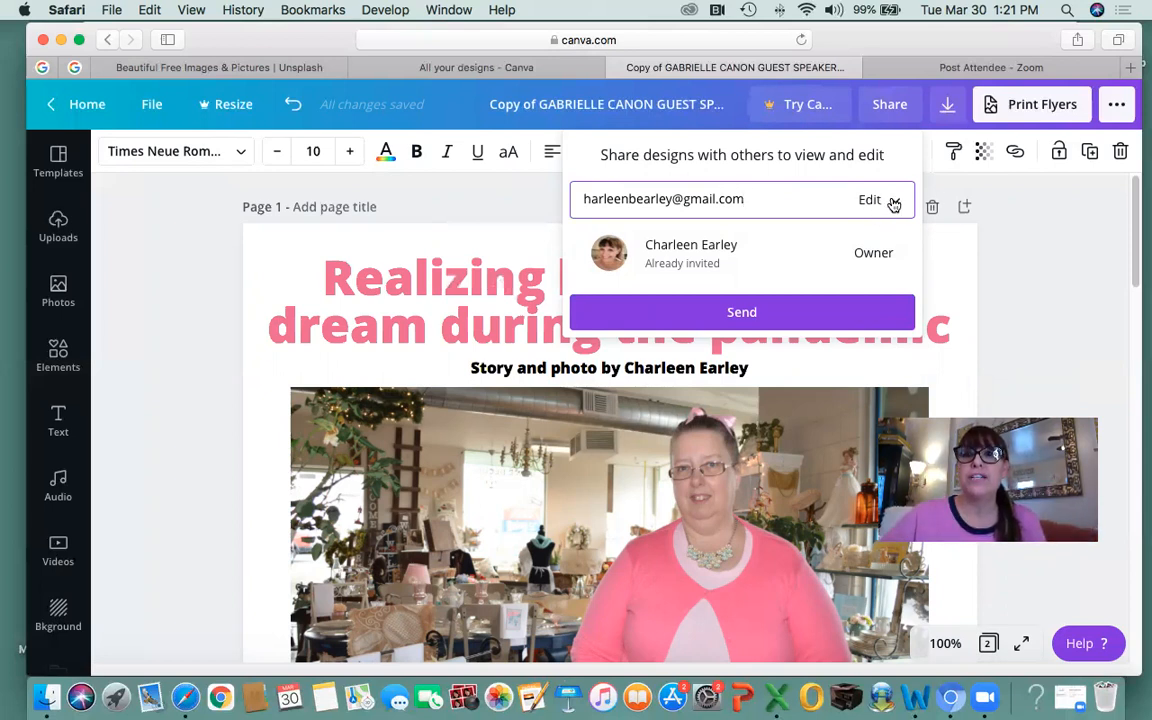
Invite a collaborator by e-mail with edit permission, then close the Share panel.
click(892, 200)
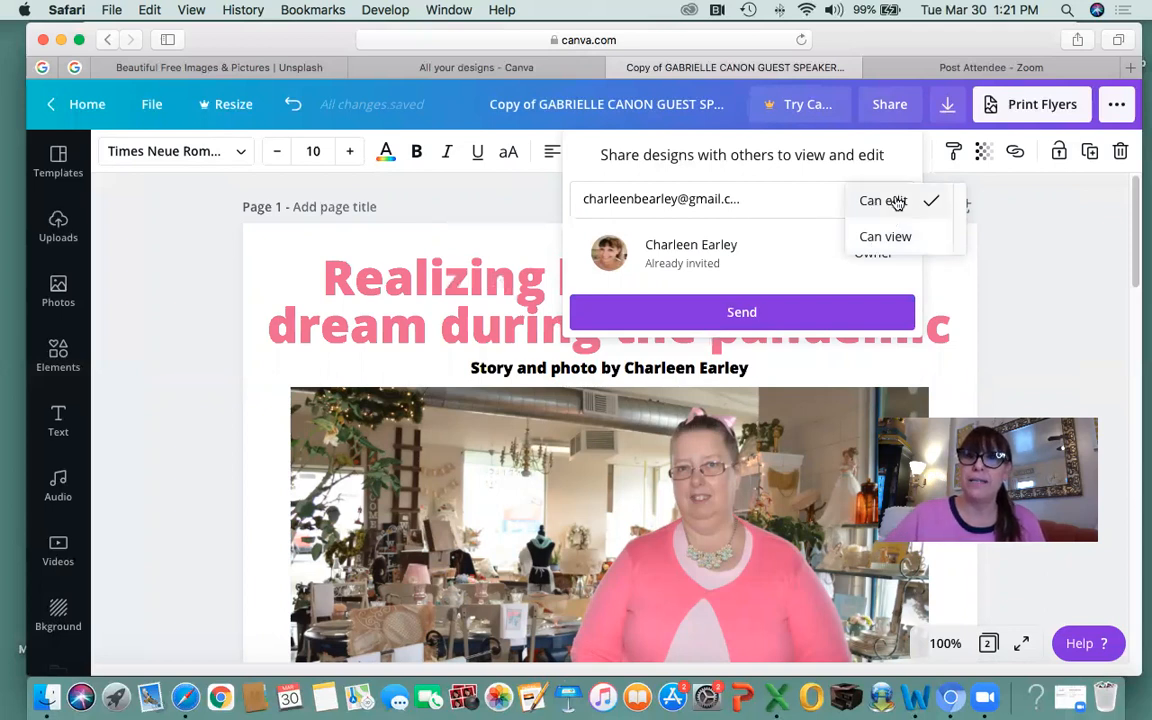
click(892, 200)
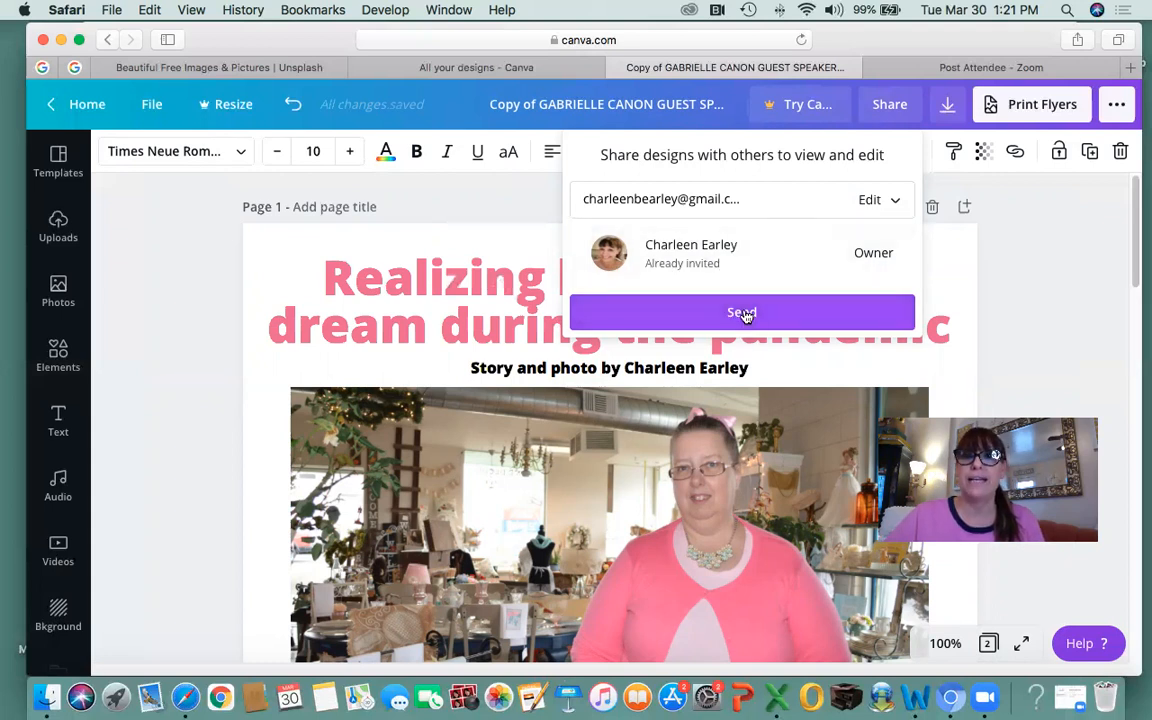
click(1012, 322)
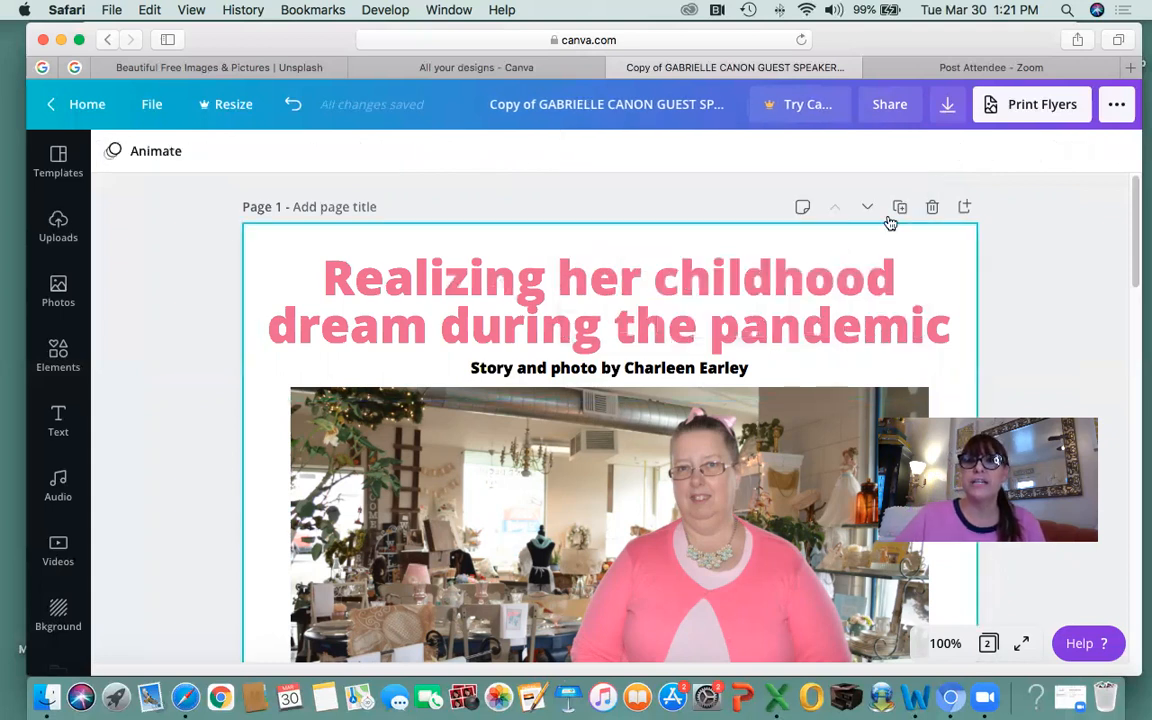
click(948, 108)
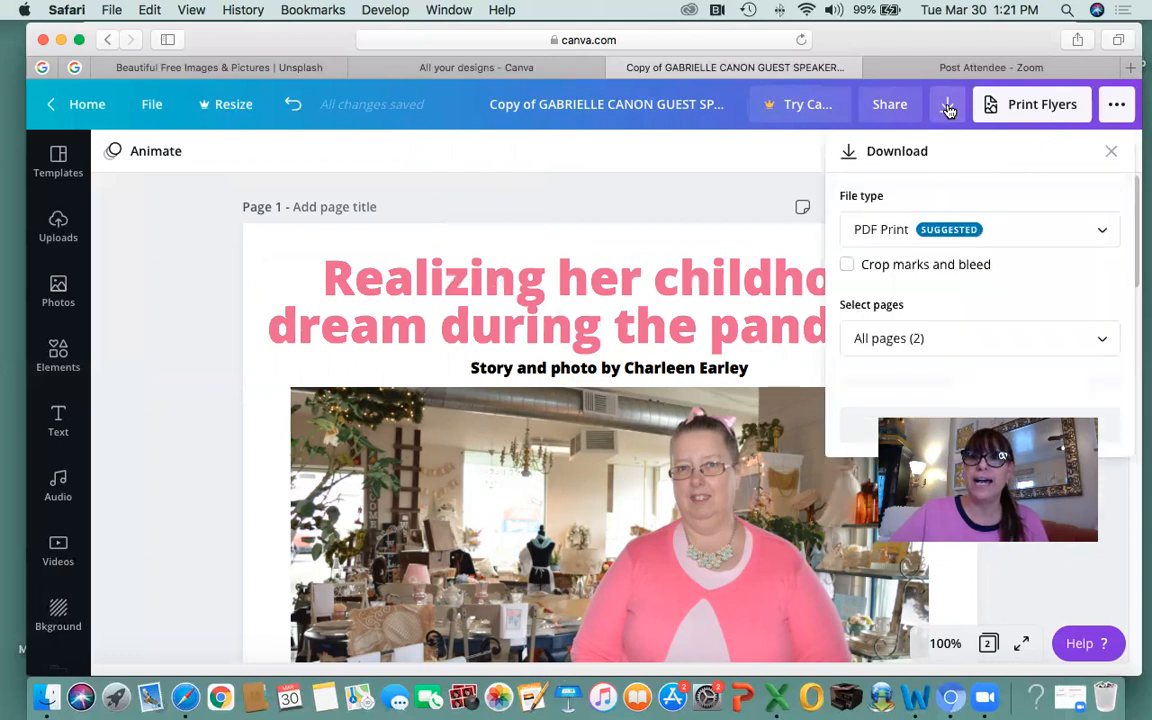
click(1107, 233)
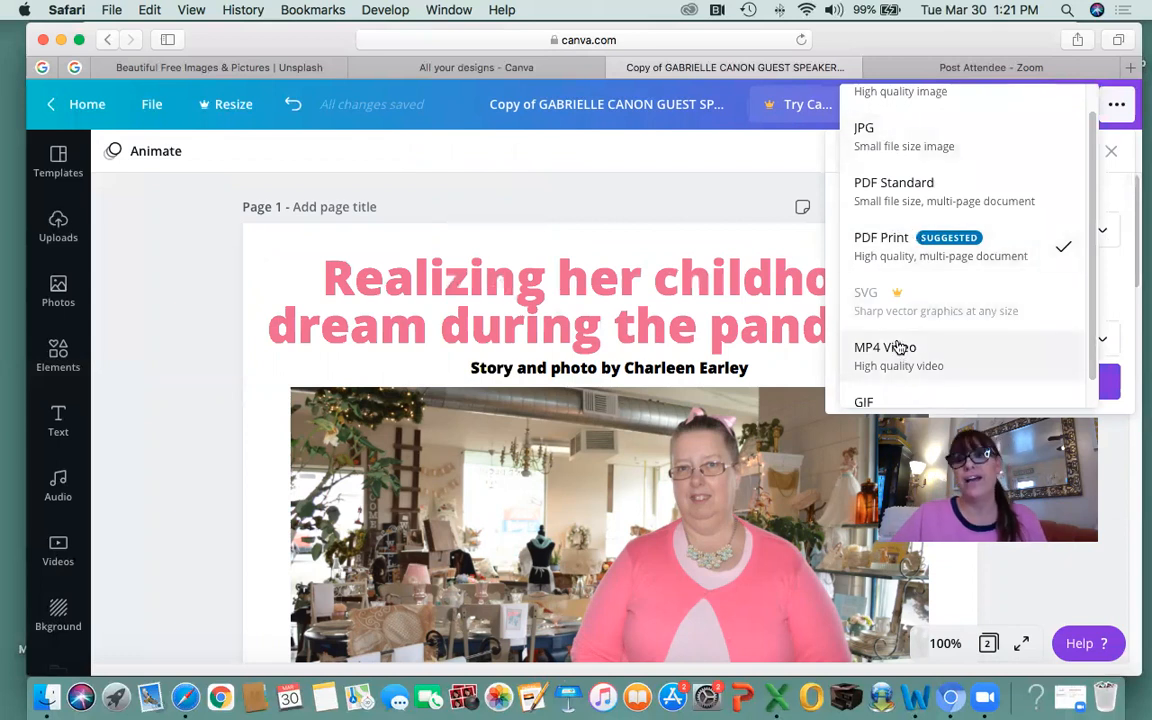
scroll(915, 370, down, 1)
scroll(932, 350, up, 2)
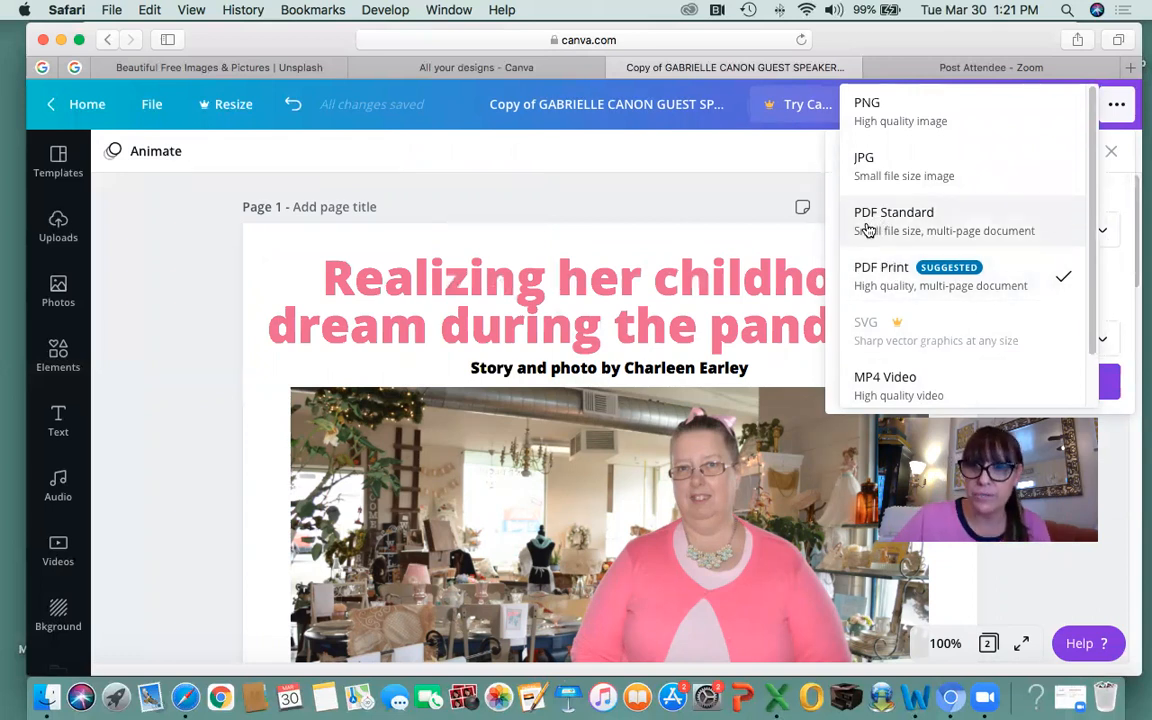
click(674, 160)
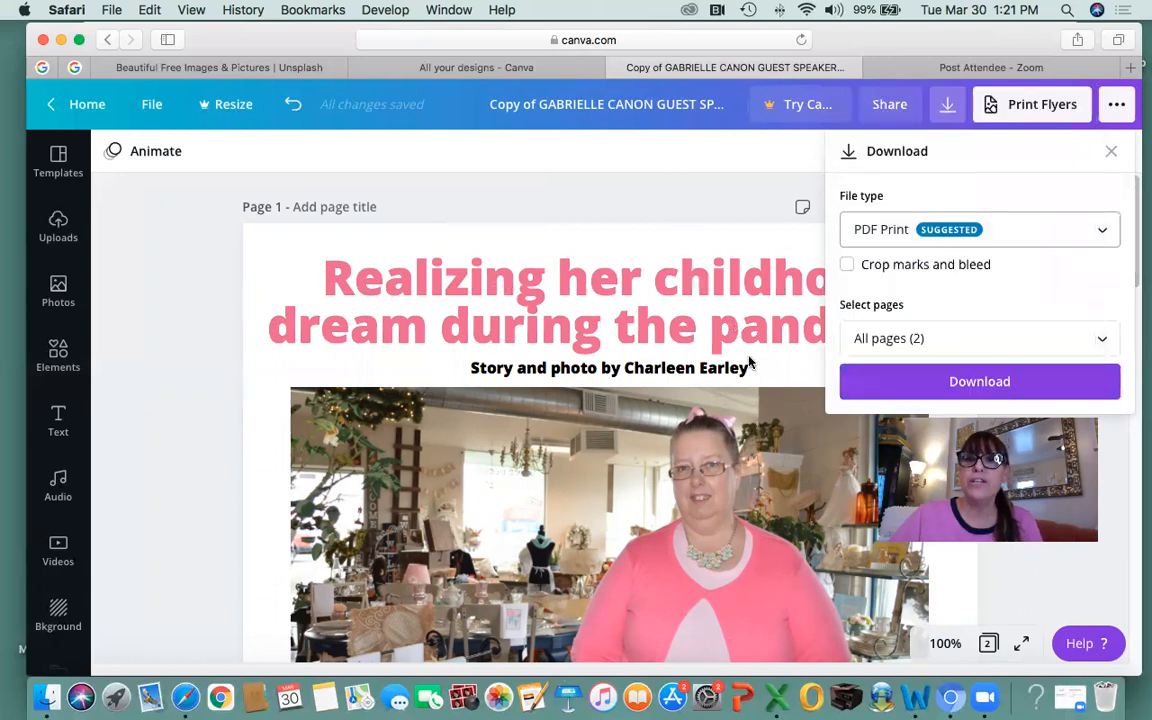
click(1111, 151)
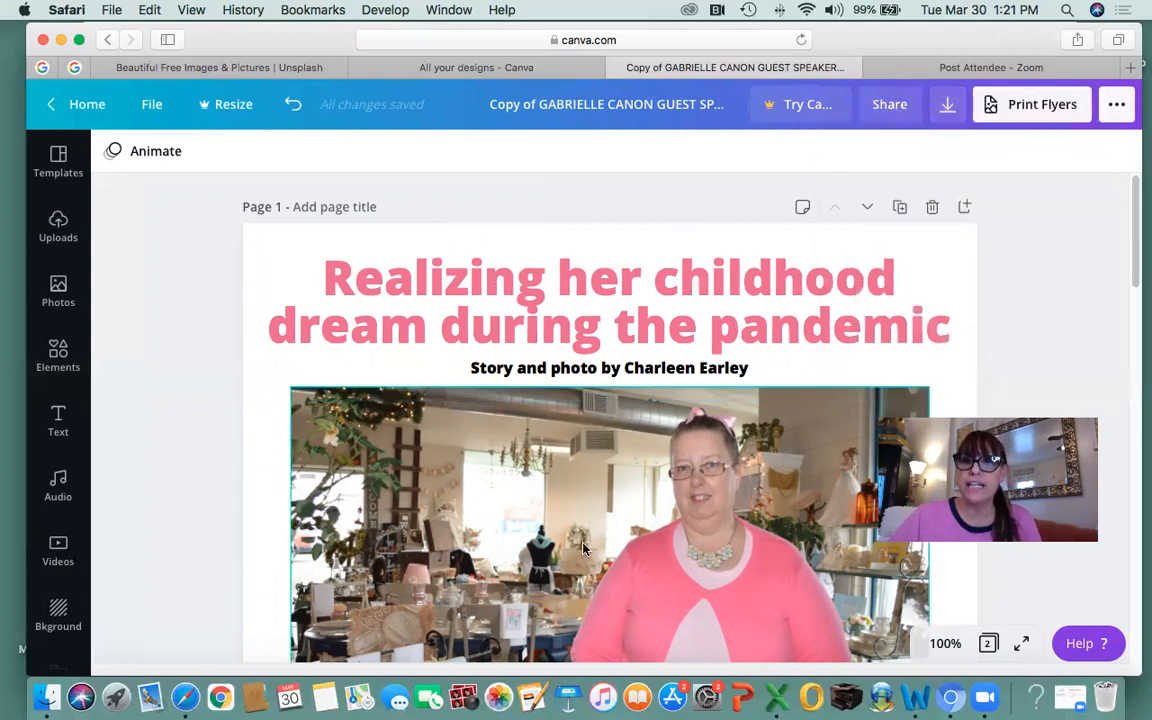
scroll(698, 516, down, 8)
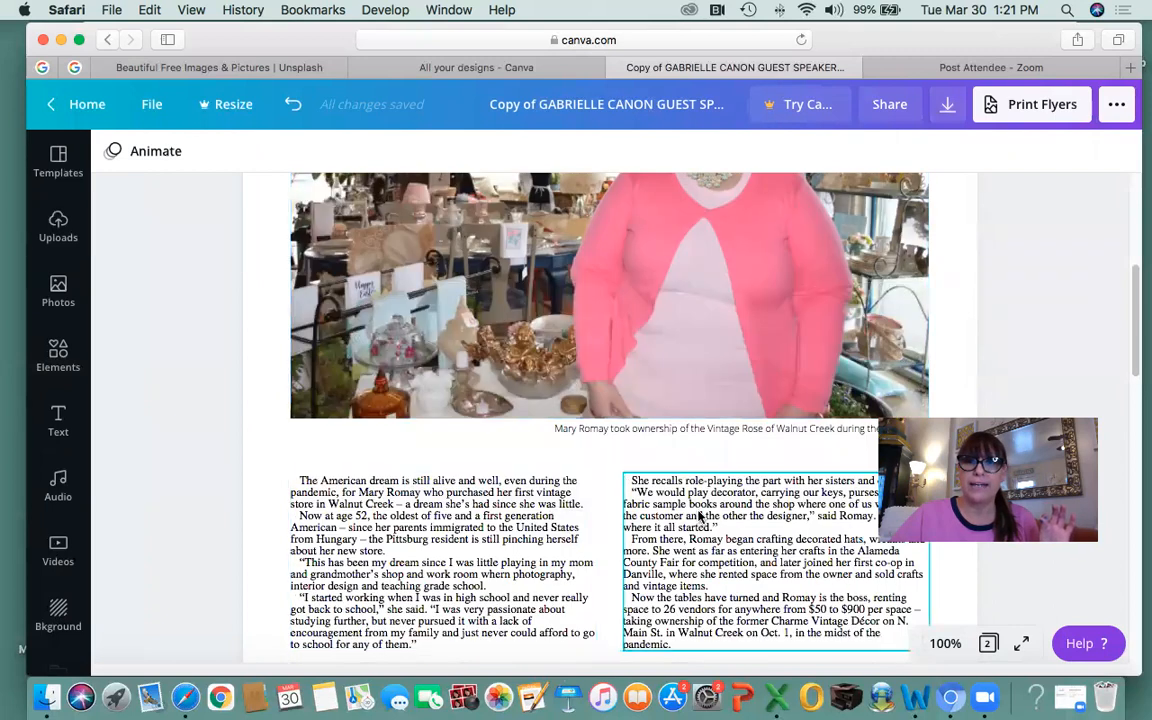
click(720, 429)
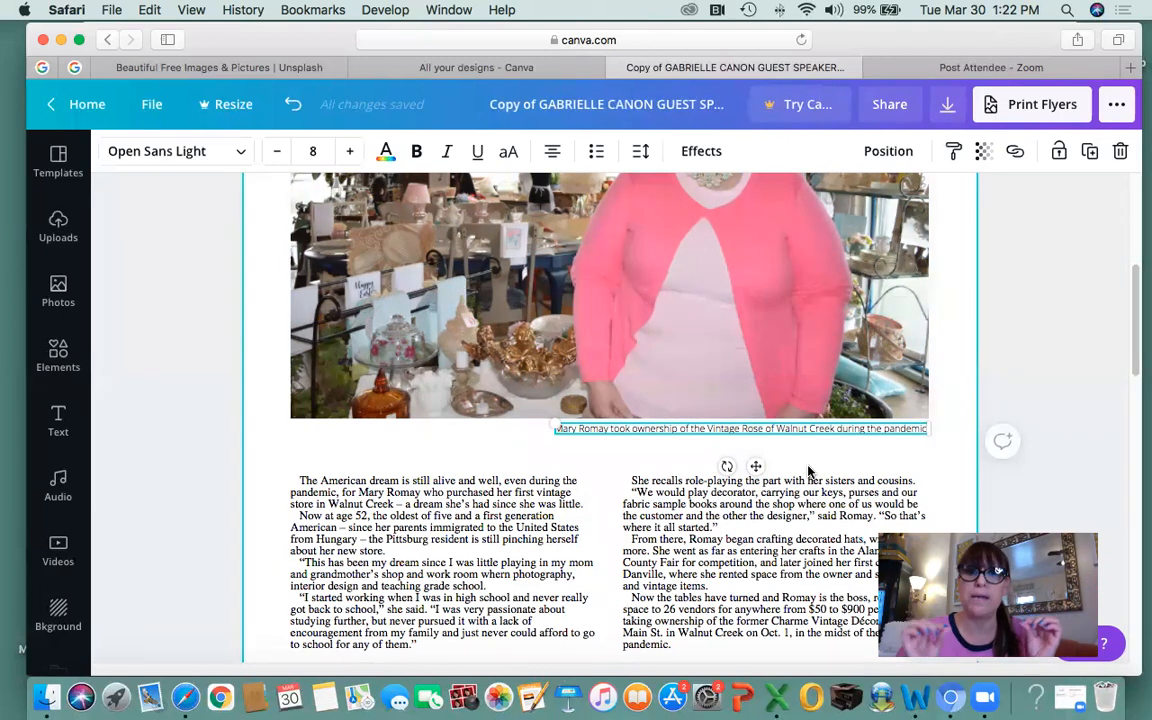
click(797, 537)
scroll(795, 536, down, 5)
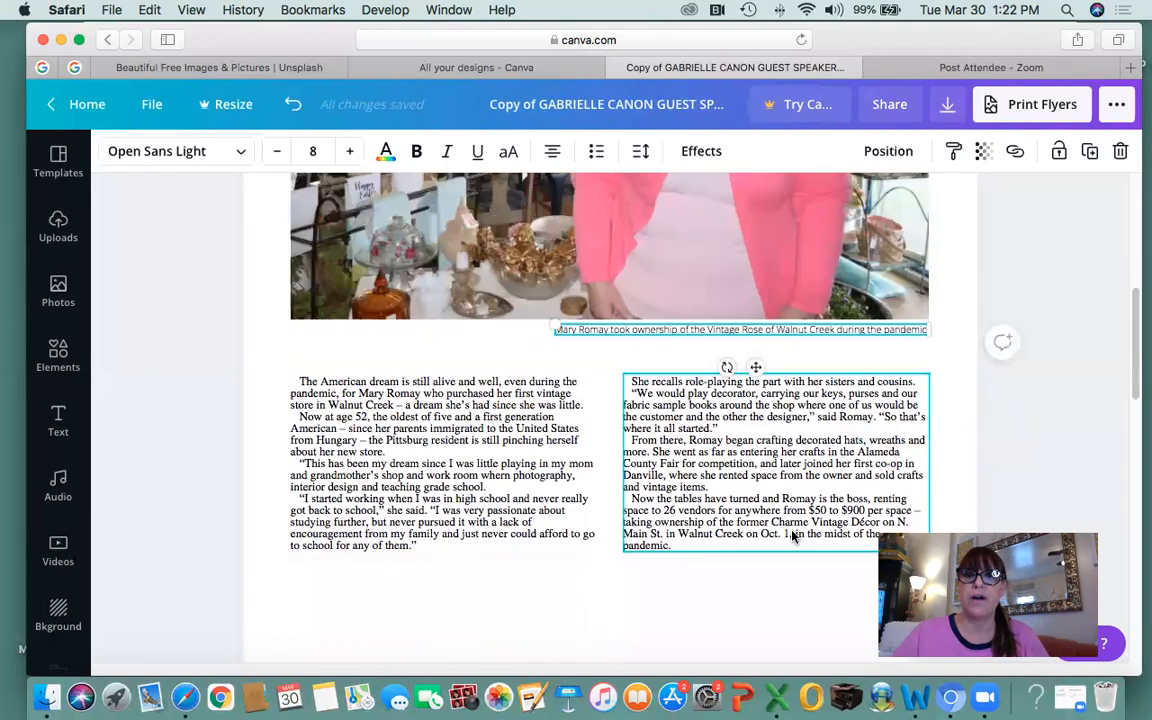
scroll(704, 458, up, 10)
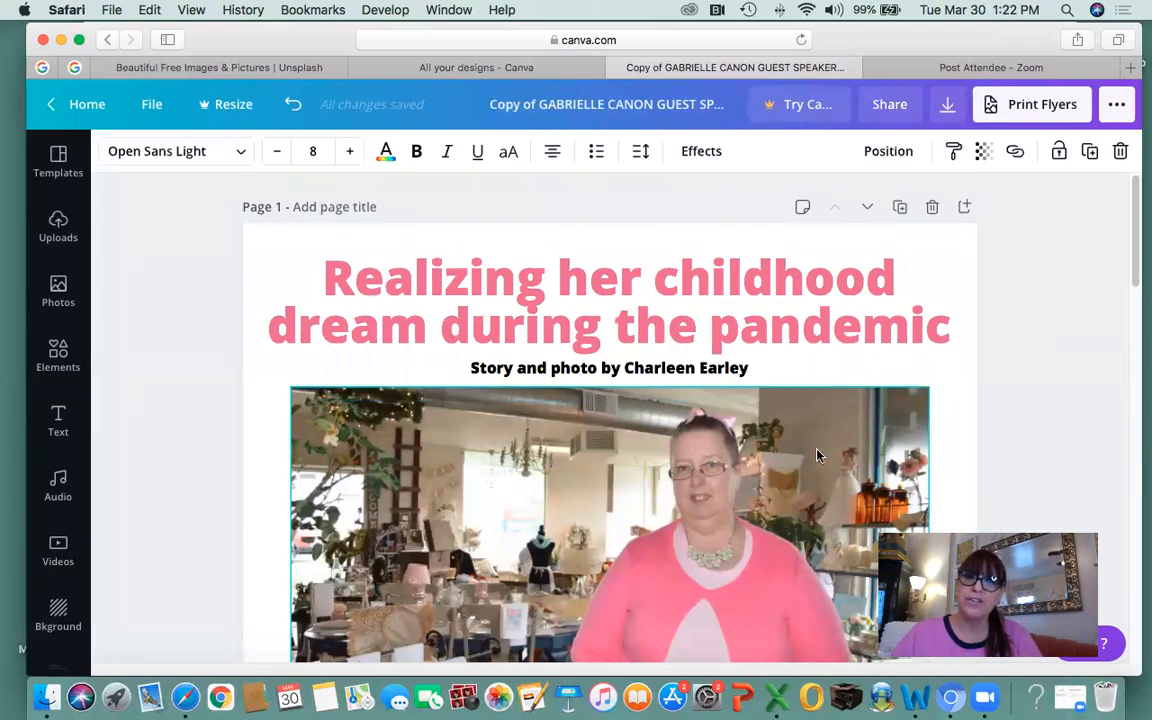
scroll(817, 456, down, 10)
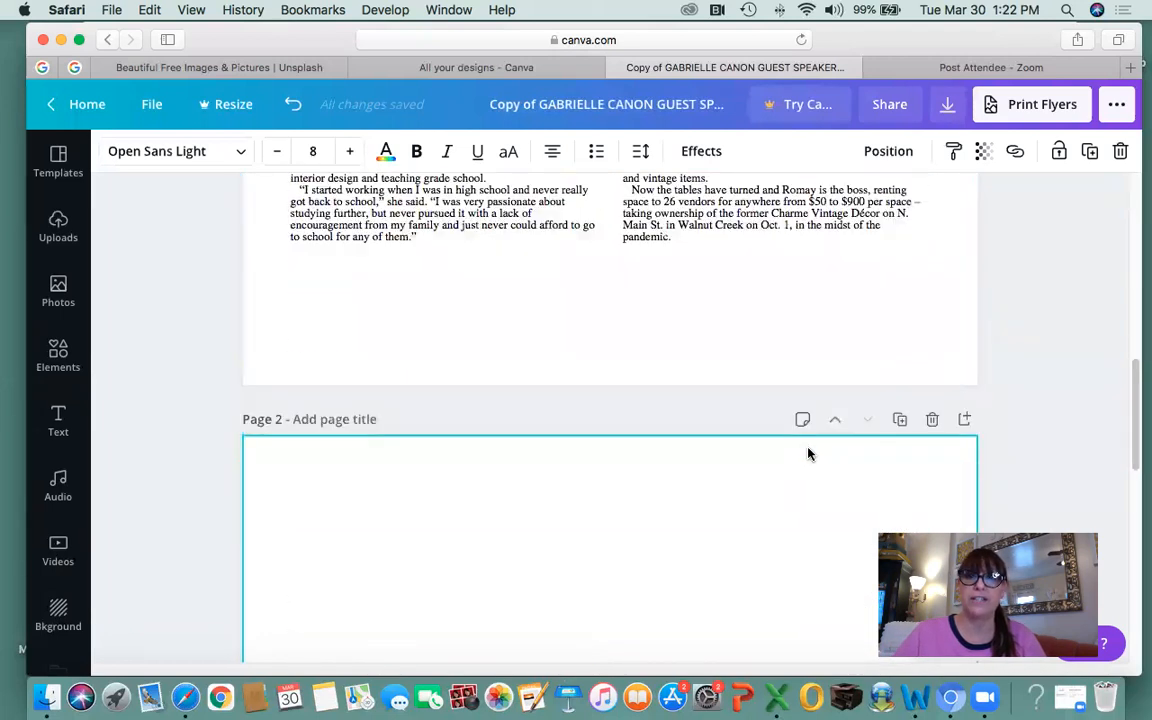
scroll(809, 454, up, 10)
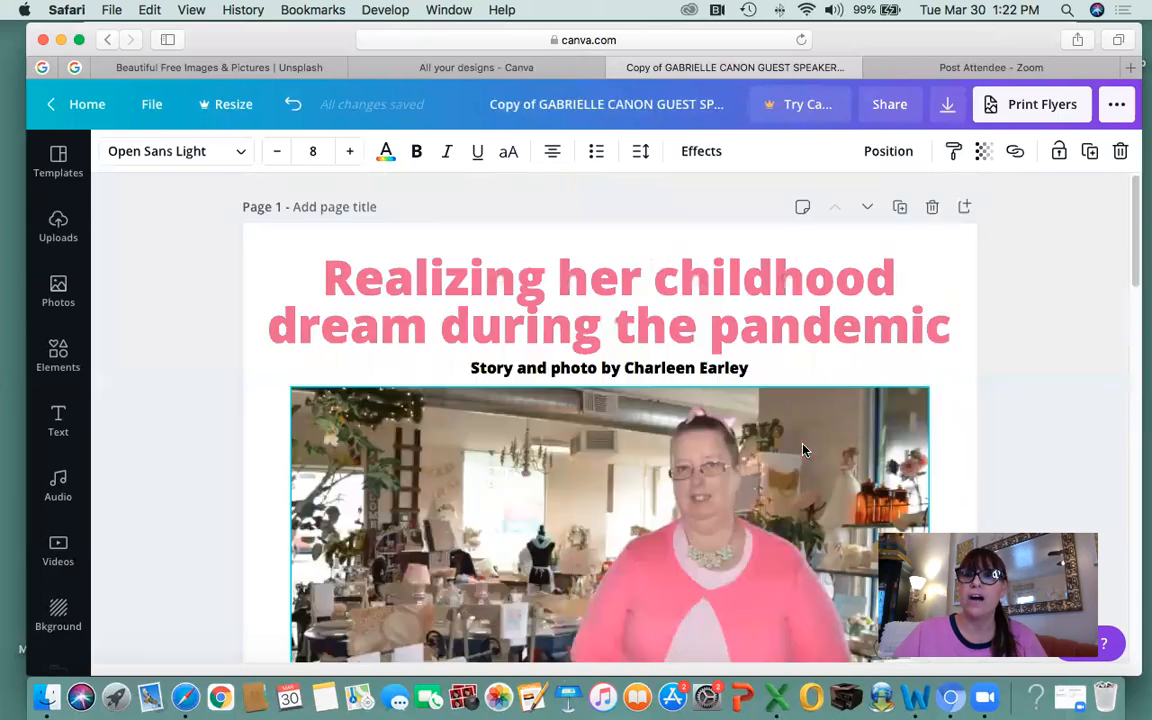
Download all pages of the flyer as PDF Print and dismiss the publishing confirmation.
click(948, 105)
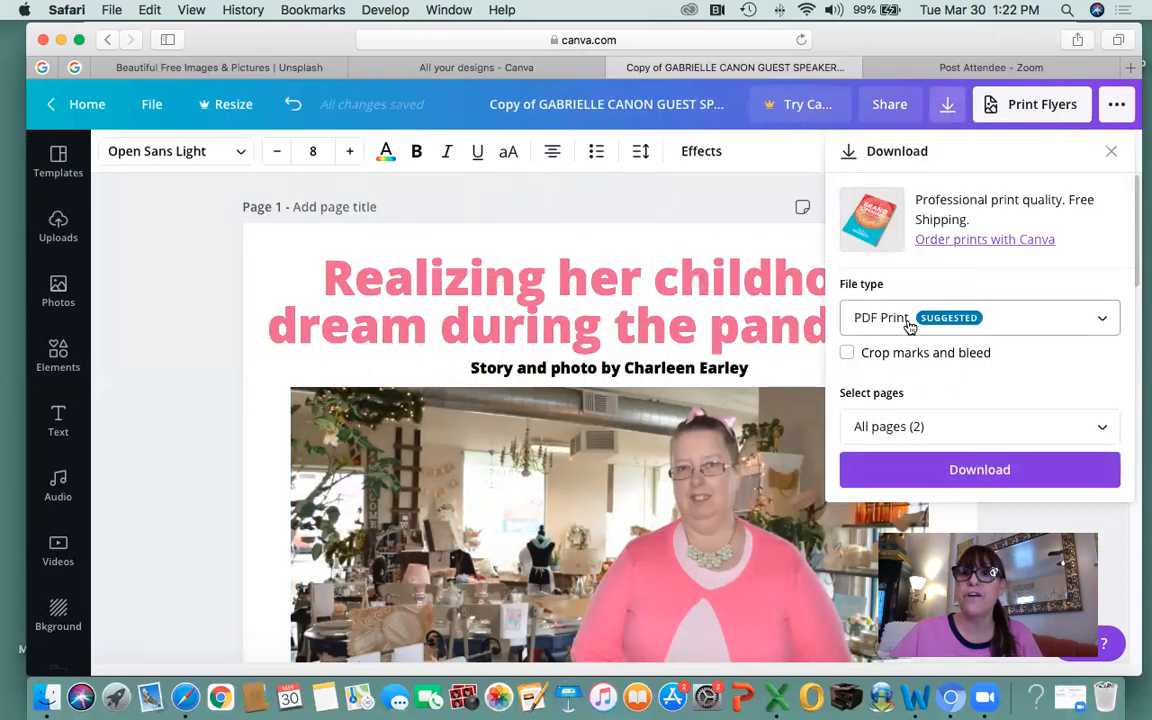
click(957, 470)
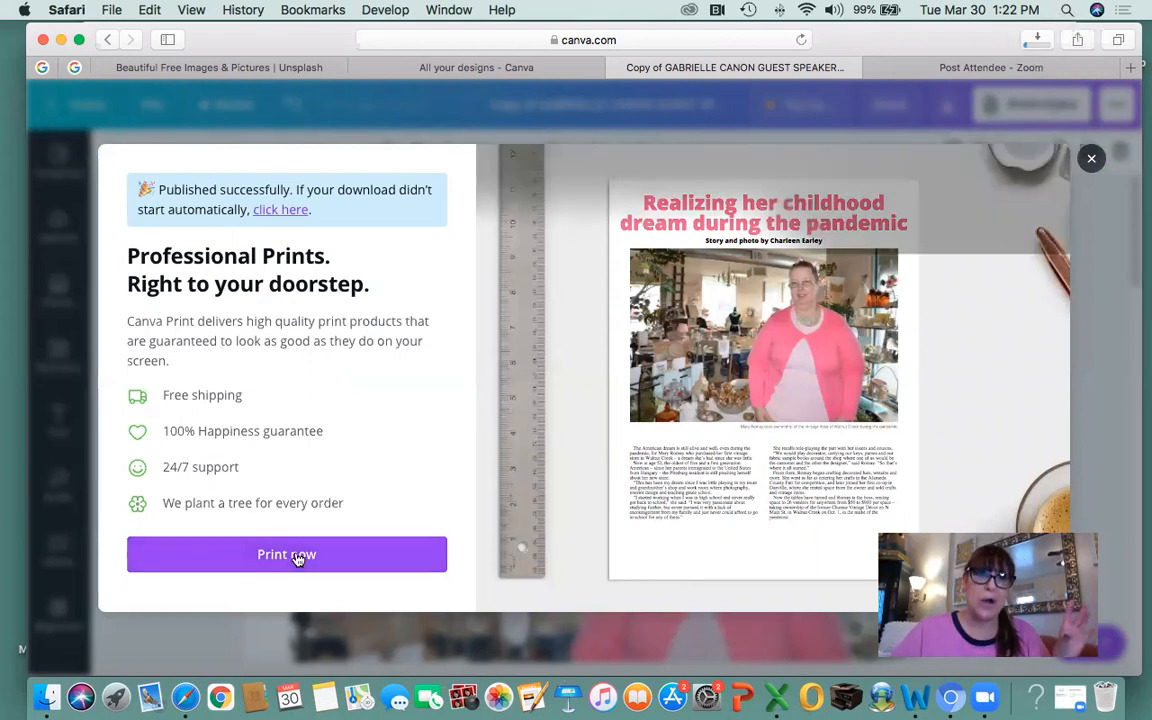
click(1091, 160)
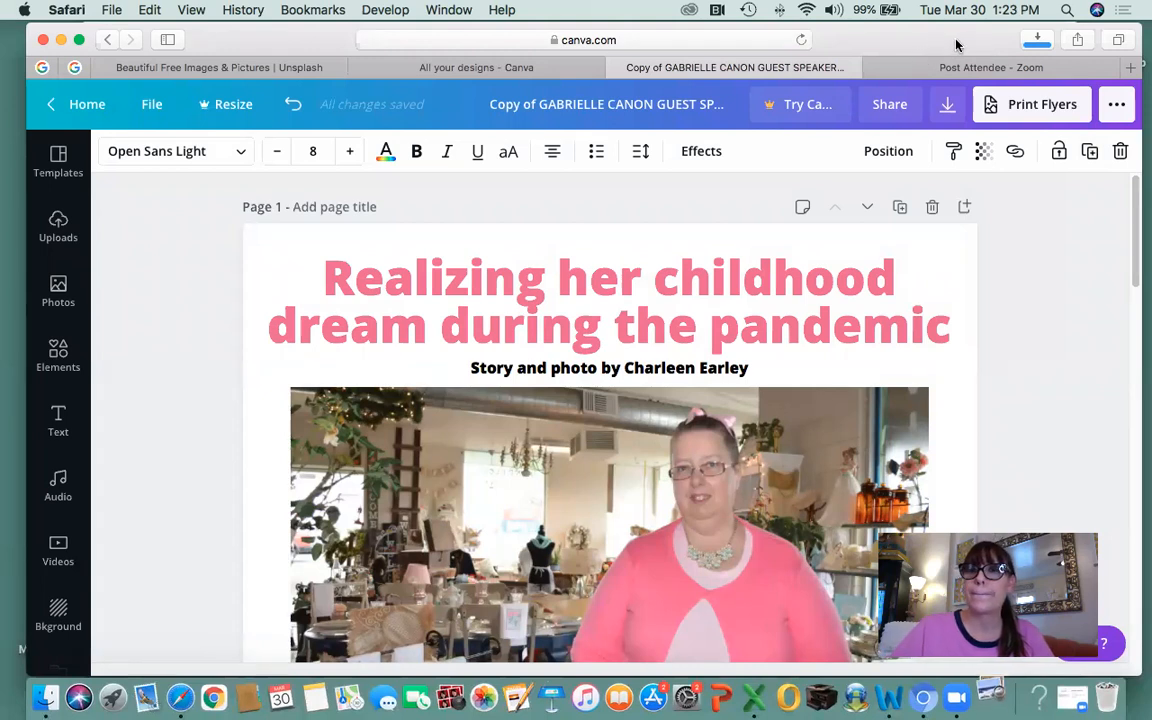
Move the Safari window aside and minimize the Word document to uncover the desktop.
drag(964, 44, 255, 384)
click(605, 305)
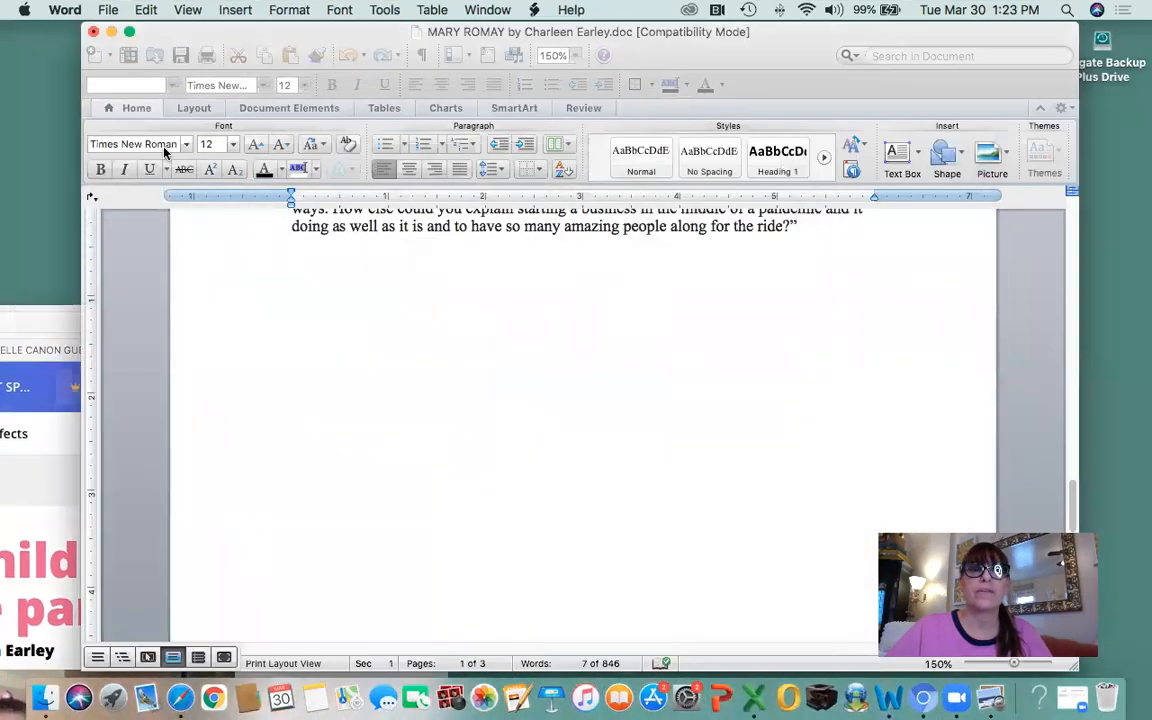
click(112, 33)
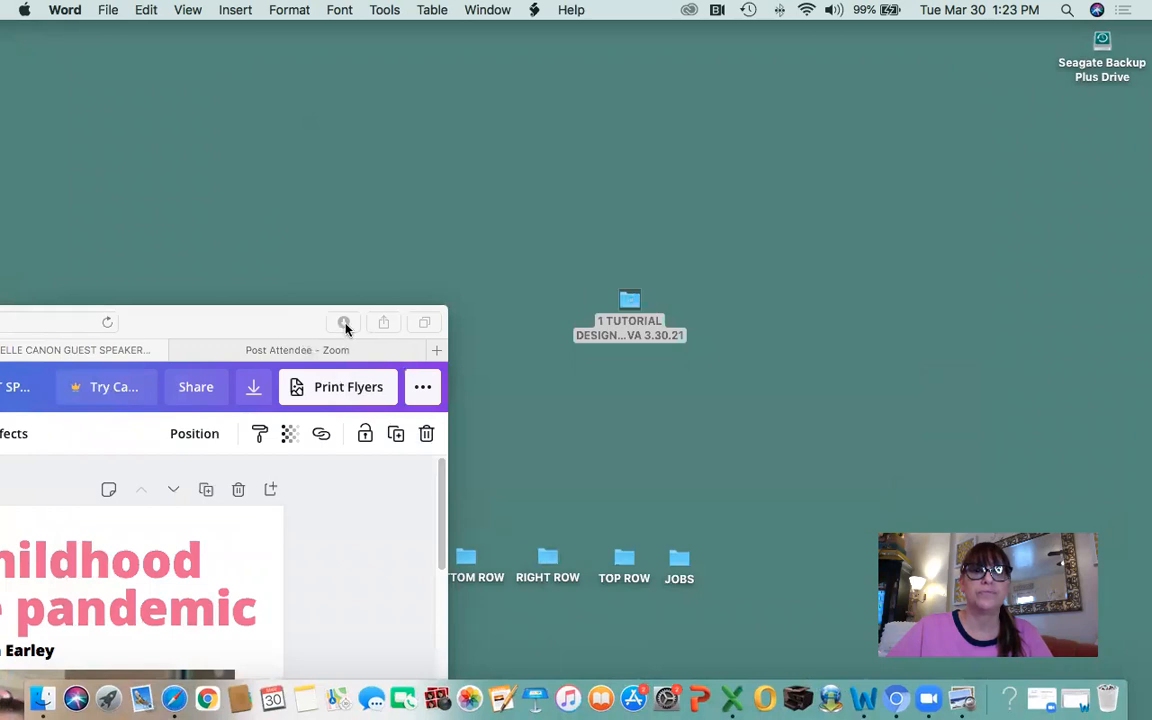
Drag the flyer PDF from Safari's downloads onto the desktop, clear the list, and open it.
click(345, 328)
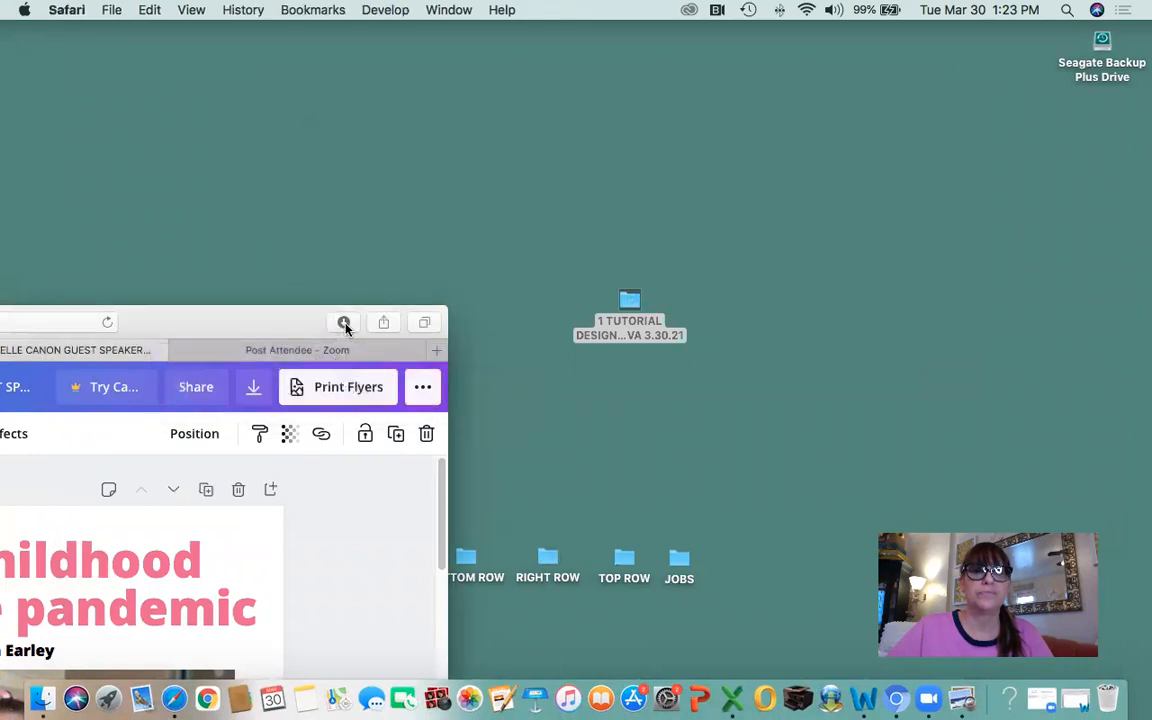
click(345, 328)
drag(311, 397, 818, 242)
click(500, 361)
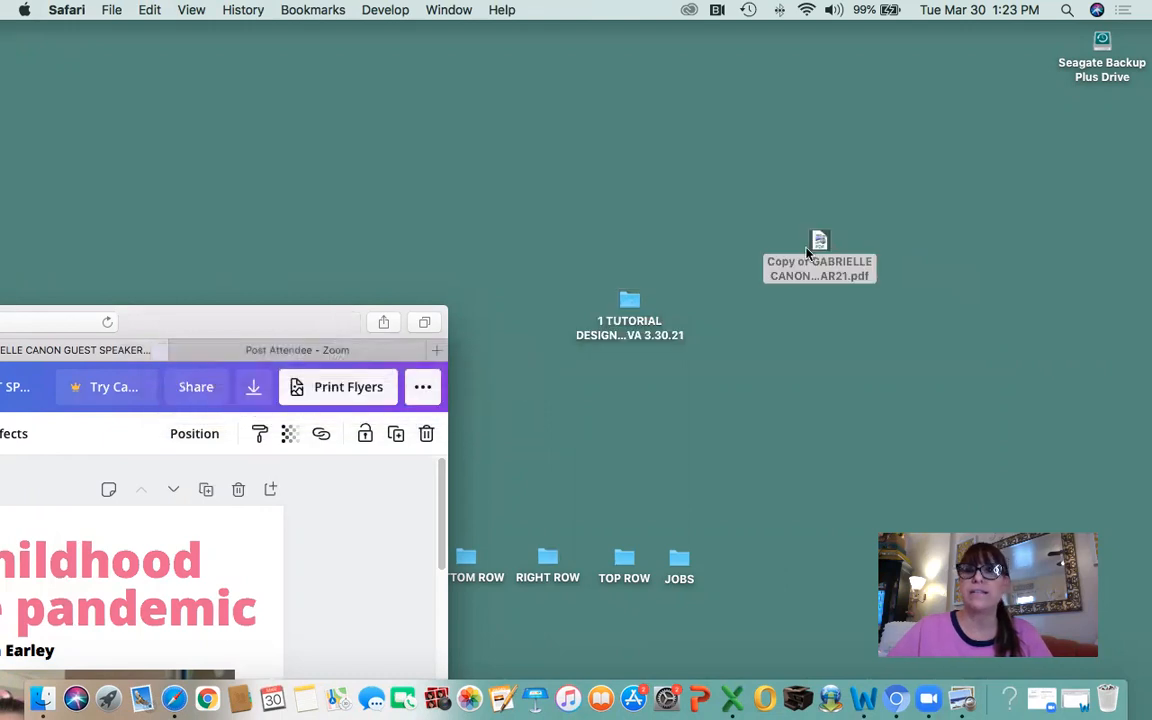
double_click(818, 242)
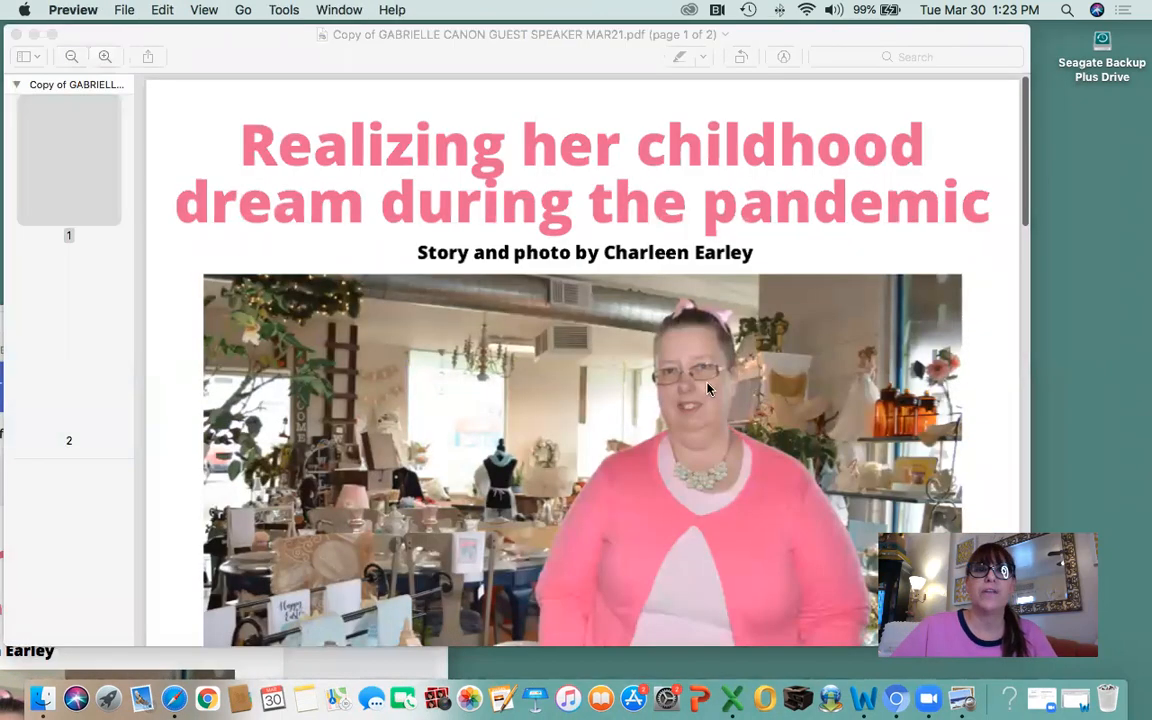
Zoom out twice, review both PDF pages, close Preview, and restore the Canva window to full screen.
click(70, 60)
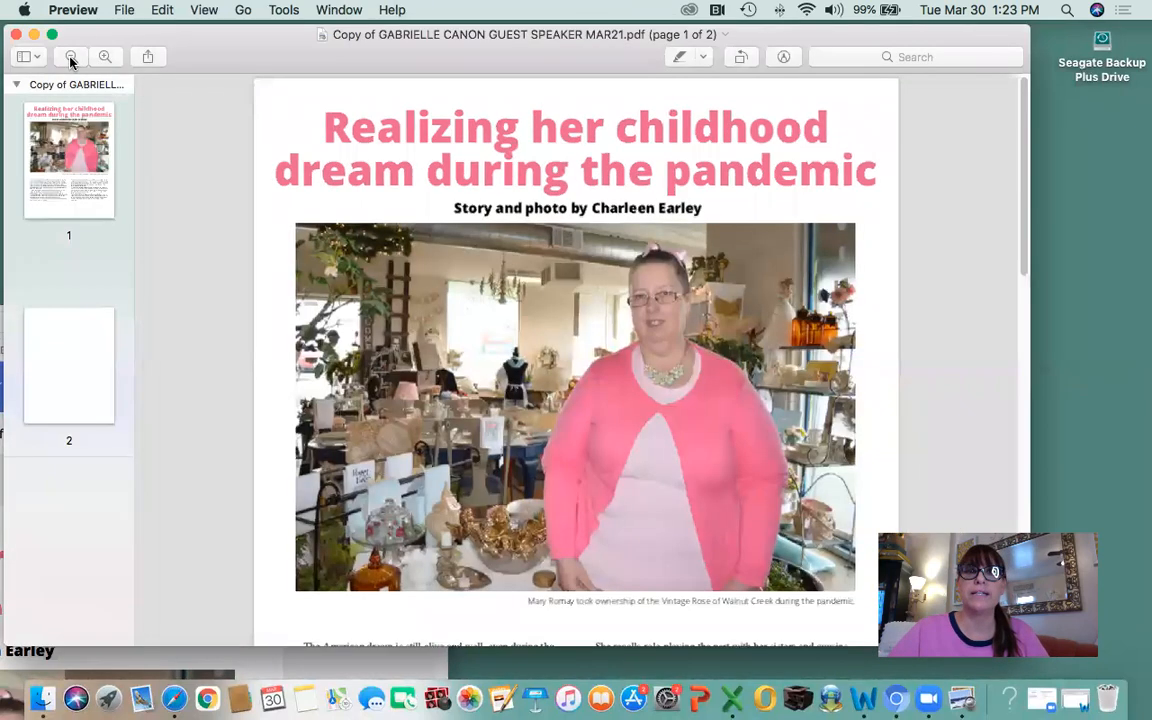
click(70, 60)
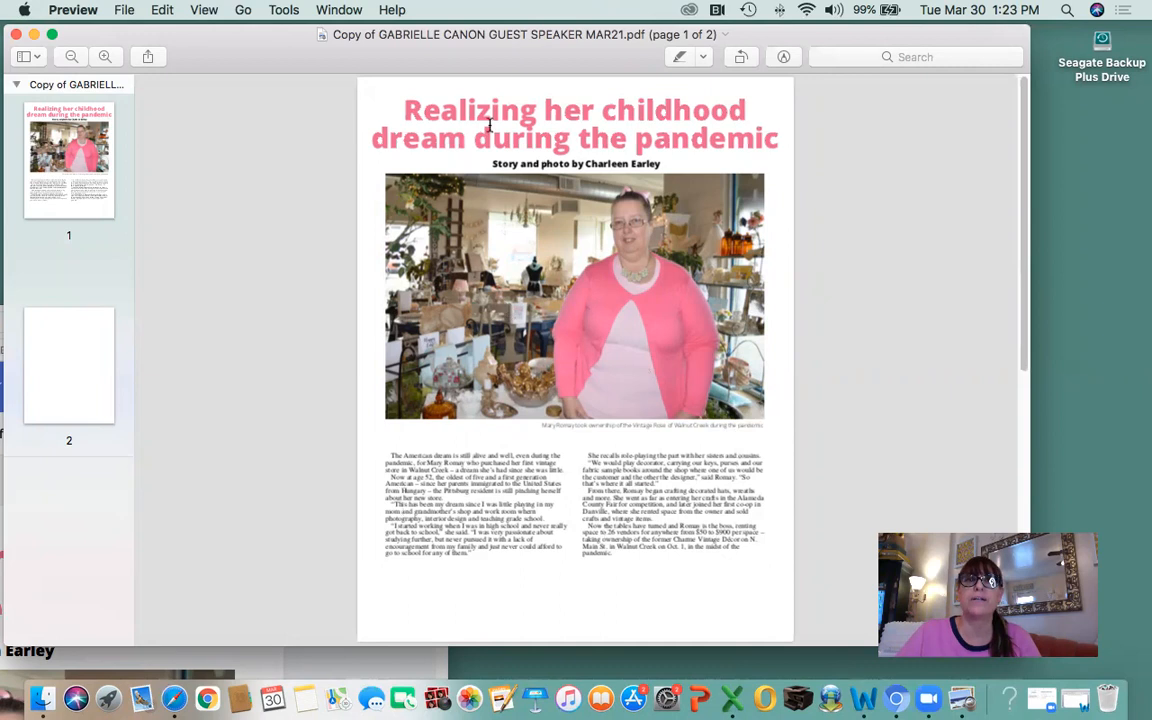
scroll(615, 362, down, 8)
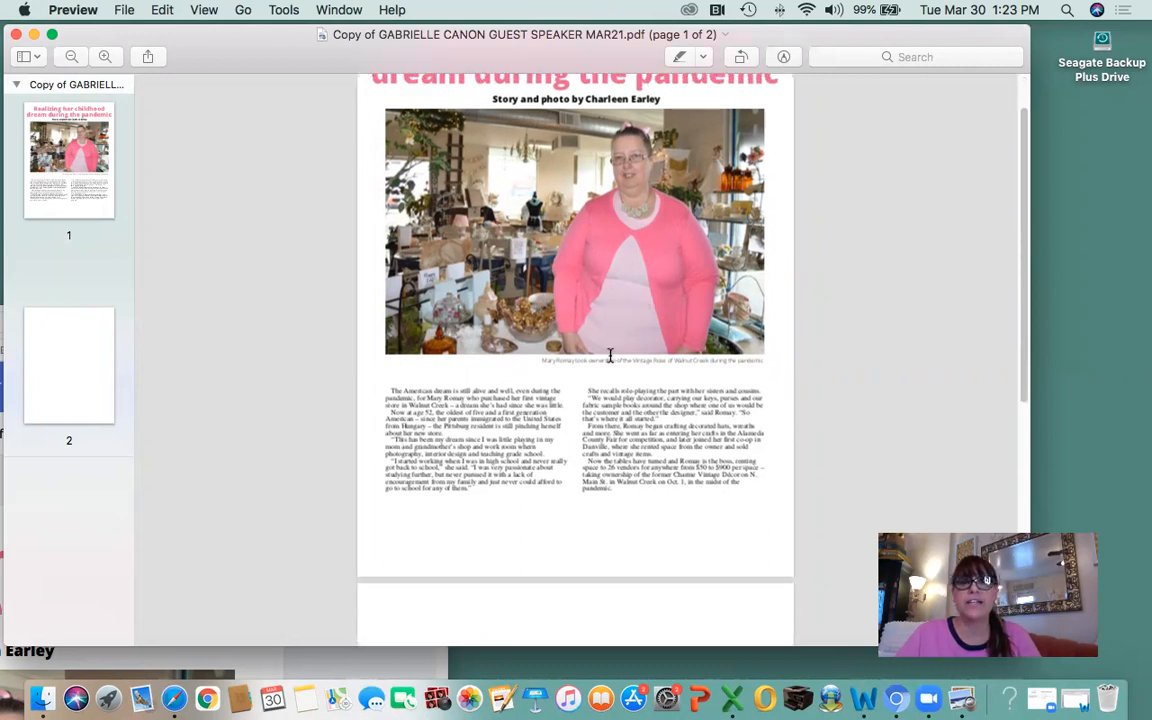
scroll(603, 352, down, 3)
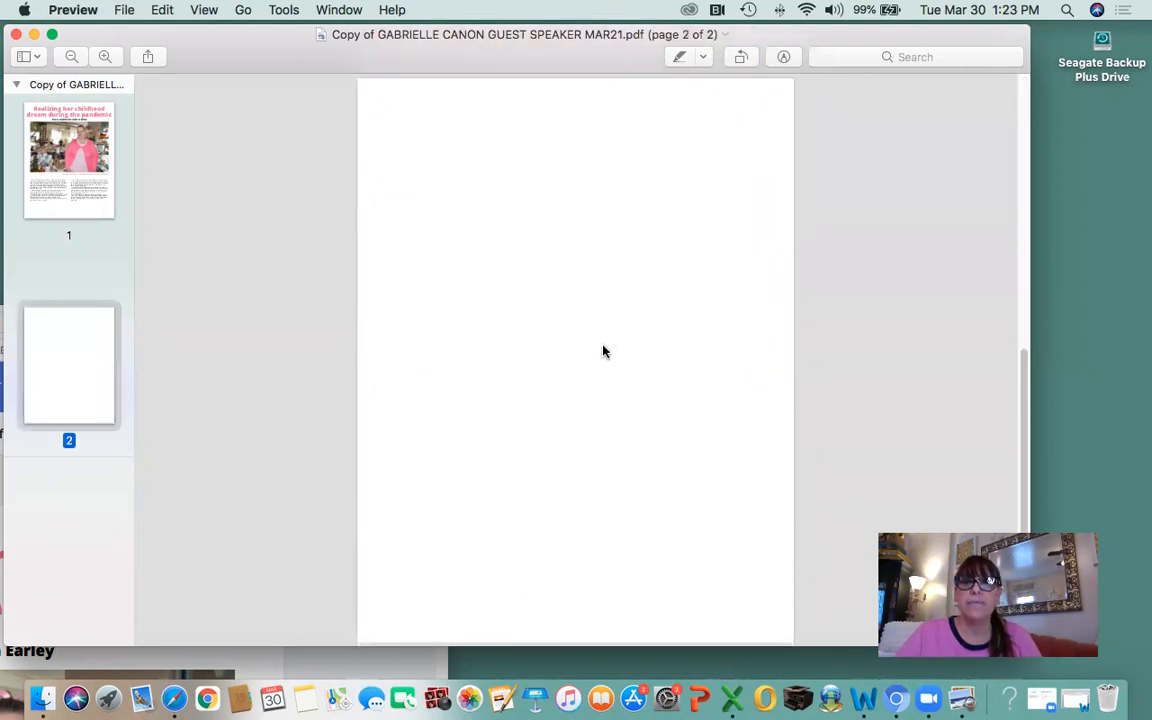
scroll(598, 350, up, 12)
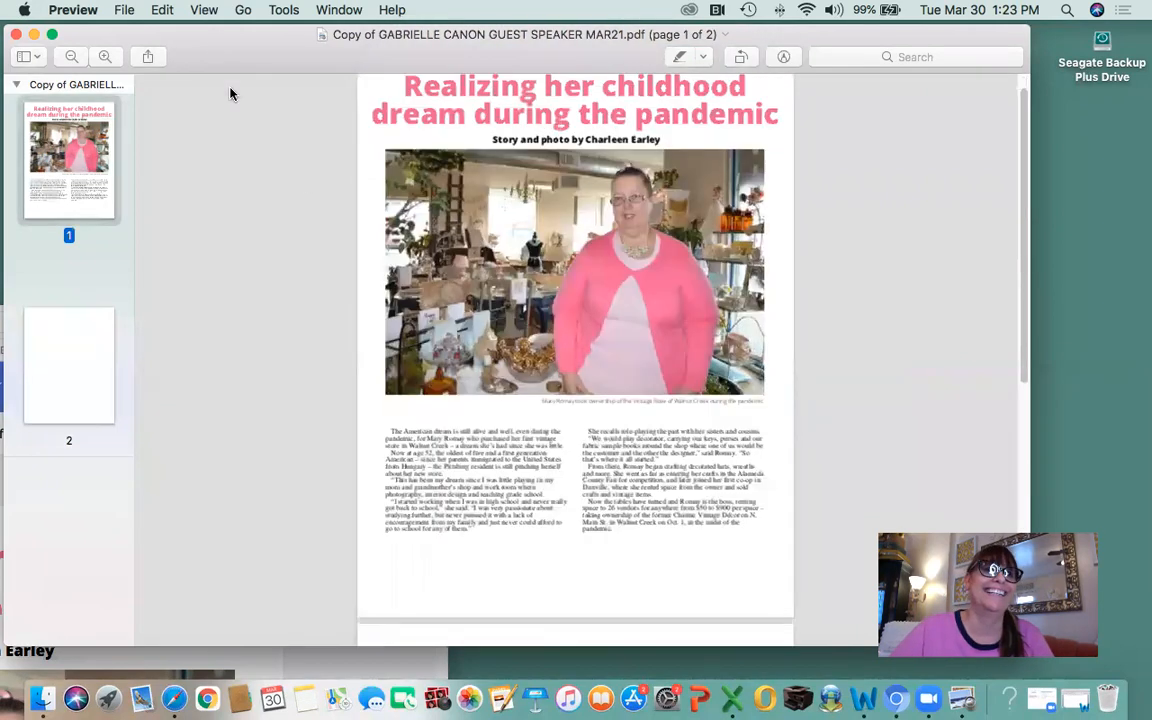
key(super+w)
drag(205, 337, 909, 52)
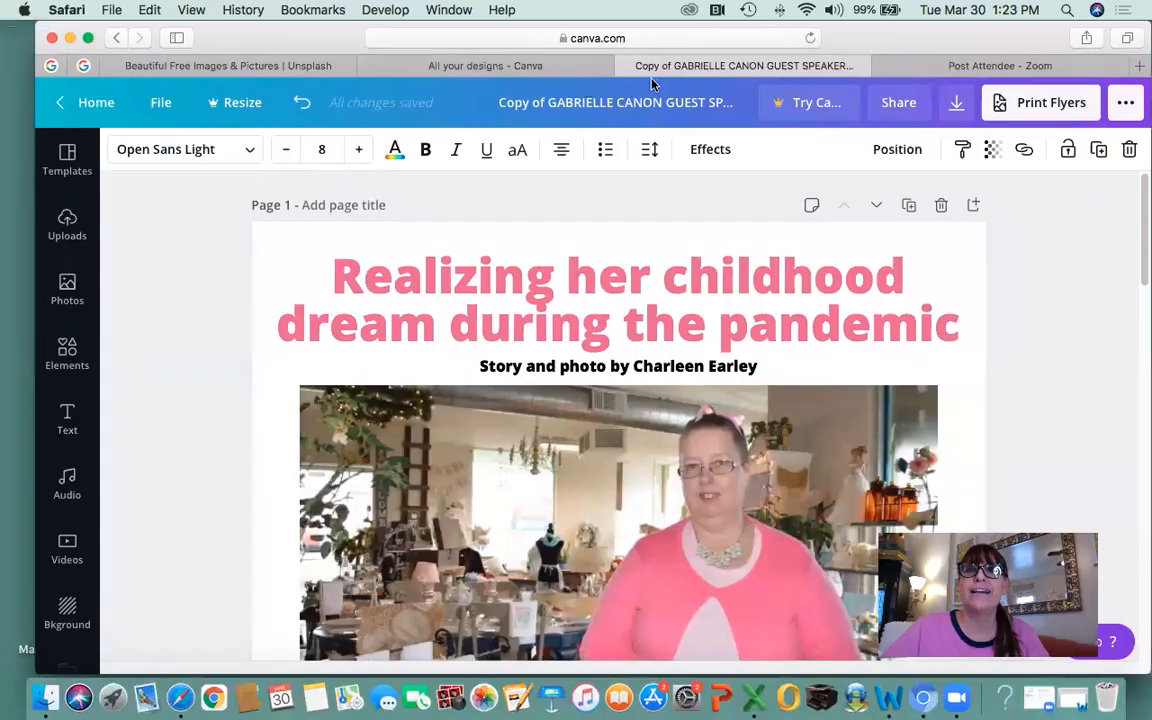